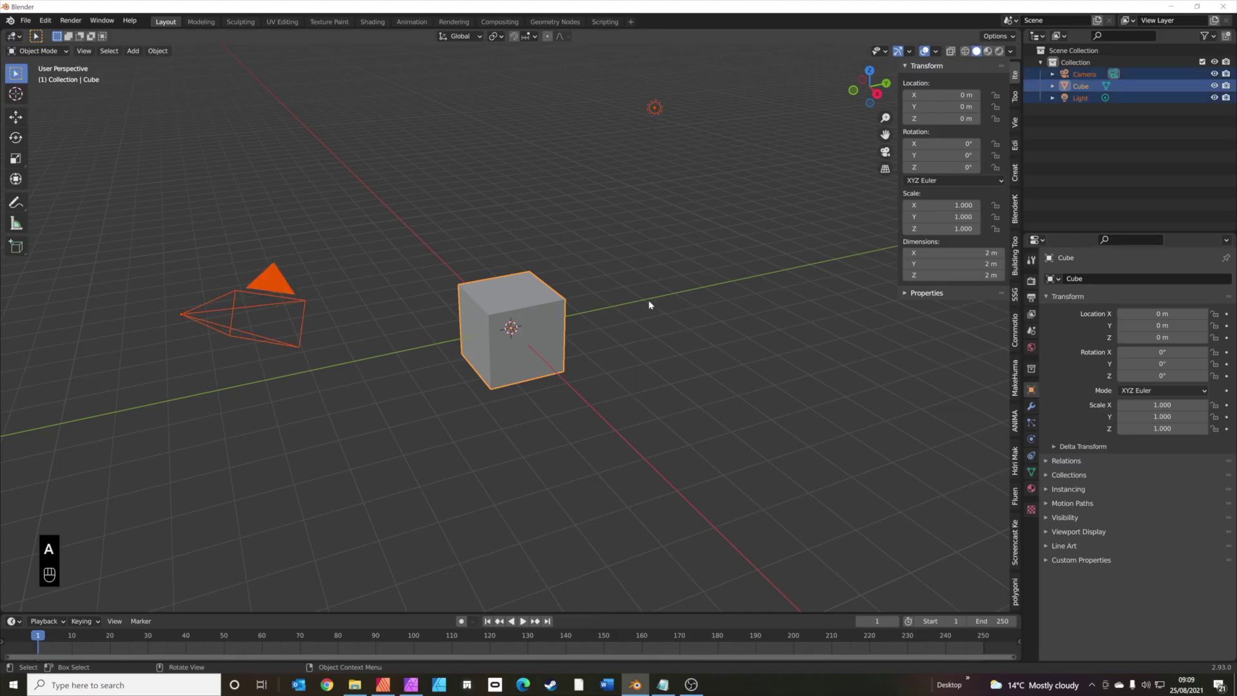
Step: Delete all the default objects from the scene
{"action": "key", "text": "x"}
{"action": "left_click", "coordinate": [648, 300]}
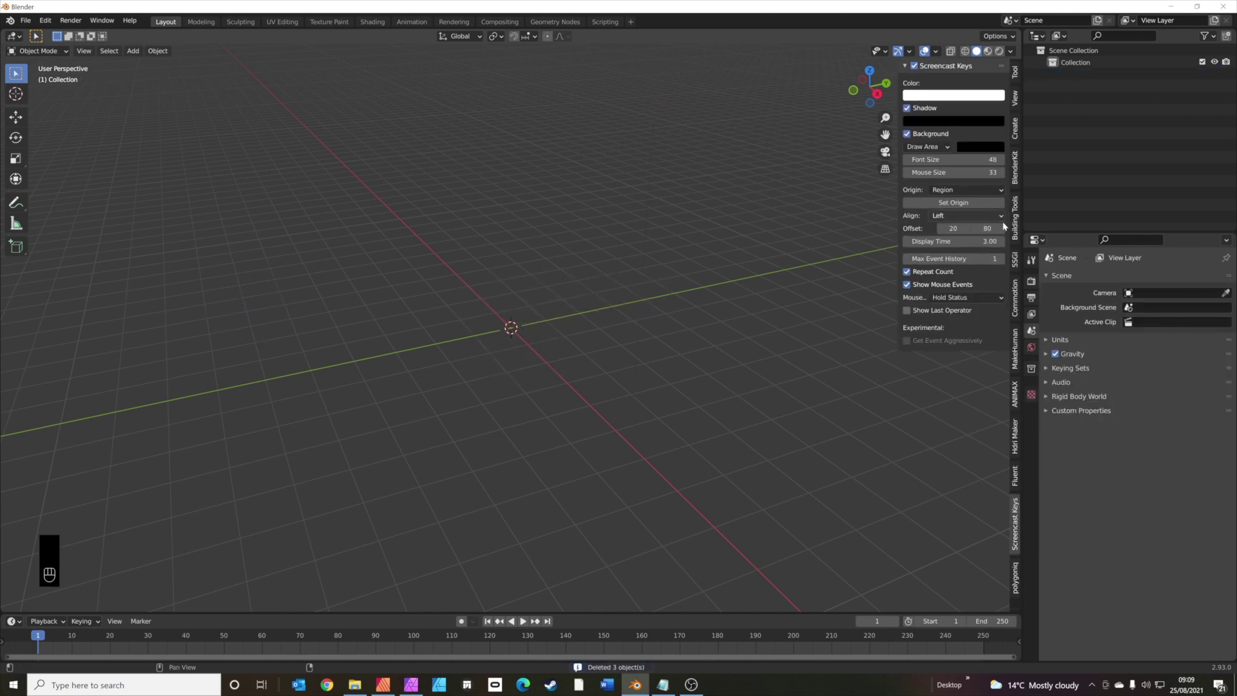
Step: Search the BlenderKit models for "house" and add the first house model to the scene
{"action": "left_click", "coordinate": [1015, 168]}
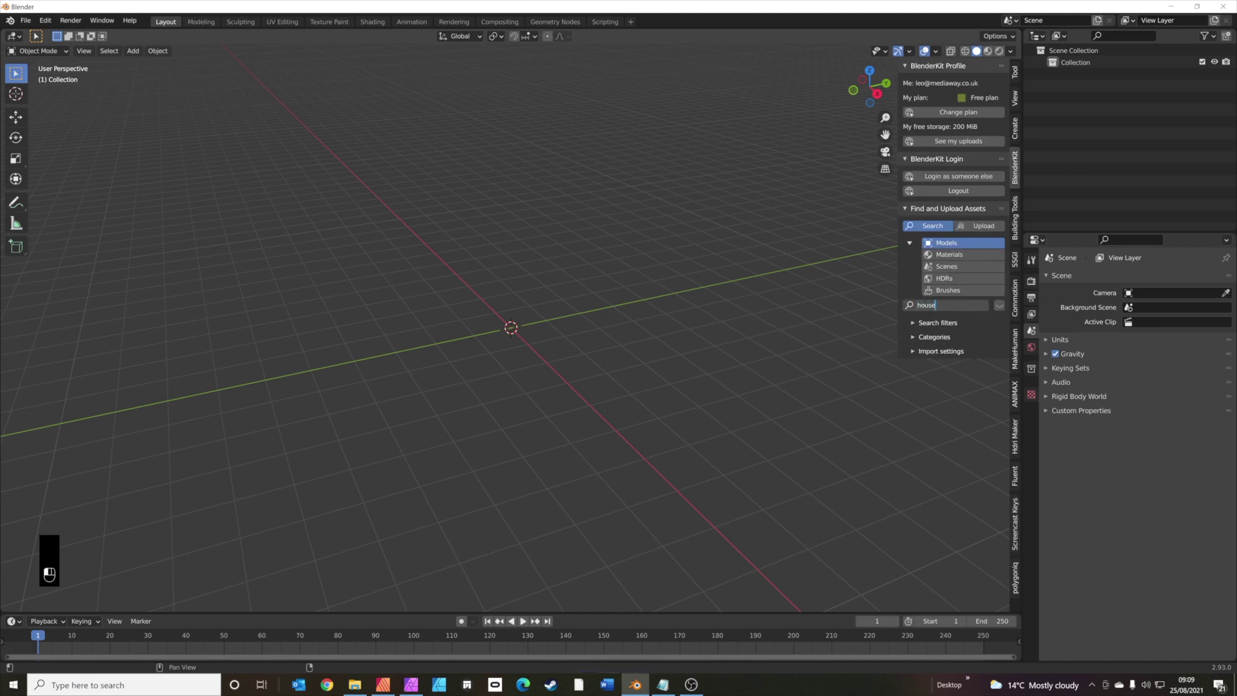
{"action": "key", "text": "Return"}
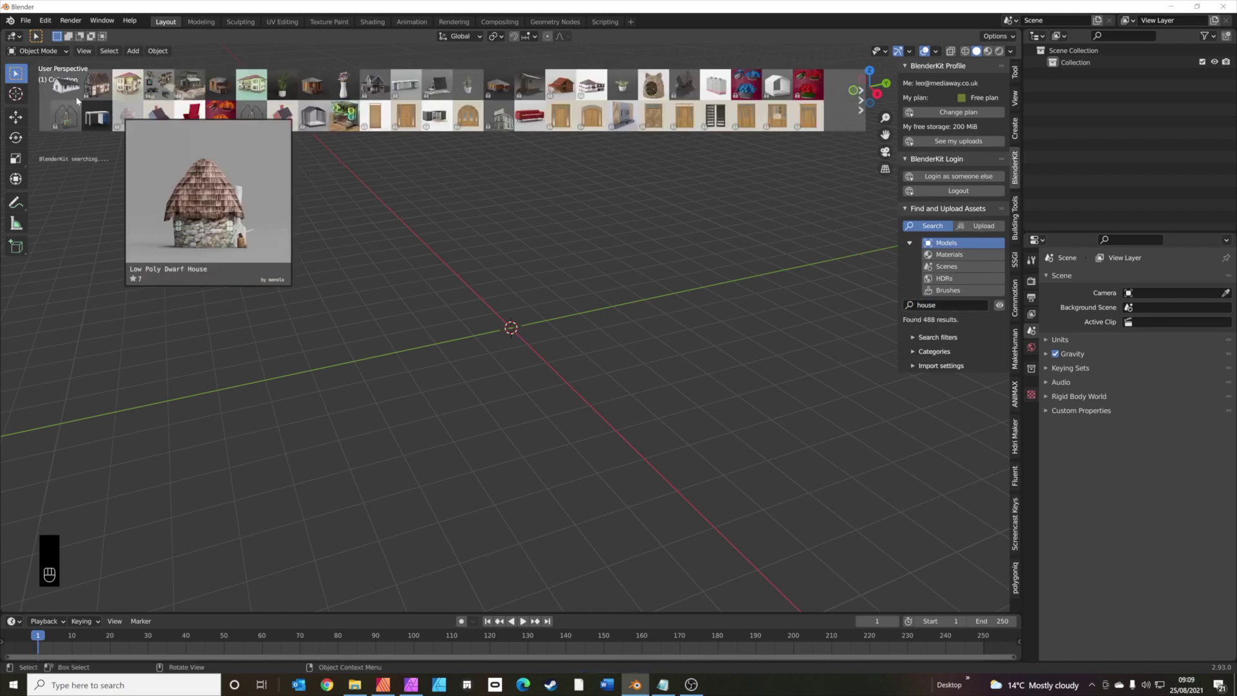
{"action": "left_click", "coordinate": [62, 91]}
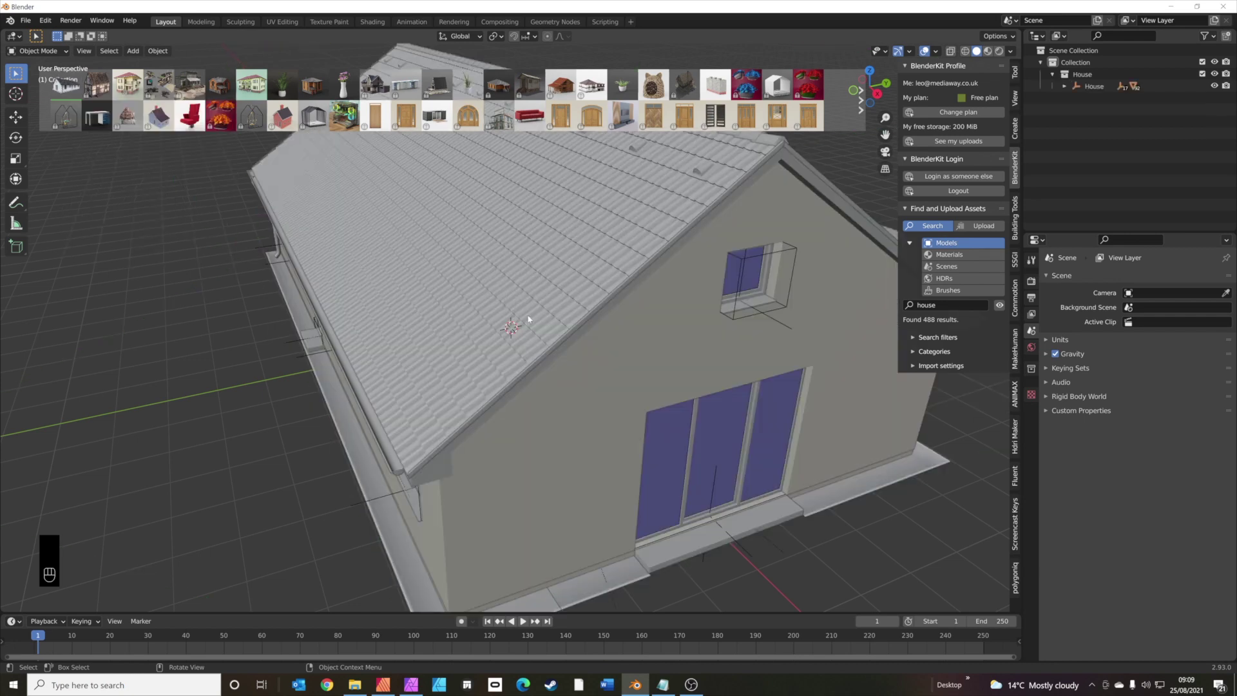
Step: Add a mesh plane at the world origin to serve as ground for the house
{"action": "scroll", "coordinate": [567, 366], "scroll_direction": "down", "scroll_amount": 5}
{"action": "mouse_move", "coordinate": [567, 366]}
{"action": "middle_mouse_down"}
{"action": "mouse_move", "coordinate": [659, 366]}
{"action": "mouse_move", "coordinate": [588, 364]}
{"action": "middle_mouse_up"}
{"action": "scroll", "coordinate": [595, 427], "scroll_direction": "up", "scroll_amount": 3}
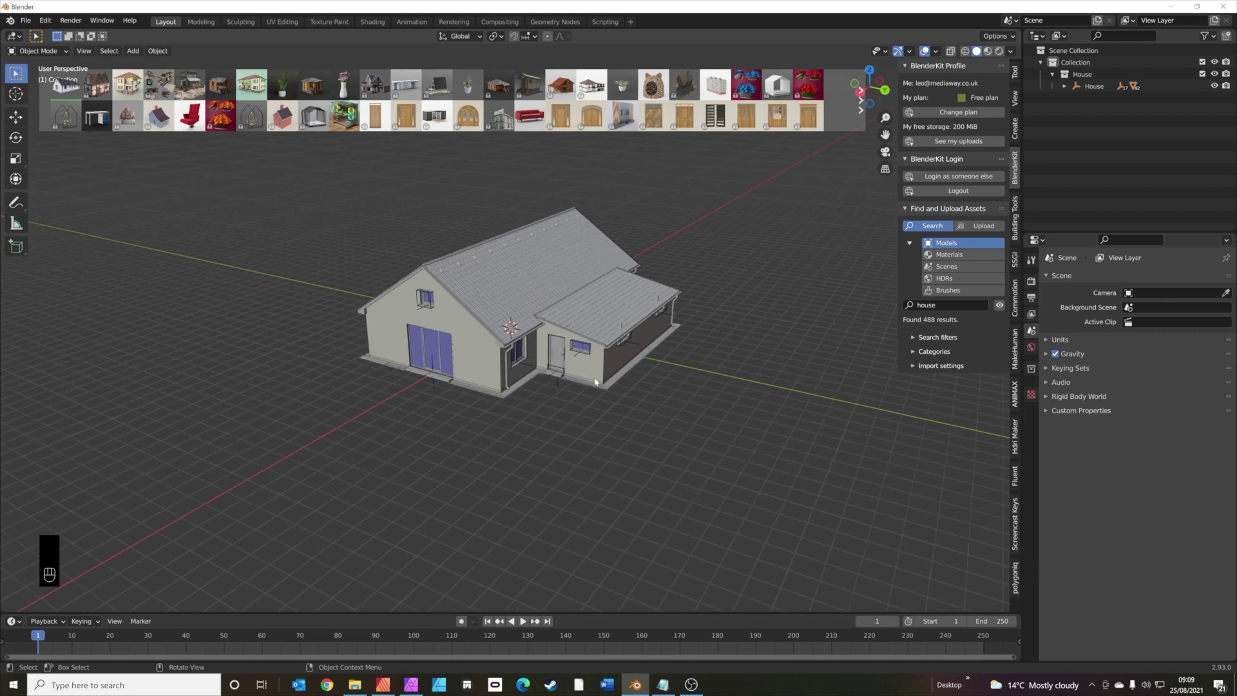
{"action": "scroll", "coordinate": [609, 442], "scroll_direction": "down", "scroll_amount": 1}
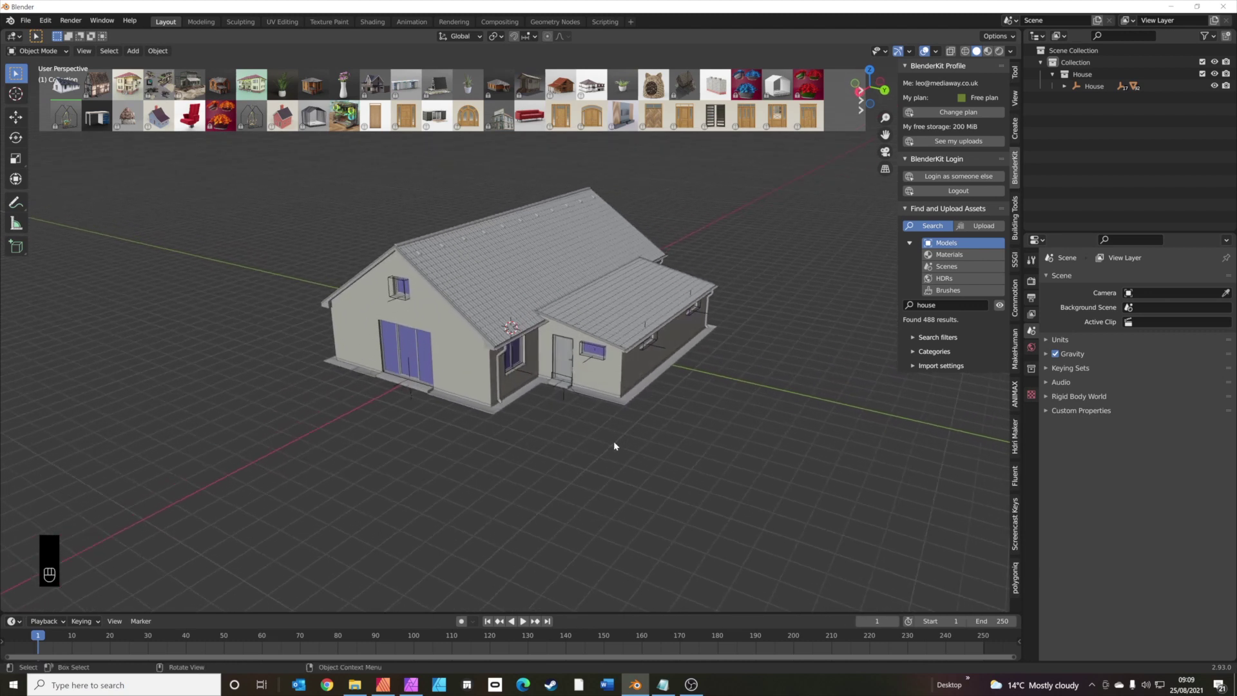
{"action": "scroll", "coordinate": [613, 440], "scroll_direction": "down", "scroll_amount": 1}
{"action": "scroll", "coordinate": [615, 453], "scroll_direction": "up", "scroll_amount": 1}
{"action": "key", "text": "shift+a"}
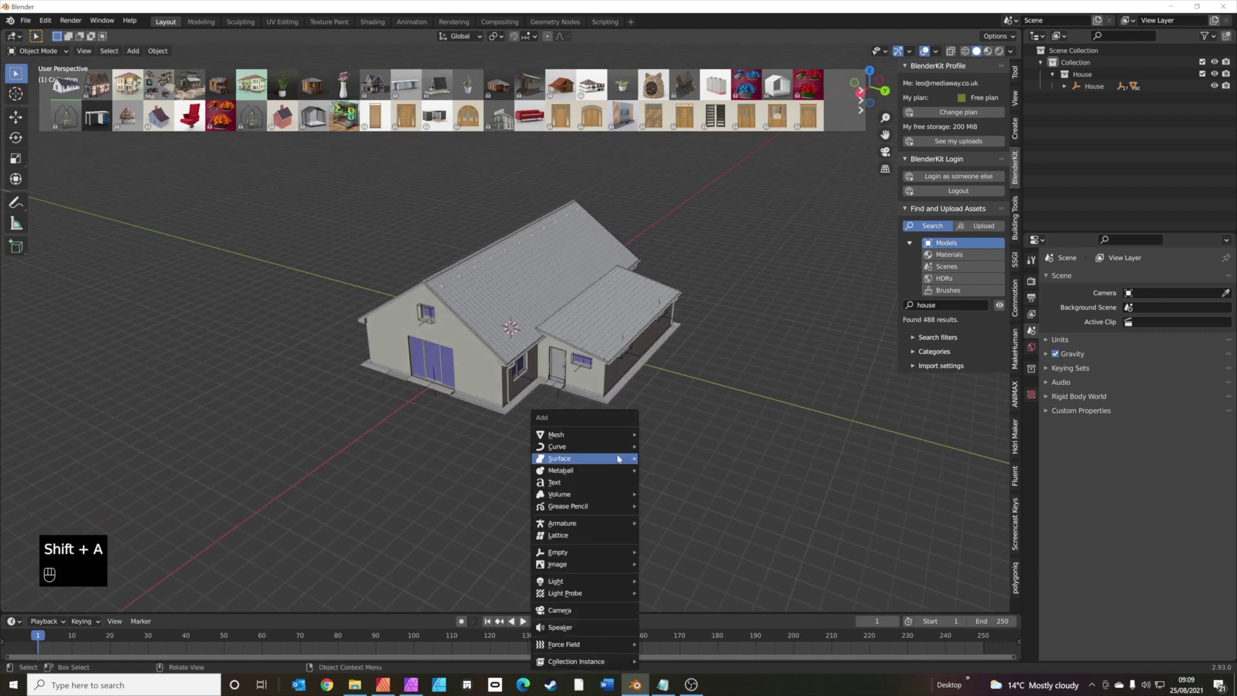
{"action": "mouse_move", "coordinate": [619, 441]}
{"action": "left_click", "coordinate": [683, 126]}
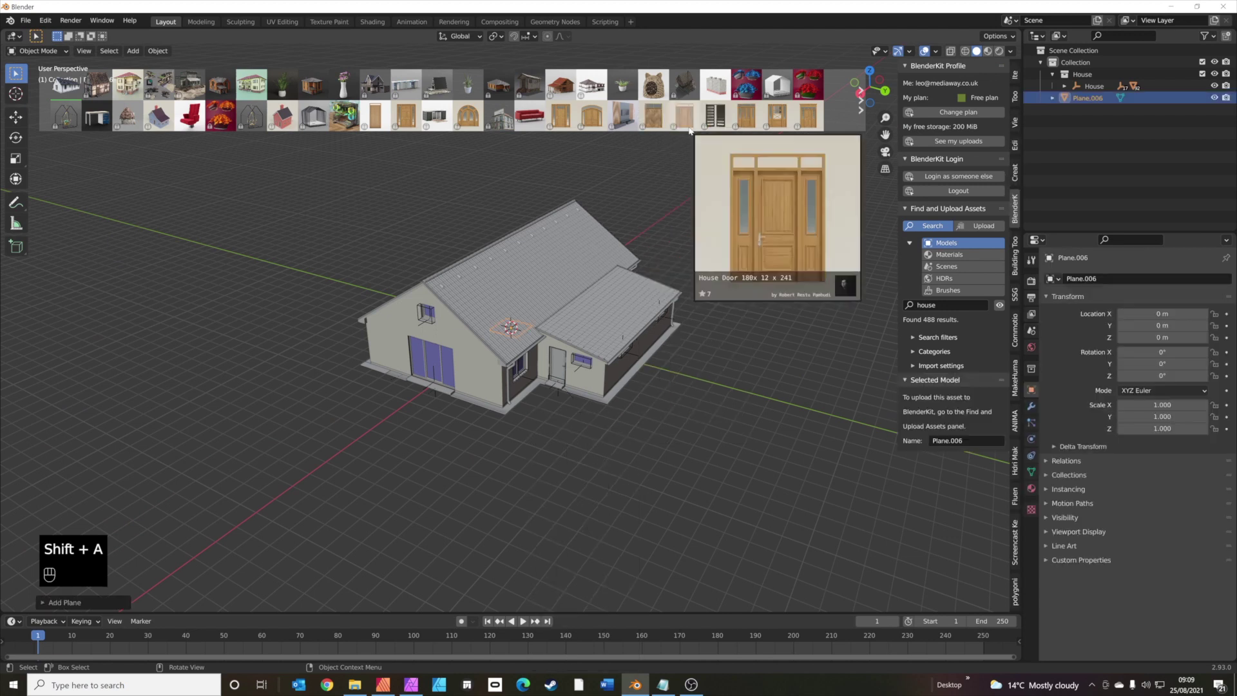
Step: Enlarge the plane uniformly to a scale magnitude of about 21.9 so it extends well beyond the house
{"action": "key", "text": "s"}
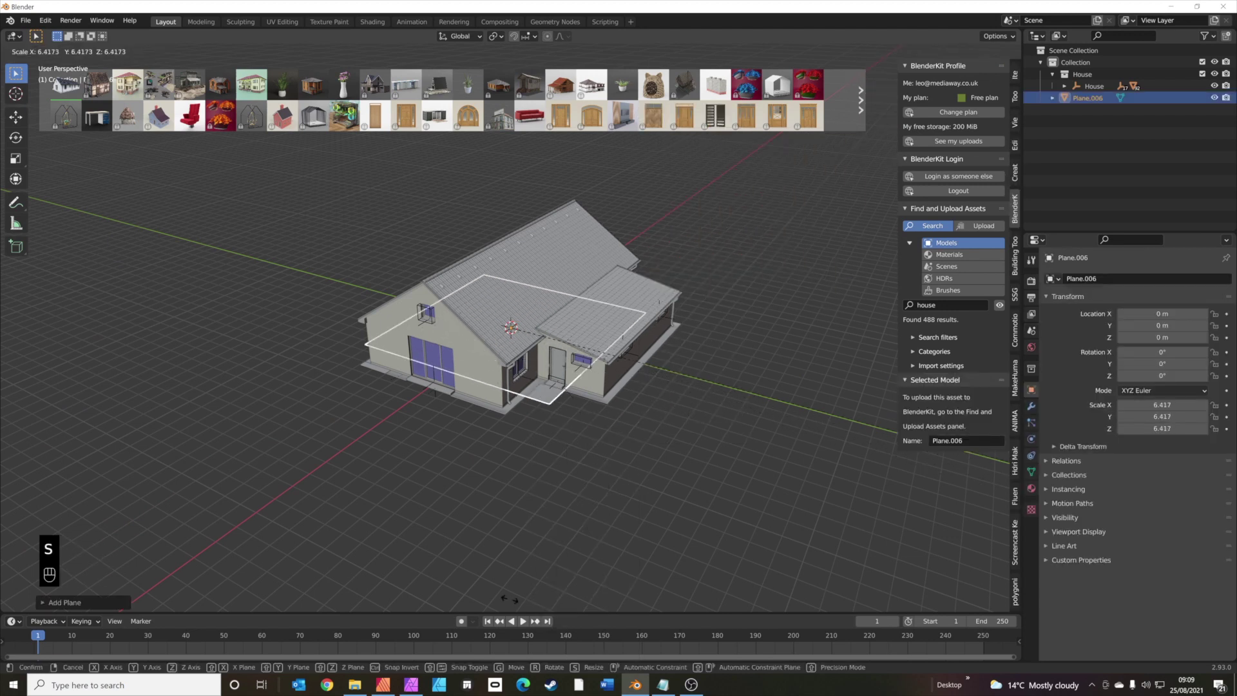
{"action": "left_click", "coordinate": [276, 163]}
{"action": "scroll", "coordinate": [351, 285], "scroll_direction": "down", "scroll_amount": 2}
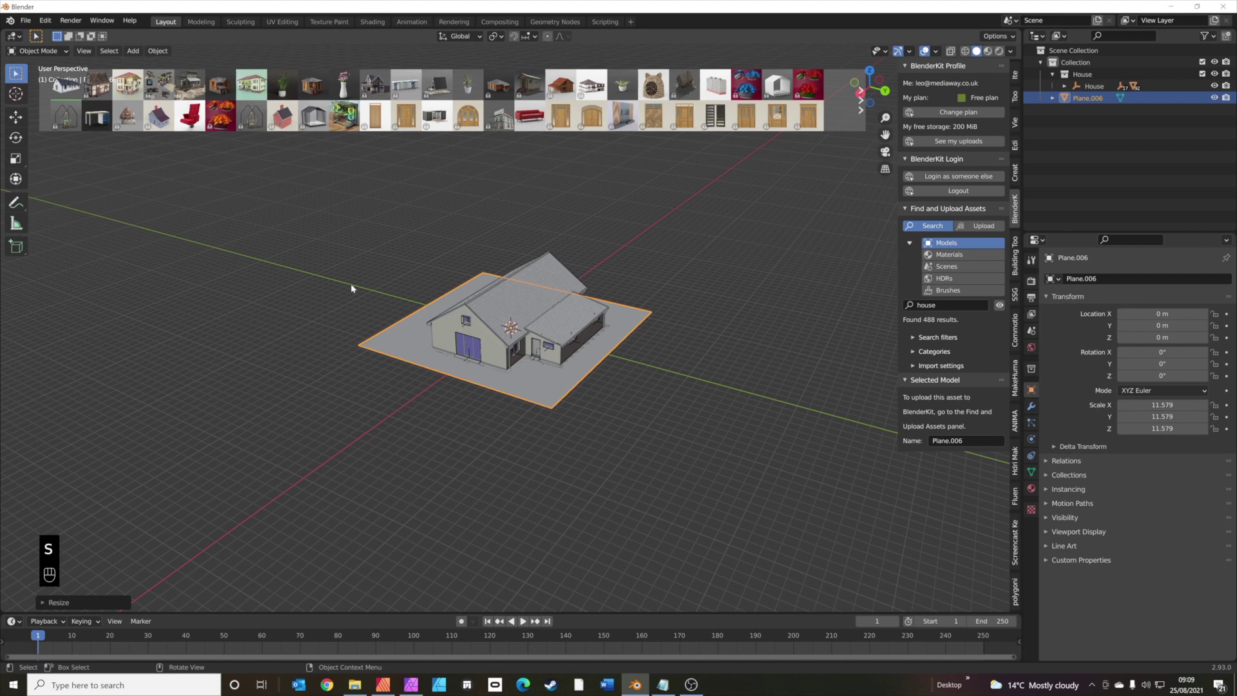
{"action": "key", "text": "s"}
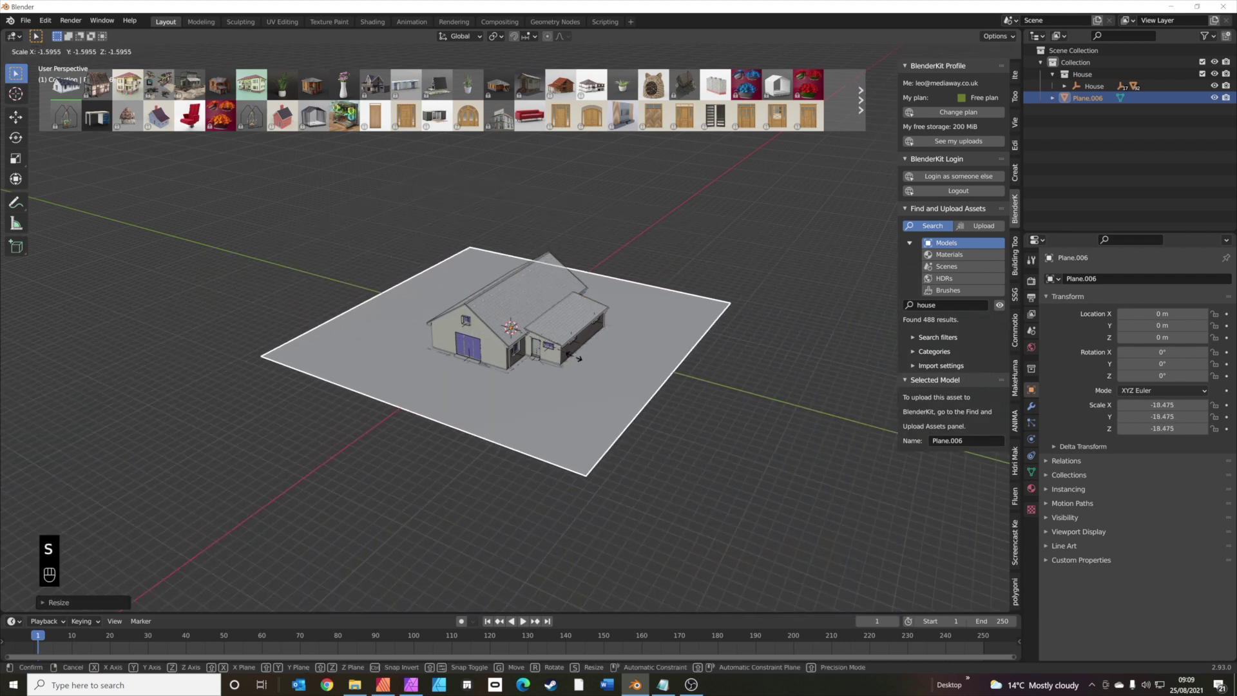
{"action": "left_click", "coordinate": [585, 362]}
Step: Stretch the plane along the Y axis by a factor of about 1.44 and apply all its transforms
{"action": "key", "text": "s"}
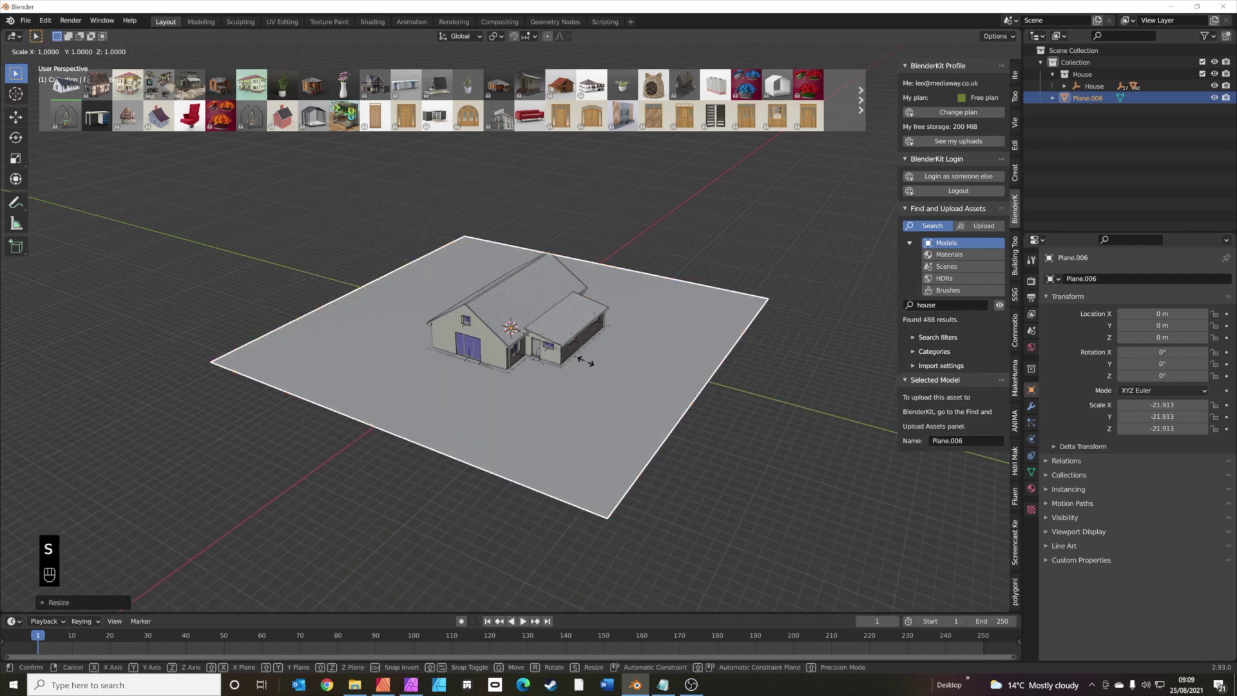
{"action": "key", "text": "x"}
{"action": "key", "text": "y"}
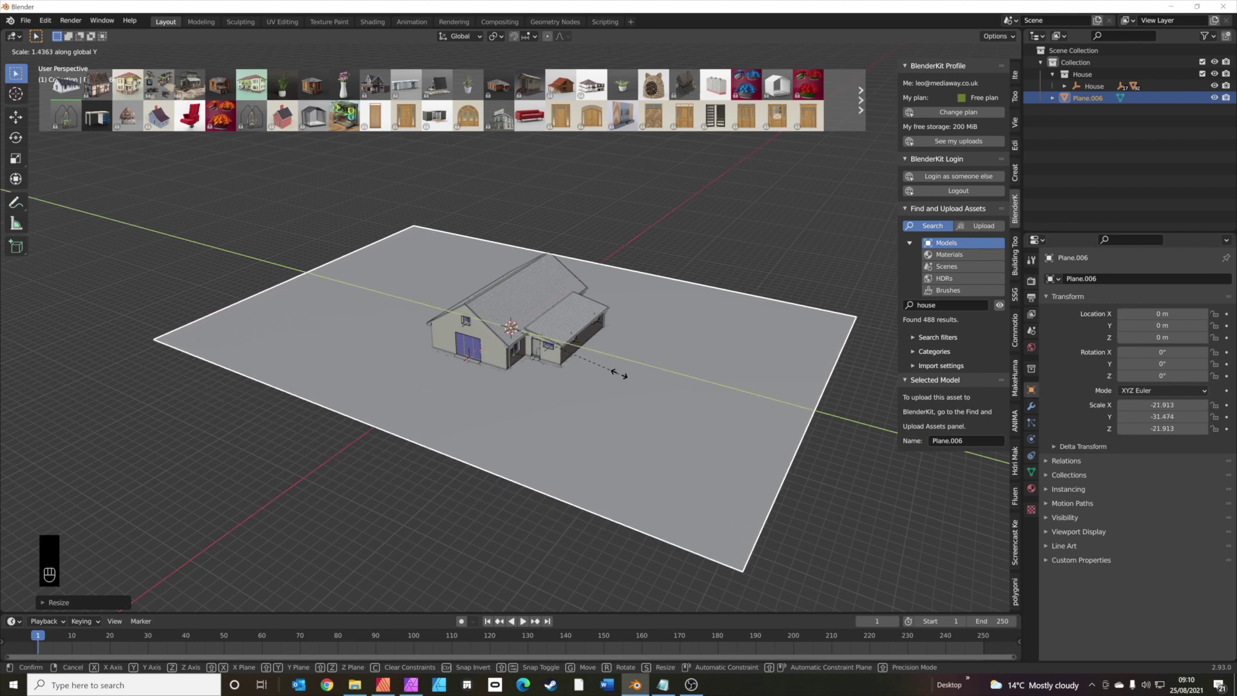
{"action": "left_click", "coordinate": [620, 378]}
{"action": "key", "text": "ctrl+a"}
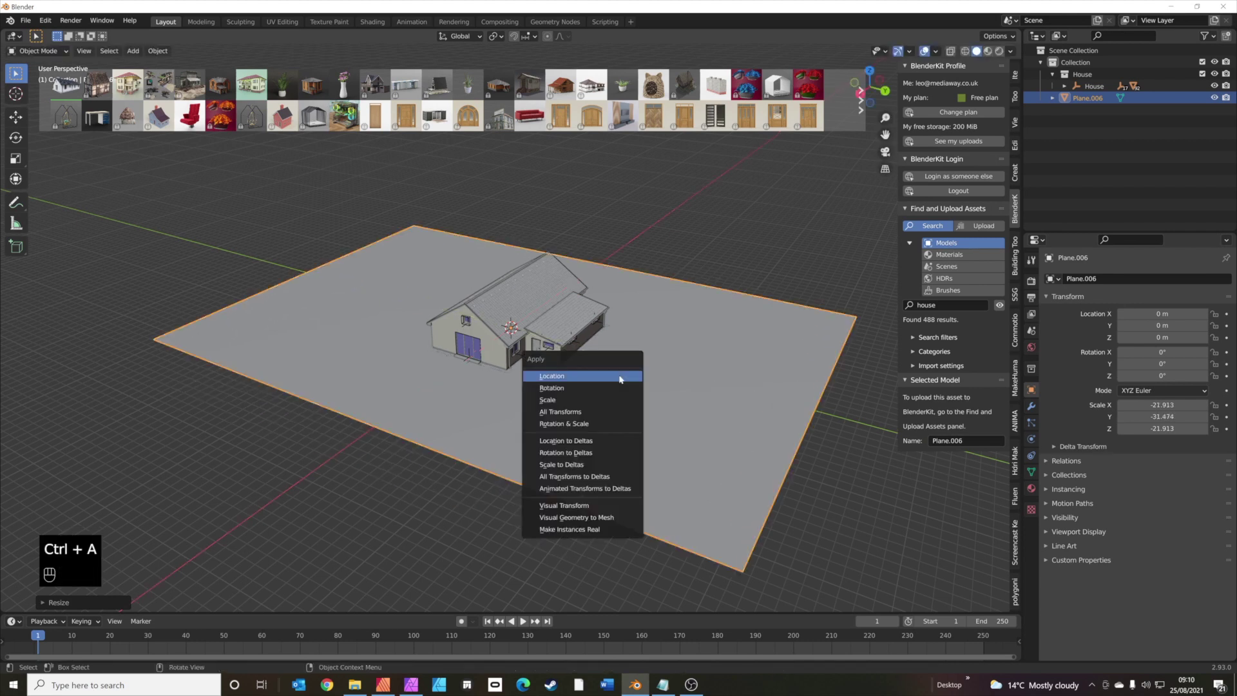
{"action": "left_click", "coordinate": [609, 415]}
Step: Subdivide the ground plane in Edit Mode with 10 cuts
{"action": "middle_click_drag", "start_coordinate": [610, 414], "coordinate": [638, 409]}
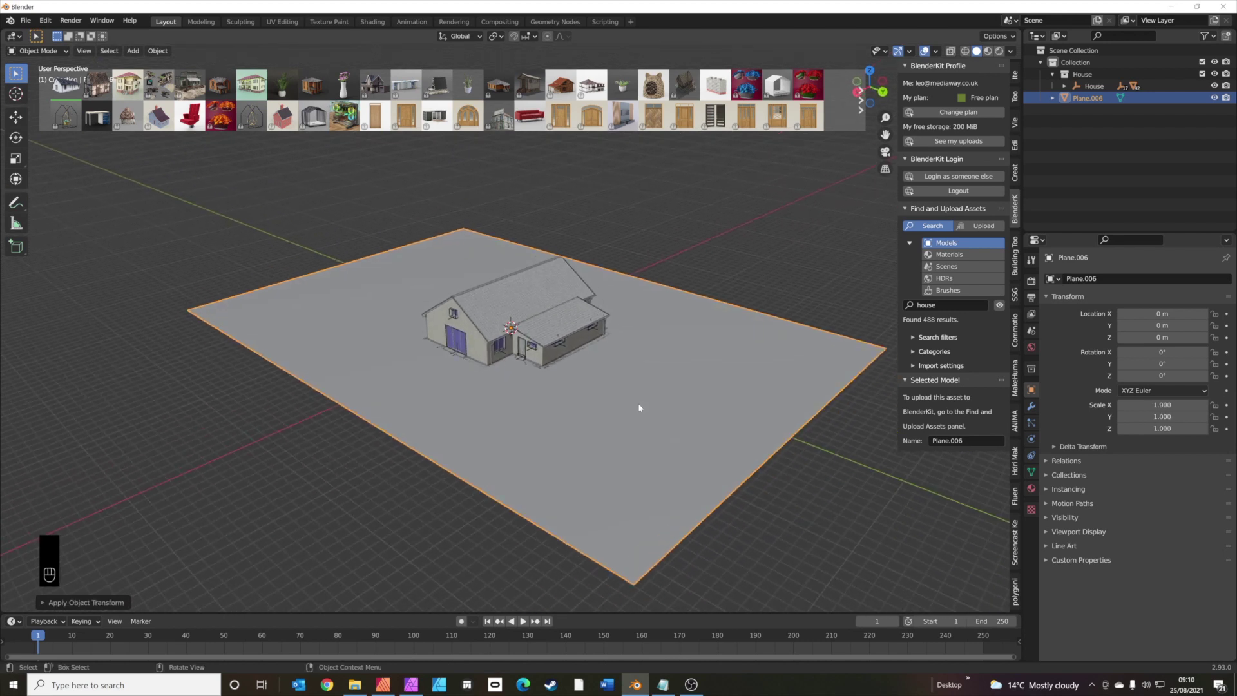
{"action": "key", "text": "Tab"}
{"action": "right_click", "coordinate": [632, 407]}
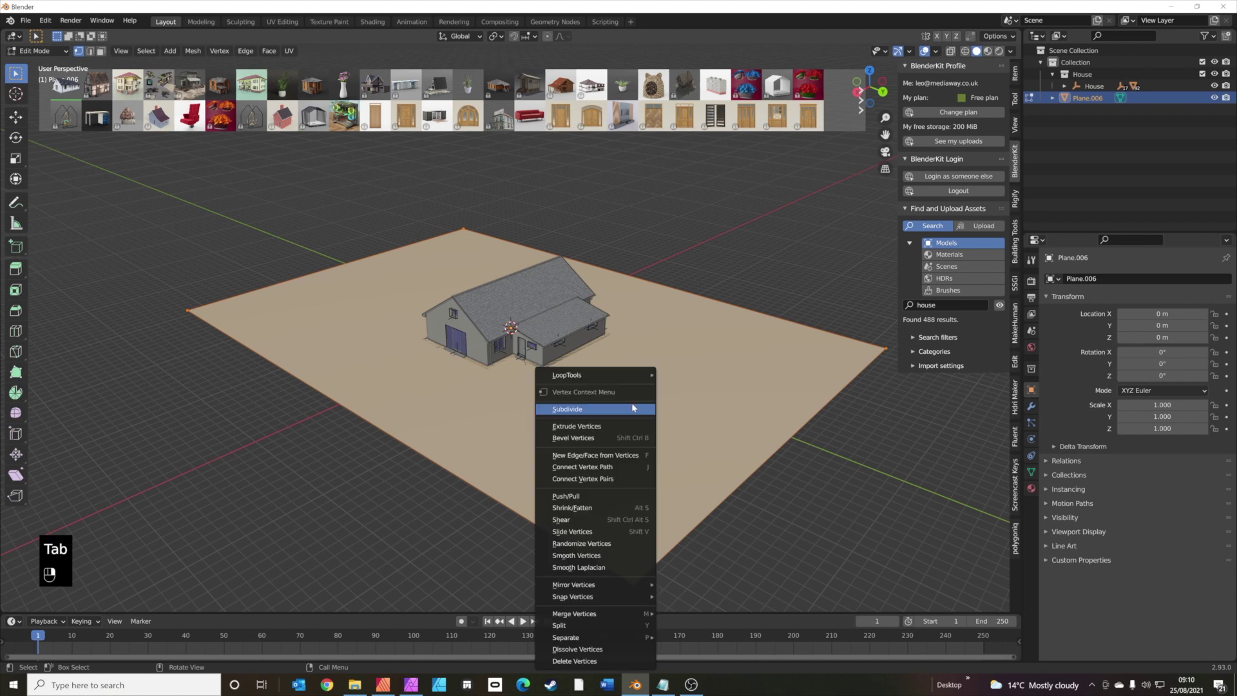
{"action": "left_click", "coordinate": [632, 407]}
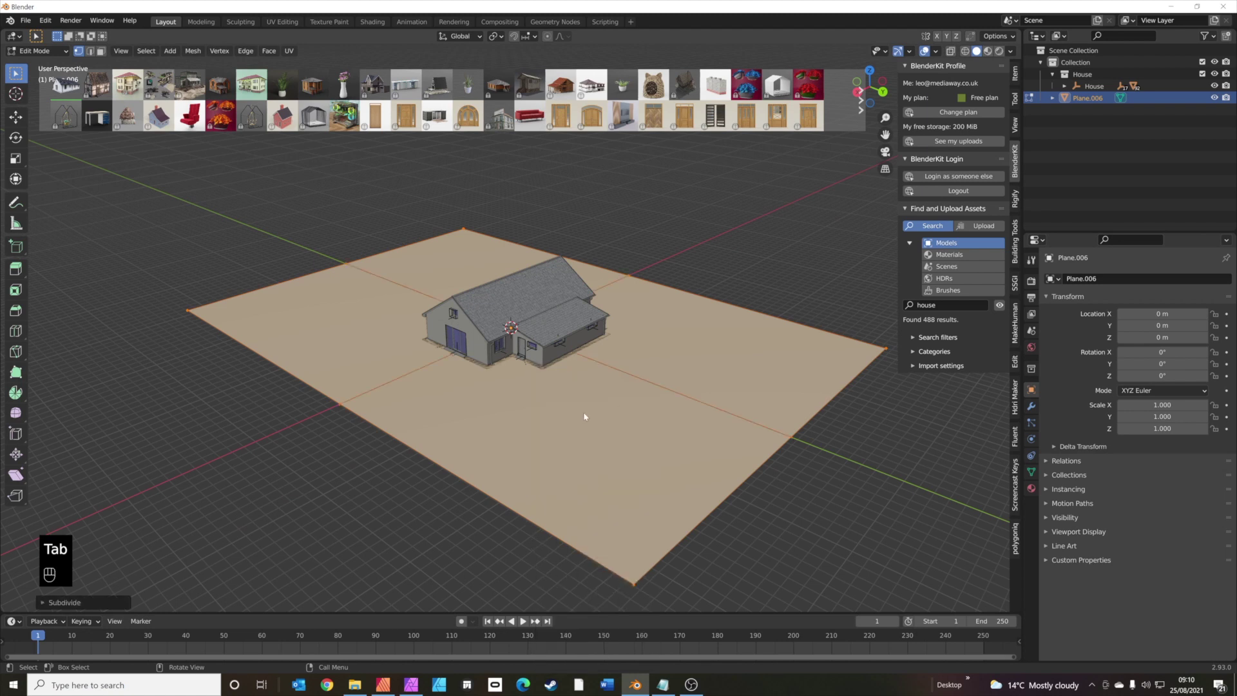
{"action": "left_click", "coordinate": [62, 602]}
{"action": "left_click_drag", "start_coordinate": [152, 521], "coordinate": [187, 521]}
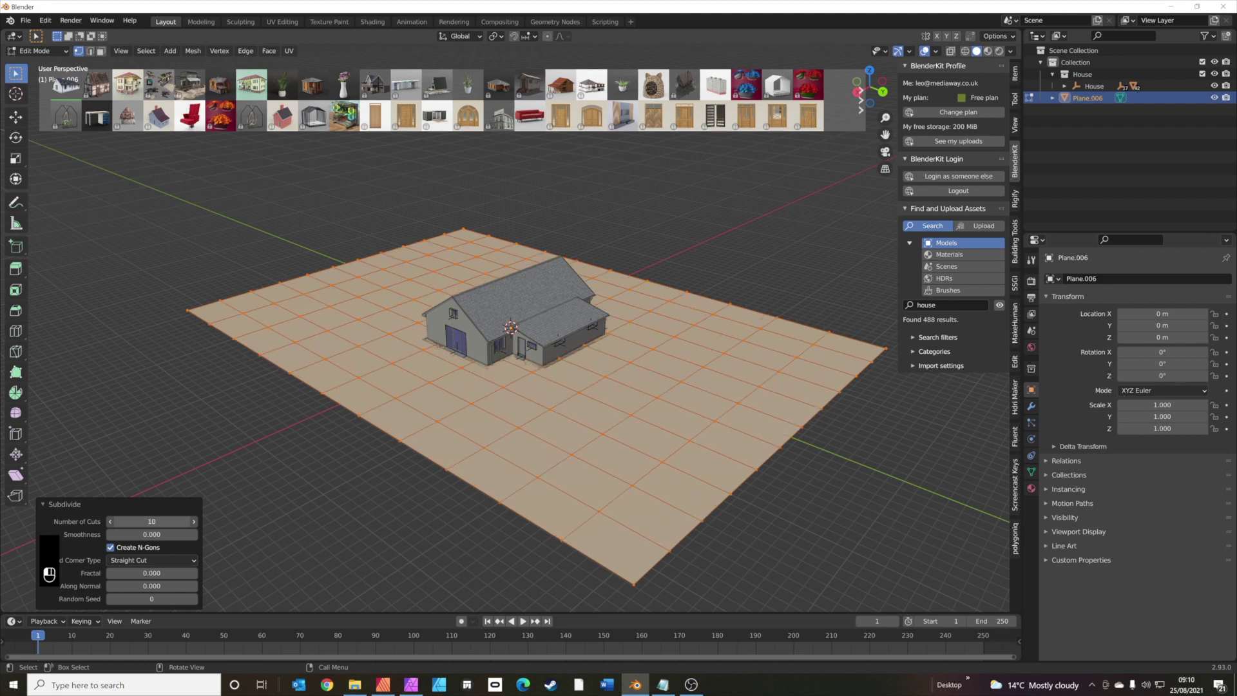
{"action": "left_click", "coordinate": [316, 496]}
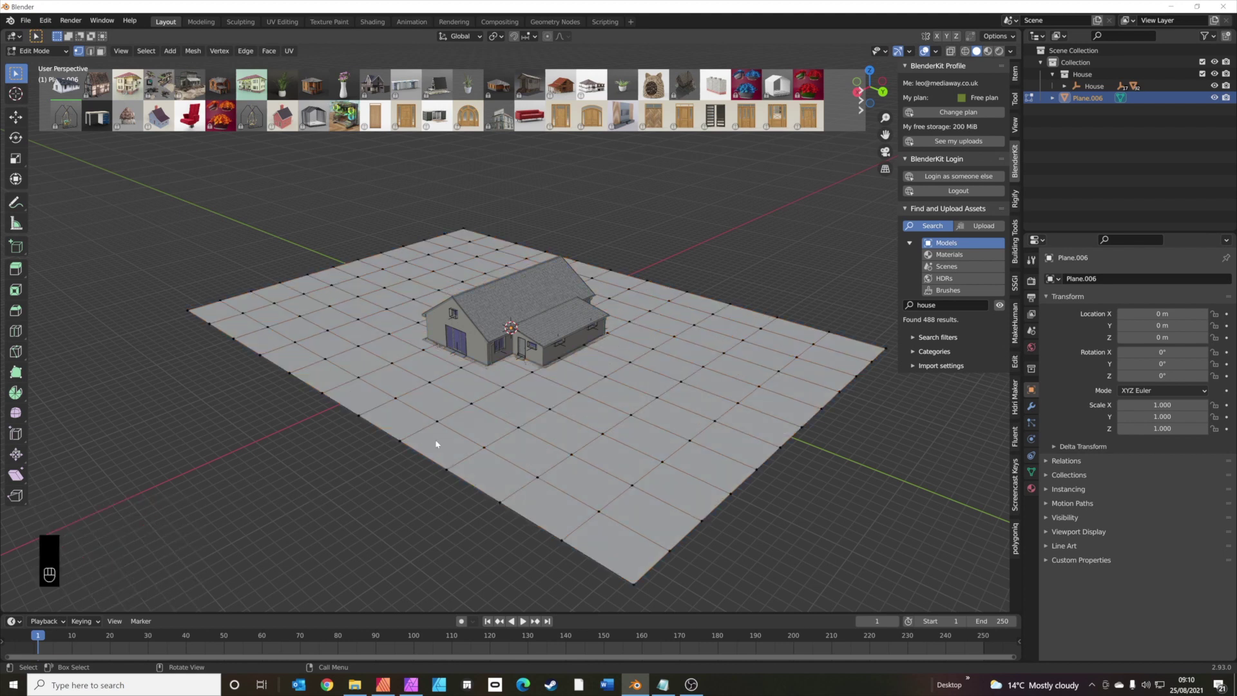
Step: Put the ground plane in Sculpt Mode and hide the BlenderKit asset bar
{"action": "left_click", "coordinate": [47, 52]}
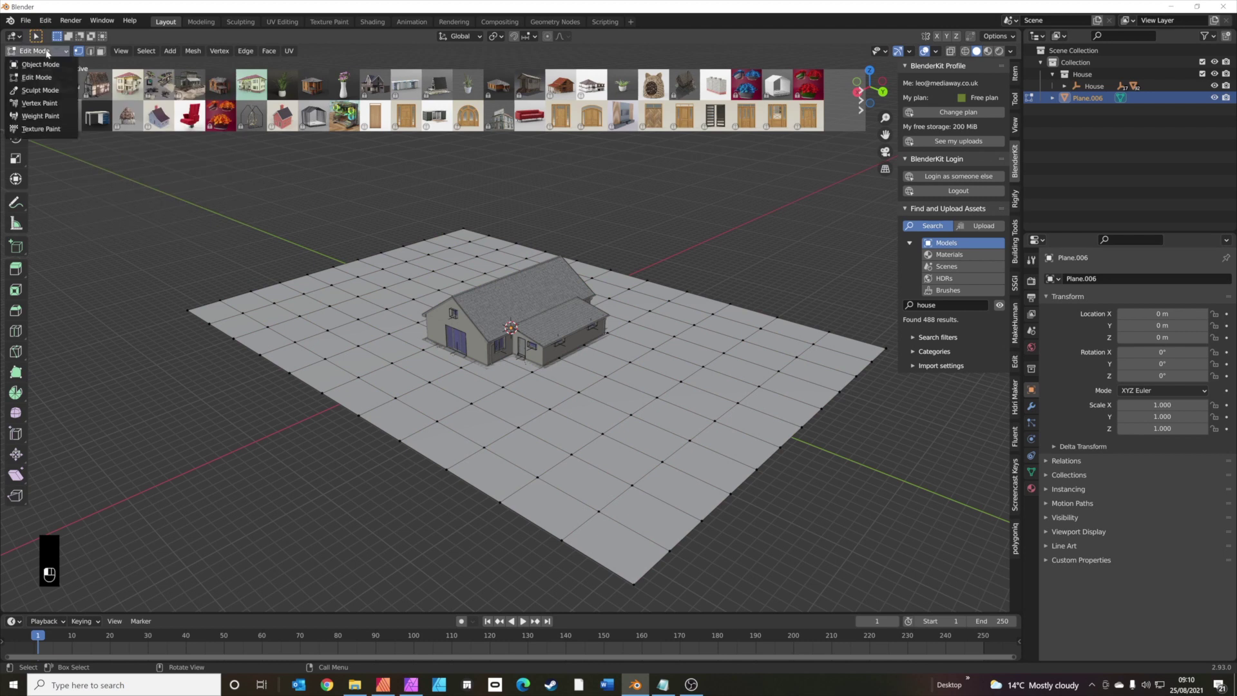
{"action": "left_click", "coordinate": [40, 90]}
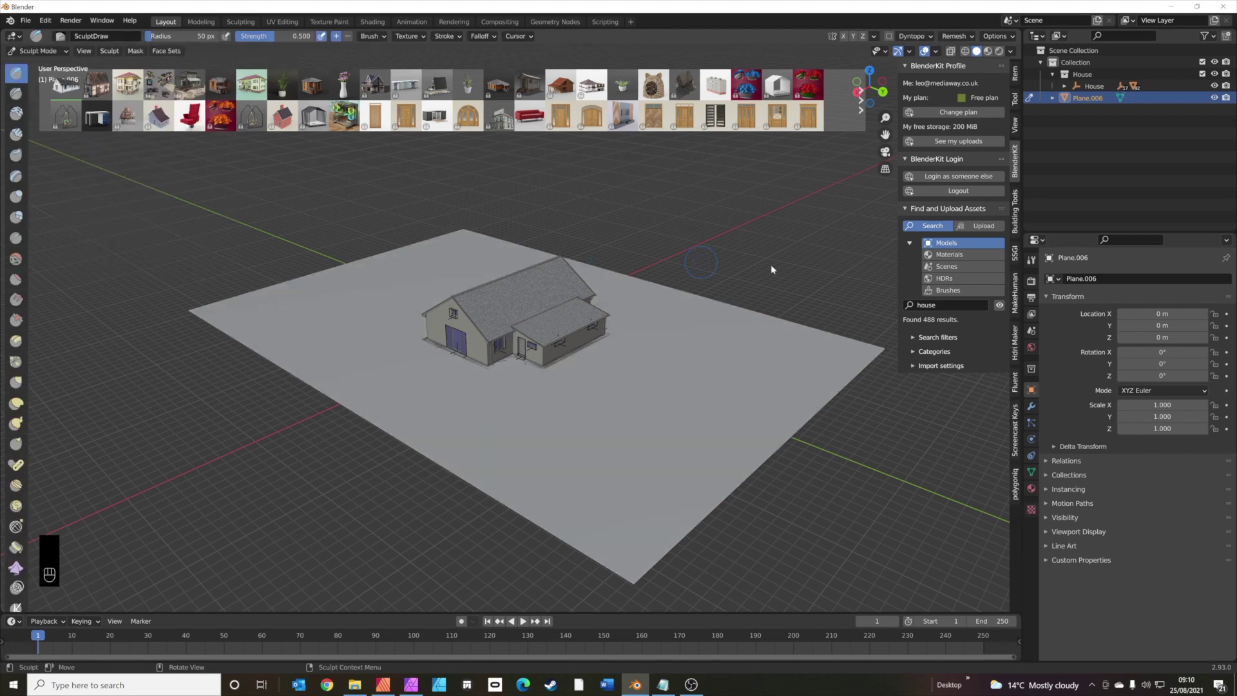
{"action": "left_click", "coordinate": [999, 305]}
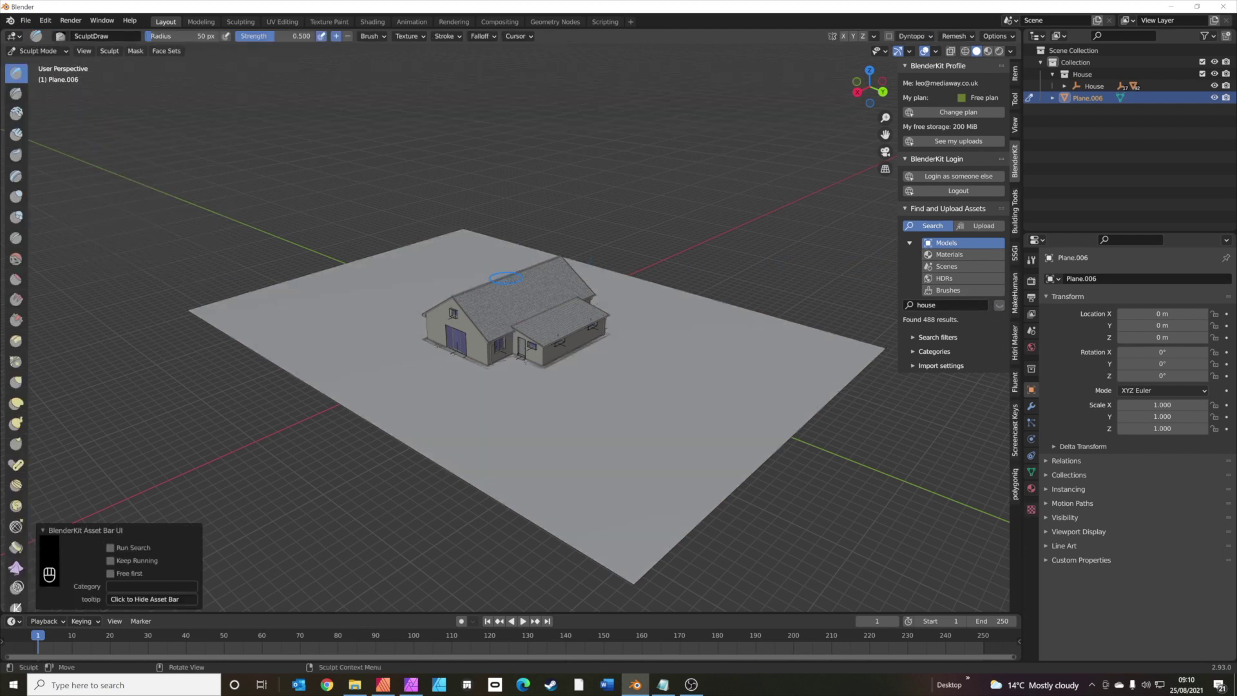
Step: Choose the Inflate sculpting brush and set its radius to 222 px
{"action": "middle_click_drag", "start_coordinate": [512, 271], "coordinate": [527, 293]}
{"action": "scroll", "coordinate": [374, 280], "scroll_direction": "up", "scroll_amount": 2}
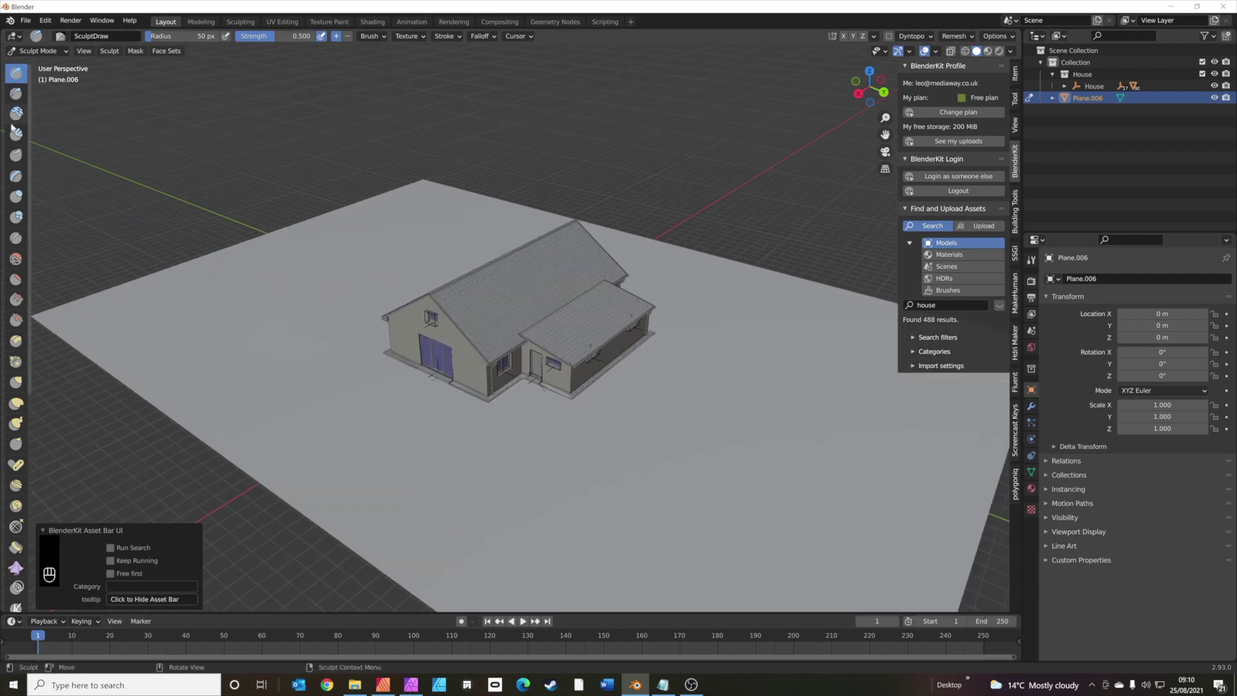
{"action": "key", "text": "Tab"}
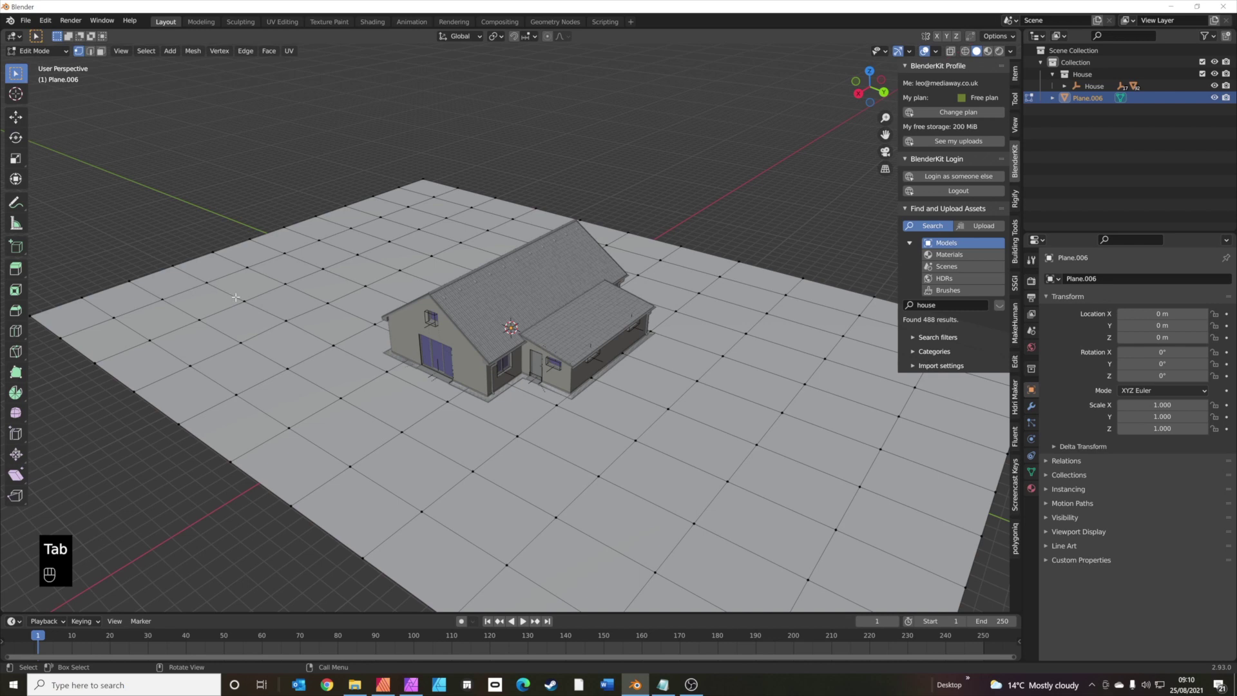
{"action": "scroll", "coordinate": [241, 297], "scroll_direction": "down", "scroll_amount": 2}
{"action": "key", "text": "Tab"}
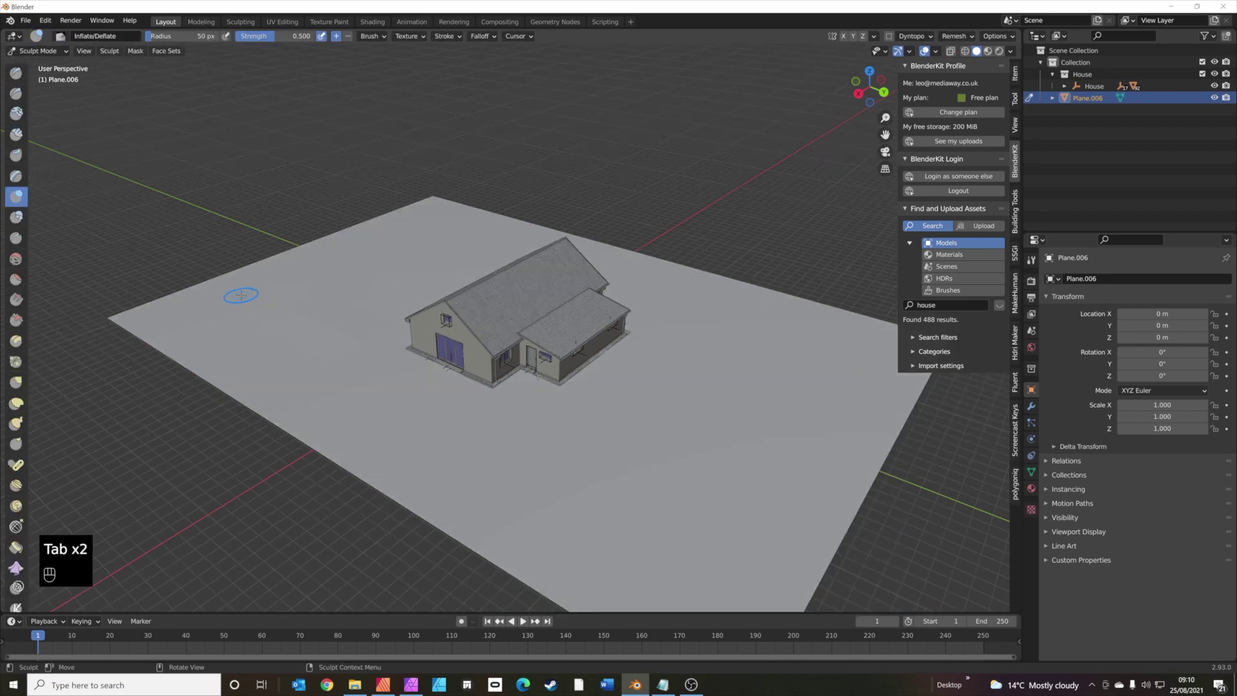
{"action": "scroll", "coordinate": [240, 297], "scroll_direction": "up", "scroll_amount": 2}
{"action": "left_click_drag", "start_coordinate": [187, 36], "coordinate": [212, 36]}
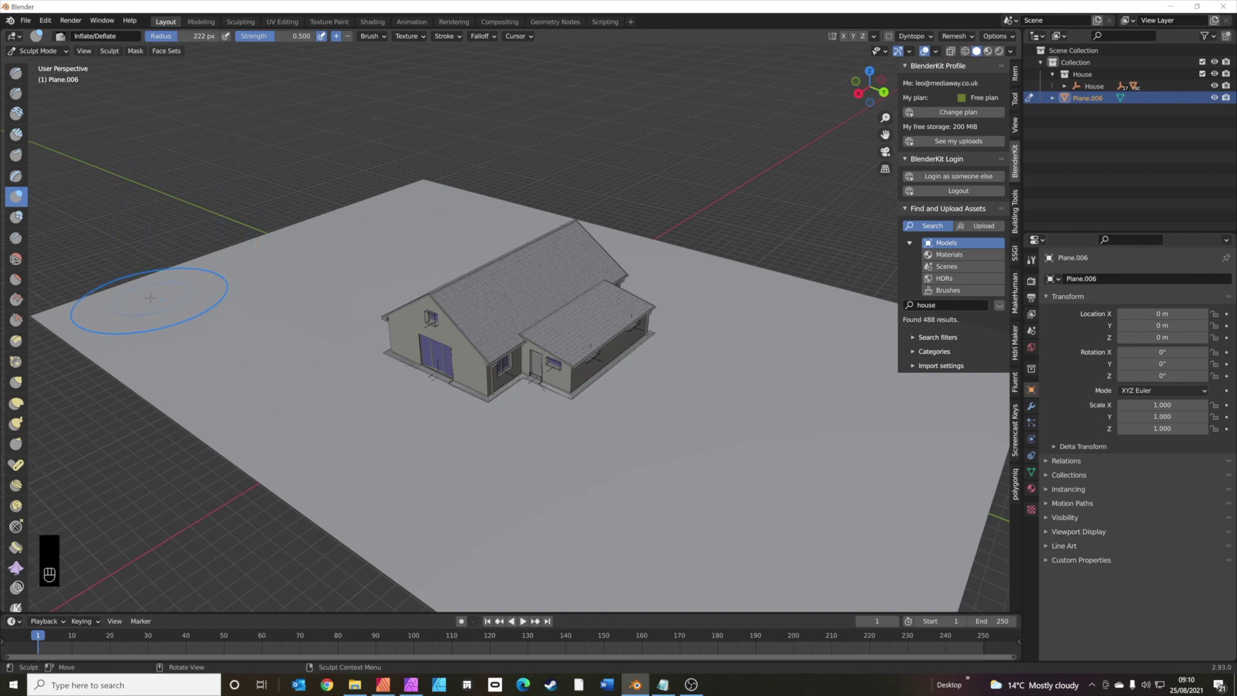
Step: Sculpt gentle hills into the ground on both sides of the house with the Inflate brush
{"action": "mouse_move", "coordinate": [144, 294]}
{"action": "left_mouse_down"}
{"action": "mouse_move", "coordinate": [216, 275]}
{"action": "mouse_move", "coordinate": [172, 302]}
{"action": "mouse_move", "coordinate": [132, 284]}
{"action": "left_mouse_up"}
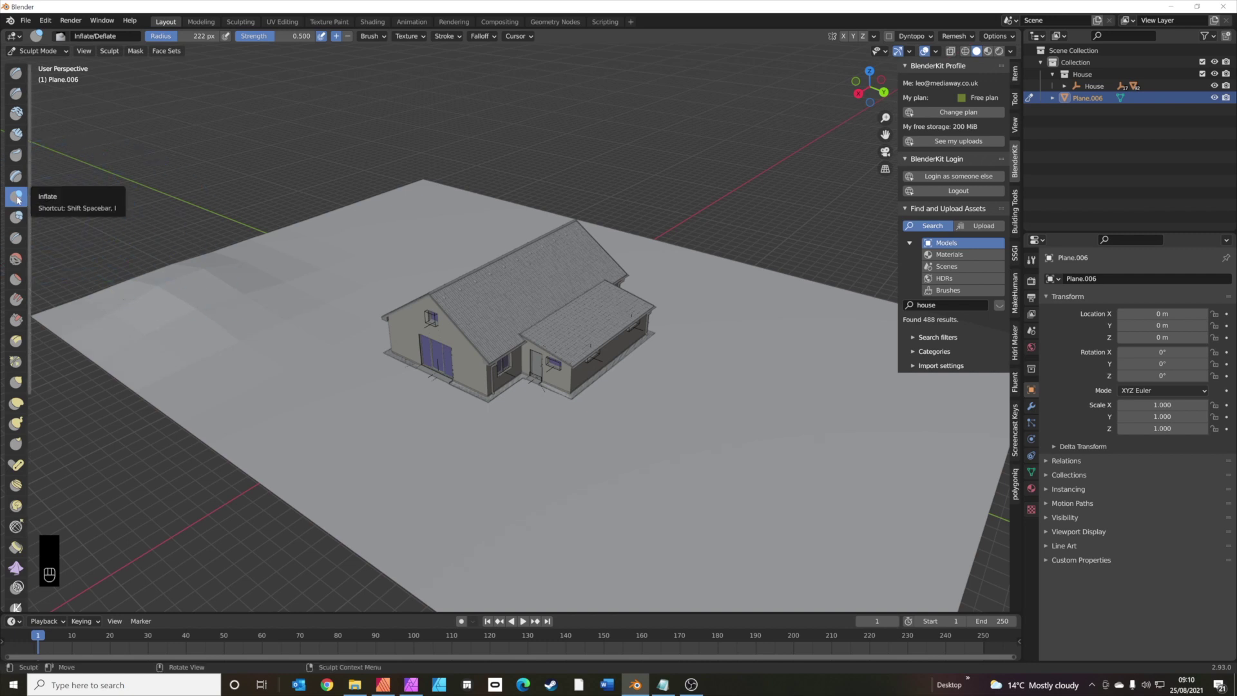
{"action": "mouse_move", "coordinate": [178, 267]}
{"action": "left_mouse_down"}
{"action": "mouse_move", "coordinate": [213, 286]}
{"action": "mouse_move", "coordinate": [221, 314]}
{"action": "left_mouse_up"}
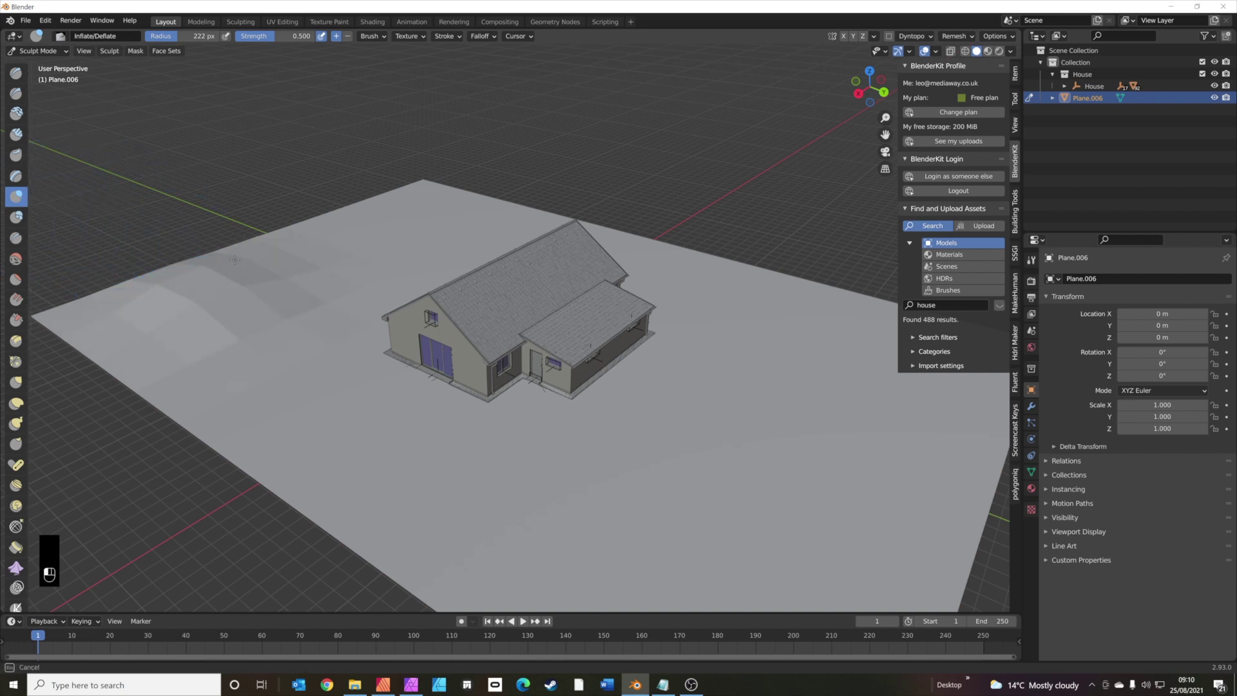
{"action": "mouse_move", "coordinate": [337, 235]}
{"action": "left_mouse_down"}
{"action": "mouse_move", "coordinate": [247, 286]}
{"action": "mouse_move", "coordinate": [173, 280]}
{"action": "mouse_move", "coordinate": [181, 305]}
{"action": "left_mouse_up"}
{"action": "mouse_move", "coordinate": [651, 431]}
{"action": "middle_mouse_down"}
{"action": "mouse_move", "coordinate": [708, 387]}
{"action": "mouse_move", "coordinate": [664, 359]}
{"action": "middle_mouse_up"}
{"action": "mouse_move", "coordinate": [664, 359]}
{"action": "left_mouse_down"}
{"action": "mouse_move", "coordinate": [651, 324]}
{"action": "mouse_move", "coordinate": [729, 326]}
{"action": "mouse_move", "coordinate": [656, 351]}
{"action": "mouse_move", "coordinate": [761, 335]}
{"action": "mouse_move", "coordinate": [687, 357]}
{"action": "mouse_move", "coordinate": [723, 335]}
{"action": "mouse_move", "coordinate": [764, 344]}
{"action": "mouse_move", "coordinate": [656, 330]}
{"action": "mouse_move", "coordinate": [615, 378]}
{"action": "mouse_move", "coordinate": [682, 380]}
{"action": "left_mouse_up"}
{"action": "mouse_move", "coordinate": [759, 378]}
{"action": "left_mouse_down"}
{"action": "mouse_move", "coordinate": [780, 392]}
{"action": "mouse_move", "coordinate": [788, 358]}
{"action": "left_mouse_up"}
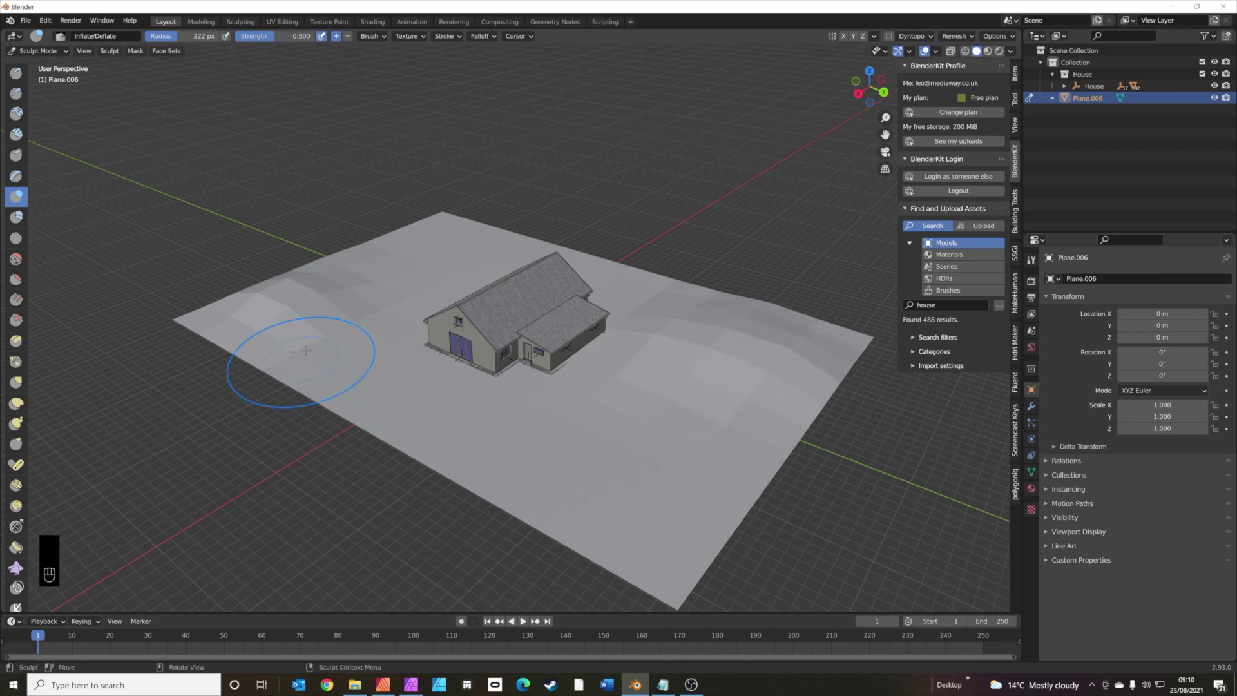
{"action": "mouse_move", "coordinate": [341, 262]}
{"action": "left_mouse_down"}
{"action": "mouse_move", "coordinate": [391, 265]}
{"action": "mouse_move", "coordinate": [303, 285]}
{"action": "mouse_move", "coordinate": [336, 262]}
{"action": "mouse_move", "coordinate": [208, 334]}
{"action": "mouse_move", "coordinate": [188, 325]}
{"action": "mouse_move", "coordinate": [215, 312]}
{"action": "mouse_move", "coordinate": [184, 307]}
{"action": "mouse_move", "coordinate": [266, 330]}
{"action": "mouse_move", "coordinate": [252, 340]}
{"action": "mouse_move", "coordinate": [239, 323]}
{"action": "mouse_move", "coordinate": [284, 274]}
{"action": "left_mouse_up"}
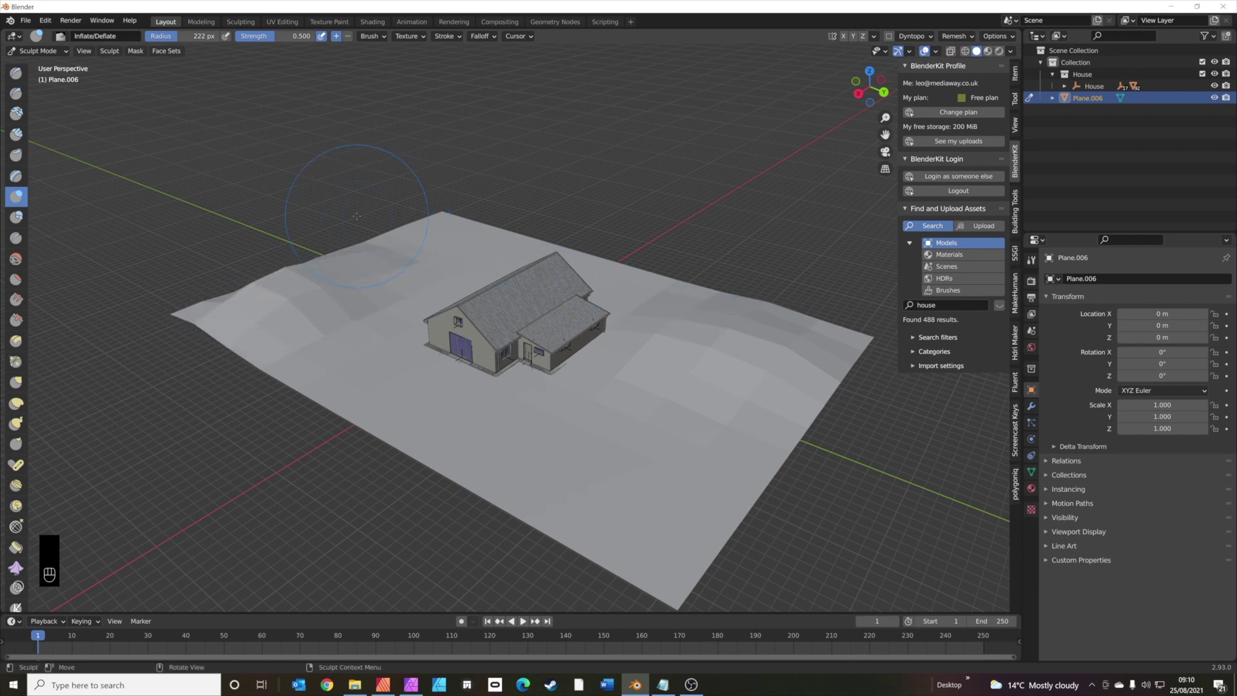
Step: Return the ground plane to Object Mode and shade it smooth
{"action": "key", "text": "Tab"}
{"action": "left_click", "coordinate": [38, 51]}
{"action": "left_click", "coordinate": [36, 63]}
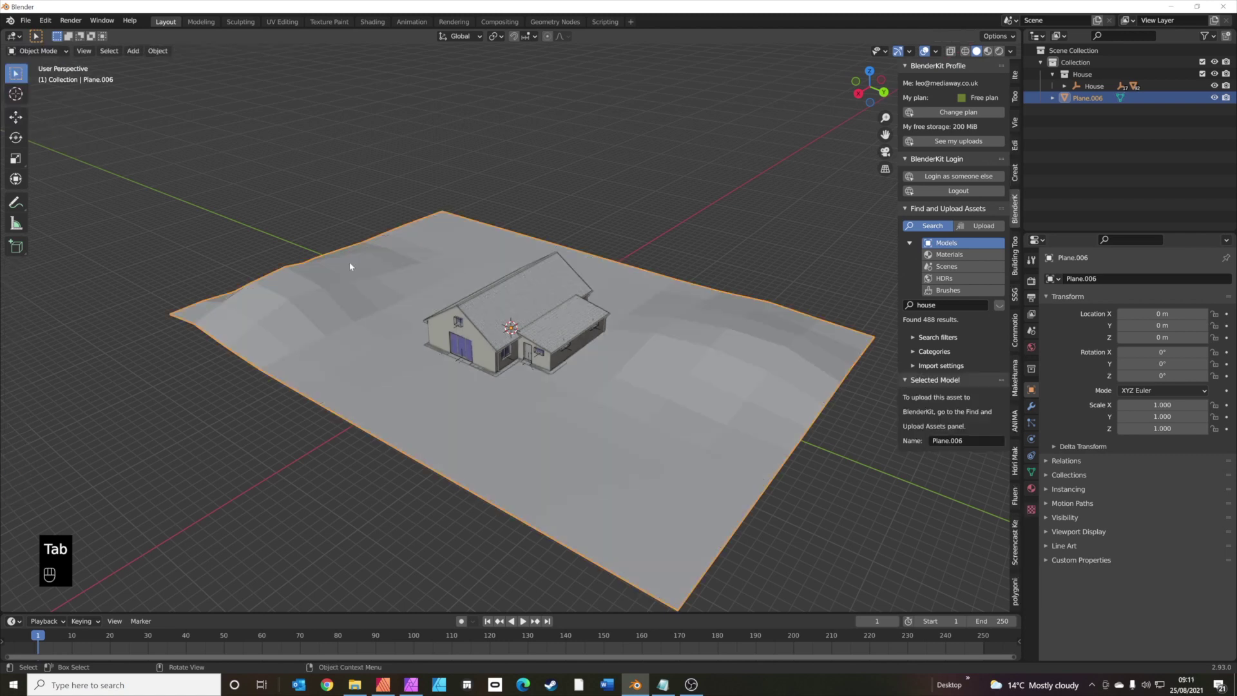
{"action": "right_click", "coordinate": [686, 358]}
{"action": "left_click", "coordinate": [686, 356]}
Step: Create a new material for the ground plane with a green base color, hue 0.337 and saturation 1.000
{"action": "mouse_move", "coordinate": [723, 391]}
{"action": "middle_mouse_down"}
{"action": "mouse_move", "coordinate": [723, 367]}
{"action": "mouse_move", "coordinate": [711, 367]}
{"action": "mouse_move", "coordinate": [709, 392]}
{"action": "middle_mouse_up"}
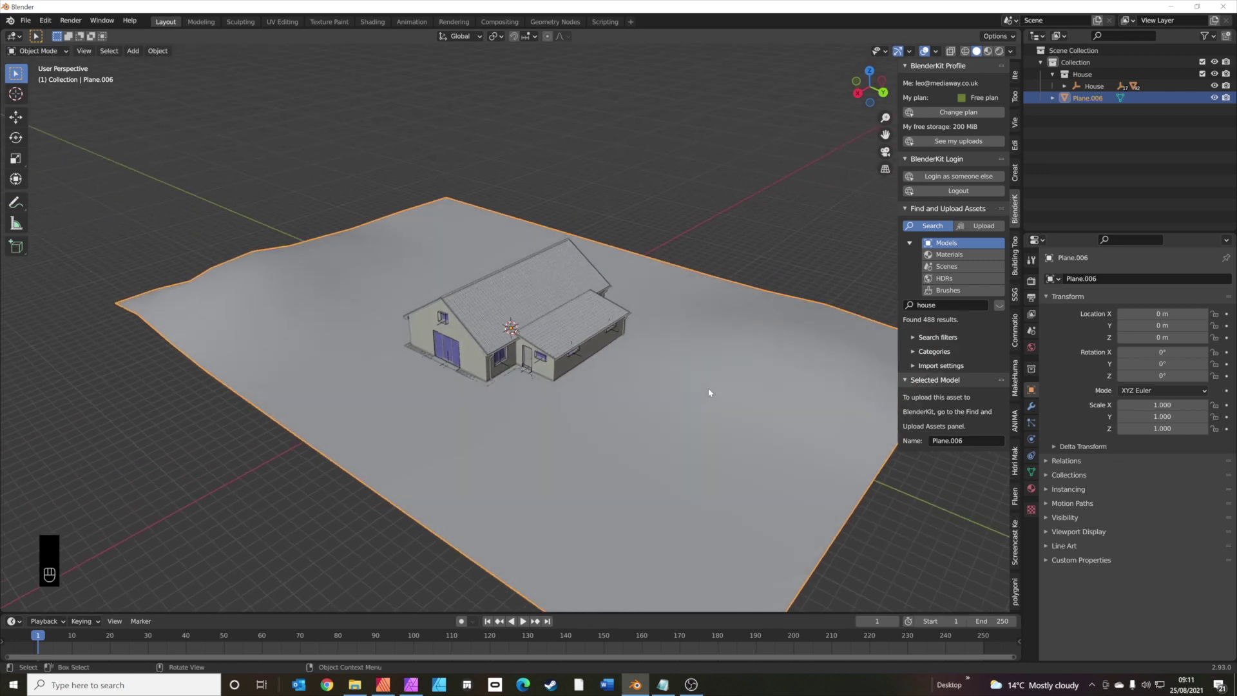
{"action": "left_click", "coordinate": [1031, 488]}
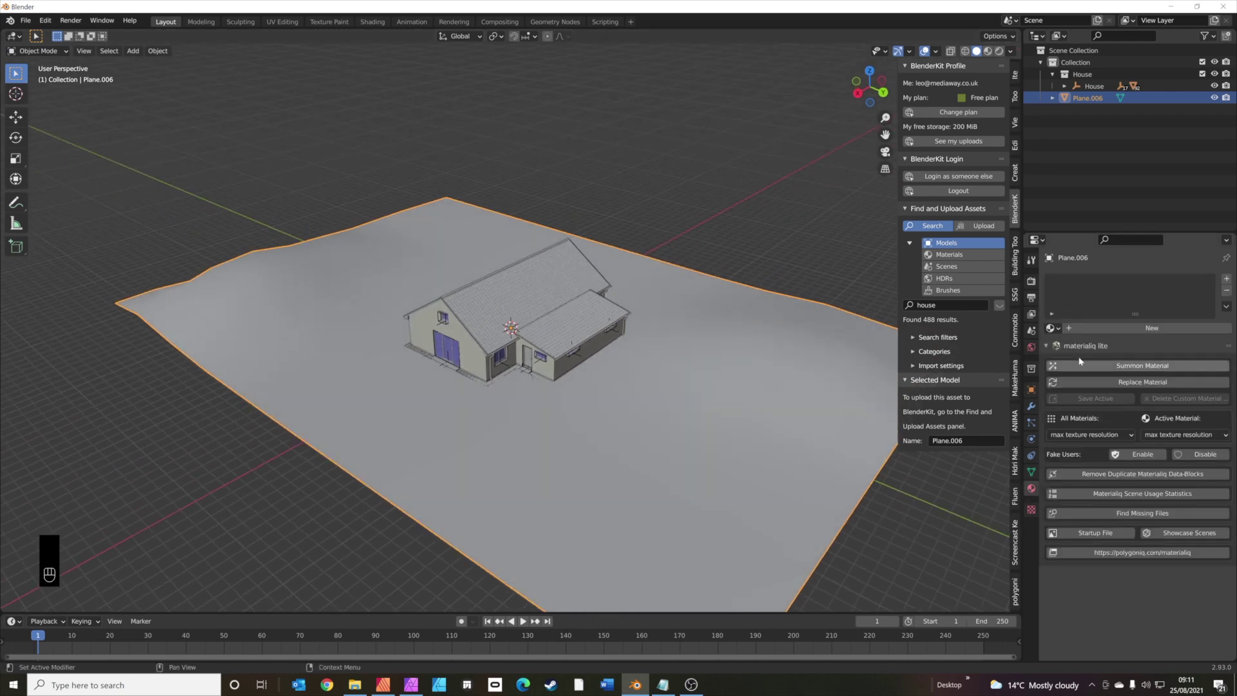
{"action": "left_click", "coordinate": [1085, 328]}
{"action": "left_click", "coordinate": [1170, 448]}
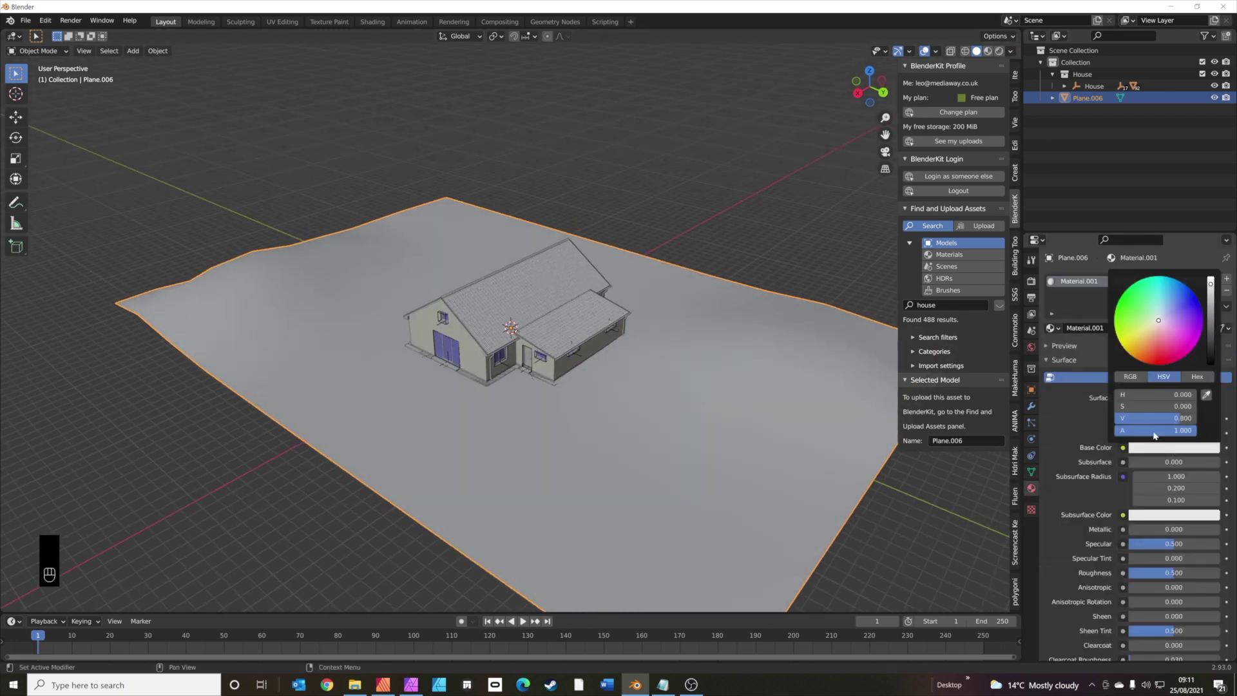
{"action": "left_click_drag", "start_coordinate": [1144, 322], "coordinate": [1123, 291]}
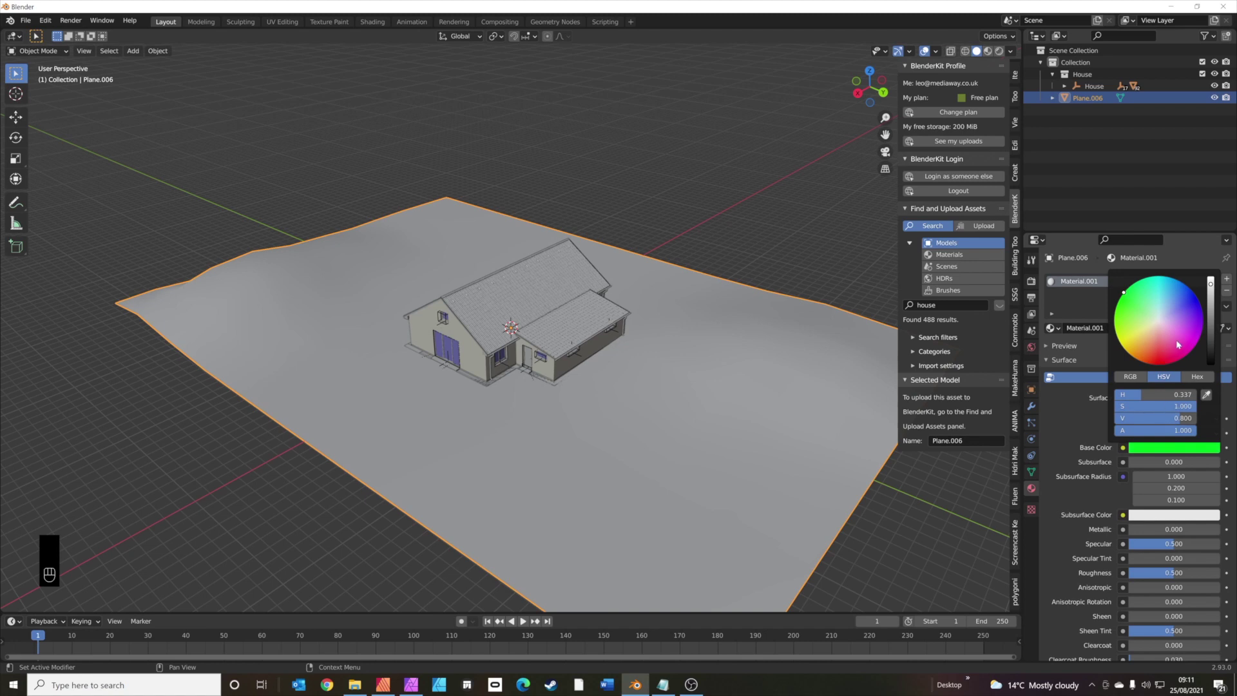
Step: Darken the ground material's base color to a deeper green and show the scene in Material Preview shading
{"action": "left_click", "coordinate": [1210, 319]}
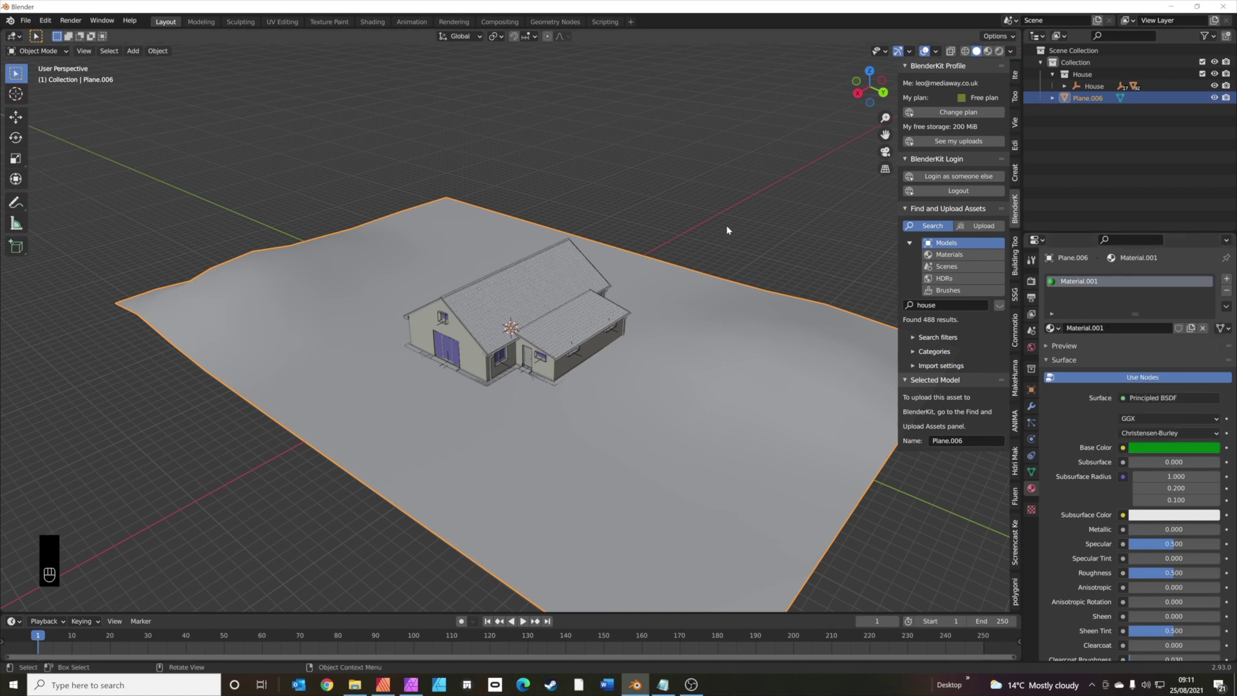
{"action": "left_click", "coordinate": [987, 51]}
{"action": "middle_click_drag", "start_coordinate": [558, 341], "coordinate": [528, 351]}
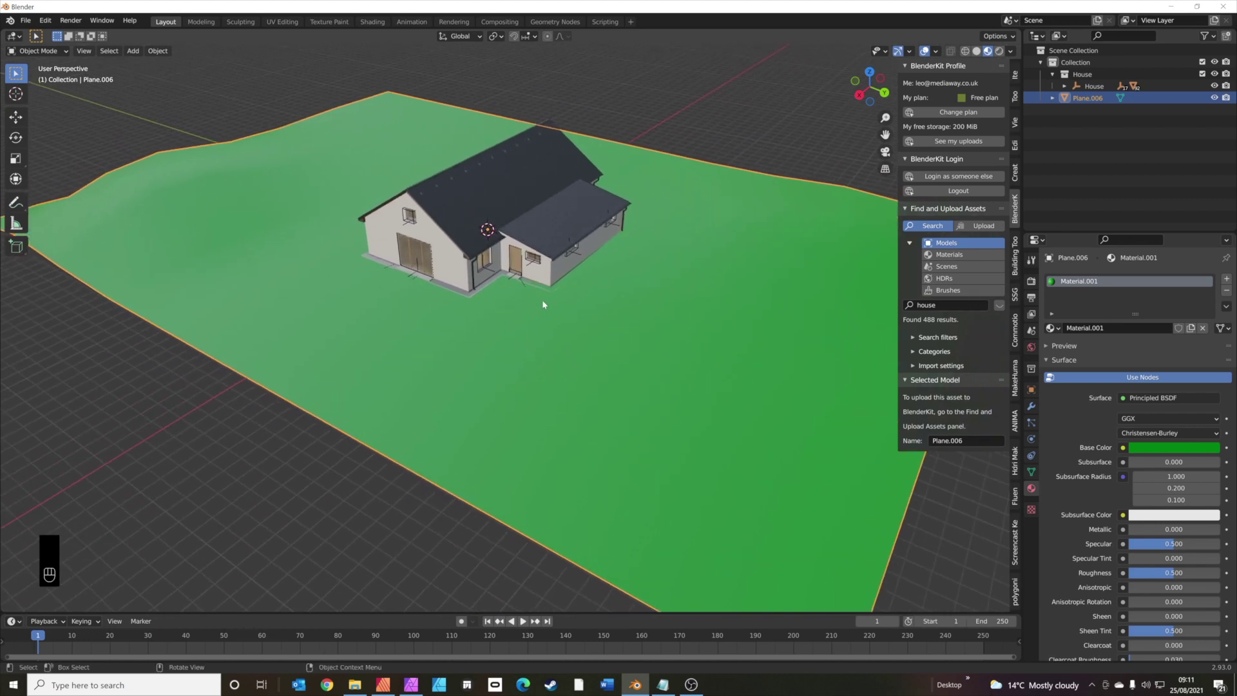
Step: Place the 3D cursor on the ground in front of the house and add a 2 m cube there
{"action": "right_click", "coordinate": [496, 345]}
{"action": "right_click", "coordinate": [522, 348], "text": "shift"}
{"action": "key", "text": "shift+a"}
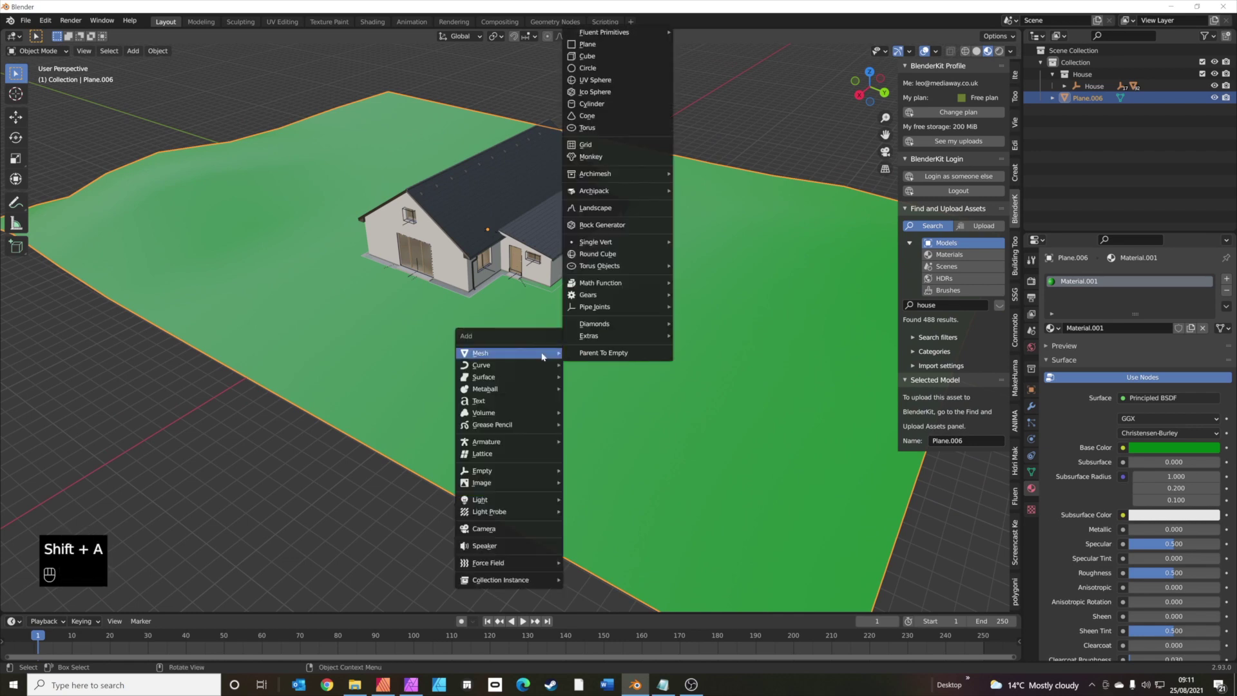
{"action": "left_click", "coordinate": [603, 59]}
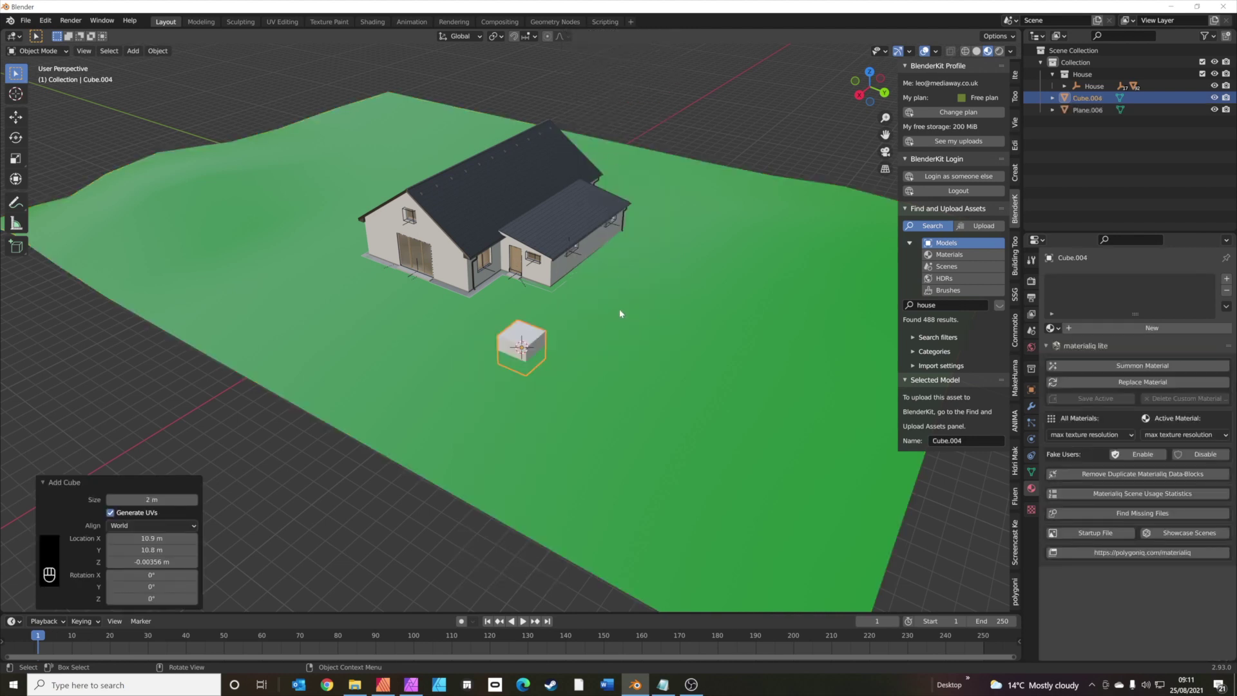
Step: Scale the cube uniformly by about 3.008 and flatten it into a thin slab with a Z scale of about -0.056
{"action": "scroll", "coordinate": [568, 421], "scroll_direction": "up", "scroll_amount": 3}
{"action": "key", "text": "s"}
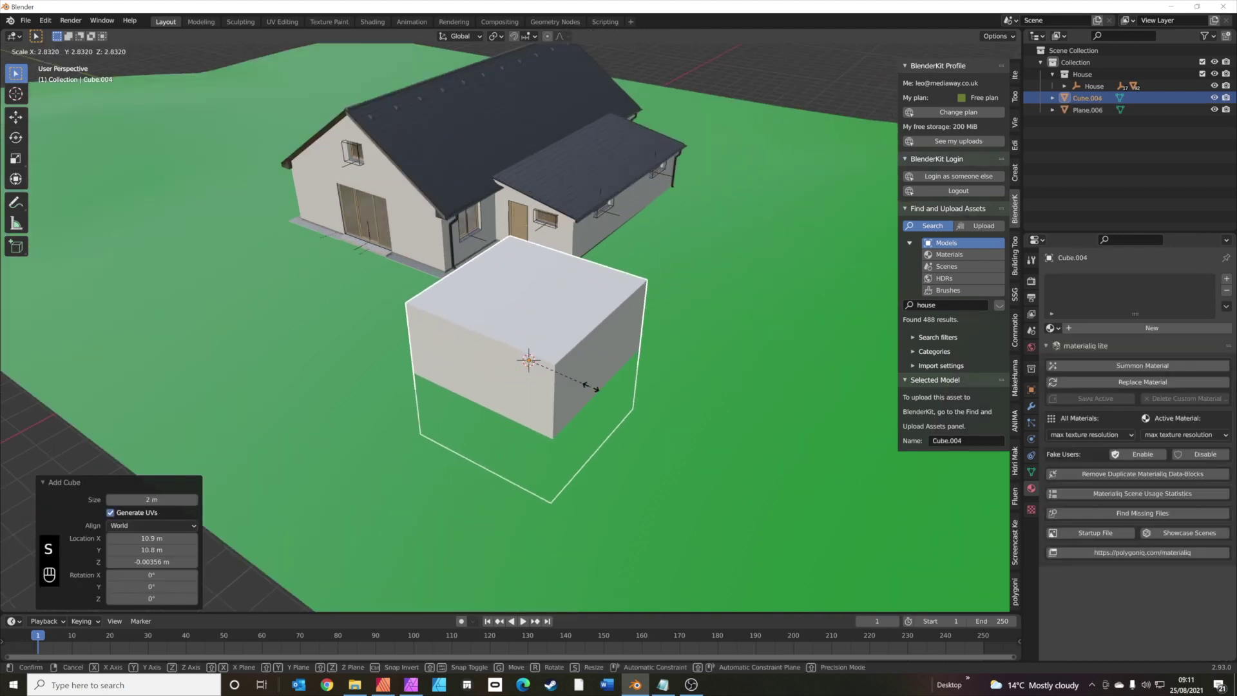
{"action": "left_click", "coordinate": [593, 389]}
{"action": "key", "text": "s"}
{"action": "key", "text": "z"}
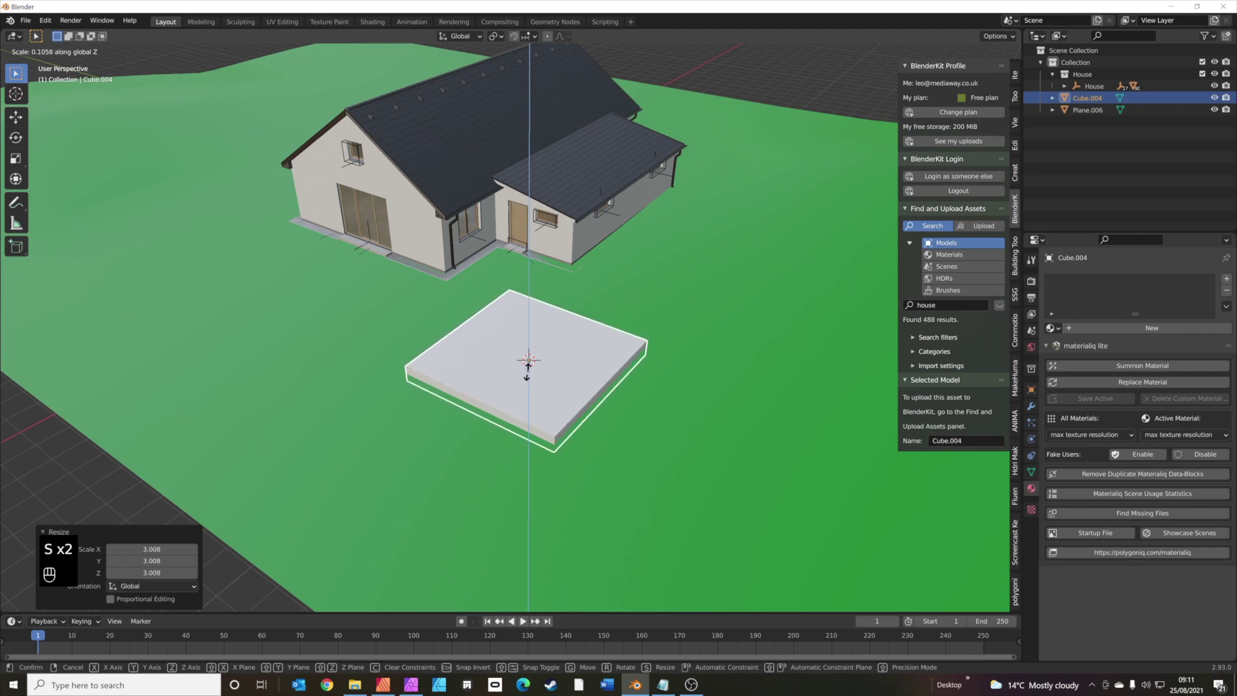
{"action": "left_click", "coordinate": [528, 369]}
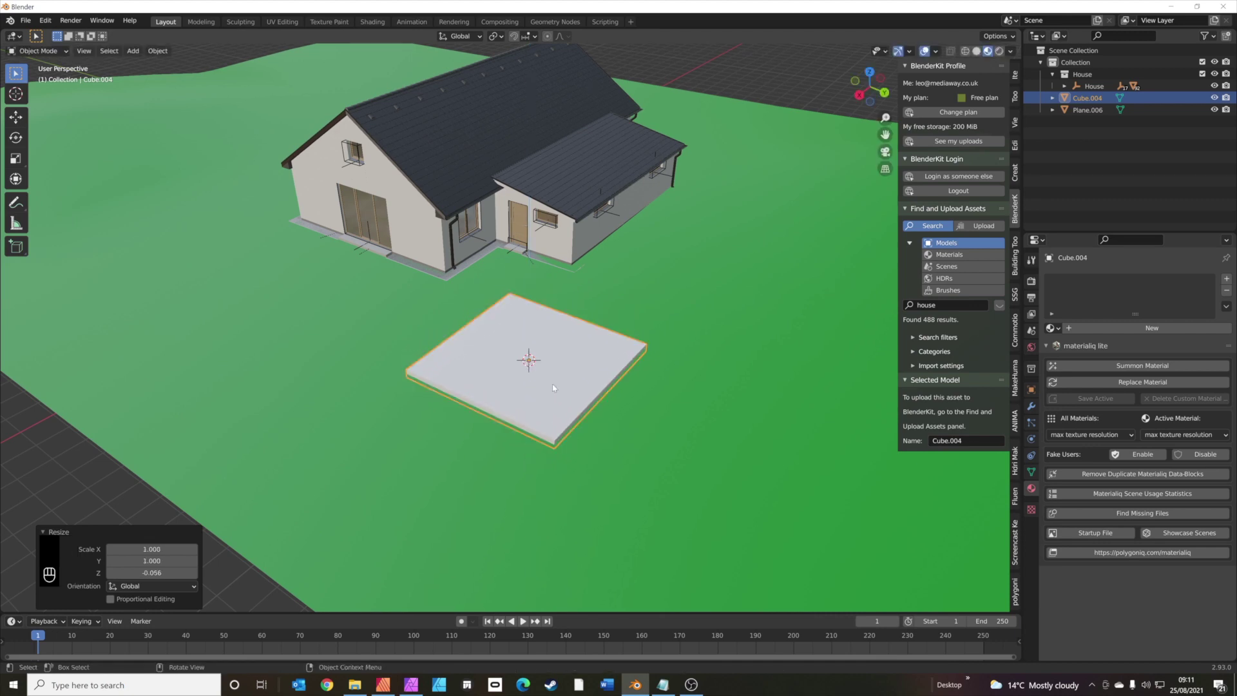
Step: In Edit Mode, extrude the slab's top face up about 0.015 m and scale it outward by about 1.014
{"action": "key", "text": "Tab"}
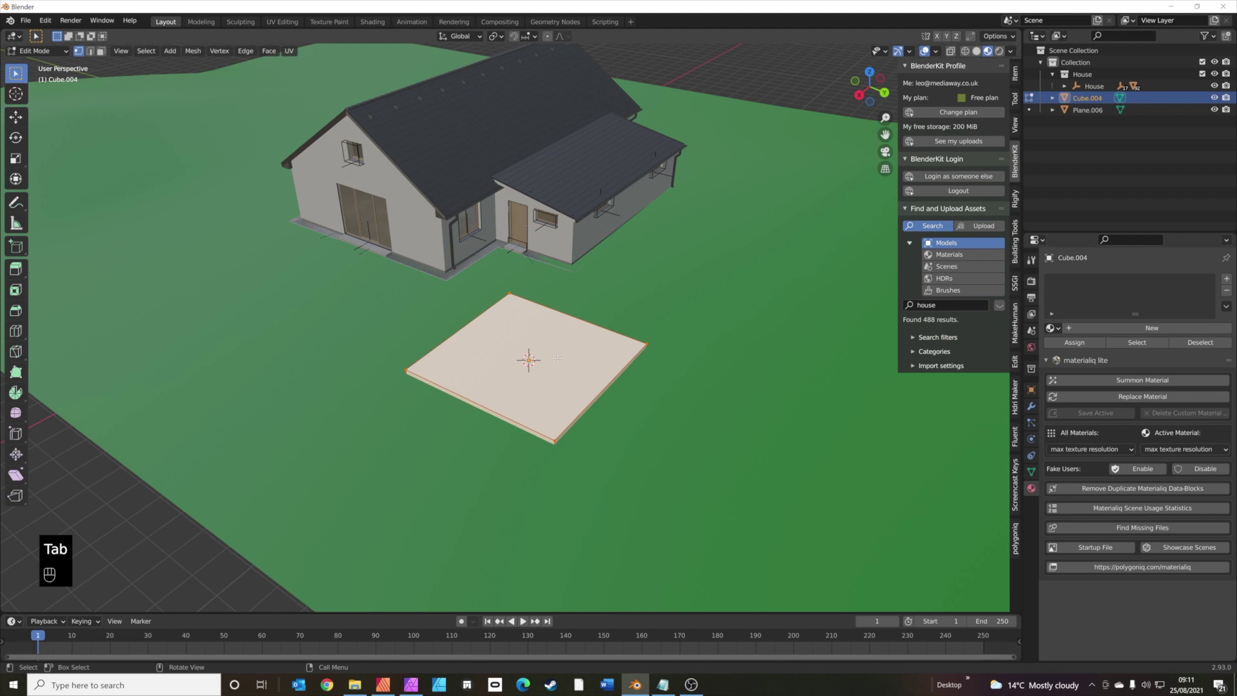
{"action": "key", "text": "3"}
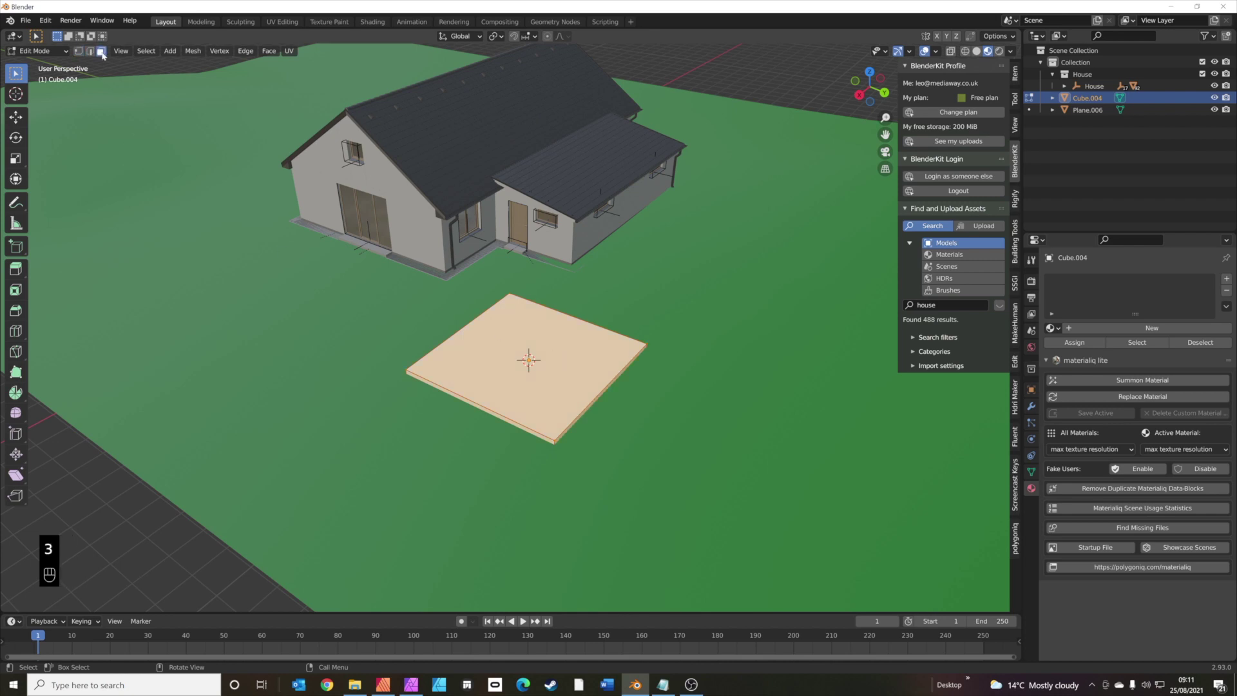
{"action": "left_click", "coordinate": [560, 352]}
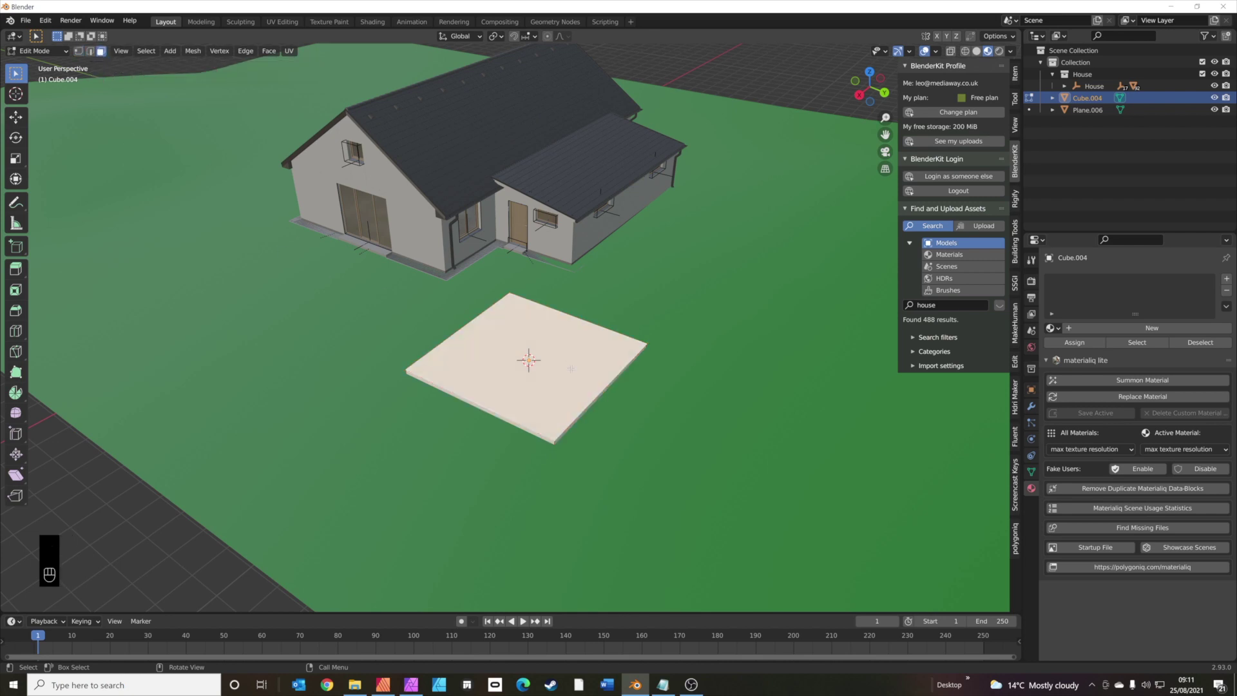
{"action": "scroll", "coordinate": [570, 368], "scroll_direction": "up", "scroll_amount": 3}
{"action": "key", "text": "e"}
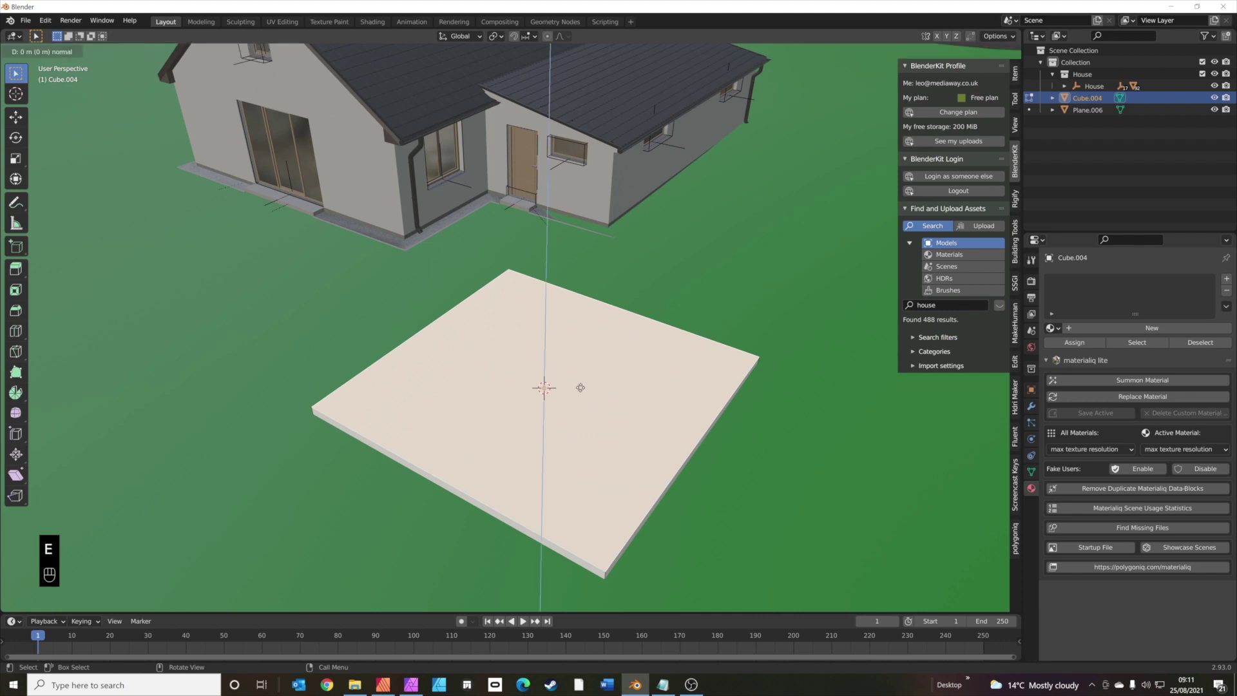
{"action": "left_click", "coordinate": [580, 386]}
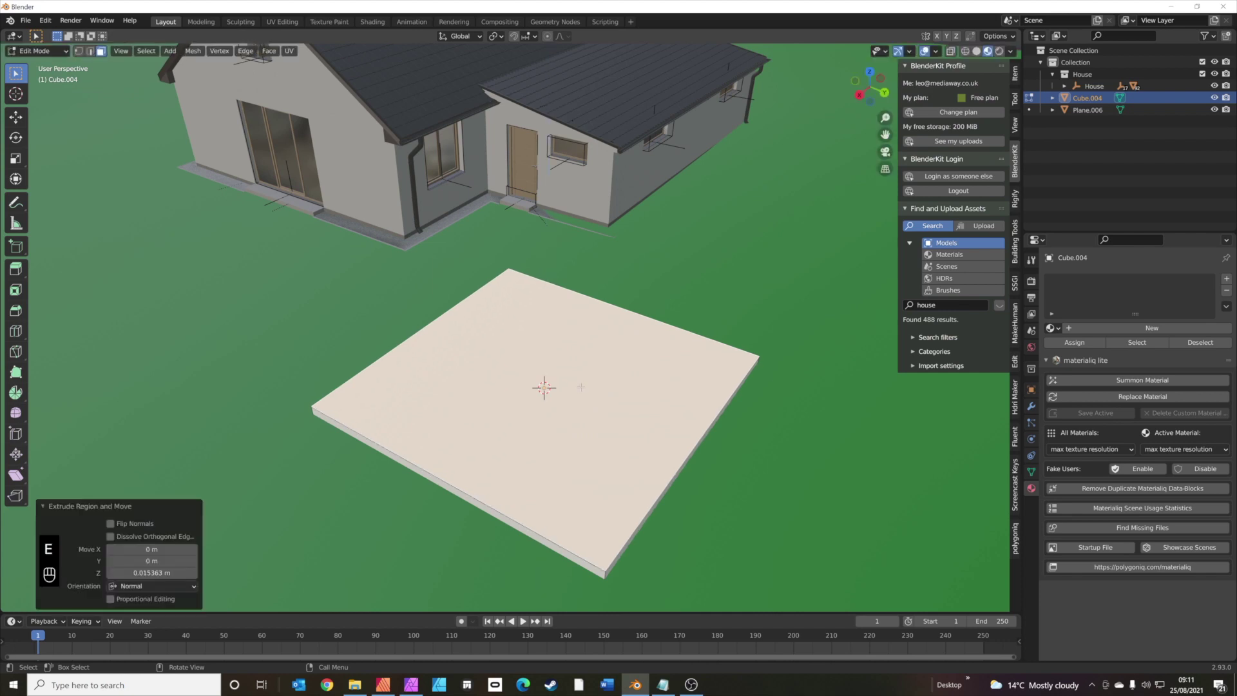
{"action": "key", "text": "s"}
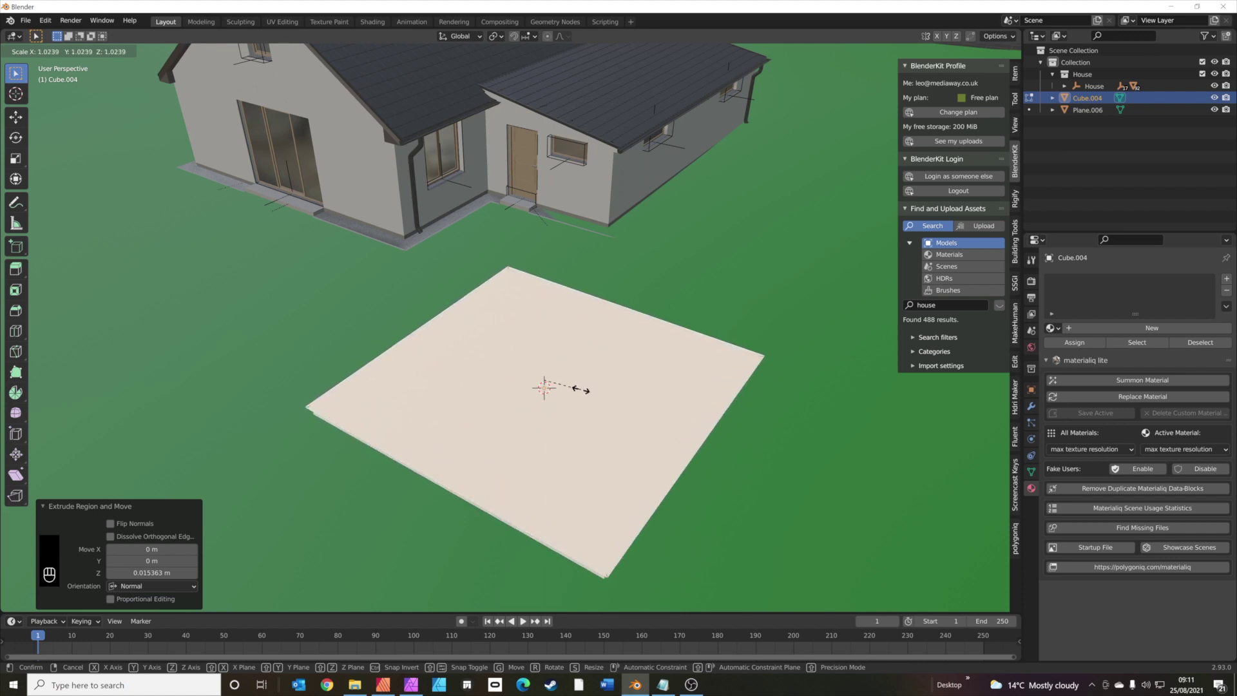
{"action": "left_click", "coordinate": [579, 388]}
Step: Extrude the slab's top face up about 0.05 m to form an overhanging lip and return to Object Mode
{"action": "middle_click_drag", "start_coordinate": [579, 387], "coordinate": [594, 307]}
{"action": "middle_click_drag", "start_coordinate": [589, 199], "coordinate": [575, 281], "text": "shift"}
{"action": "key", "text": "e"}
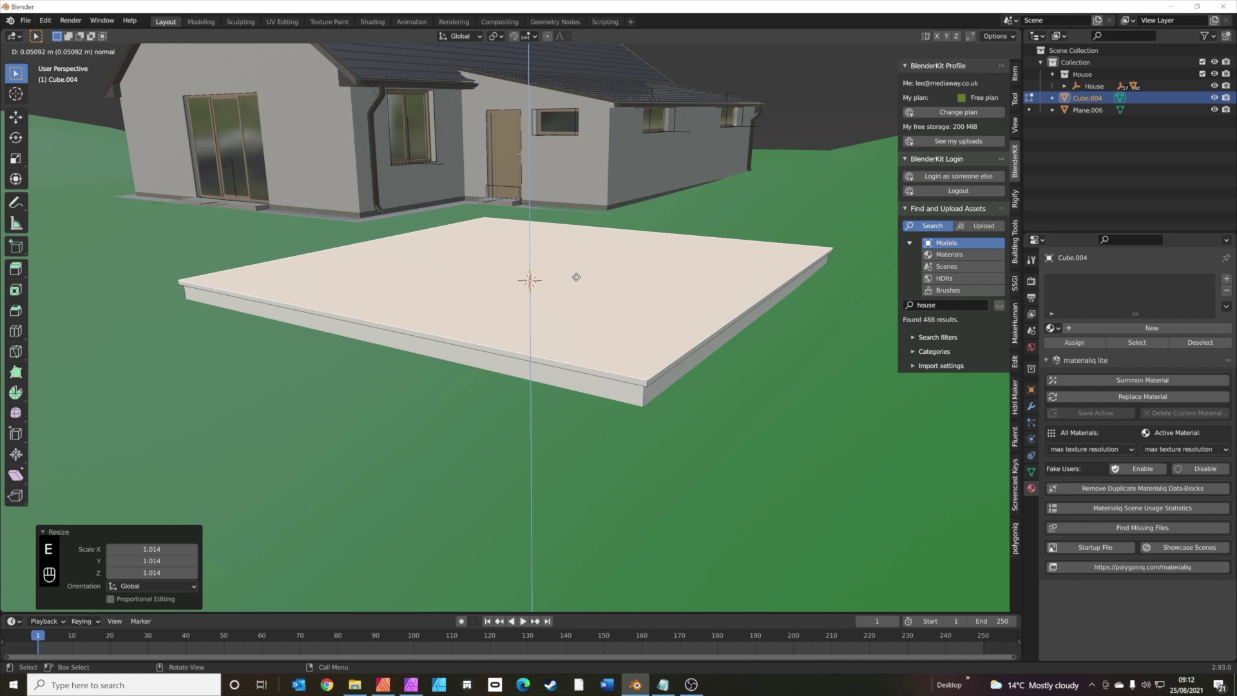
{"action": "left_click", "coordinate": [576, 277]}
{"action": "key", "text": "Tab"}
{"action": "scroll", "coordinate": [655, 269], "scroll_direction": "up", "scroll_amount": 4}
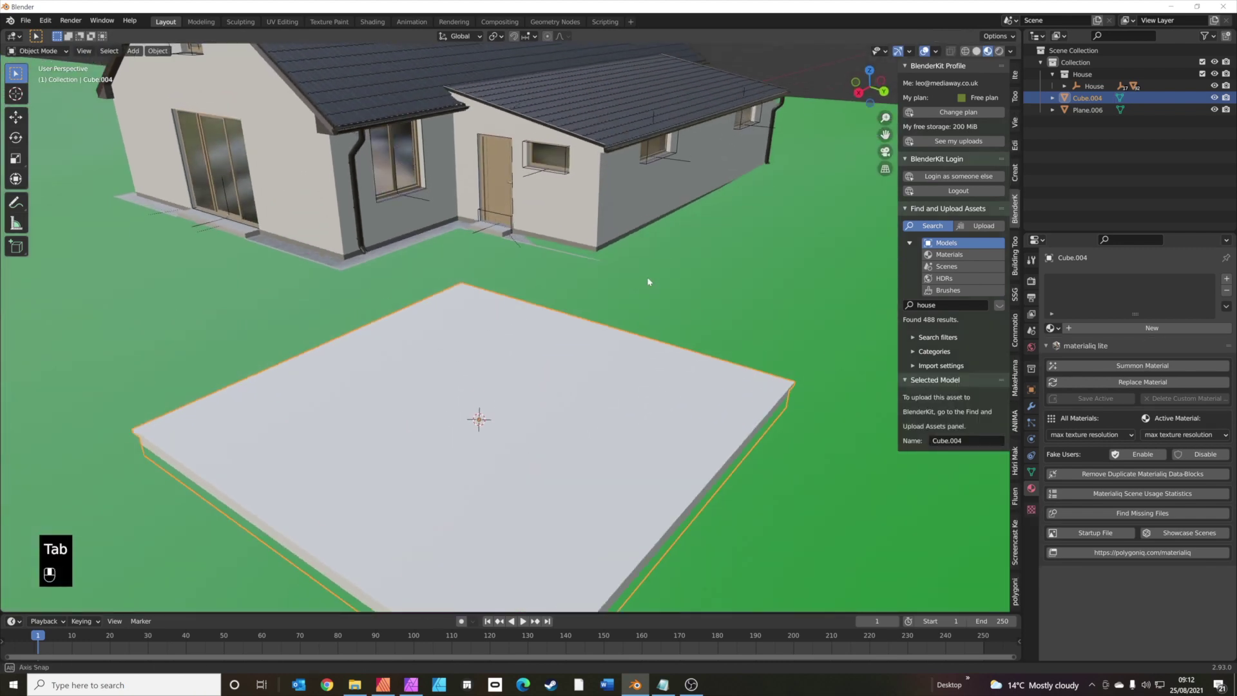
{"action": "scroll", "coordinate": [649, 284], "scroll_direction": "down", "scroll_amount": 4}
Step: Start spawning a traffiq asset and choose the Land Rover Discovery 2017 from the contemporary cars category
{"action": "left_click", "coordinate": [657, 291]}
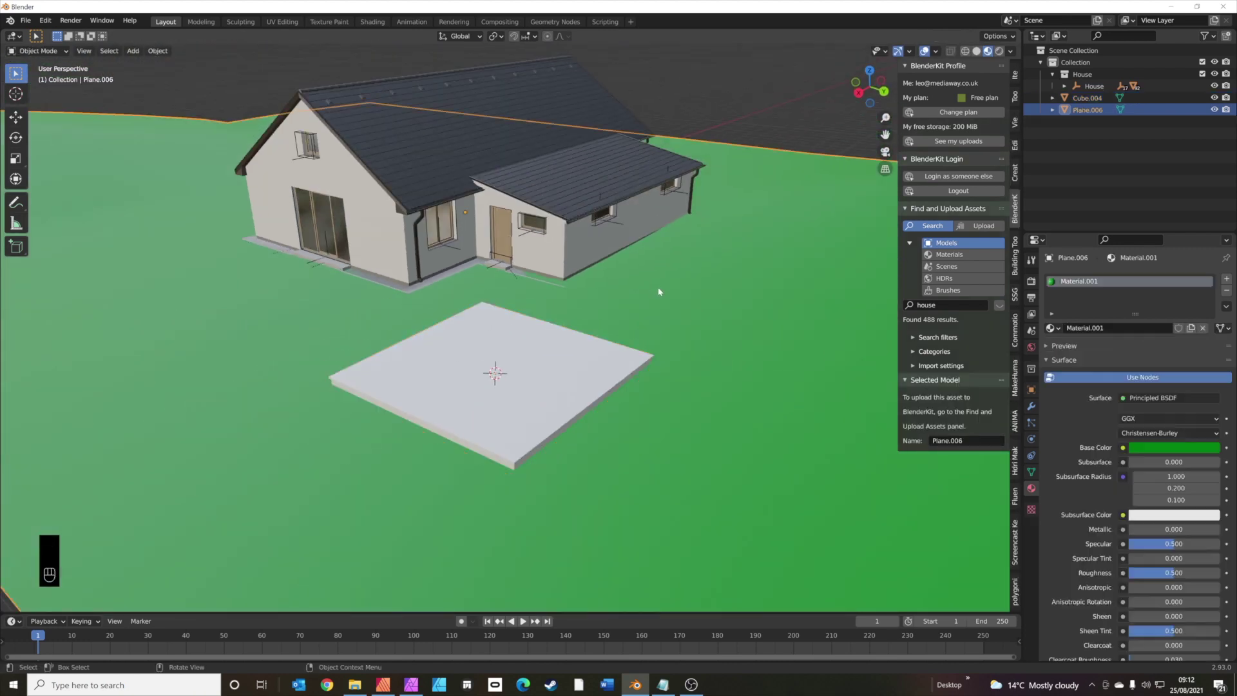
{"action": "scroll", "coordinate": [487, 320], "scroll_direction": "down", "scroll_amount": 3}
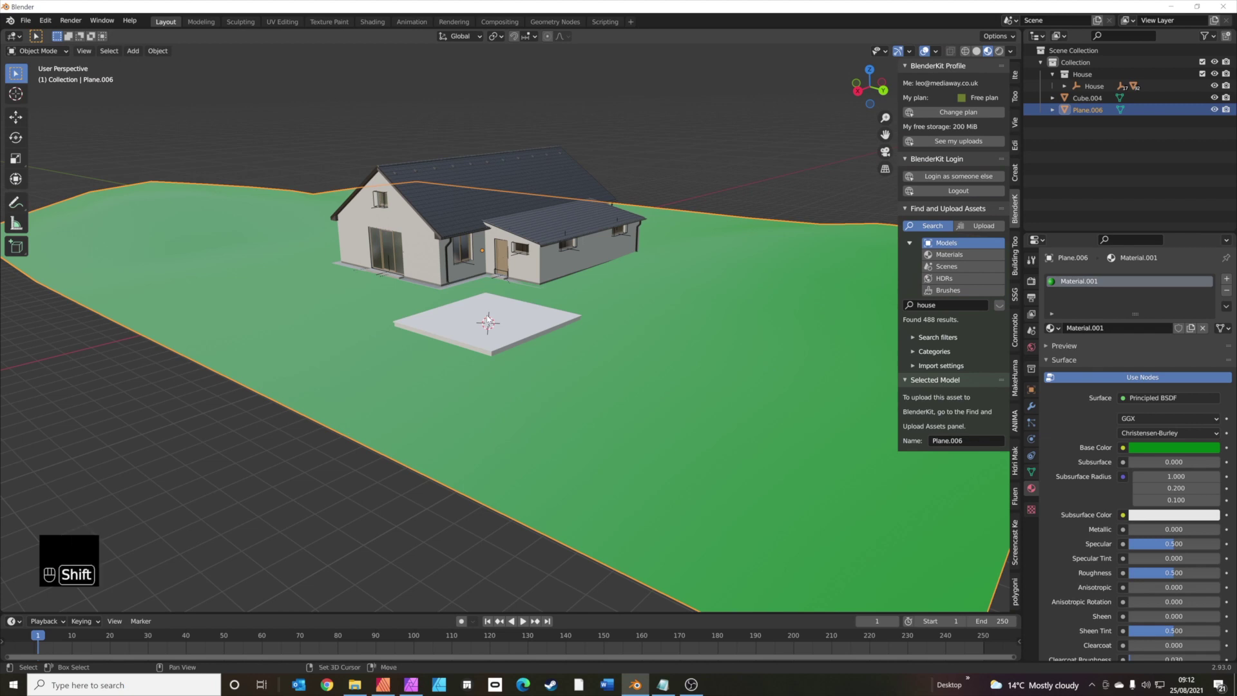
{"action": "middle_click_drag", "start_coordinate": [488, 322], "coordinate": [529, 359]}
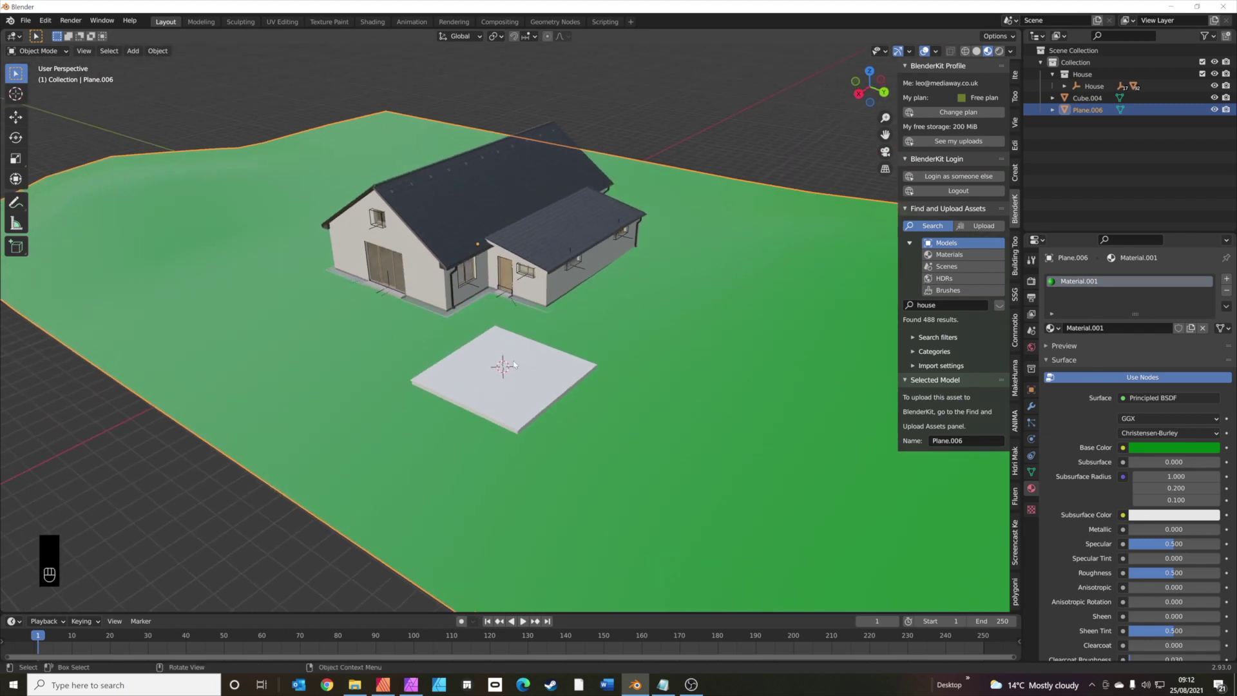
{"action": "left_click", "coordinate": [1014, 591]}
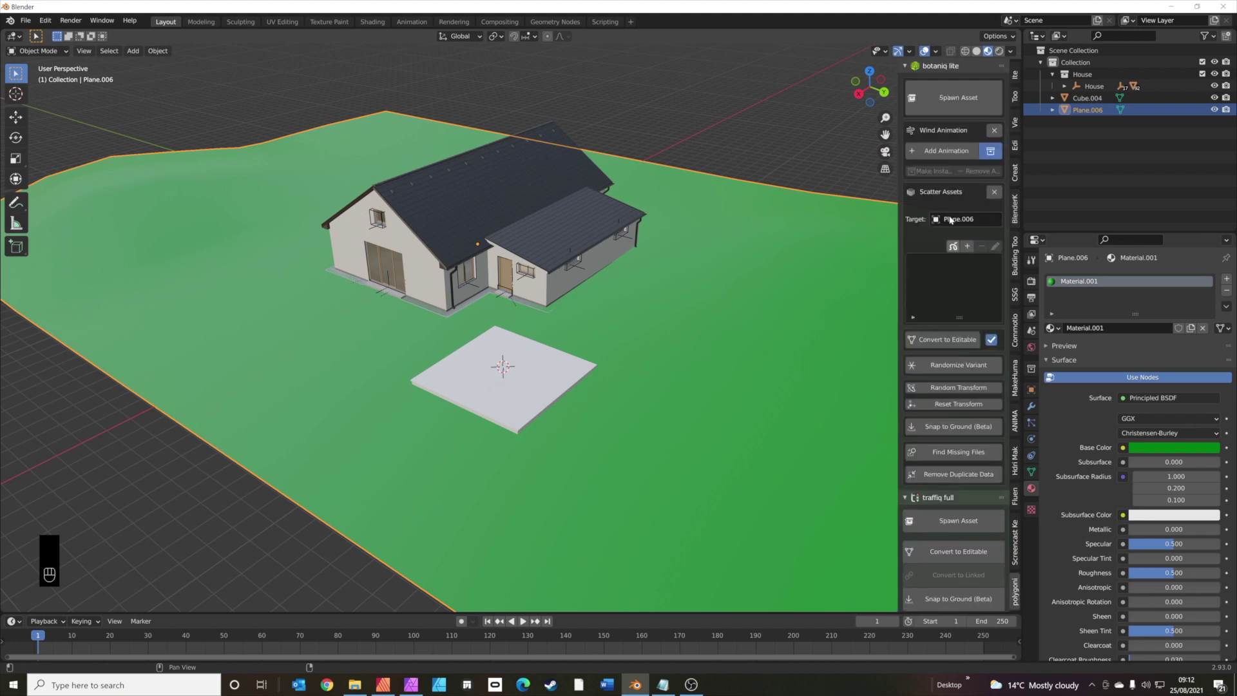
{"action": "left_click", "coordinate": [912, 68]}
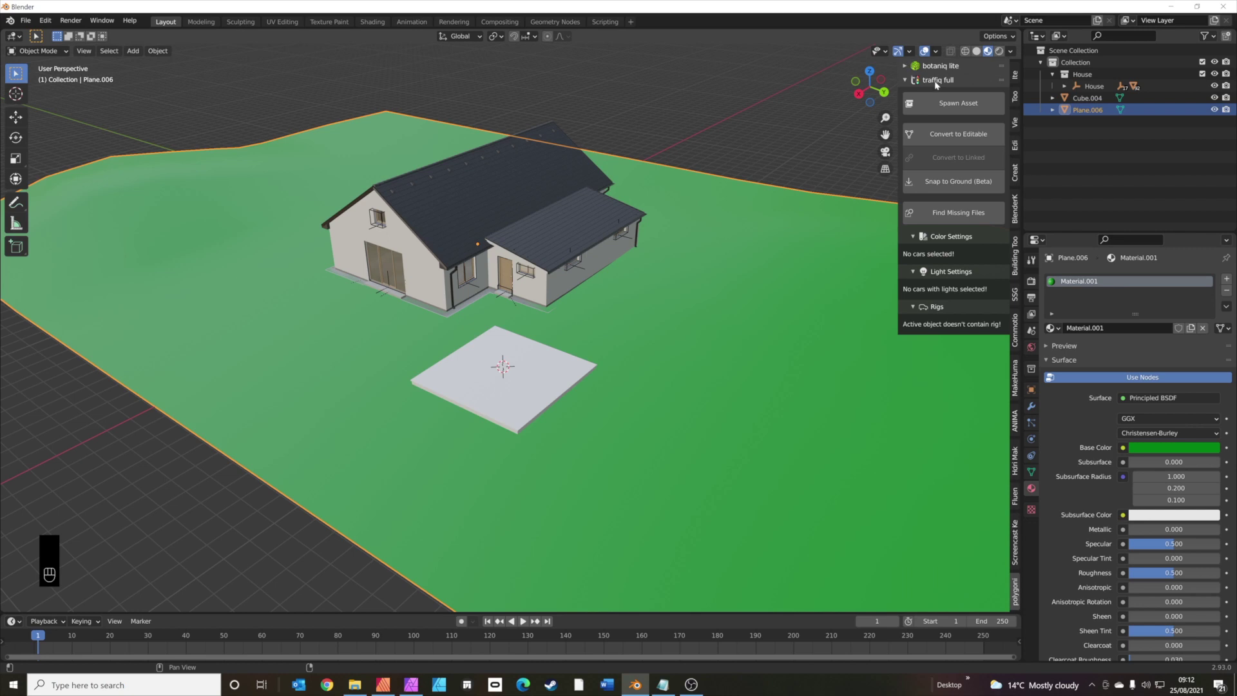
{"action": "left_click", "coordinate": [957, 107]}
{"action": "left_click", "coordinate": [976, 139]}
{"action": "left_click", "coordinate": [954, 134]}
{"action": "left_click", "coordinate": [970, 186]}
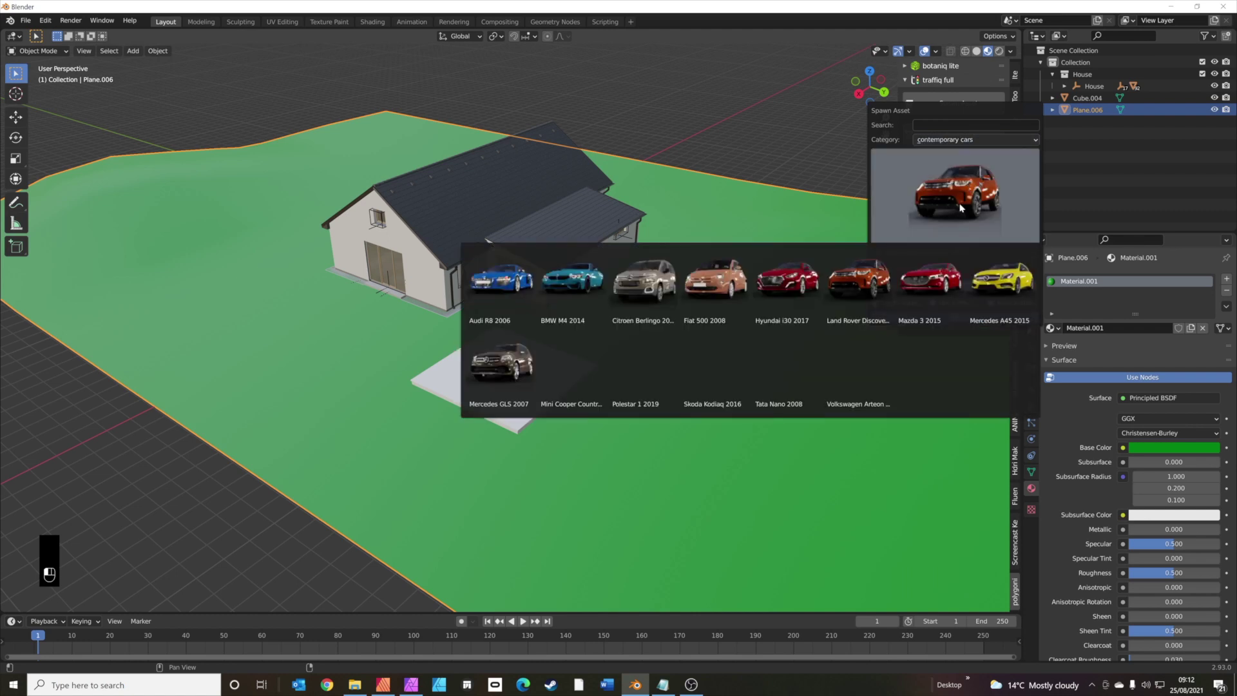
{"action": "left_click", "coordinate": [873, 284]}
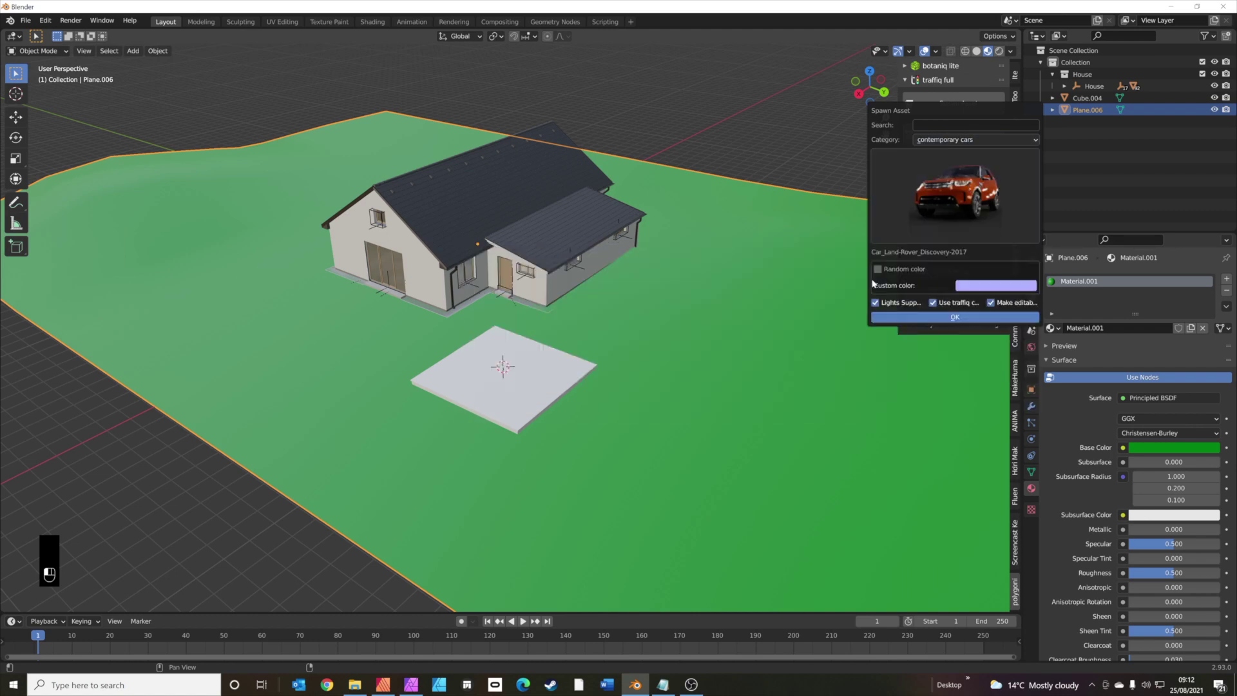
Step: Set the car's custom color to white and spawn it on the slab
{"action": "left_click", "coordinate": [999, 287]}
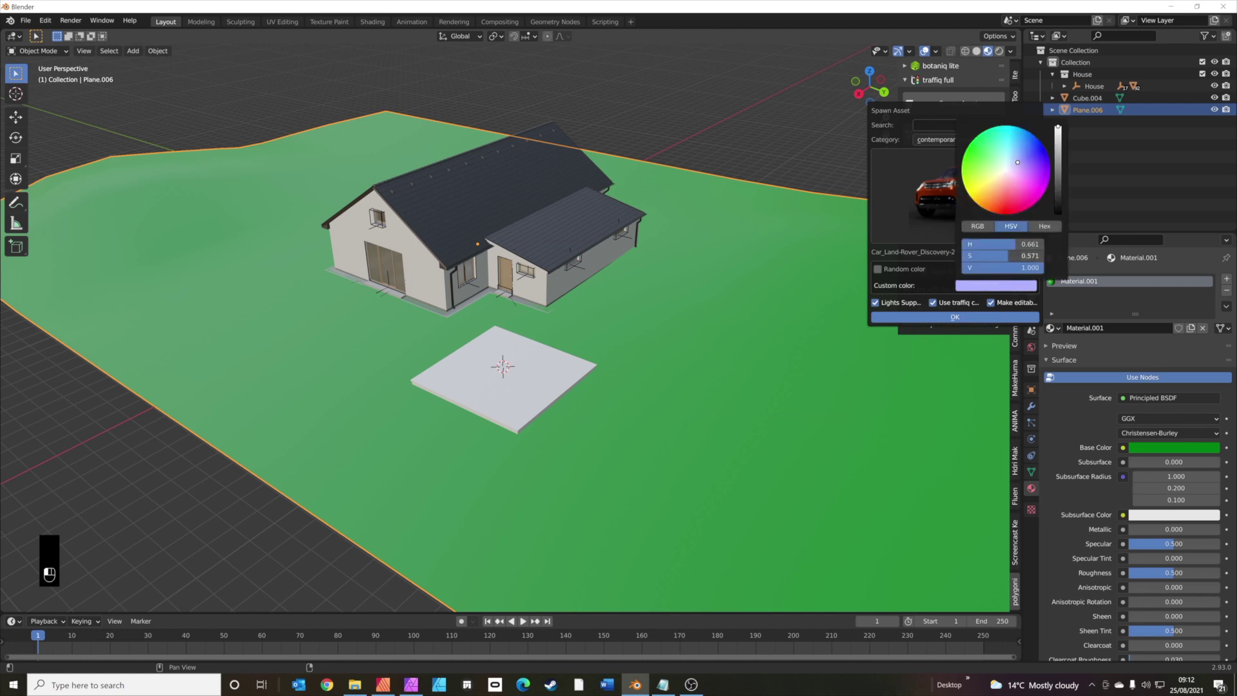
{"action": "left_click_drag", "start_coordinate": [1005, 255], "coordinate": [962, 256]}
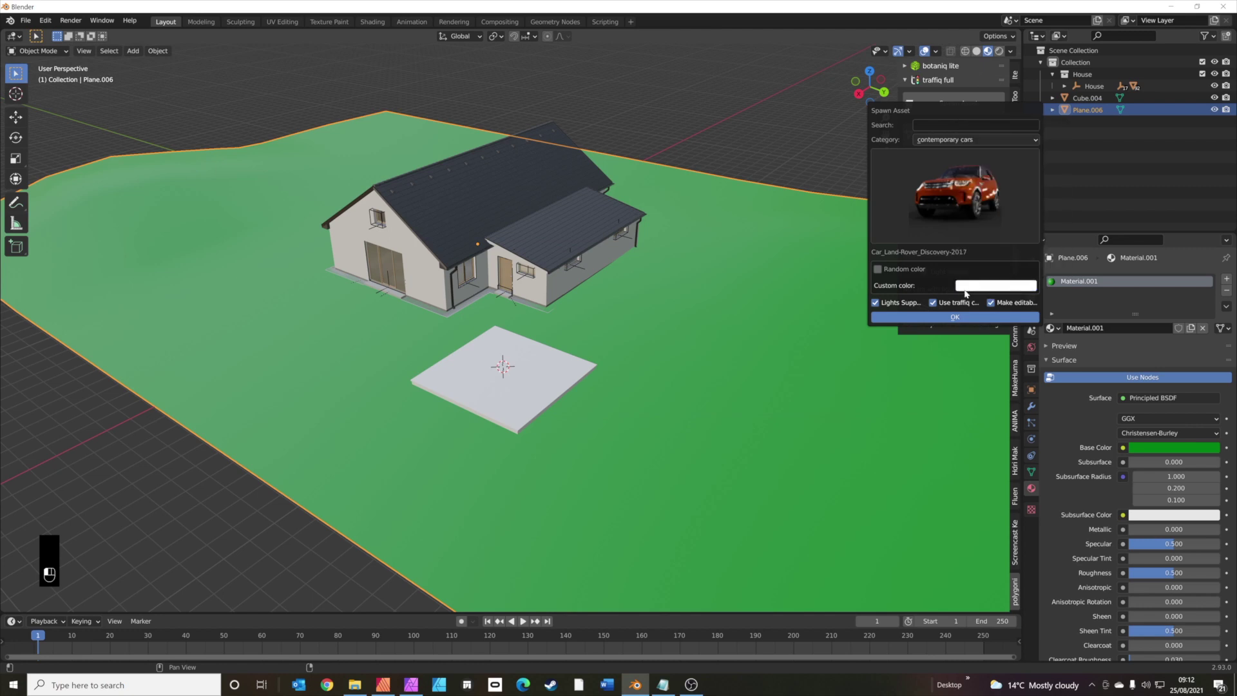
{"action": "left_click", "coordinate": [951, 319]}
{"action": "scroll", "coordinate": [552, 372], "scroll_direction": "up", "scroll_amount": 2}
{"action": "scroll", "coordinate": [552, 372], "scroll_direction": "up", "scroll_amount": 2}
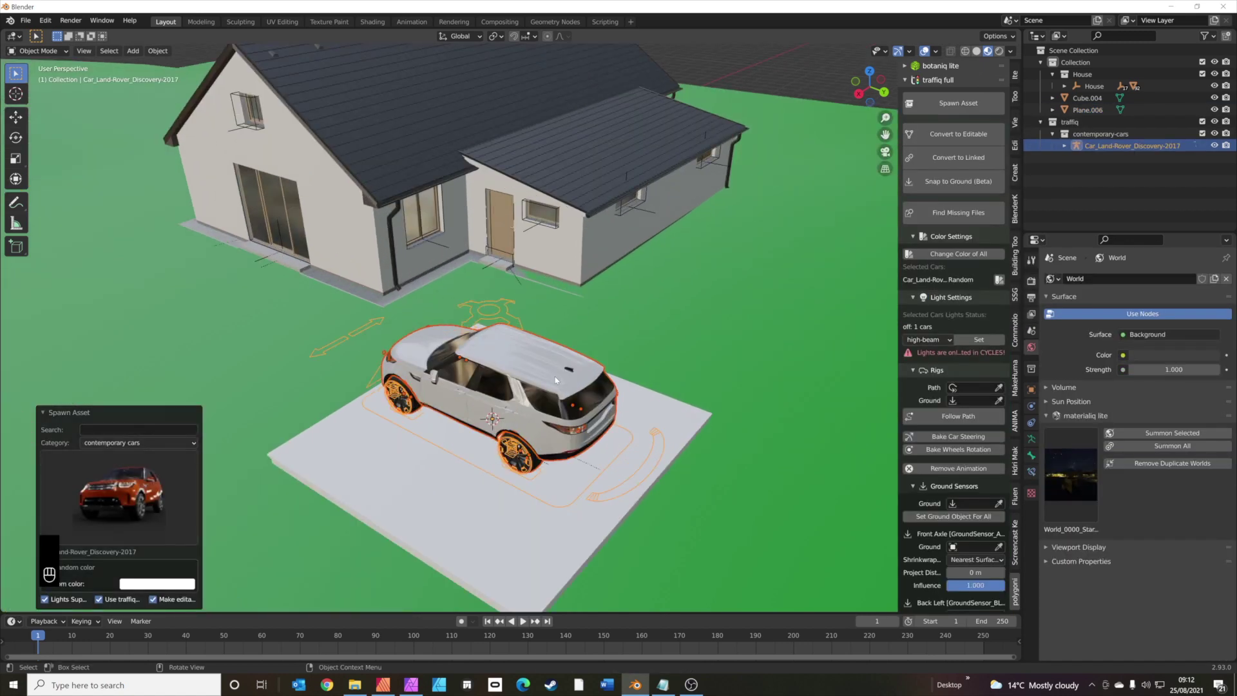
{"action": "scroll", "coordinate": [549, 418], "scroll_direction": "down", "scroll_amount": 3}
{"action": "middle_click_drag", "start_coordinate": [549, 418], "coordinate": [484, 383]}
{"action": "scroll", "coordinate": [484, 383], "scroll_direction": "up", "scroll_amount": 3}
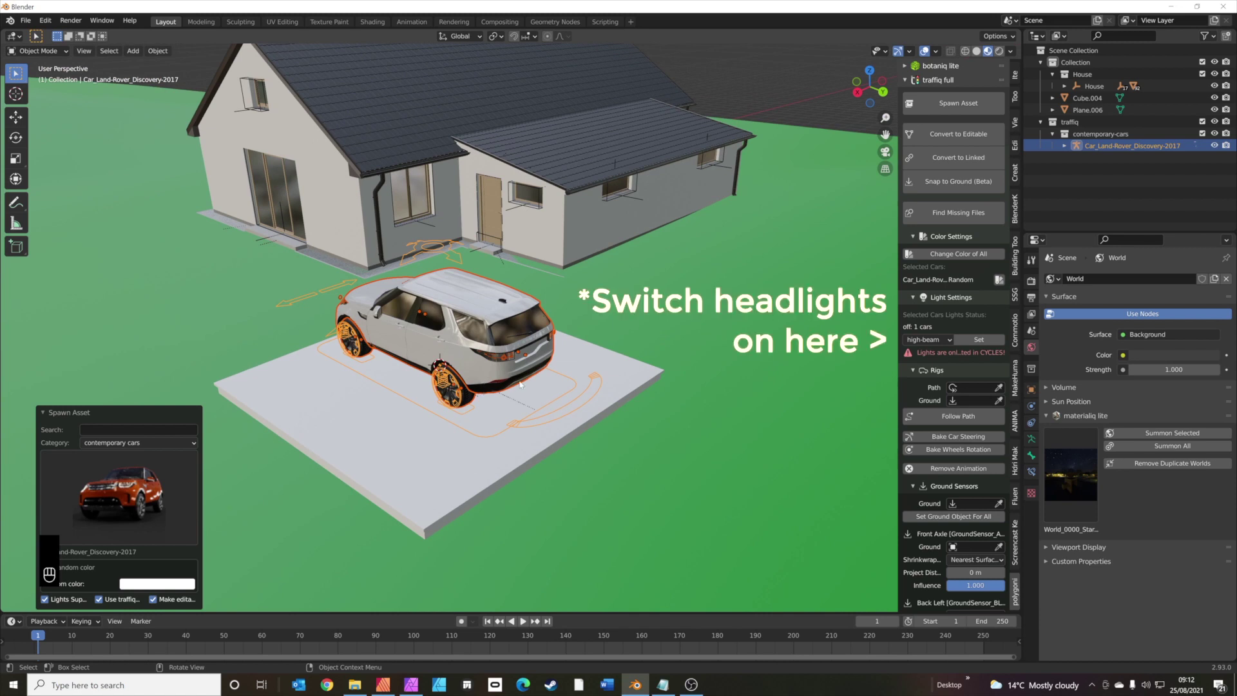
Step: Rotate the car 180° around the Z axis in the top view
{"action": "key", "text": "KP_7"}
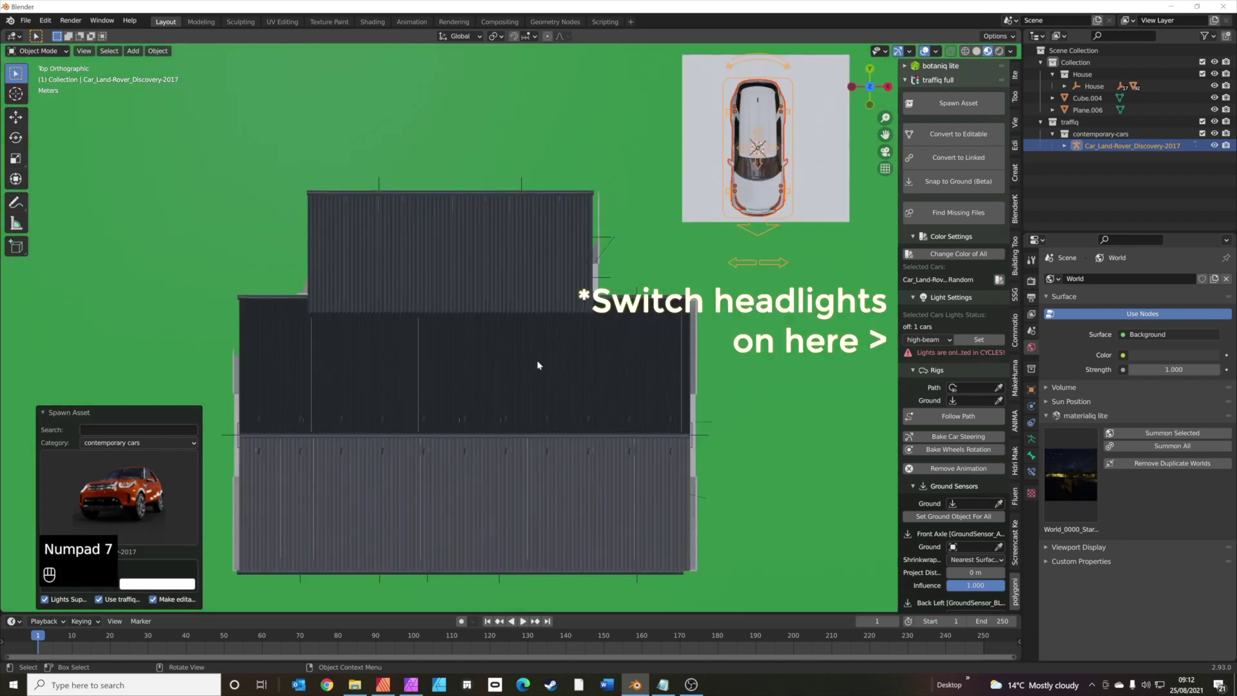
{"action": "middle_click_drag", "start_coordinate": [632, 326], "coordinate": [407, 470], "text": "shift"}
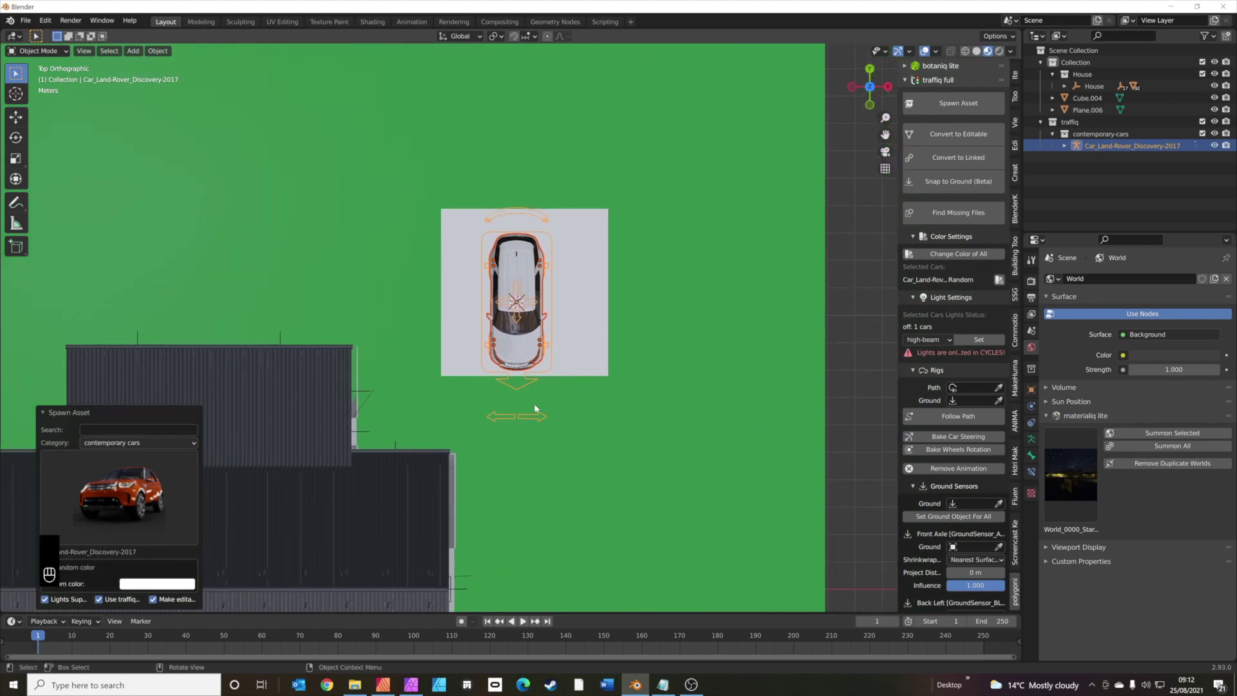
{"action": "key", "text": "r"}
{"action": "key", "text": "z"}
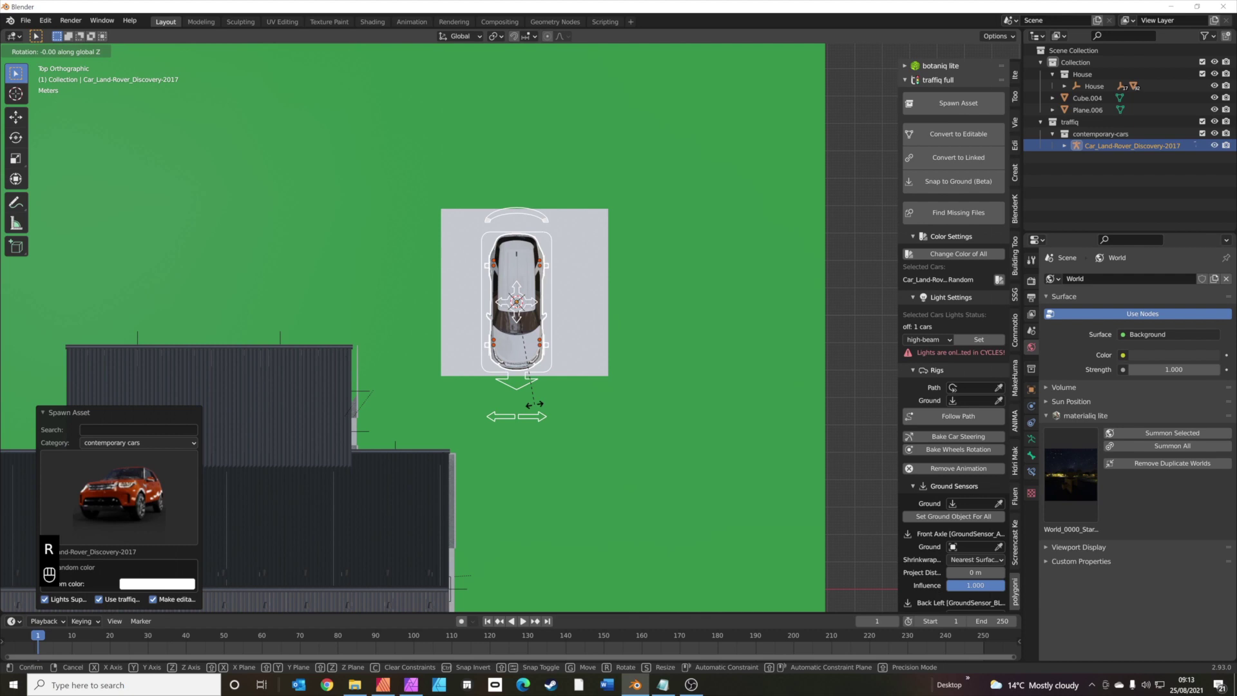
{"action": "mouse_move", "coordinate": [496, 181]}
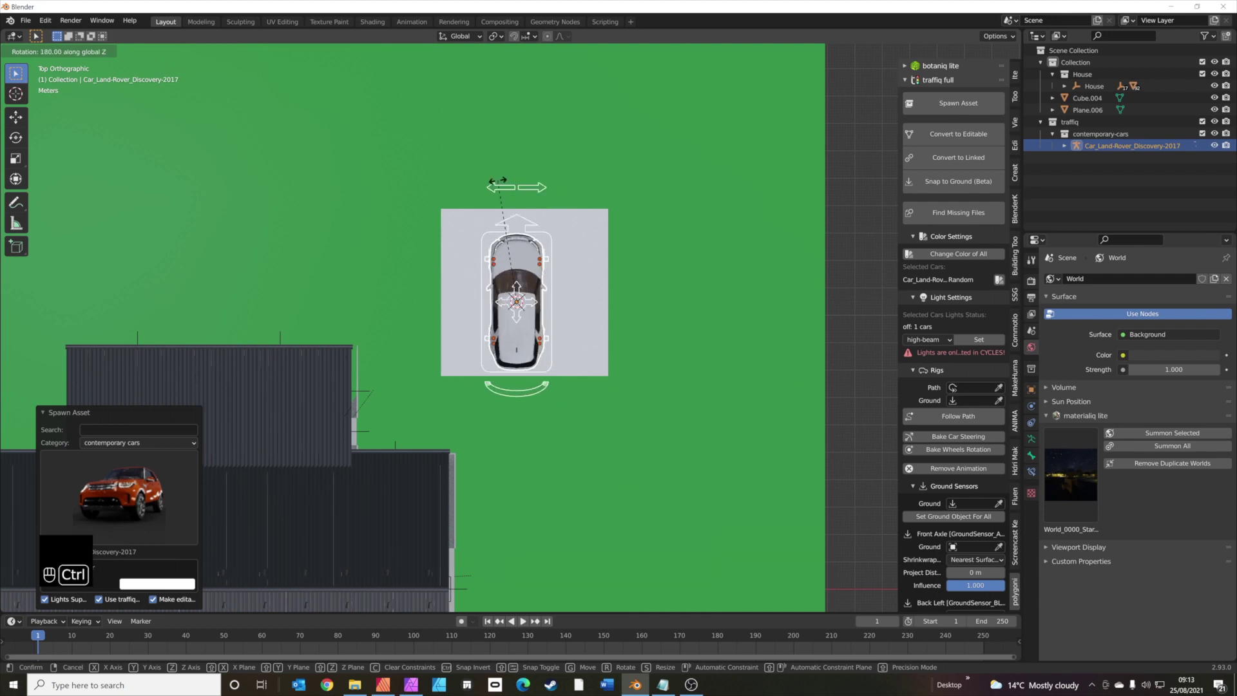
{"action": "left_click", "coordinate": [497, 183]}
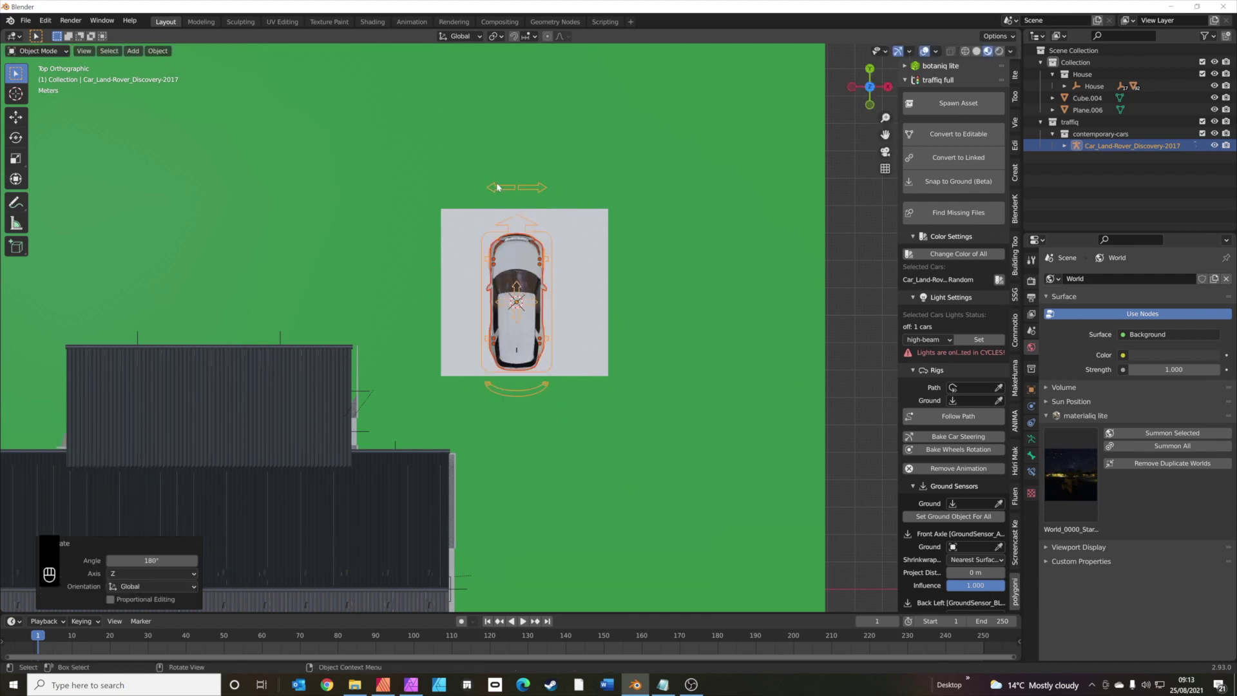
Step: Move the car on the slab by about 0.22 m in X and 0.40 m in Y
{"action": "key", "text": "g"}
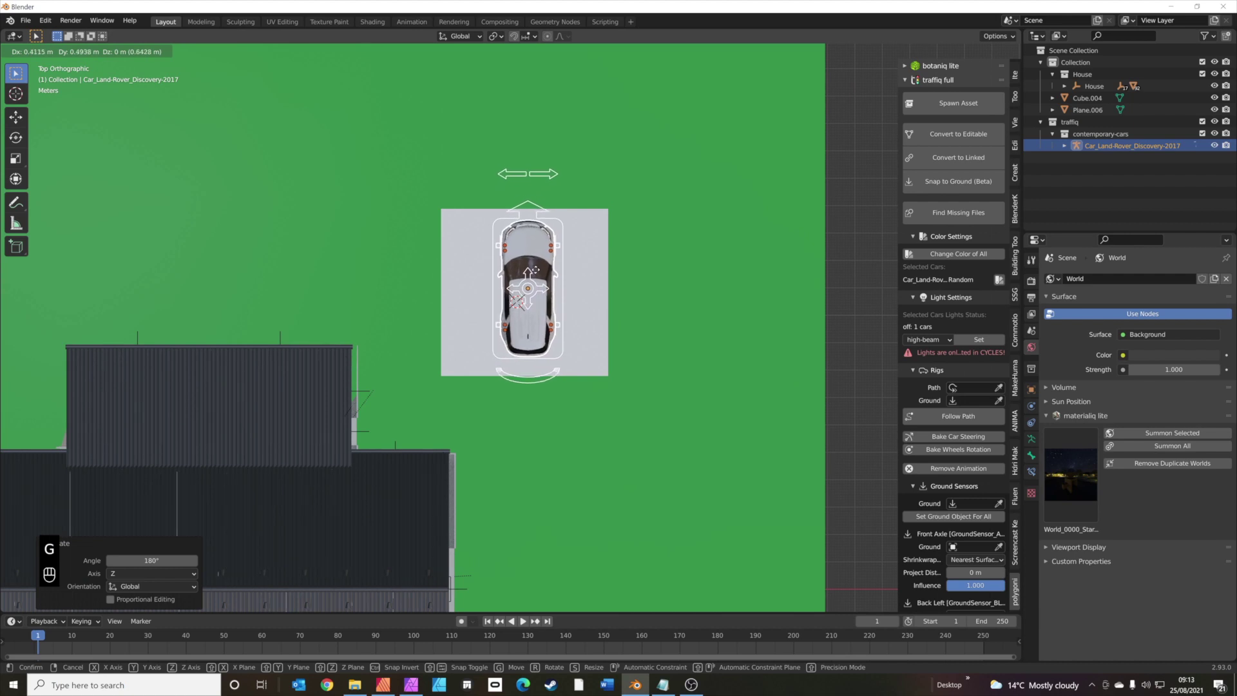
{"action": "left_click", "coordinate": [529, 274]}
{"action": "middle_click_drag", "start_coordinate": [528, 274], "coordinate": [437, 235]}
{"action": "scroll", "coordinate": [436, 235], "scroll_direction": "down", "scroll_amount": 3}
{"action": "scroll", "coordinate": [604, 244], "scroll_direction": "up", "scroll_amount": 5}
{"action": "middle_click_drag", "start_coordinate": [605, 244], "coordinate": [597, 287], "text": "shift"}
{"action": "scroll", "coordinate": [610, 276], "scroll_direction": "down", "scroll_amount": 3}
{"action": "key", "text": "alt+Tab"}
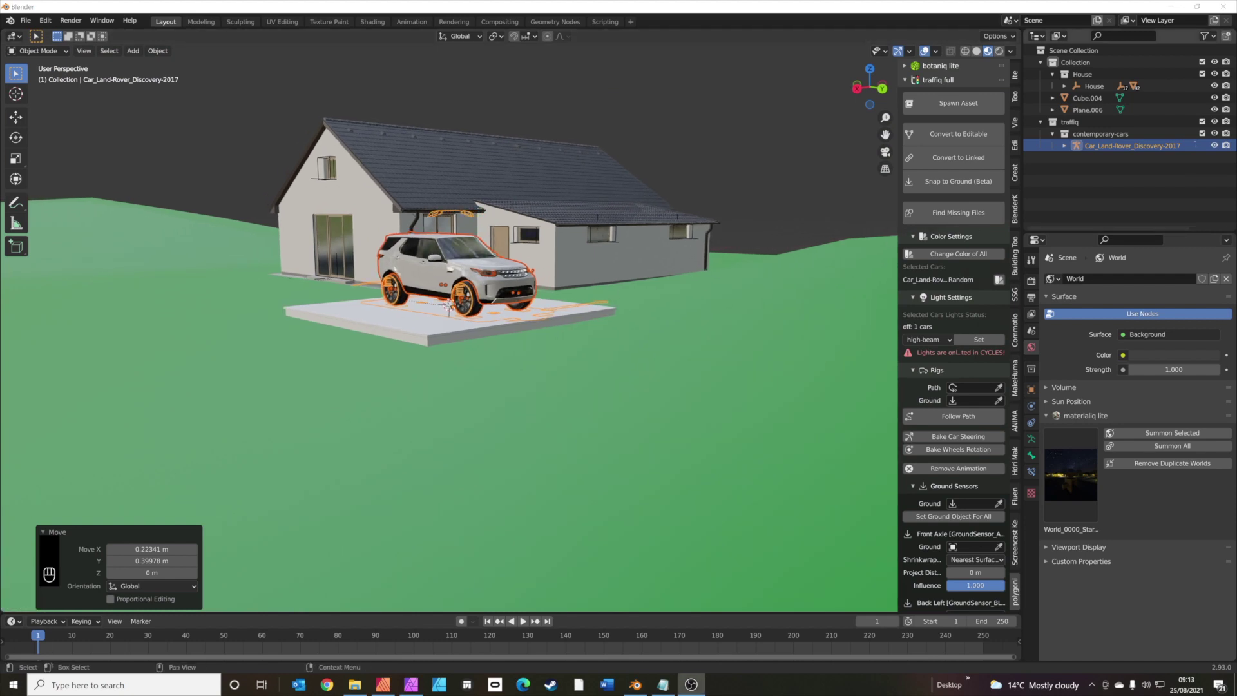
{"action": "key", "text": "alt+Tab"}
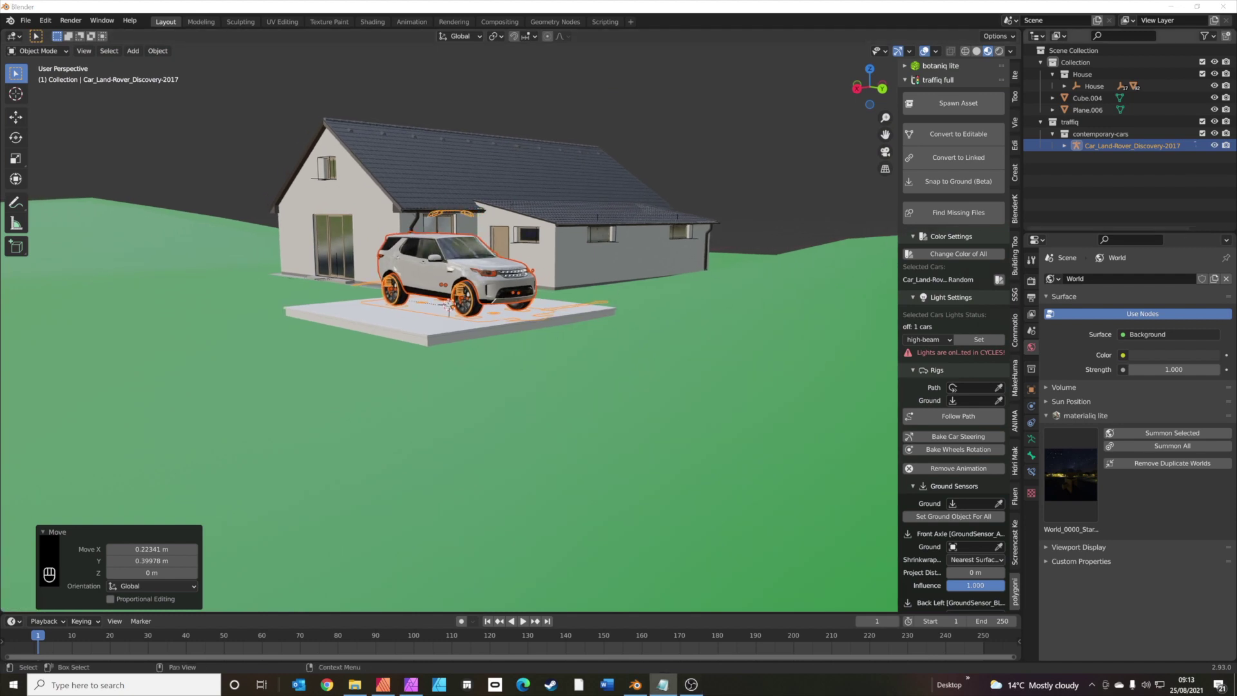
Step: Add a camera to the scene
{"action": "middle_click_drag", "start_coordinate": [530, 292], "coordinate": [502, 311]}
{"action": "key", "text": "shift+a"}
{"action": "mouse_move", "coordinate": [502, 310]}
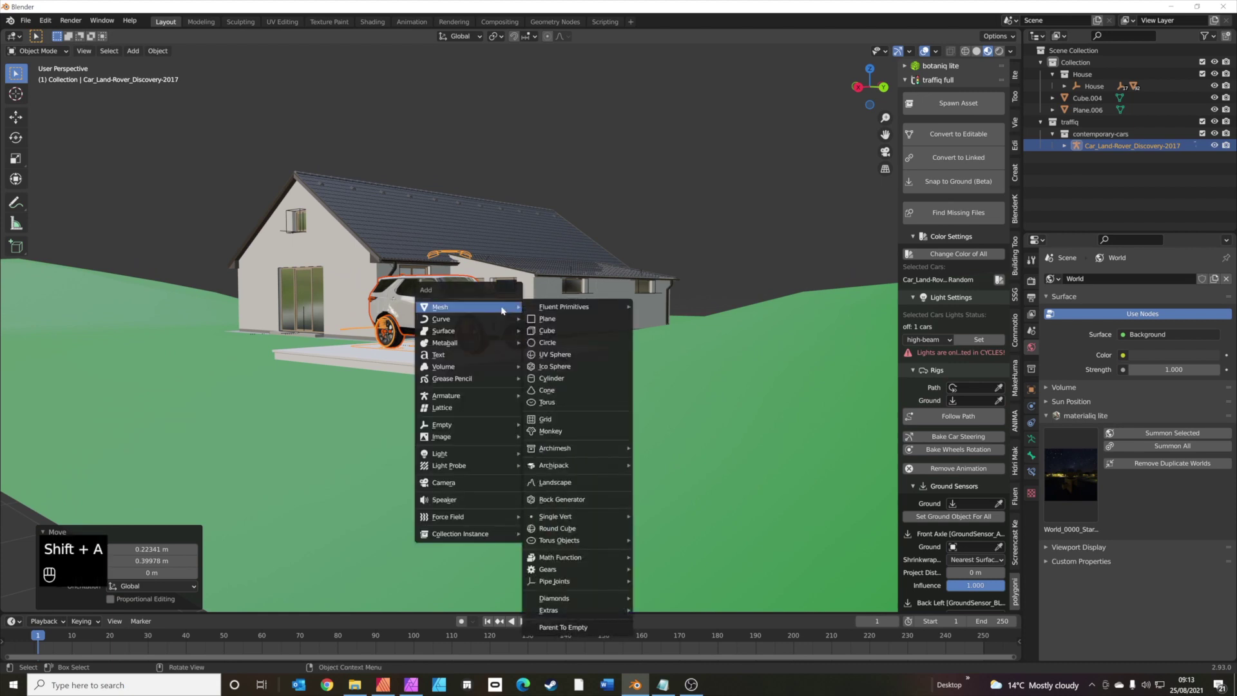
{"action": "left_click", "coordinate": [476, 483]}
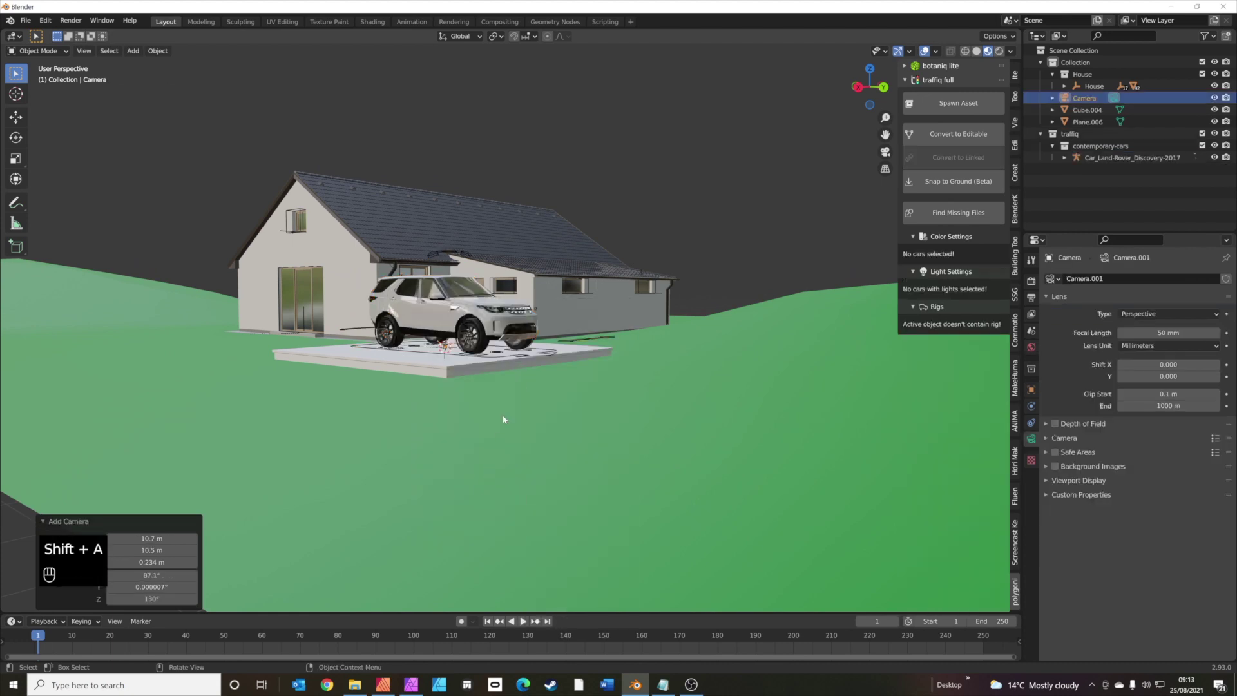
Step: Align the camera to the current view and reframe it so the whole house, slab and car fit inside the frame
{"action": "key", "text": "ctrl"}
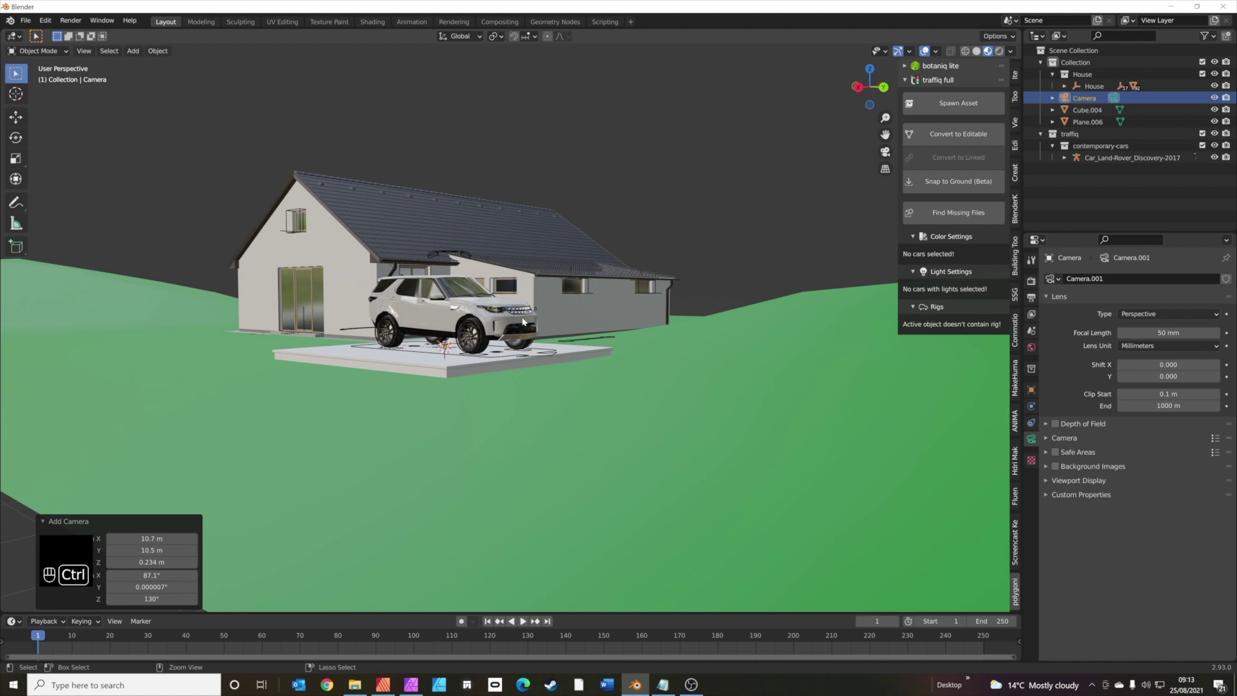
{"action": "key", "text": "ctrl+alt"}
{"action": "key", "text": "ctrl+alt+KP_0"}
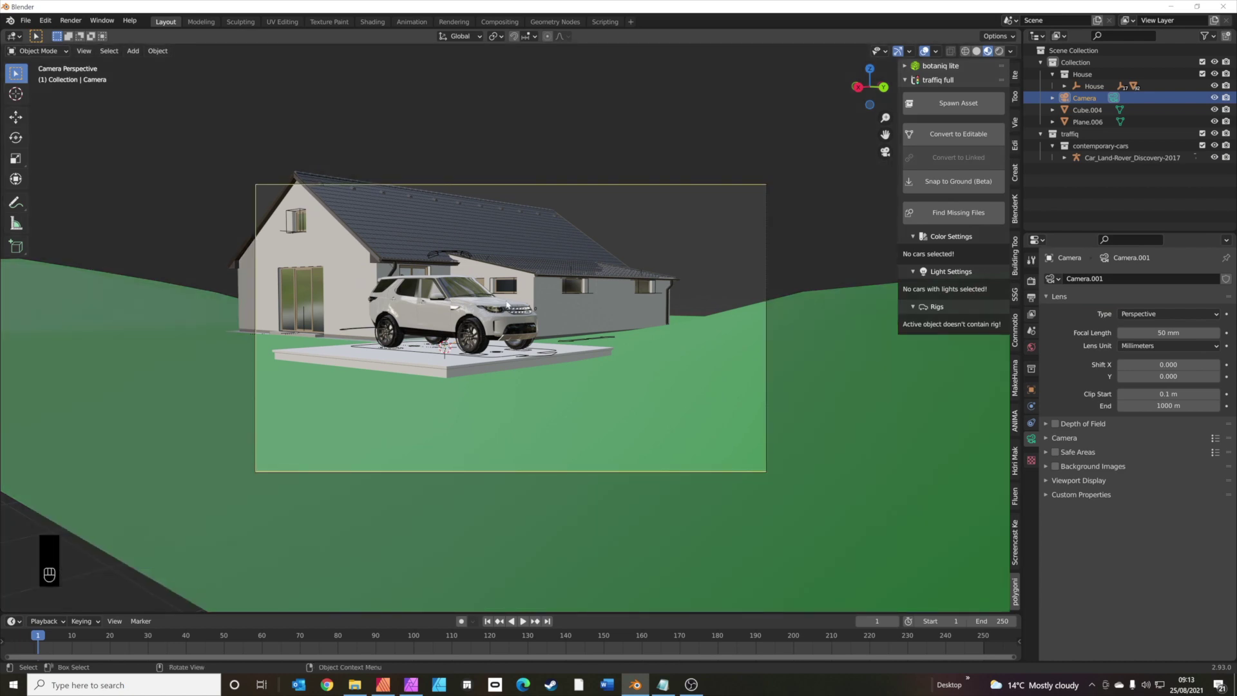
{"action": "key", "text": "shift+grave"}
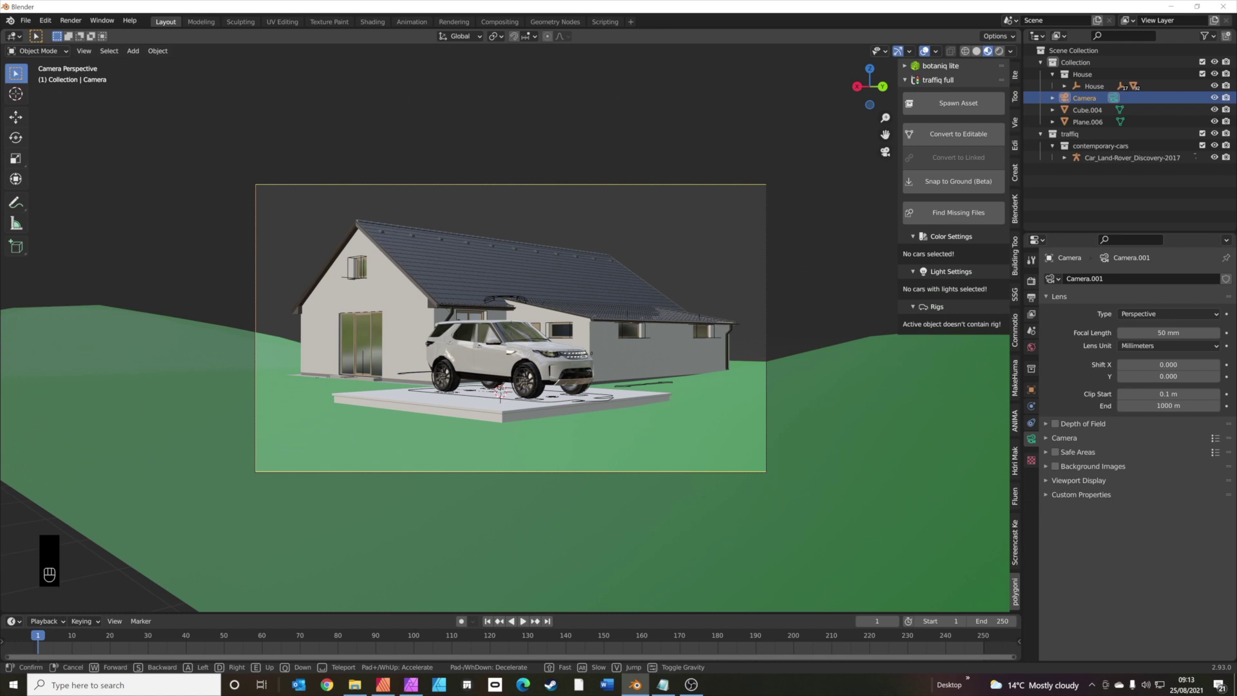
{"action": "left_click", "coordinate": [510, 331]}
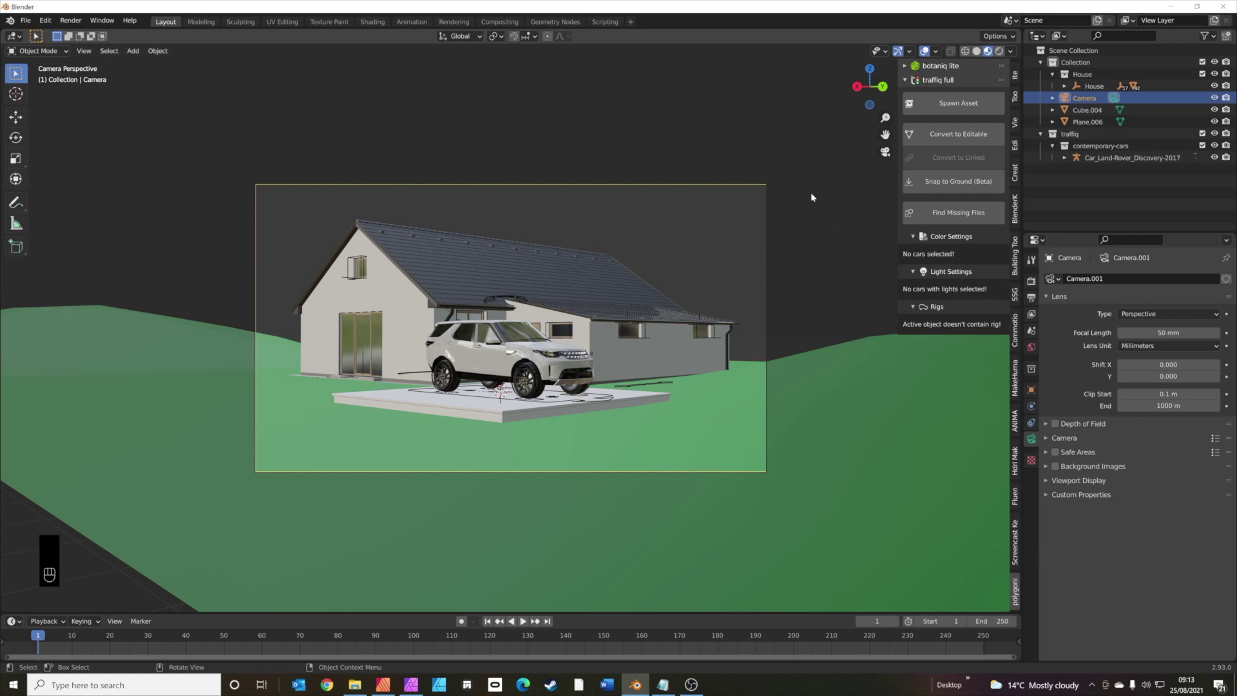
Step: Set the render engine to Cycles with GPU Compute as the device
{"action": "left_click", "coordinate": [1032, 281]}
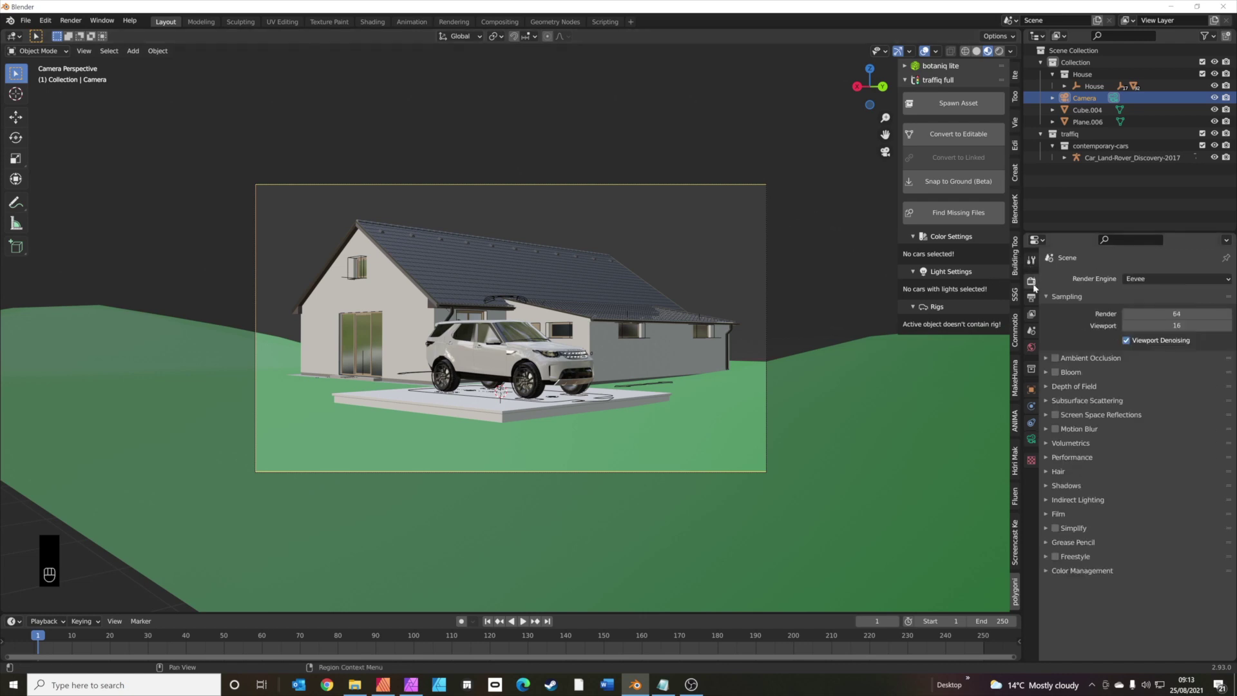
{"action": "left_click", "coordinate": [1146, 278]}
{"action": "left_click", "coordinate": [1144, 318]}
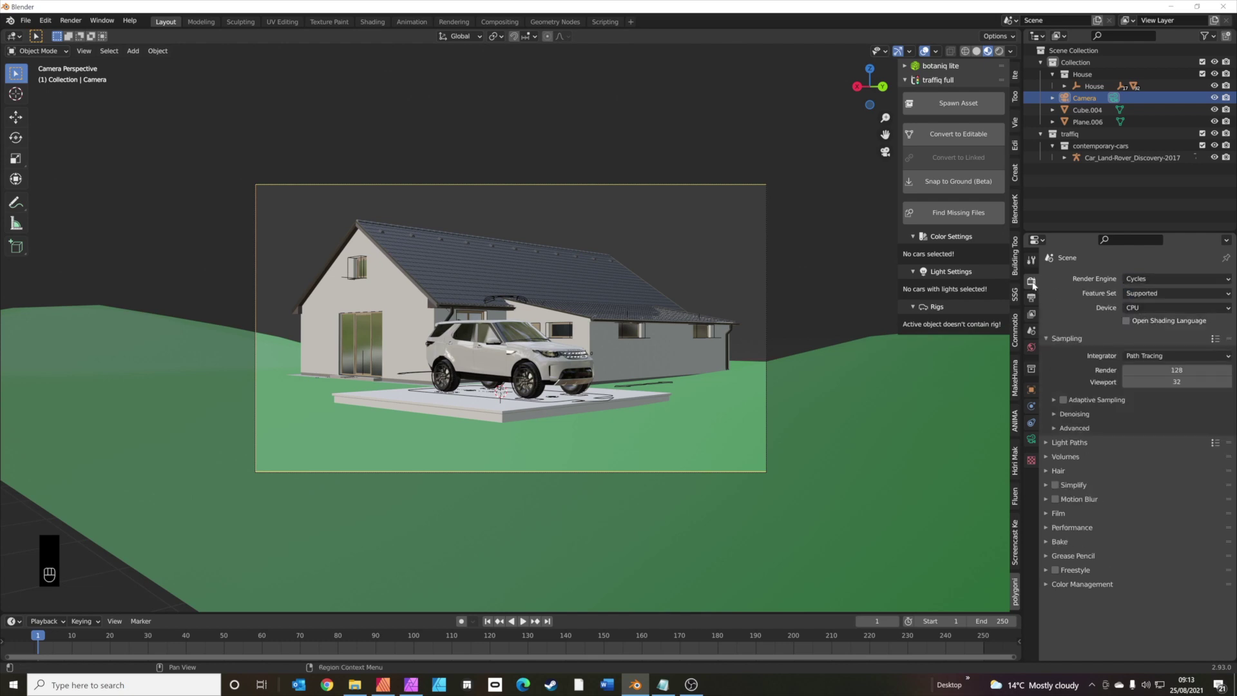
{"action": "left_click", "coordinate": [1139, 308]}
{"action": "left_click", "coordinate": [1146, 334]}
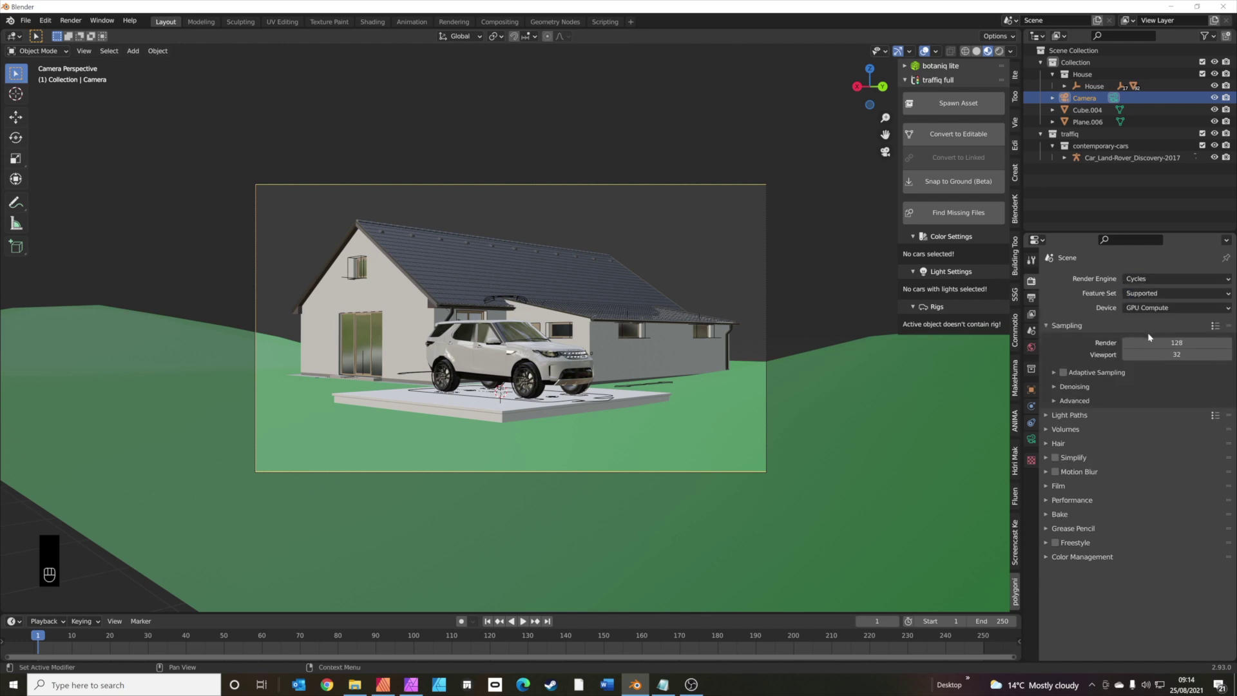
Step: Enable adaptive sampling plus NLM render and automatic viewport denoising, and preview the camera view in rendered shading
{"action": "left_click", "coordinate": [1057, 387]}
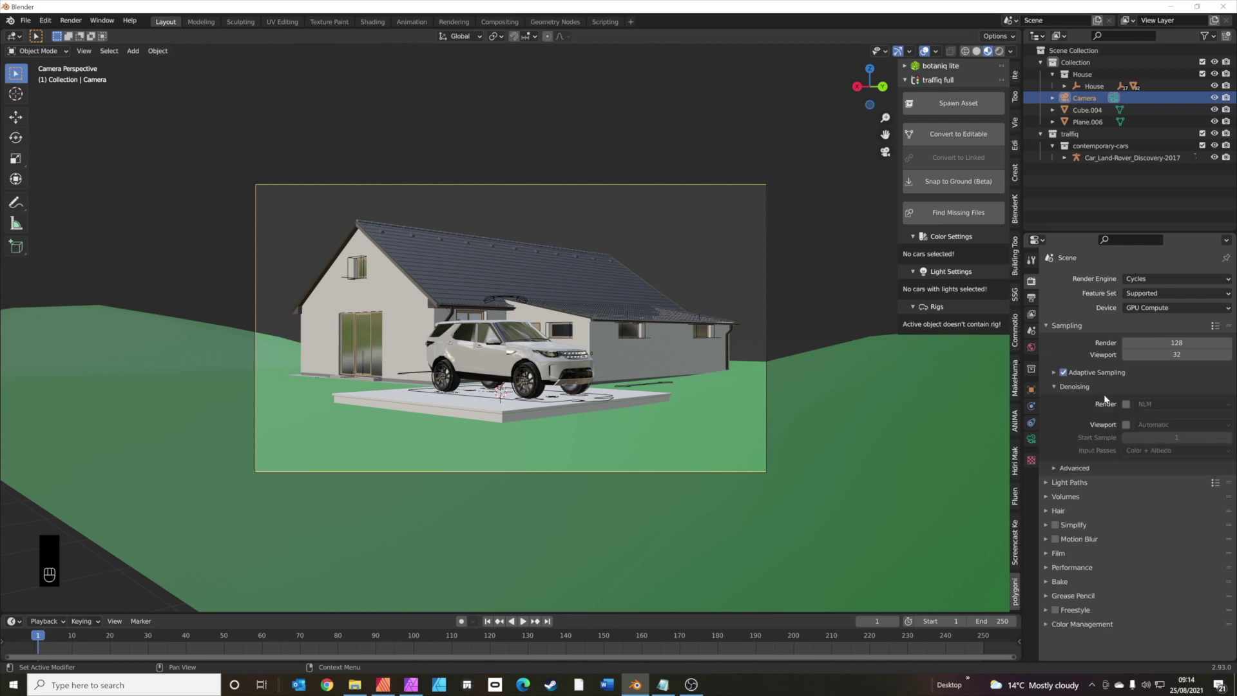
{"action": "left_click", "coordinate": [1128, 426]}
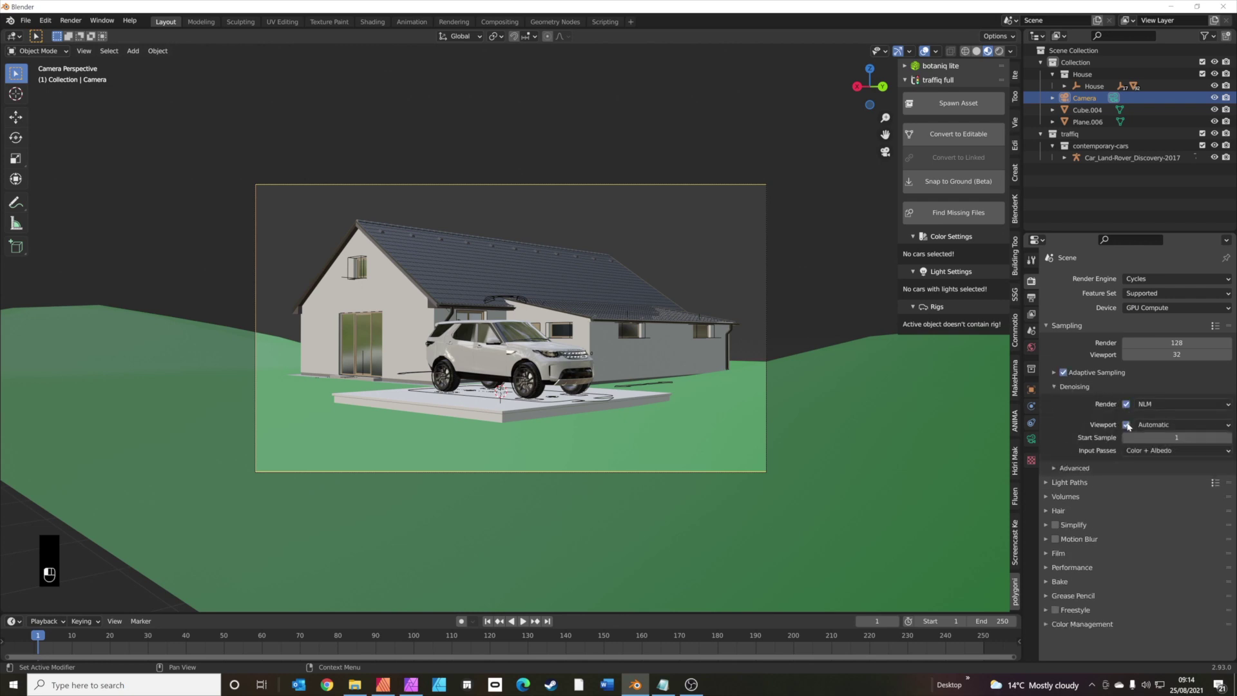
{"action": "left_click", "coordinate": [768, 107]}
{"action": "left_click", "coordinate": [998, 52]}
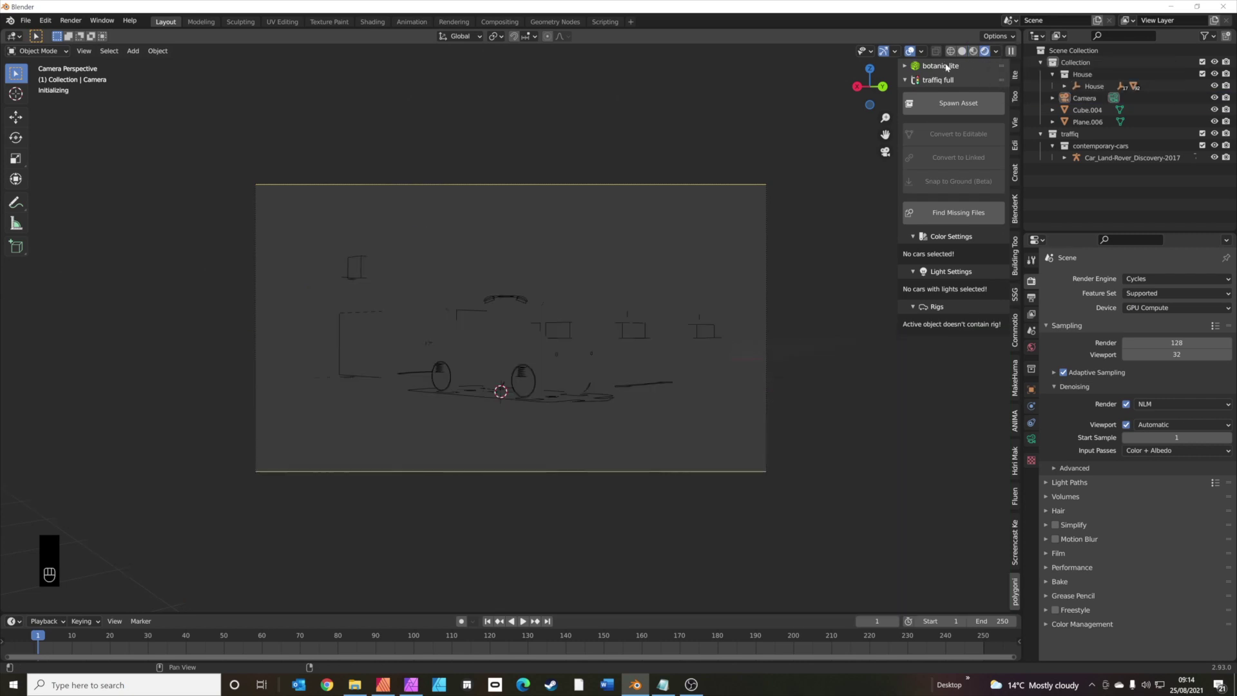
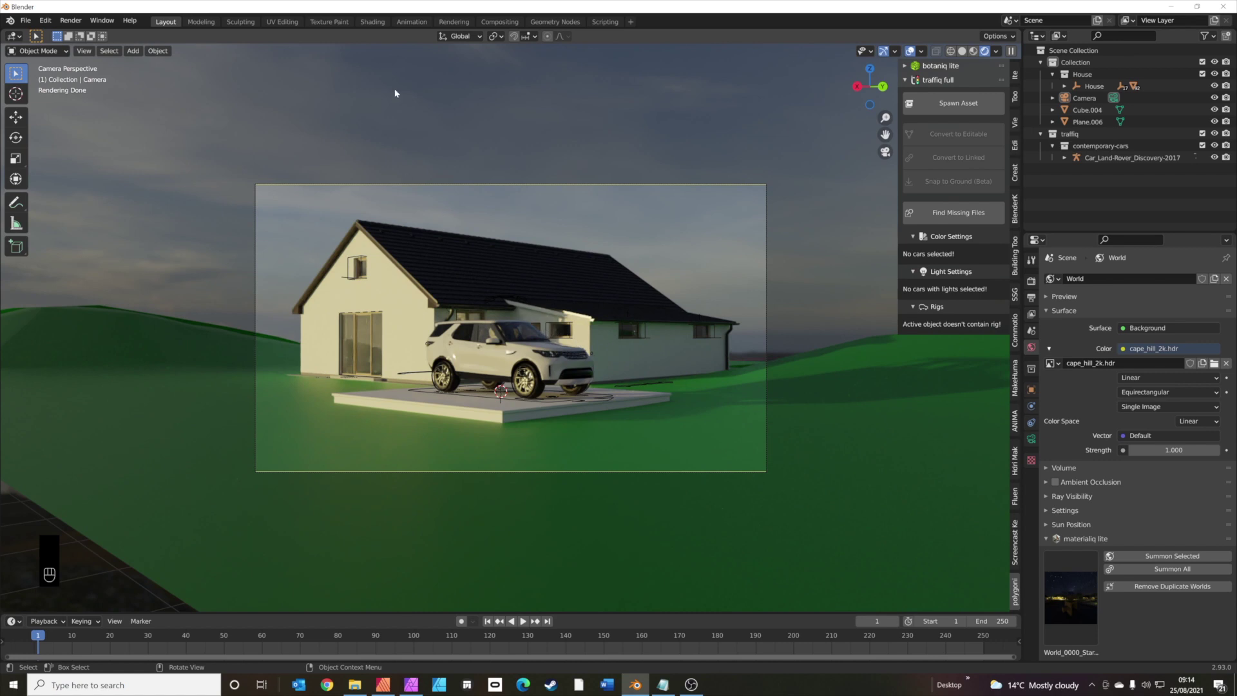
Step: Show the World shader nodes in the Shading workspace, with the 3D view in rendered shading
{"action": "left_click", "coordinate": [373, 21]}
{"action": "scroll", "coordinate": [452, 273], "scroll_direction": "down", "scroll_amount": 5}
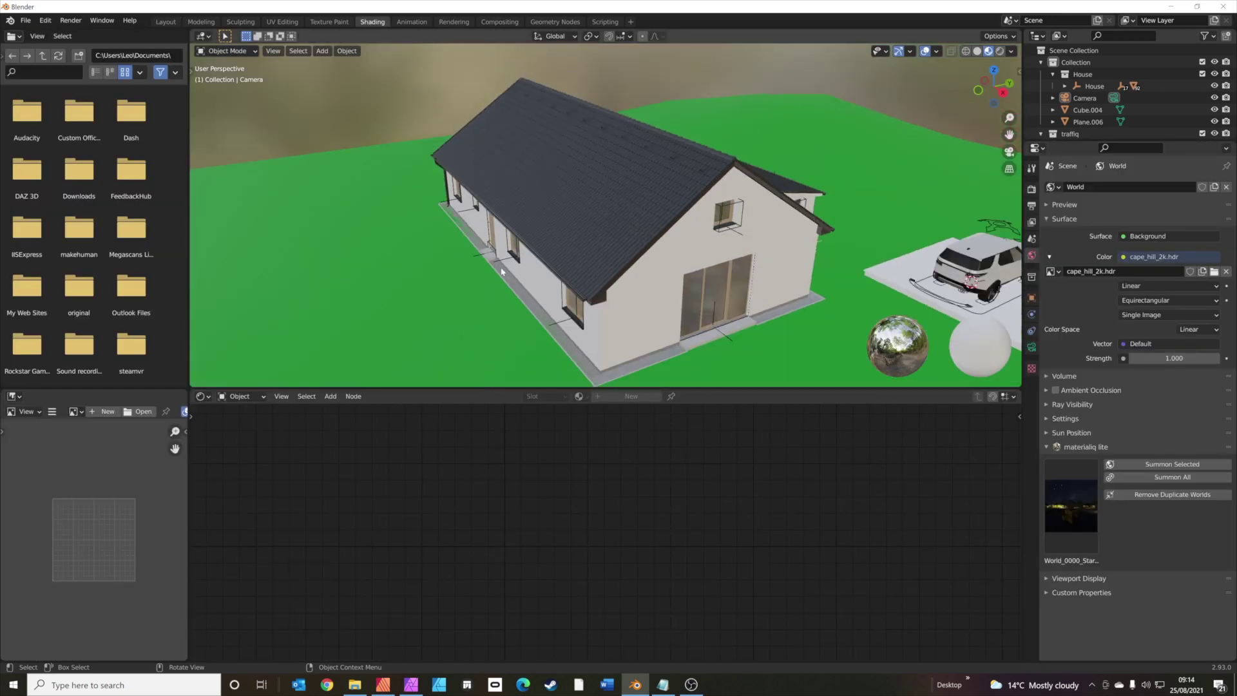
{"action": "left_click", "coordinate": [1000, 51]}
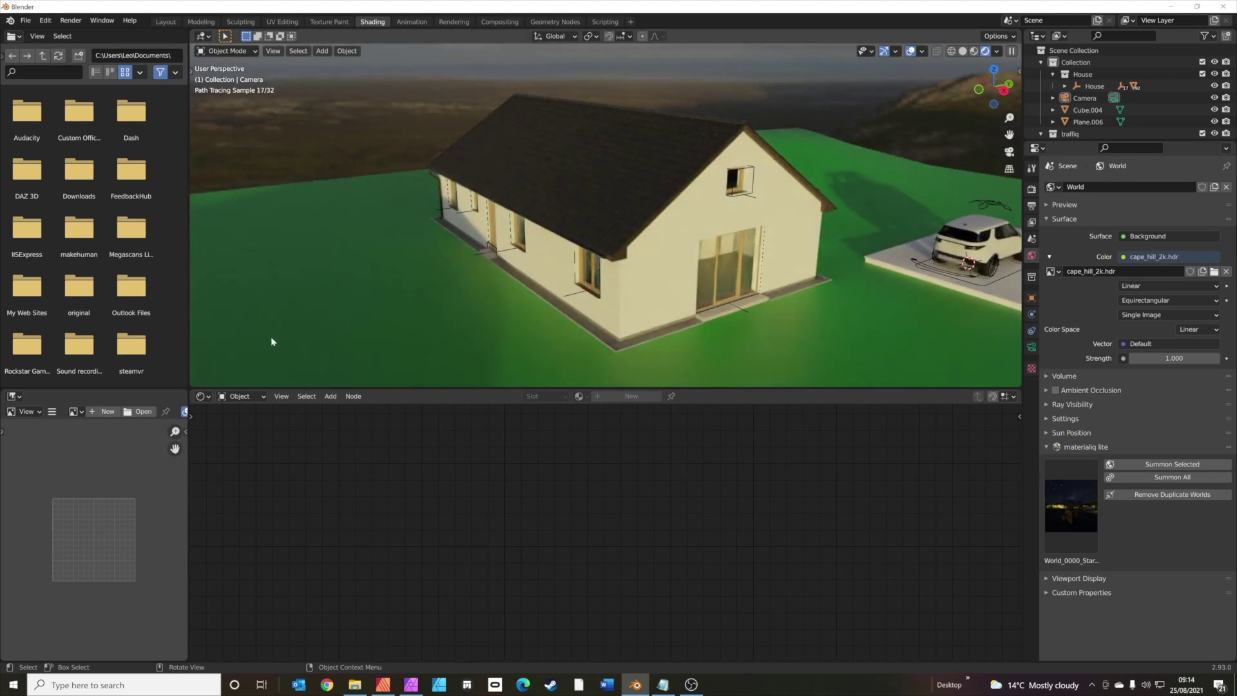
{"action": "left_click", "coordinate": [240, 397]}
{"action": "left_click", "coordinate": [277, 425]}
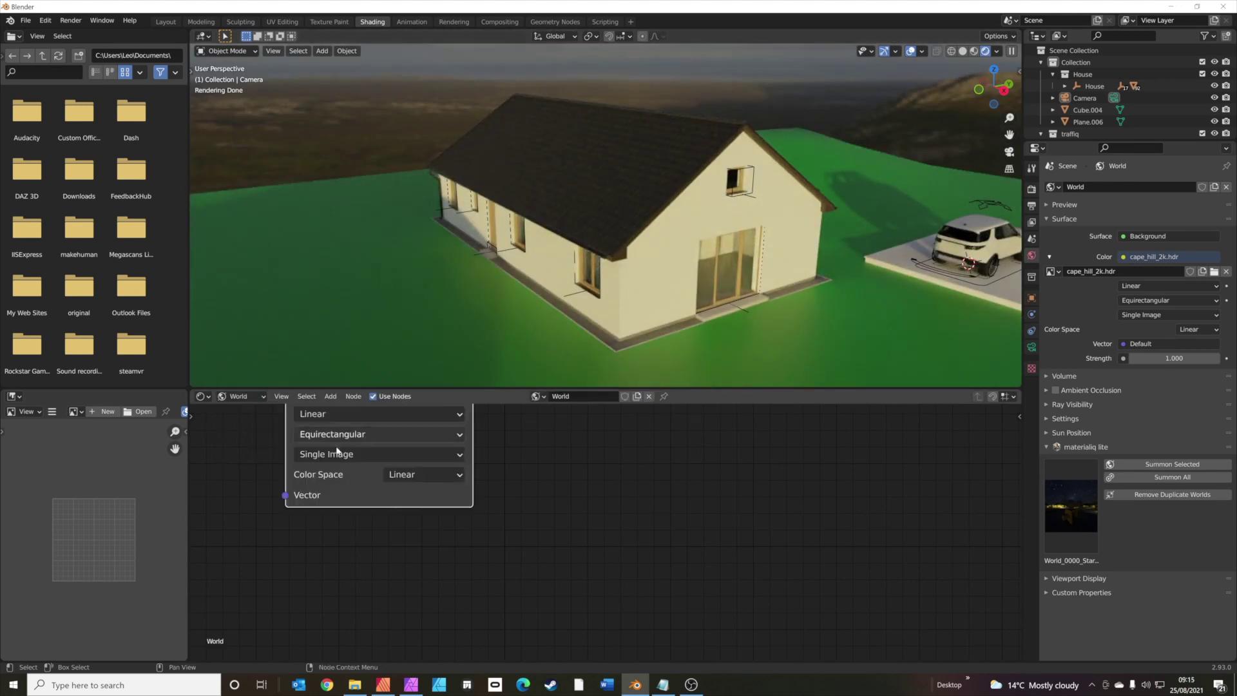
{"action": "scroll", "coordinate": [283, 433], "scroll_direction": "down", "scroll_amount": 5}
{"action": "key", "text": "Home"}
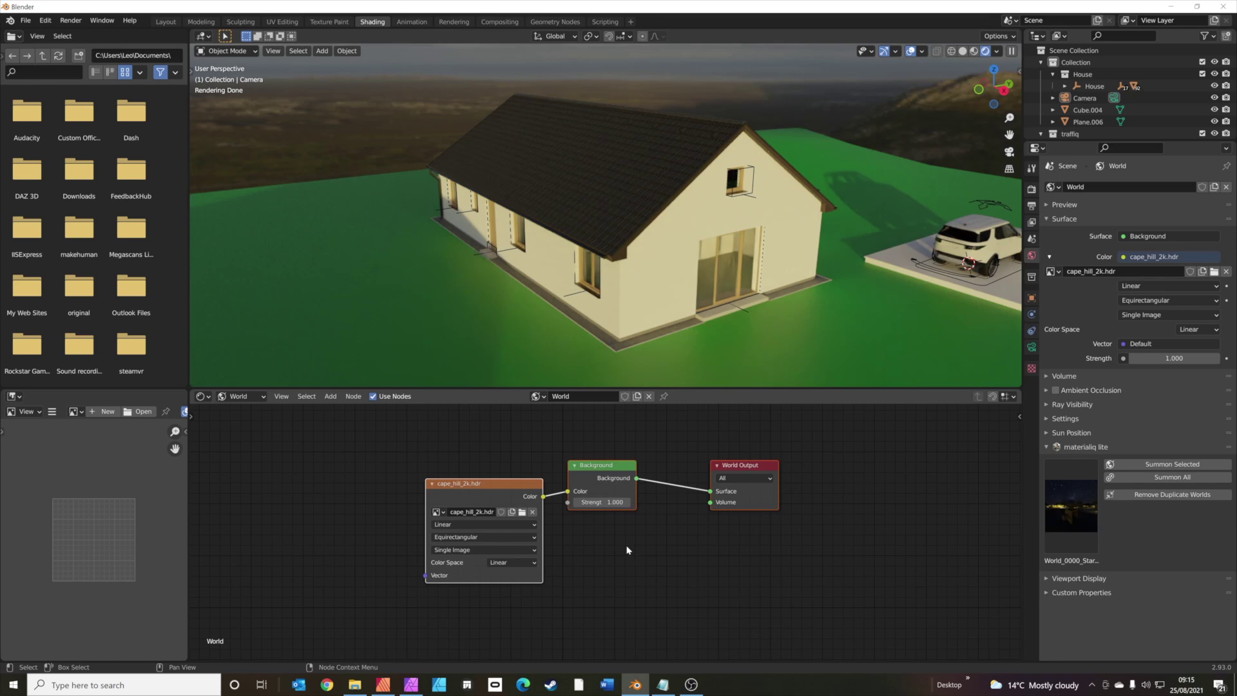
Step: Reposition the cape_hill_2k.hdr environment texture node and add linked Mapping and Texture Coordinate nodes to it
{"action": "scroll", "coordinate": [605, 545], "scroll_direction": "up", "scroll_amount": 1}
{"action": "left_click_drag", "start_coordinate": [450, 483], "coordinate": [470, 467]}
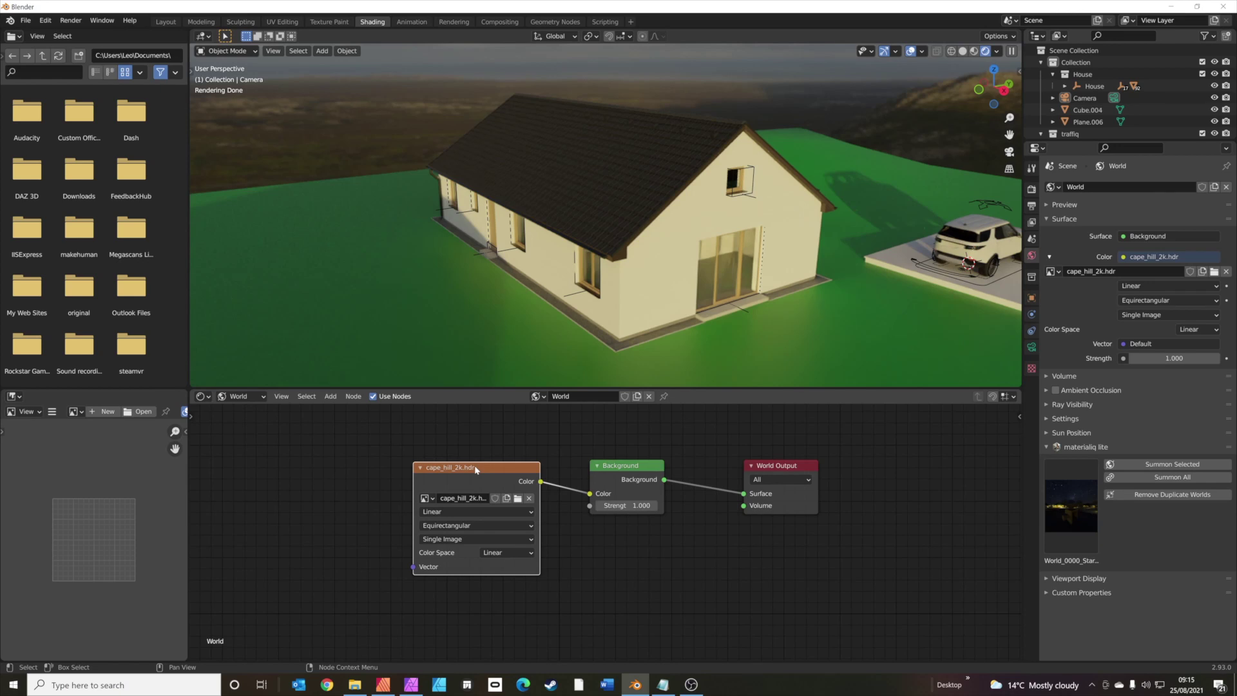
{"action": "key", "text": "ctrl+t"}
{"action": "scroll", "coordinate": [411, 455], "scroll_direction": "down", "scroll_amount": 1}
{"action": "middle_click_drag", "start_coordinate": [412, 454], "coordinate": [516, 416]}
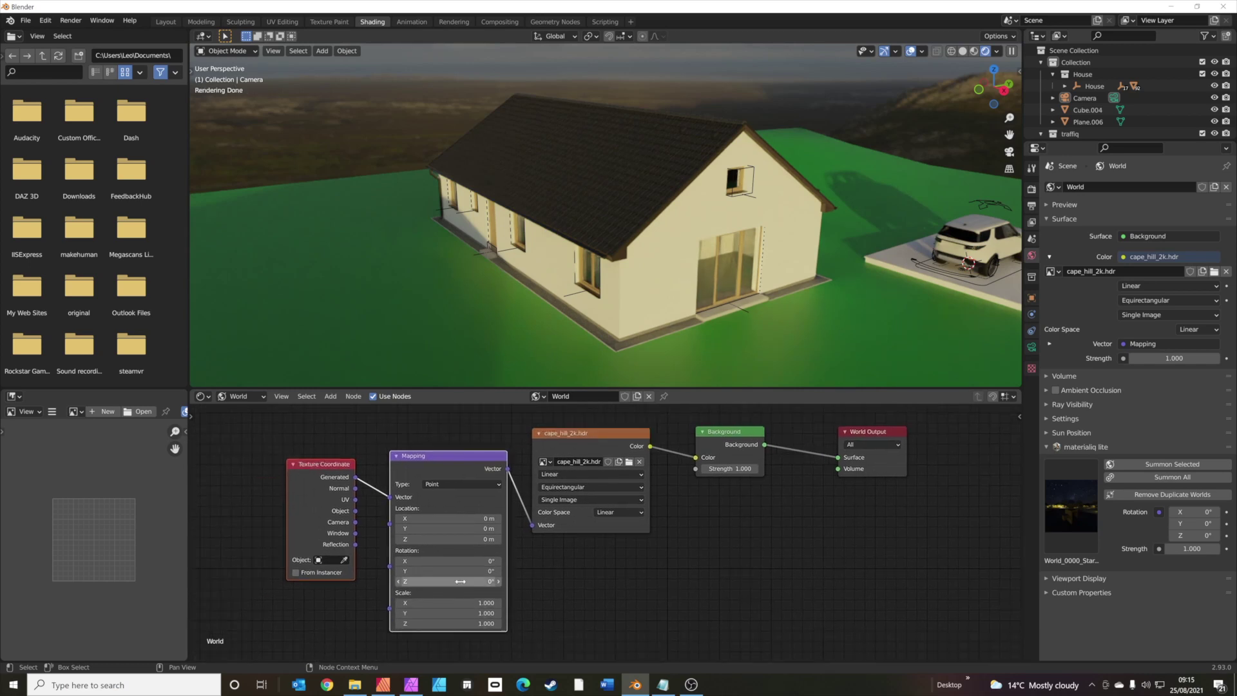
Step: Rotate the HDRI background by setting the Mapping node's Z rotation to about 18.5°, checking the lighting on the house and car
{"action": "mouse_move", "coordinate": [785, 319]}
{"action": "middle_mouse_down"}
{"action": "mouse_move", "coordinate": [818, 326]}
{"action": "mouse_move", "coordinate": [709, 335]}
{"action": "middle_mouse_up"}
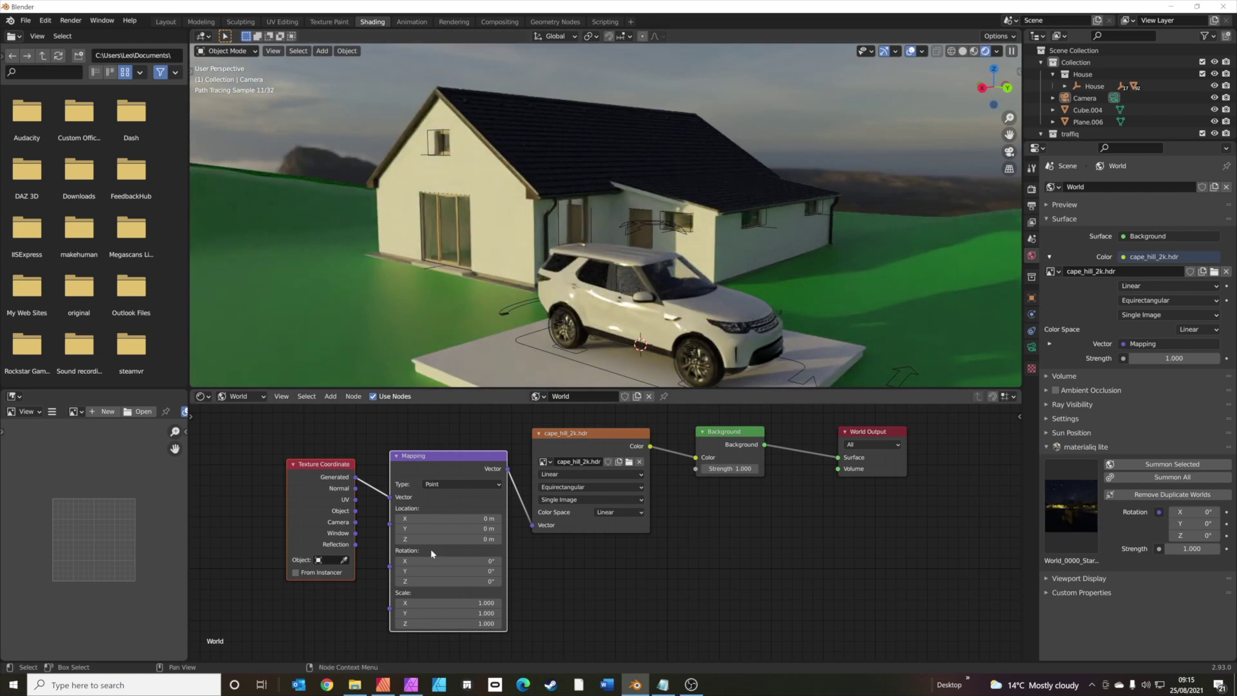
{"action": "left_click_drag", "start_coordinate": [451, 581], "coordinate": [468, 581]}
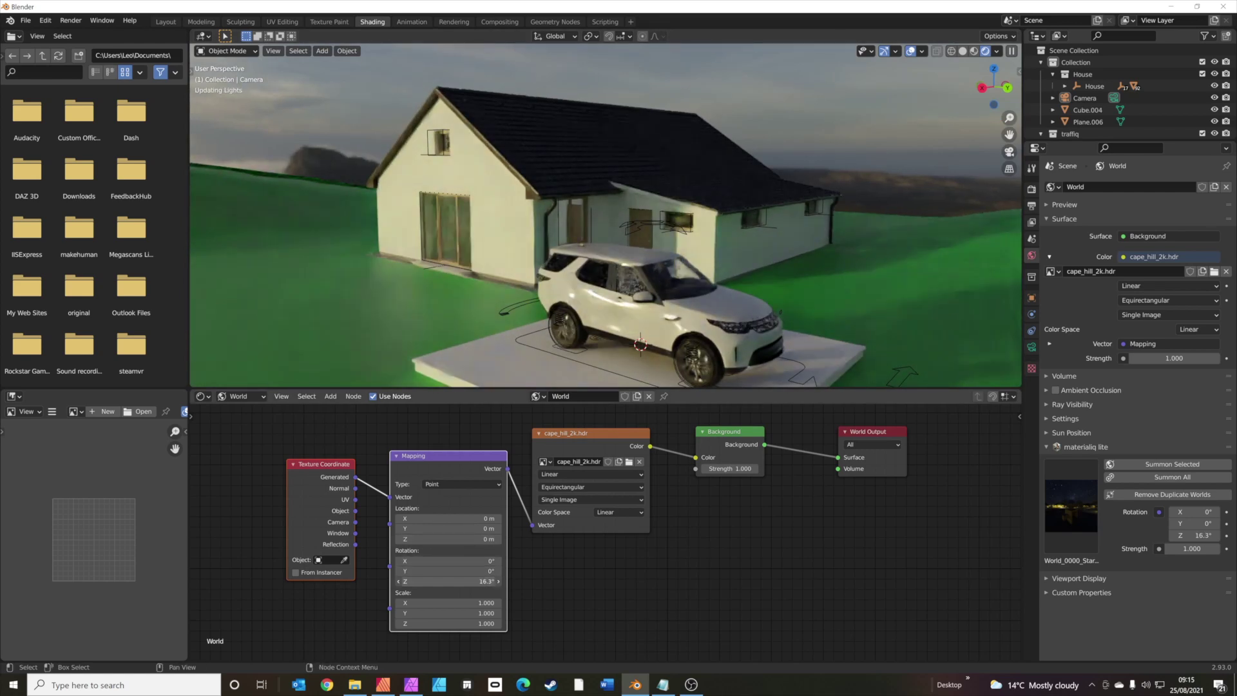
{"action": "left_click_drag", "start_coordinate": [451, 581], "coordinate": [438, 581]}
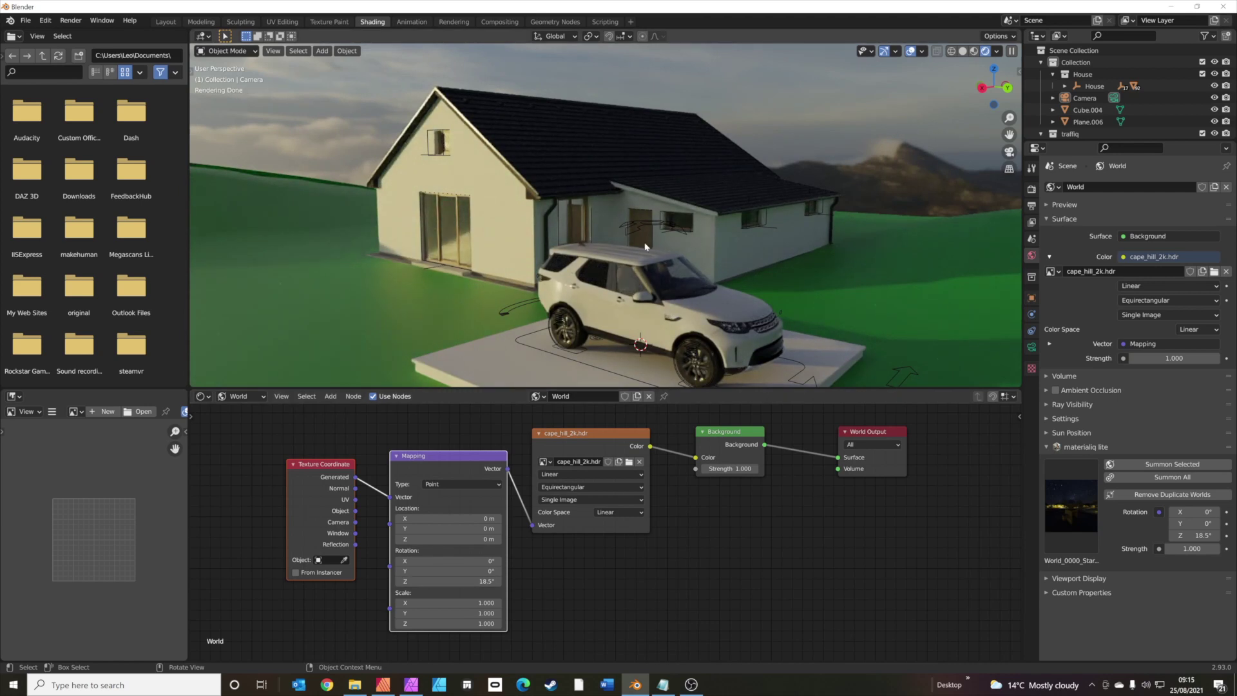
{"action": "scroll", "coordinate": [648, 260], "scroll_direction": "down", "scroll_amount": 2}
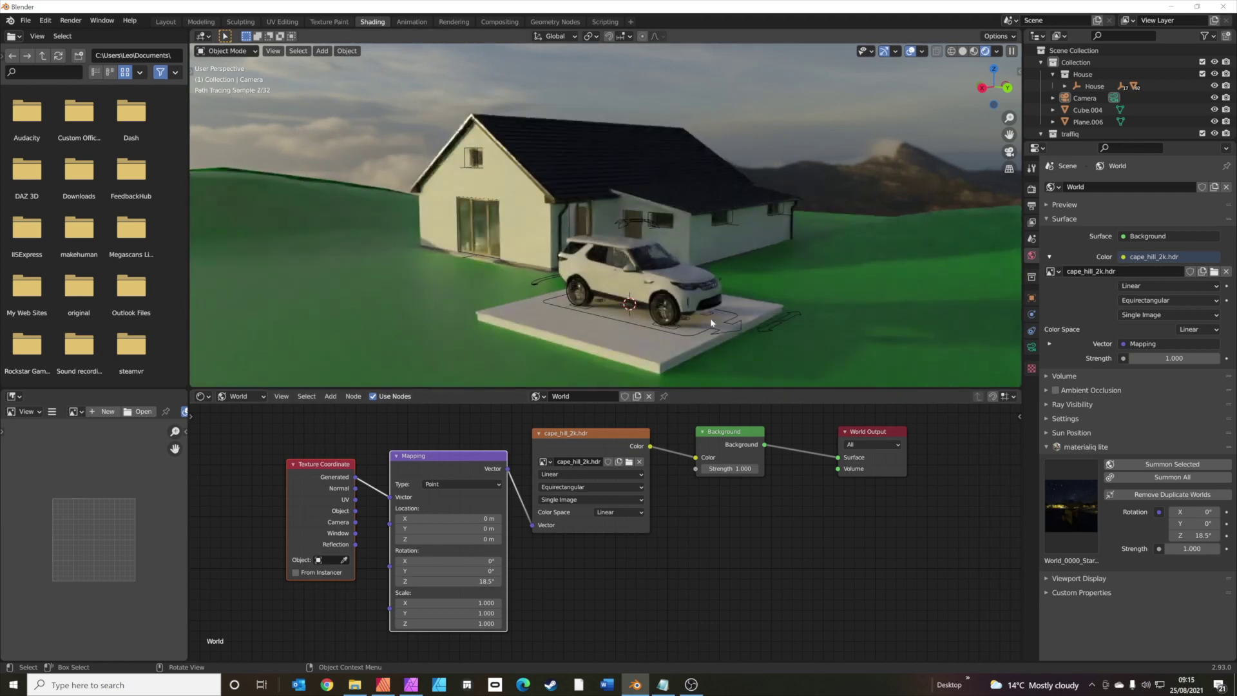
{"action": "middle_click_drag", "start_coordinate": [648, 260], "coordinate": [678, 294]}
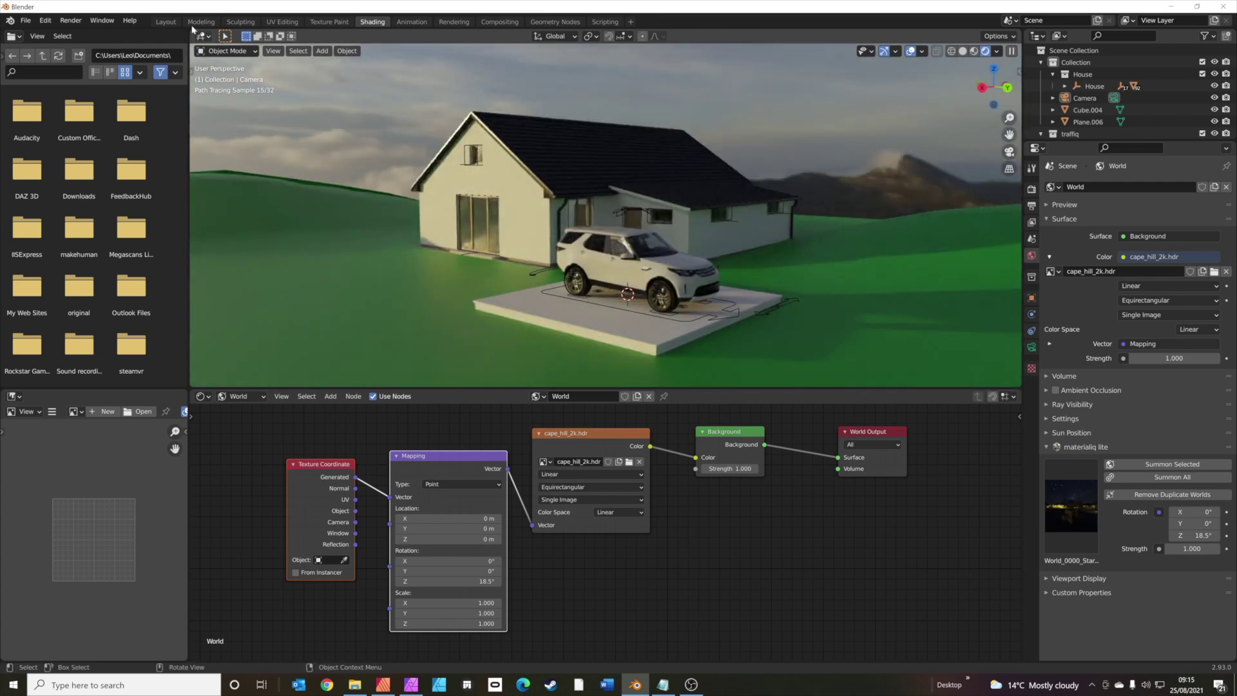
Step: Back in the Layout workspace, spawn the Granite Photoscan D rock from the botaniq lite rocks category
{"action": "left_click", "coordinate": [165, 21]}
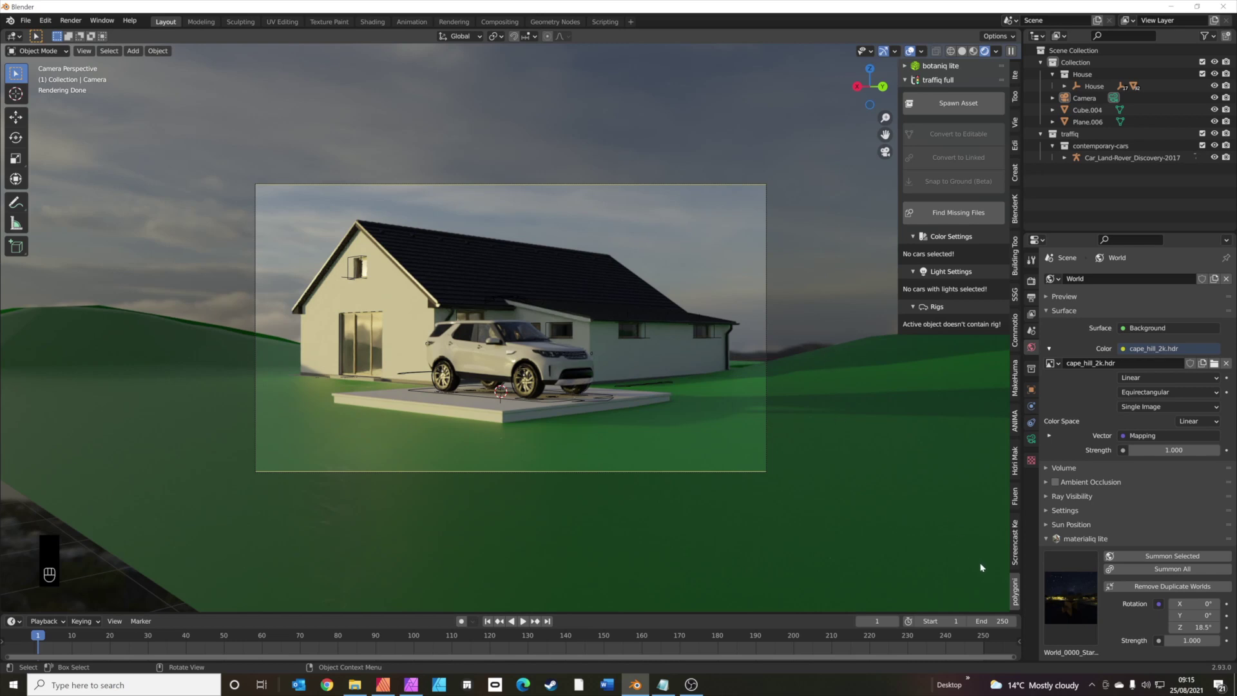
{"action": "left_click", "coordinate": [905, 80]}
{"action": "left_click", "coordinate": [904, 66]}
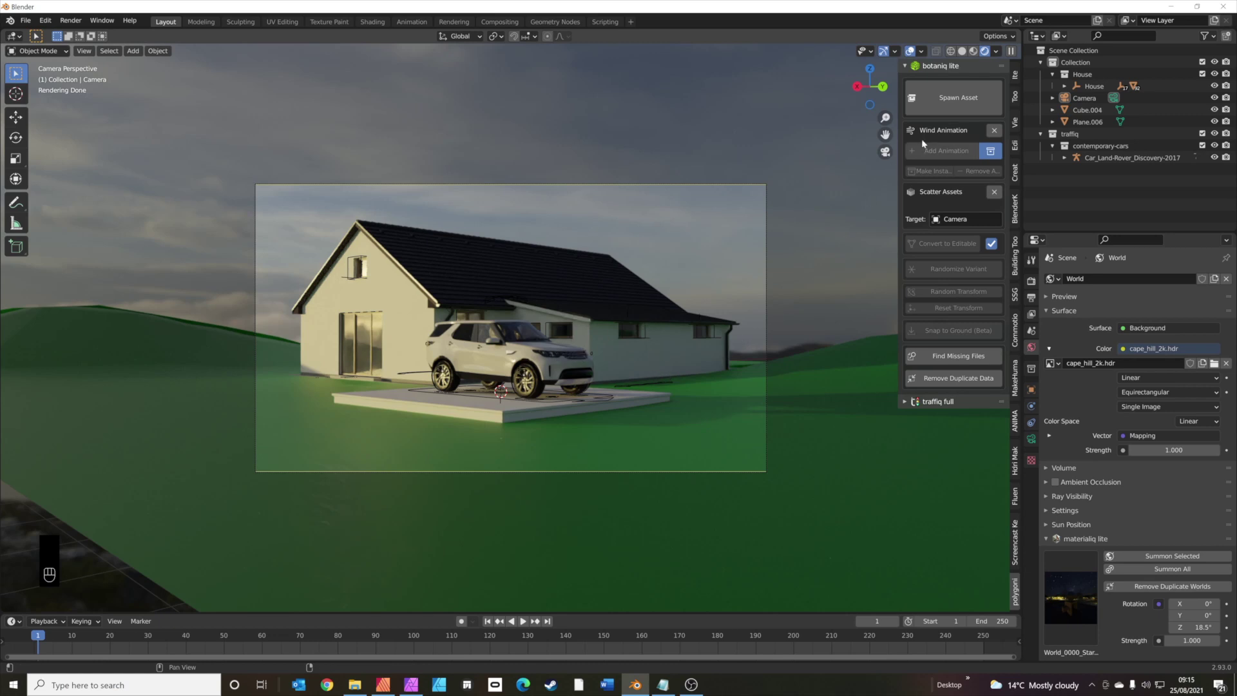
{"action": "left_click", "coordinate": [955, 98]}
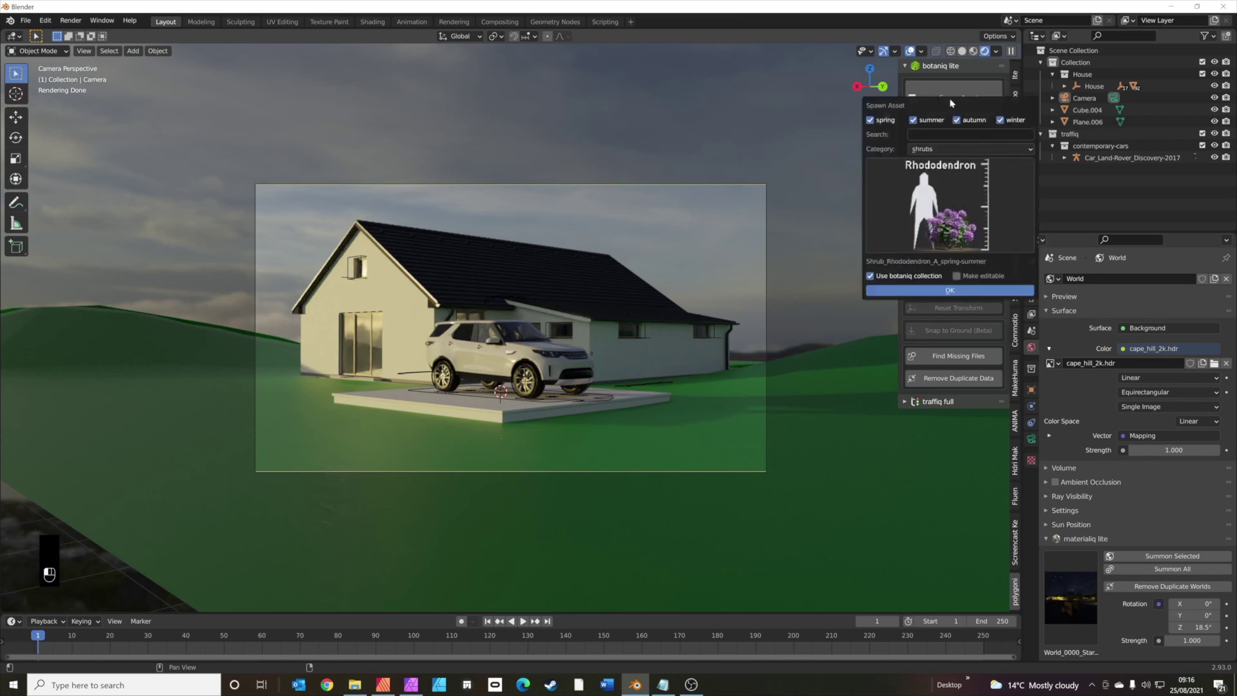
{"action": "left_click", "coordinate": [956, 150]}
{"action": "left_click", "coordinate": [941, 291]}
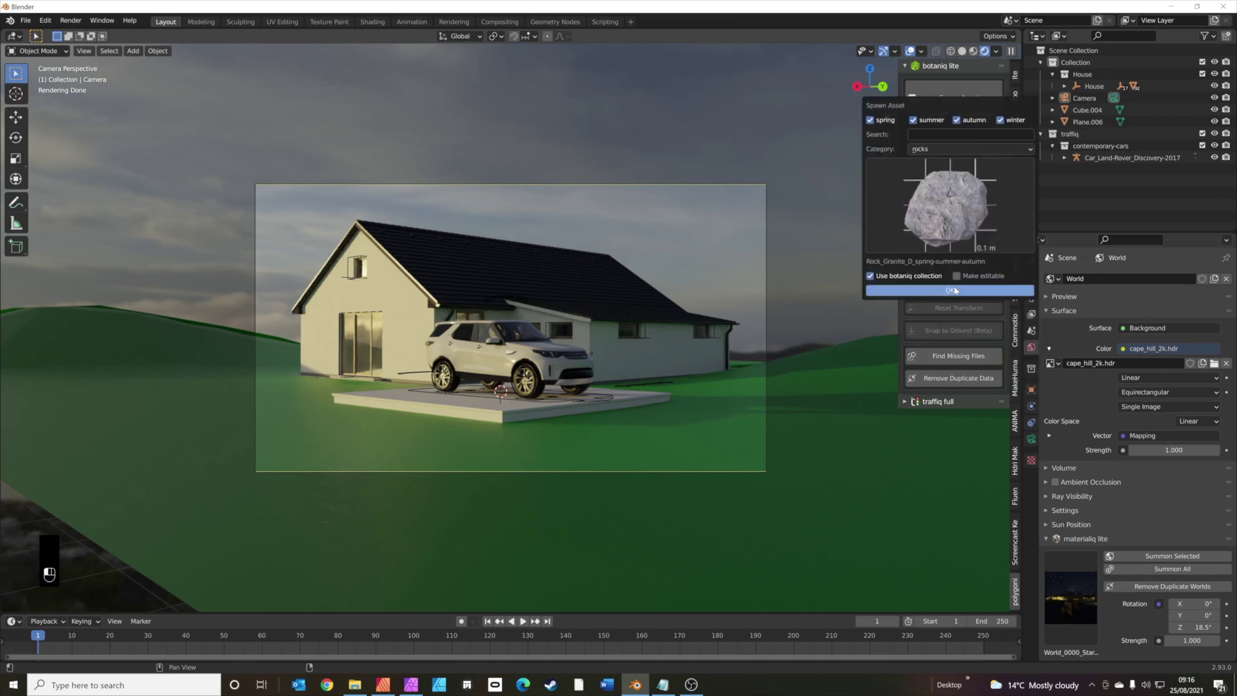
{"action": "left_click", "coordinate": [946, 203]}
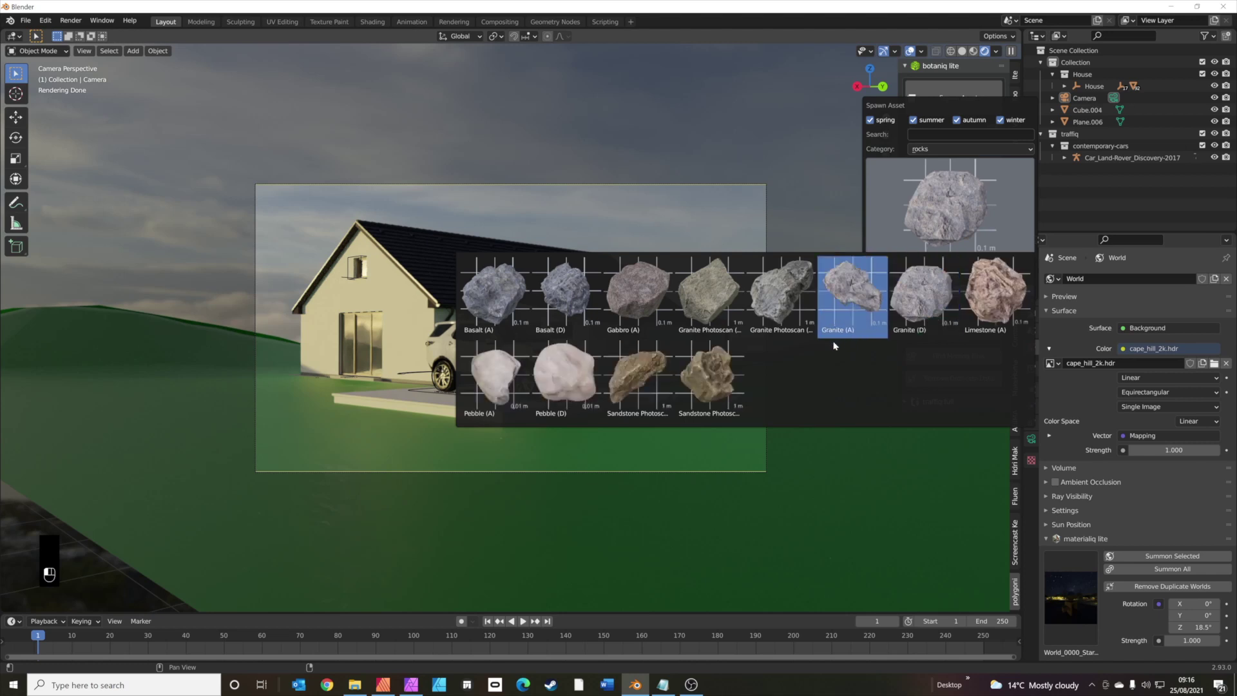
{"action": "left_click", "coordinate": [791, 291]}
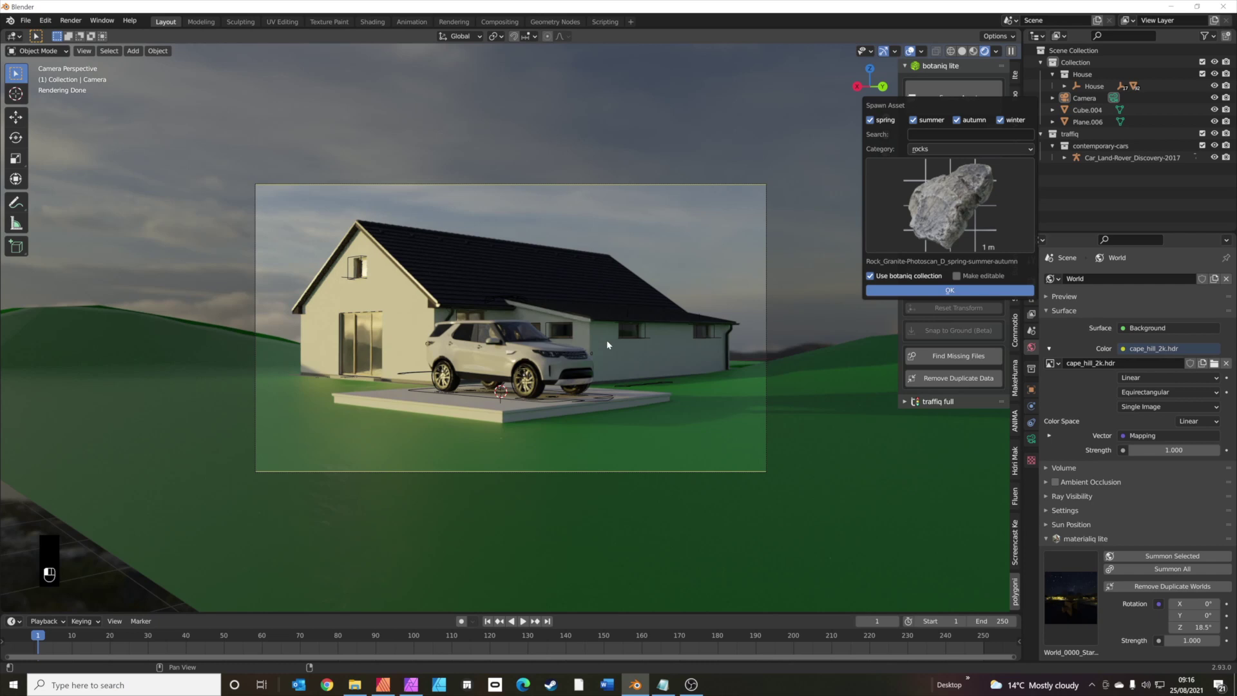
{"action": "key", "text": "Return"}
Step: In the top view, move the rock off the slab towards the house and rotate it about -91° around Z
{"action": "middle_click_drag", "start_coordinate": [605, 344], "coordinate": [604, 361]}
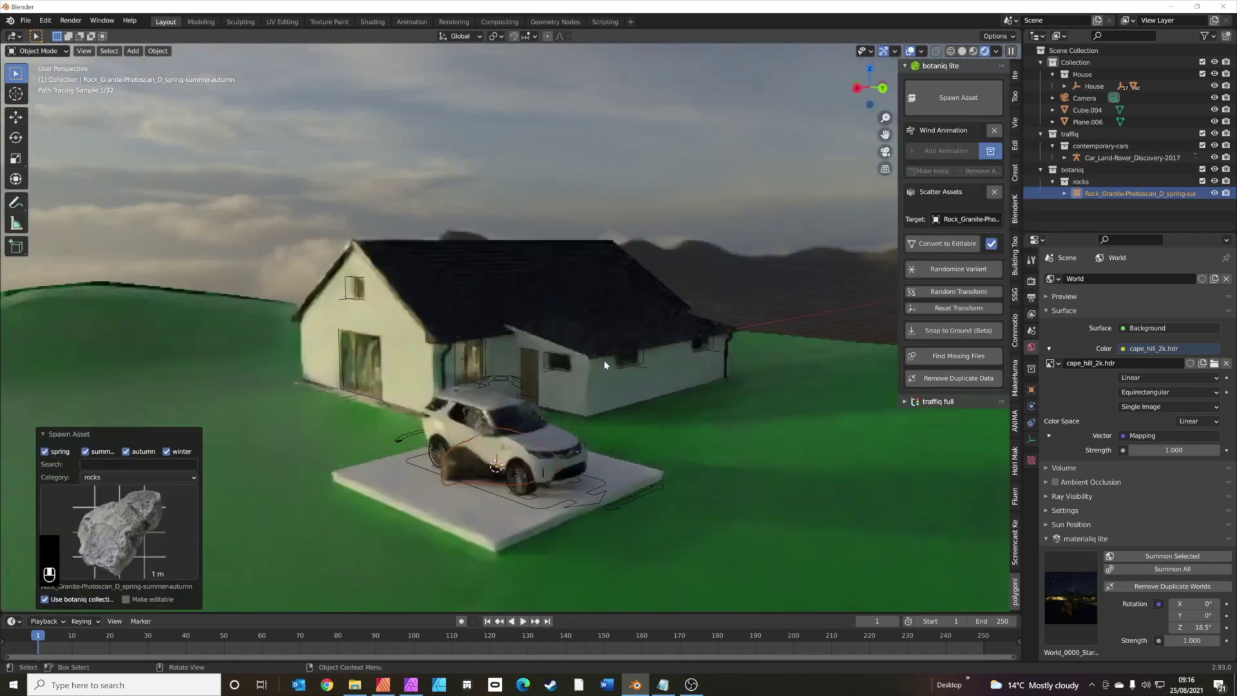
{"action": "key", "text": "KP_7"}
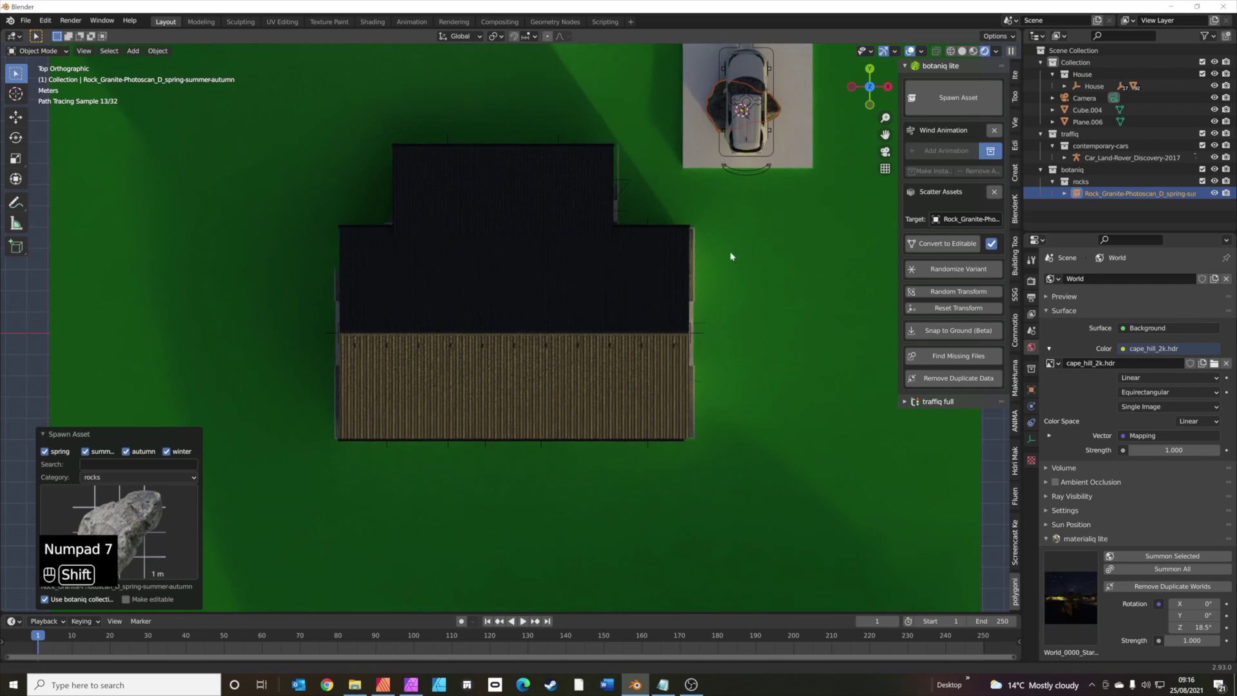
{"action": "middle_click_drag", "start_coordinate": [734, 237], "coordinate": [694, 347], "text": "shift"}
{"action": "key", "text": "g"}
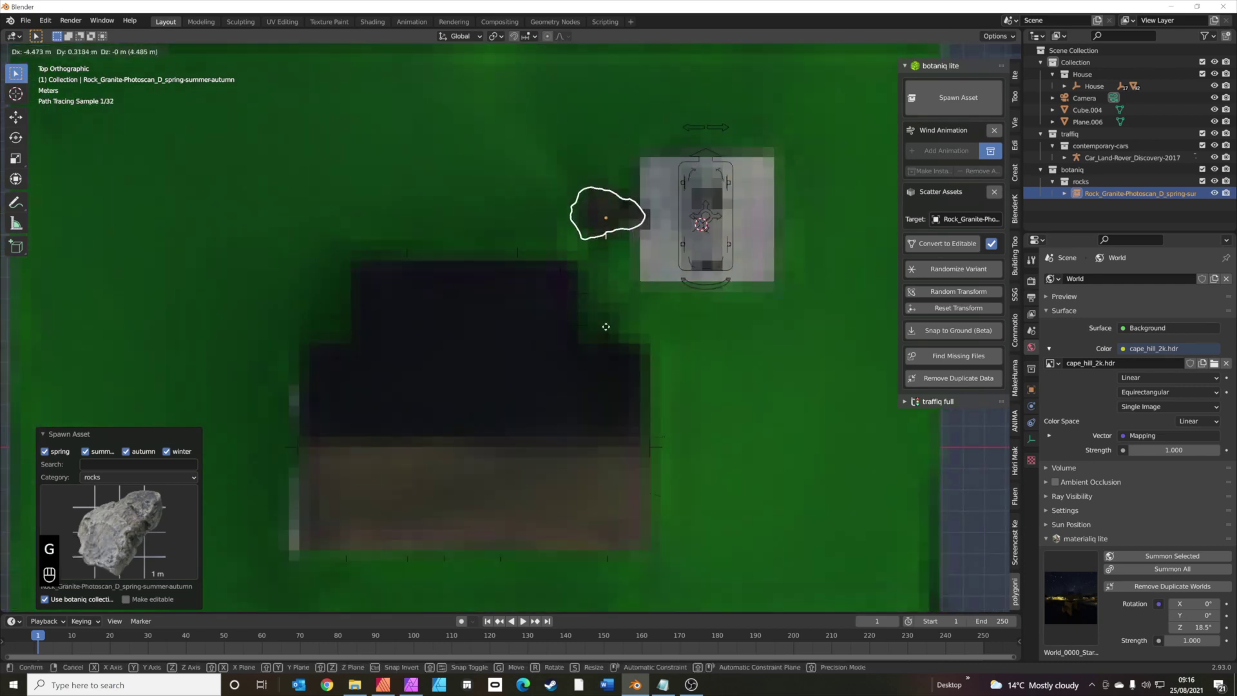
{"action": "left_click", "coordinate": [584, 326]}
{"action": "key", "text": "r"}
{"action": "left_click", "coordinate": [612, 209]}
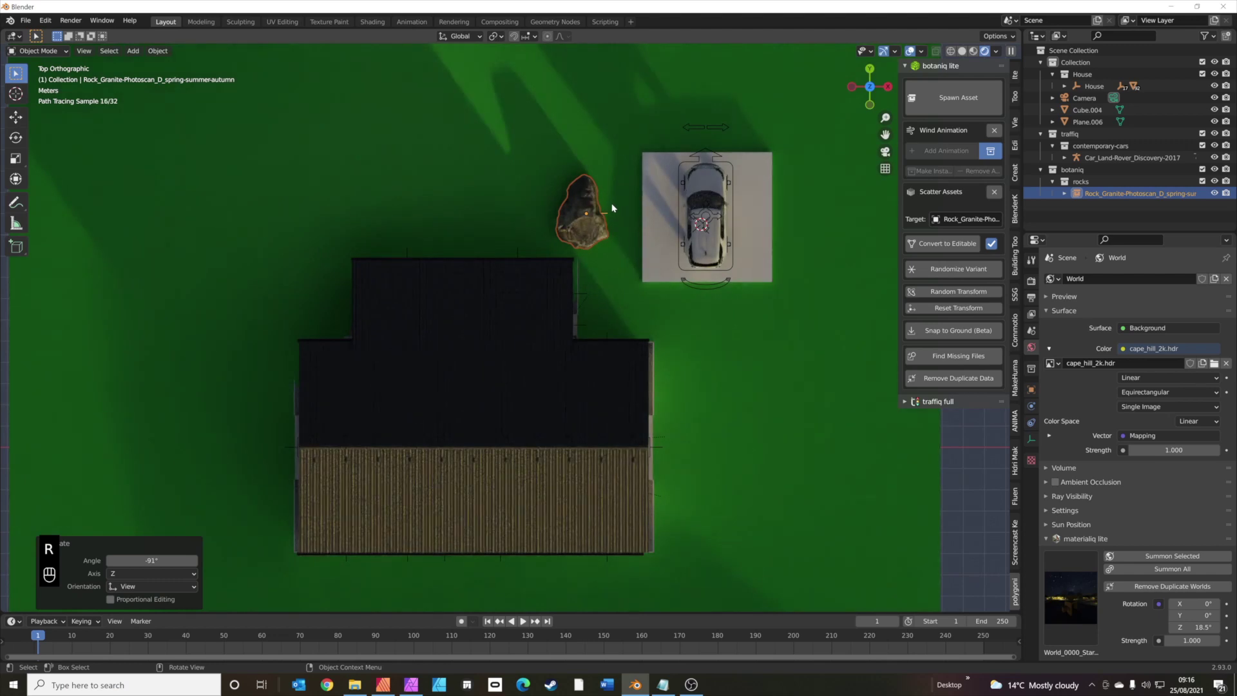
Step: Move the rock by about 0.73 m in X and 1.02 m in Y, between the house and the slab
{"action": "key", "text": "g"}
{"action": "left_click", "coordinate": [630, 188]}
{"action": "middle_click_drag", "start_coordinate": [630, 189], "coordinate": [473, 307]}
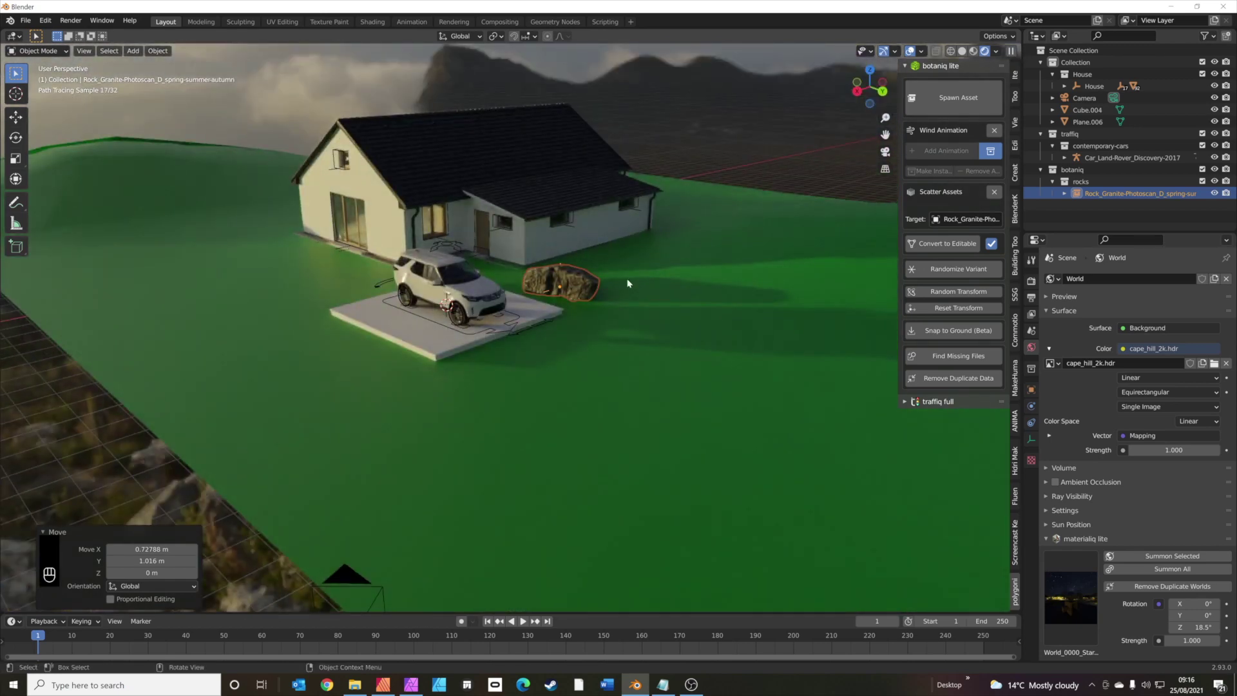
Step: In the top view, duplicate the granite rock and place the copy about 4.38 m in X and -15.74 m in Y from the original
{"action": "scroll", "coordinate": [628, 283], "scroll_direction": "down", "scroll_amount": 3}
{"action": "key", "text": "KP_7"}
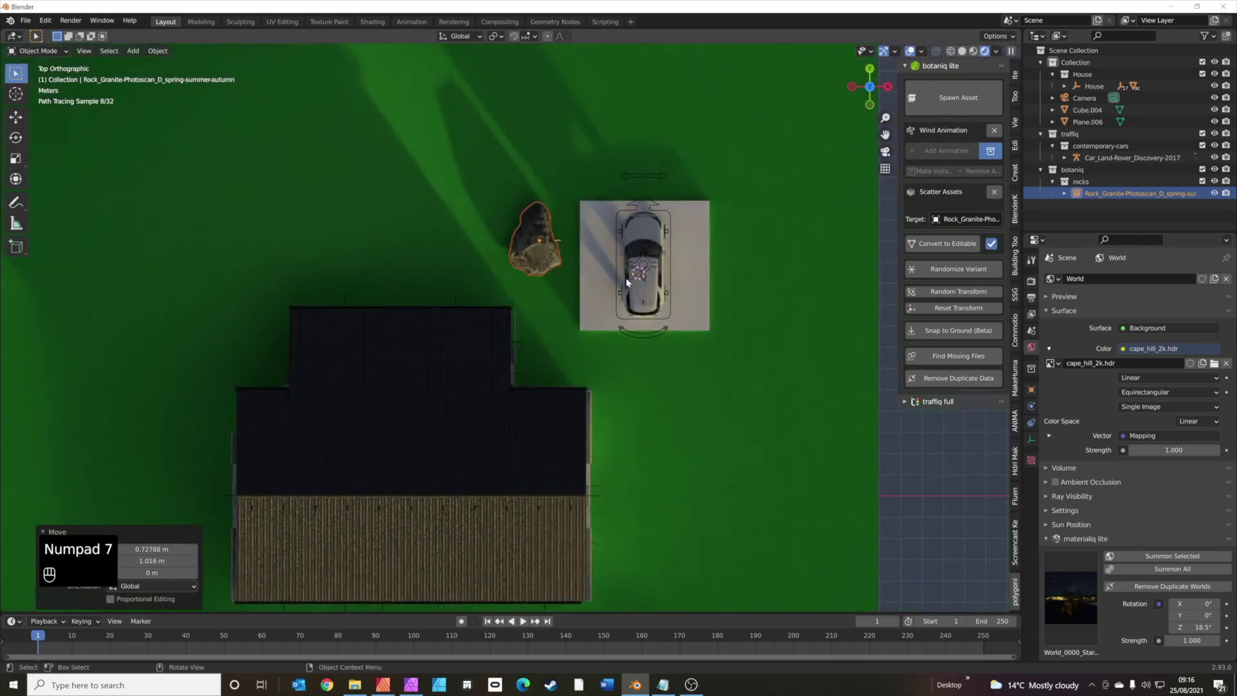
{"action": "key", "text": "shift+d"}
{"action": "left_click", "coordinate": [739, 11]}
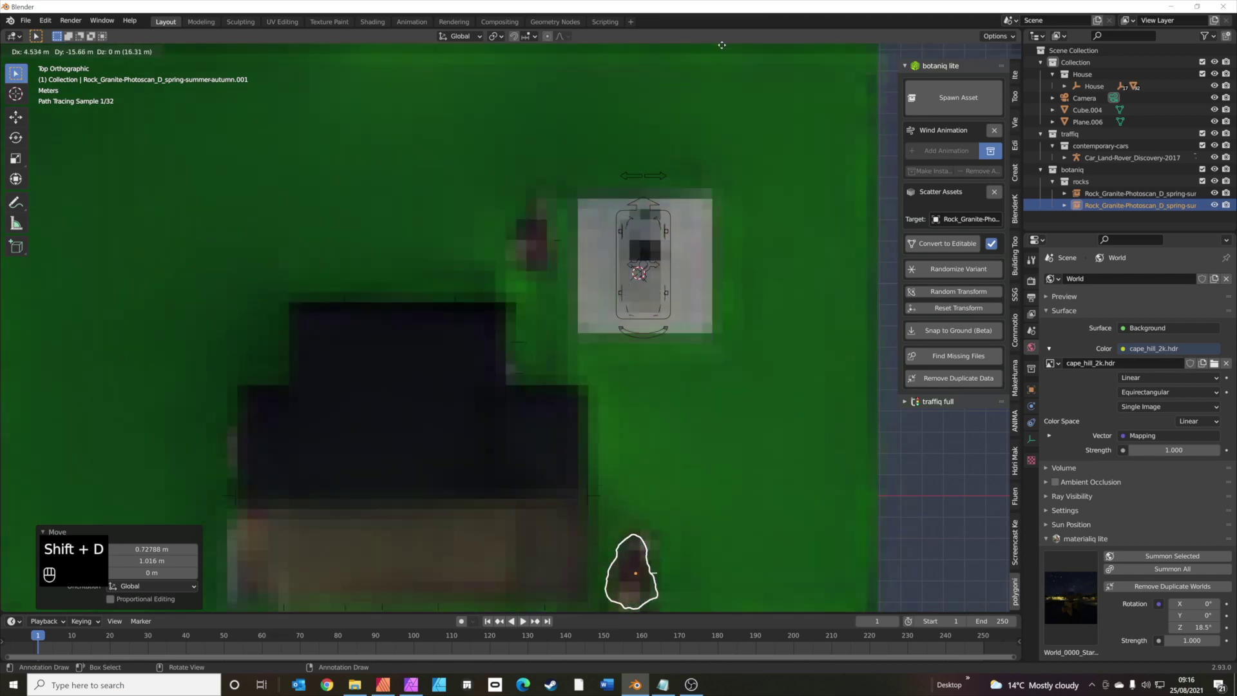
Step: Rotate the duplicated rock about 108° around Z and move it about -0.36 m in X and -2.9 m in Y
{"action": "scroll", "coordinate": [676, 310], "scroll_direction": "down", "scroll_amount": 5, "text": "shift"}
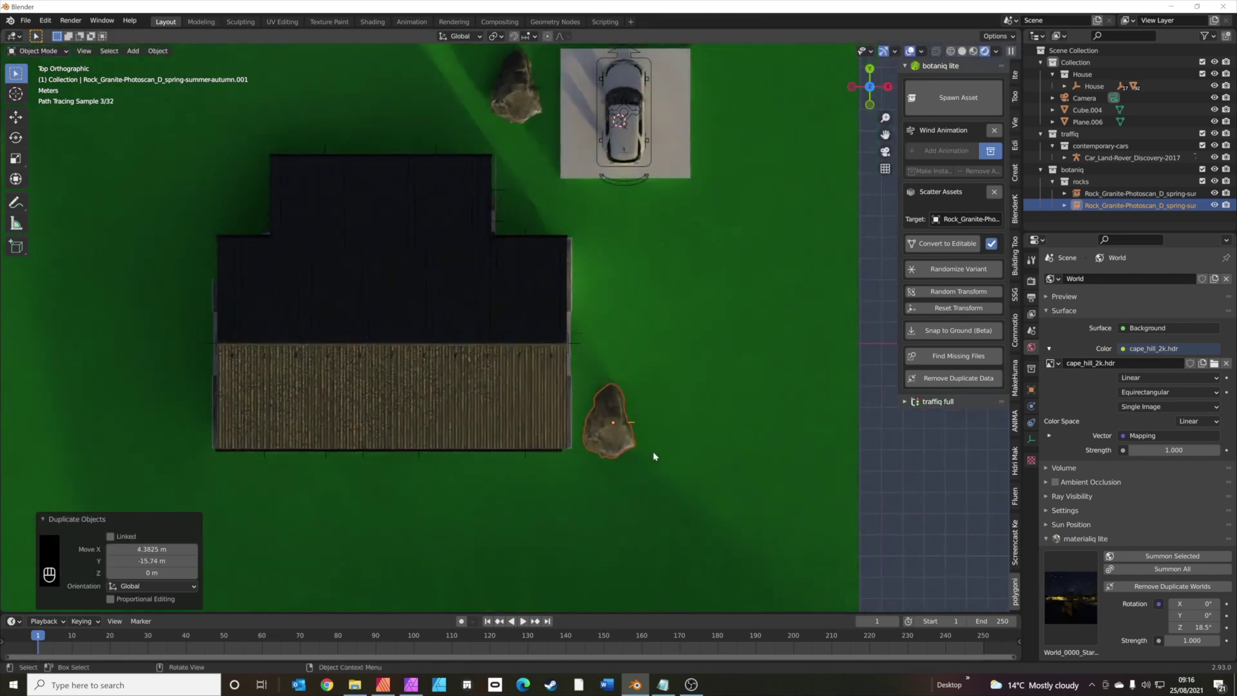
{"action": "key", "text": "r"}
{"action": "left_click", "coordinate": [593, 479]}
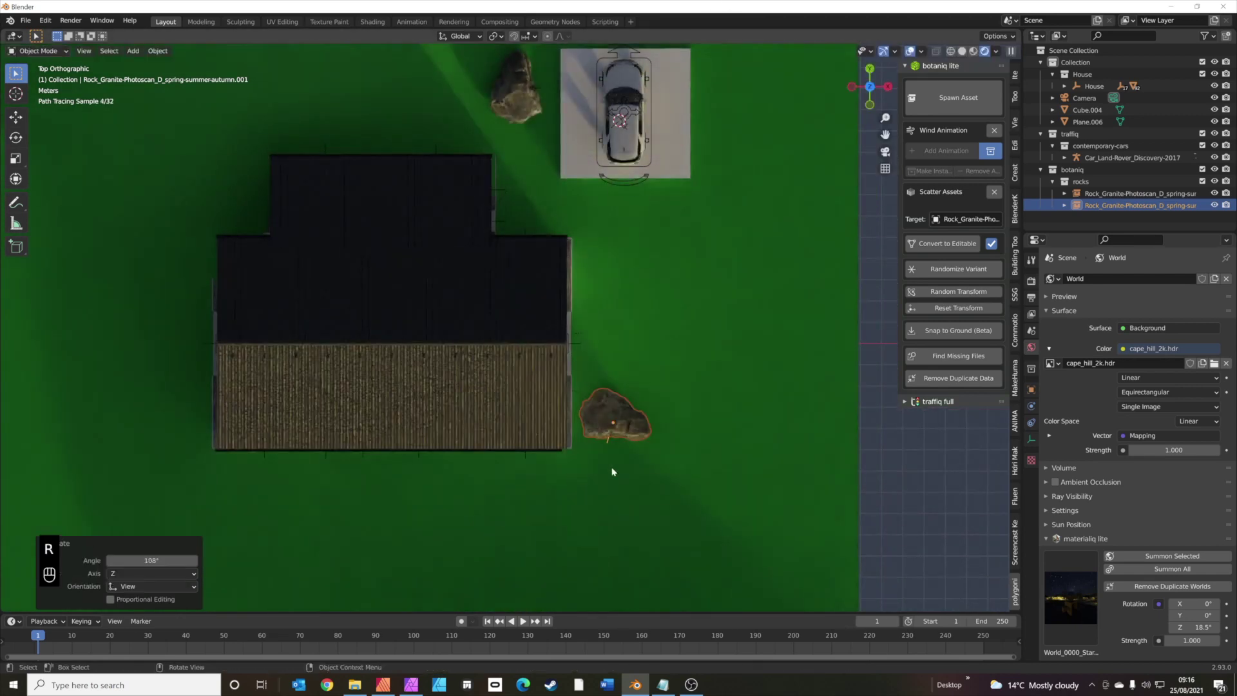
{"action": "key", "text": "g"}
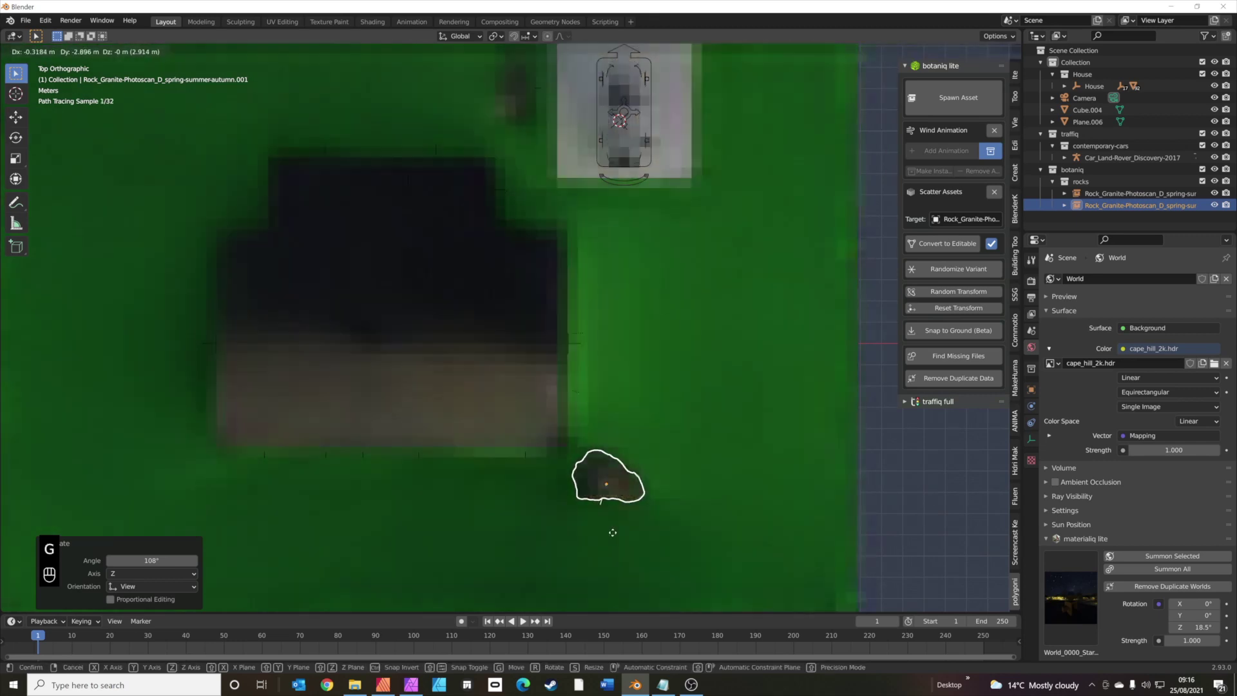
{"action": "left_click", "coordinate": [612, 532]}
Step: In the camera view, move the duplicated rock with Z locked by about -5.17 m in X and -5.89 m in Y, towards the house's gable end
{"action": "key", "text": "KP_0"}
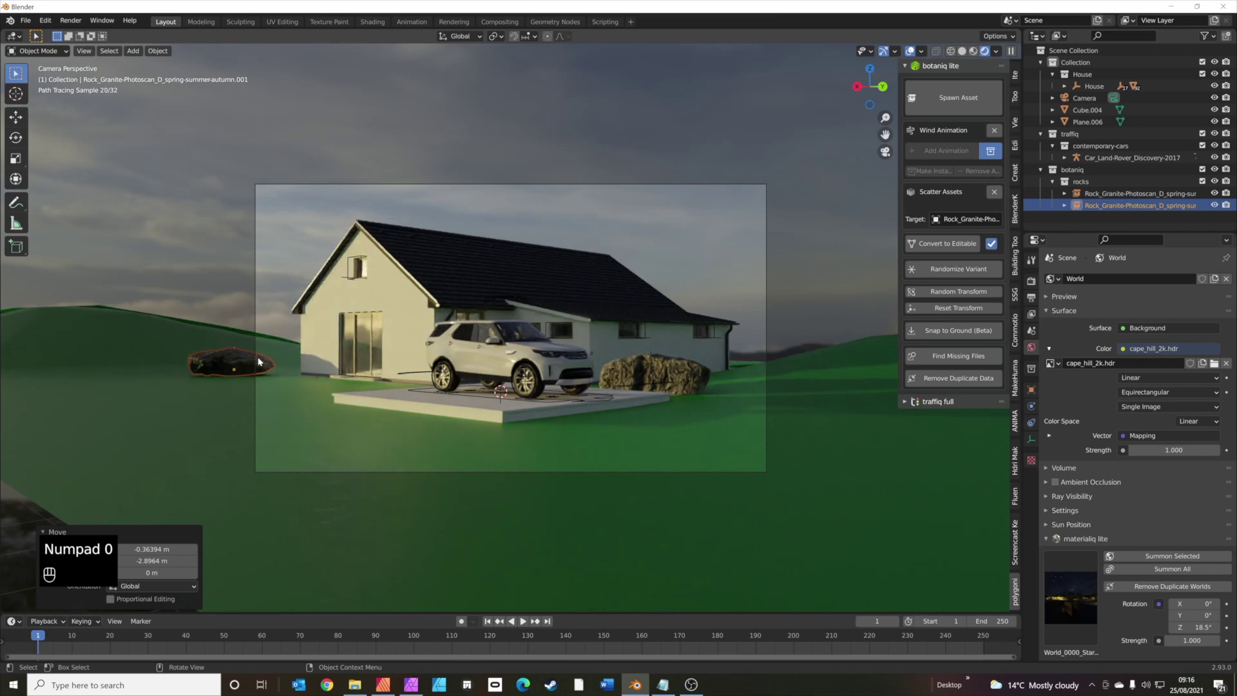
{"action": "key", "text": "g"}
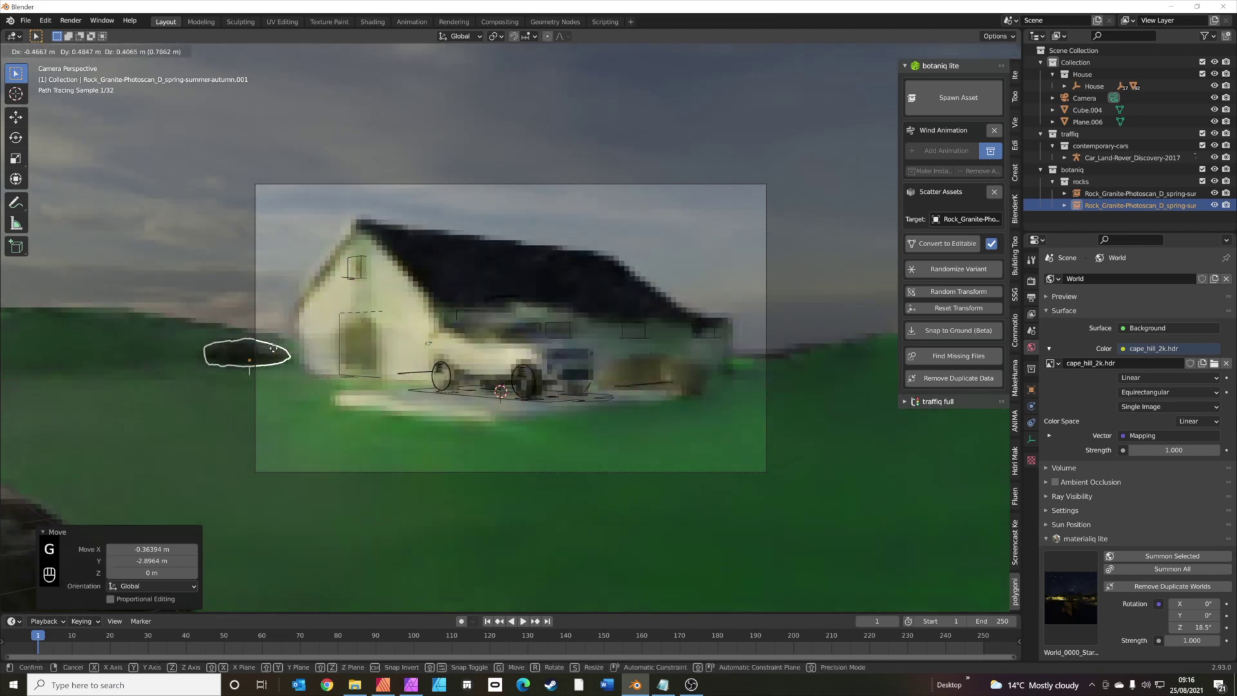
{"action": "key", "text": "shift+z"}
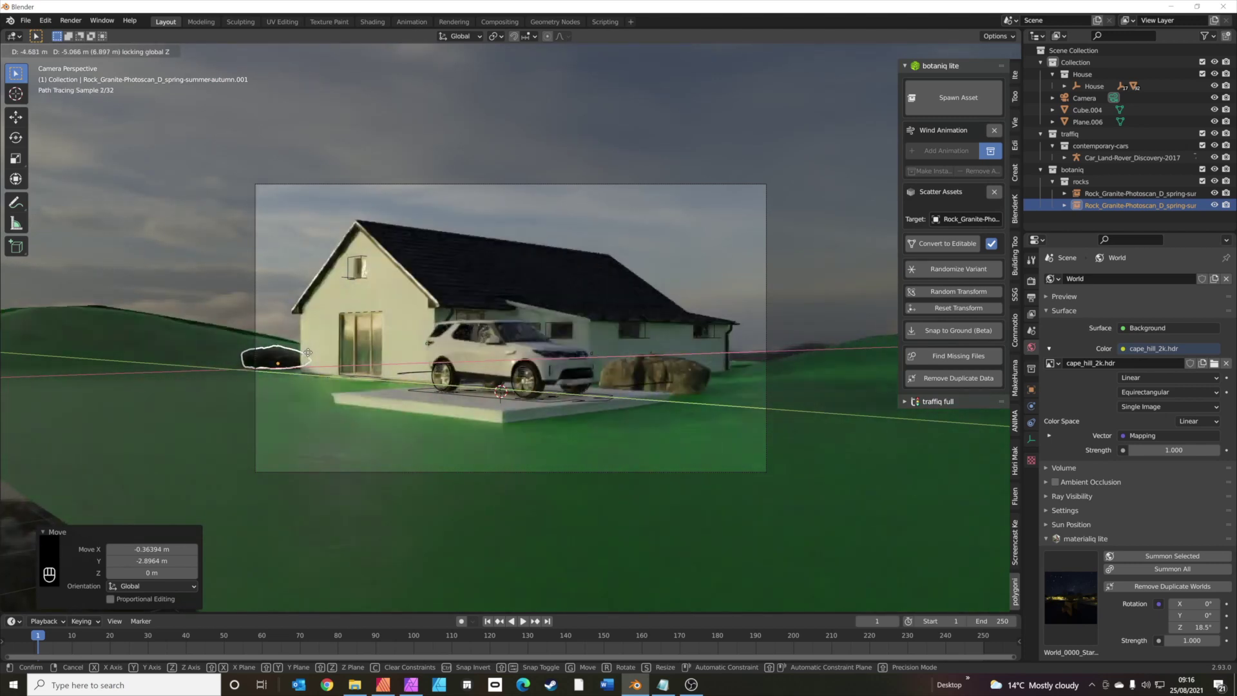
{"action": "left_click", "coordinate": [309, 351]}
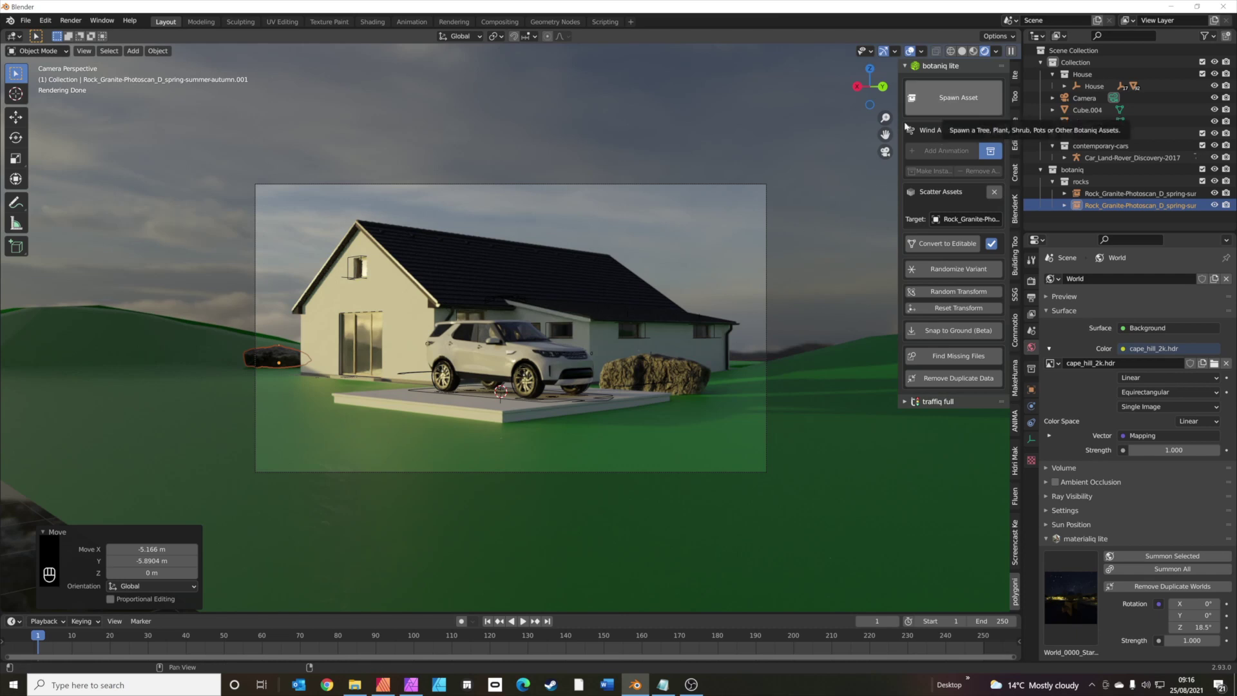
Step: Spawn the spring-summer Chestnut tree (Aesculus hippocastanum G) from the botaniq deciduous category
{"action": "middle_click_drag", "start_coordinate": [590, 227], "coordinate": [456, 280]}
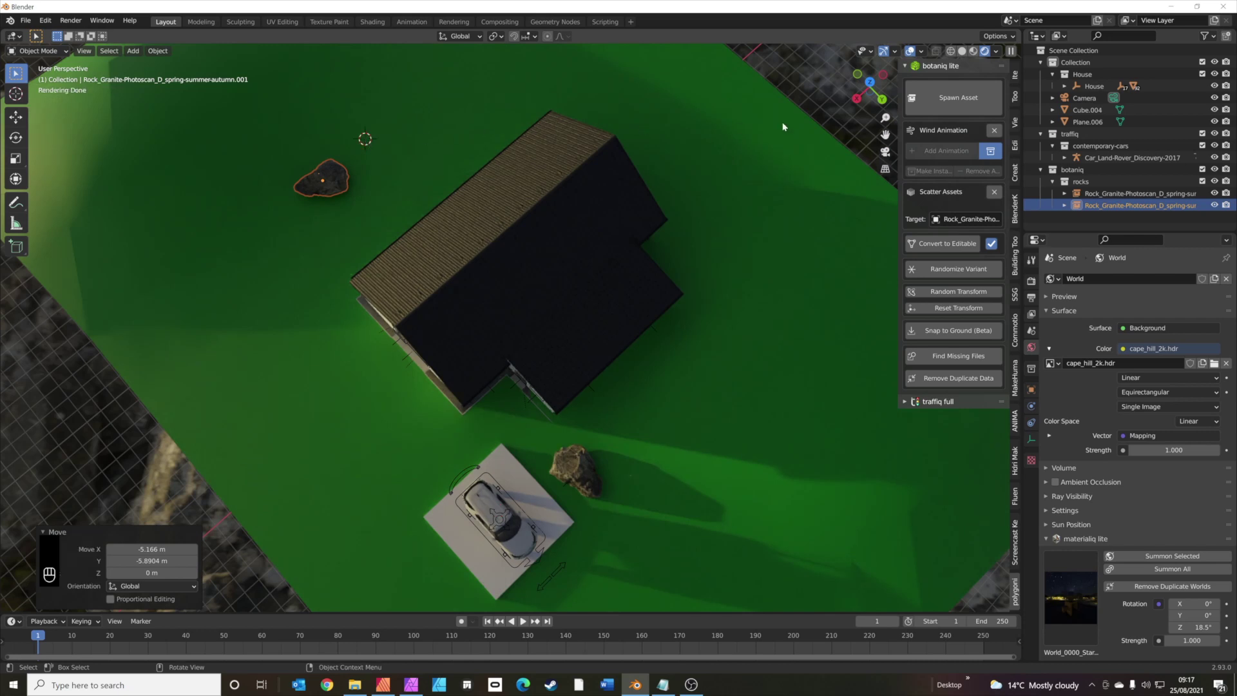
{"action": "left_click", "coordinate": [948, 97]}
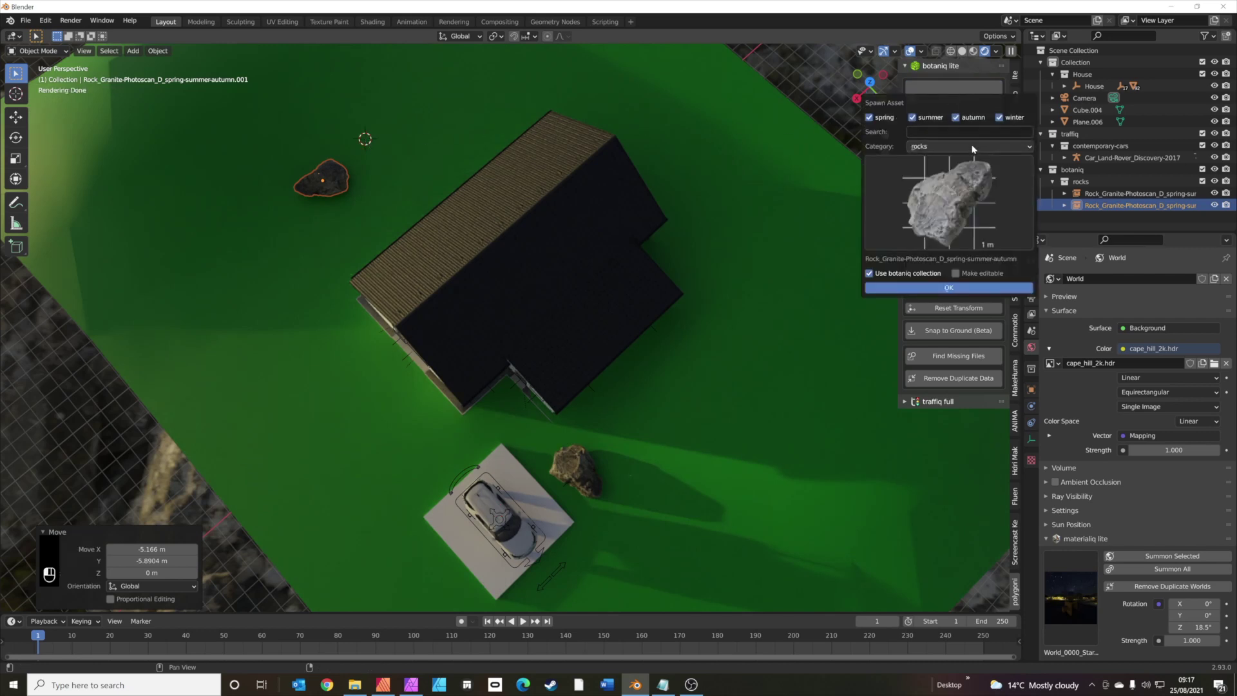
{"action": "left_click", "coordinate": [973, 147]}
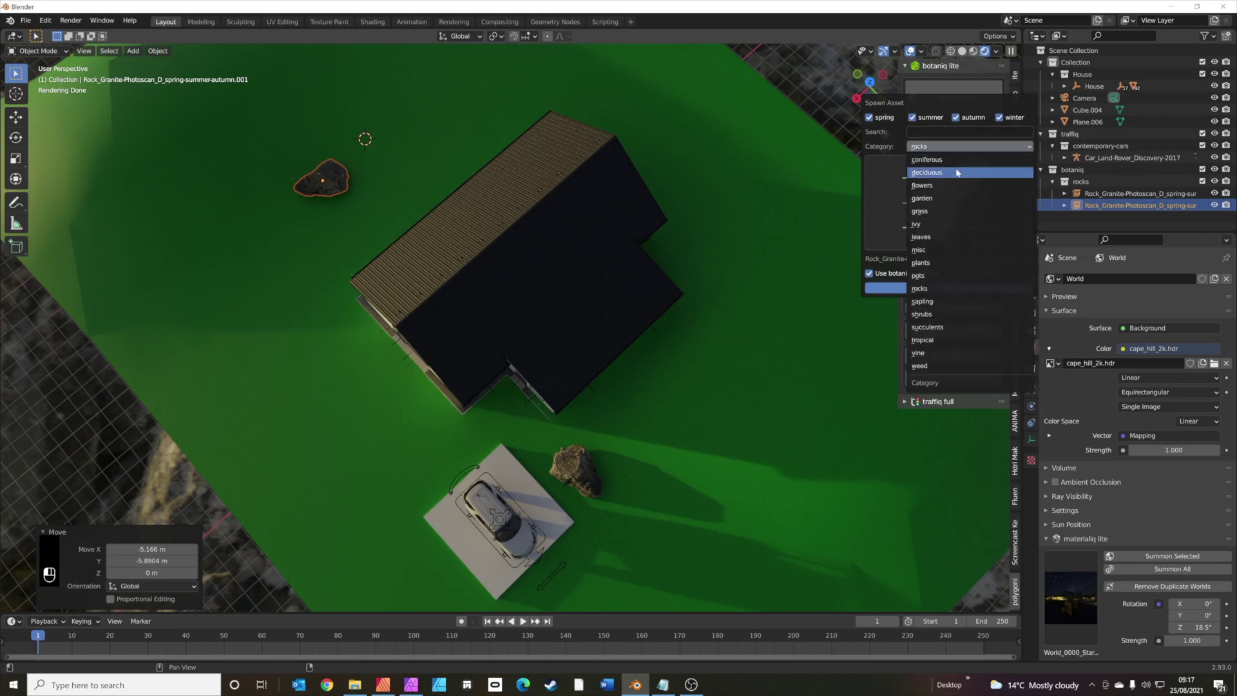
{"action": "left_click", "coordinate": [956, 169]}
{"action": "left_click", "coordinate": [964, 195]}
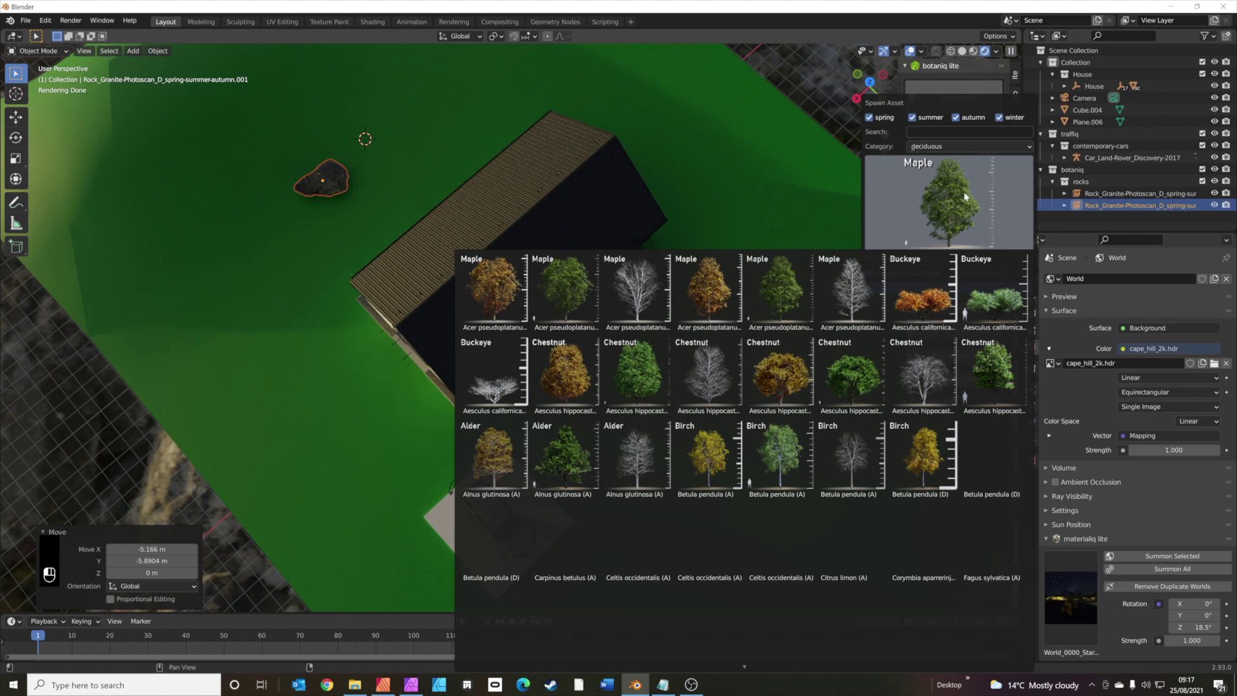
{"action": "left_click", "coordinate": [992, 372]}
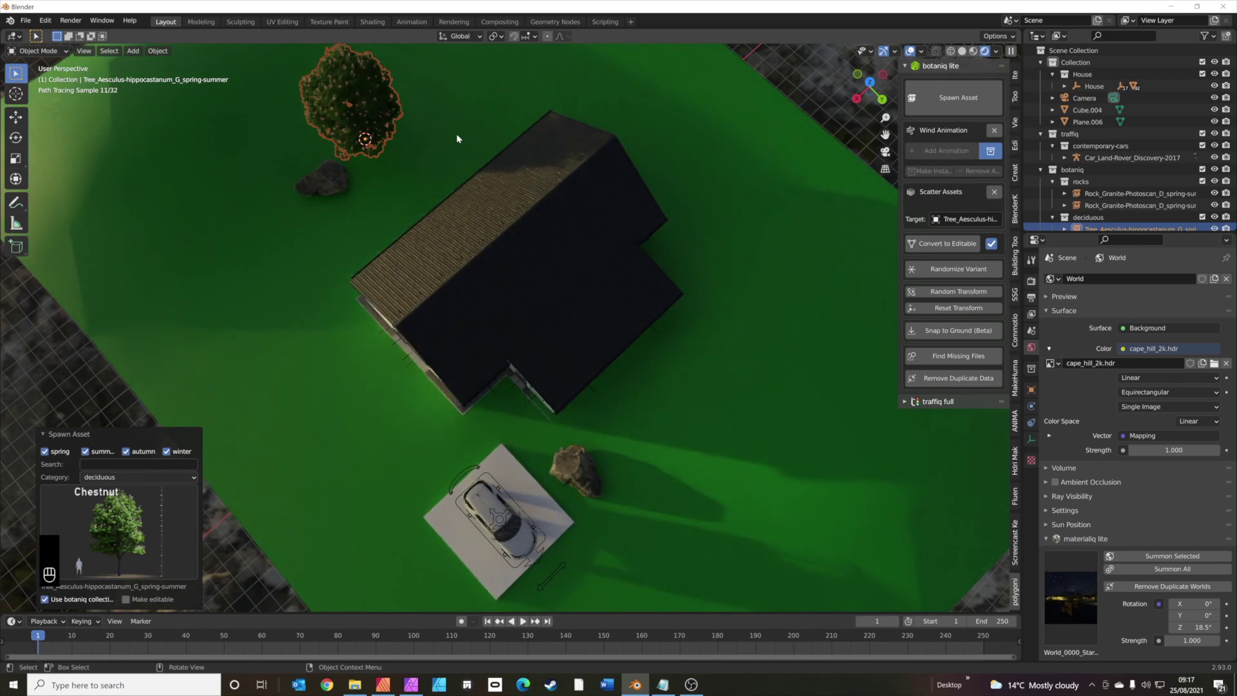
Step: In the camera view, move the chestnut with Z locked by about 1.53 m in X and -5.37 m in Y, clear of the gable
{"action": "key", "text": "KP_7"}
{"action": "key", "text": "KP_0"}
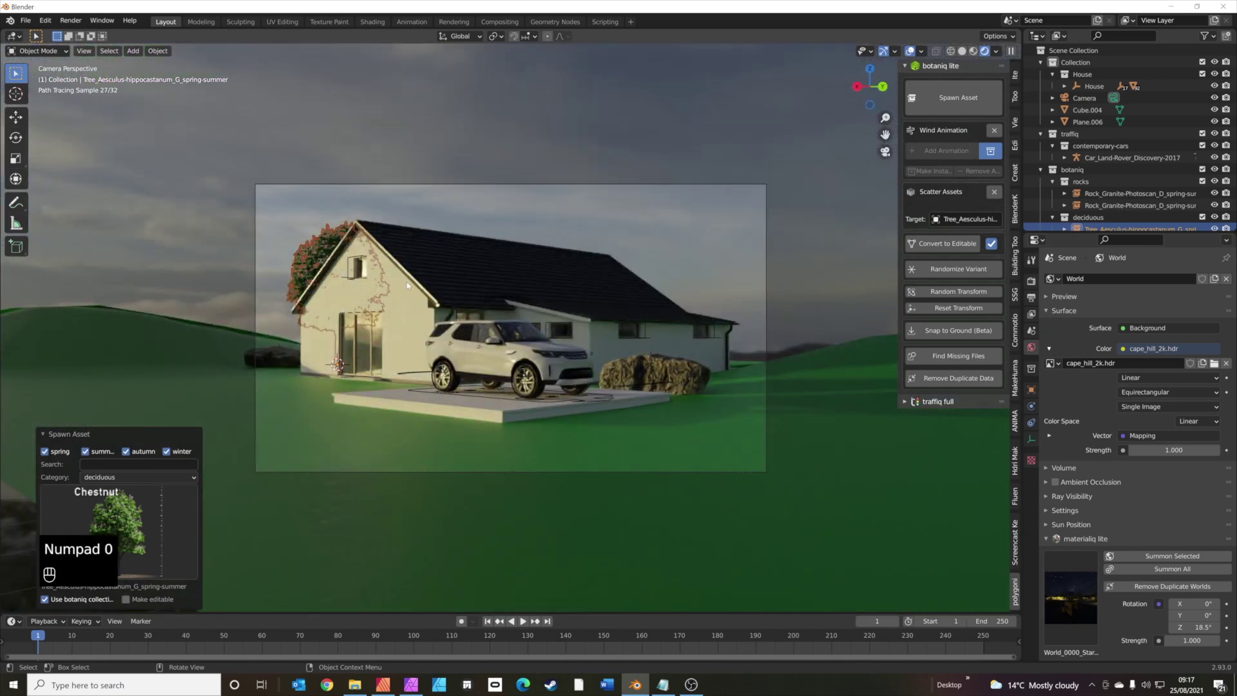
{"action": "key", "text": "g"}
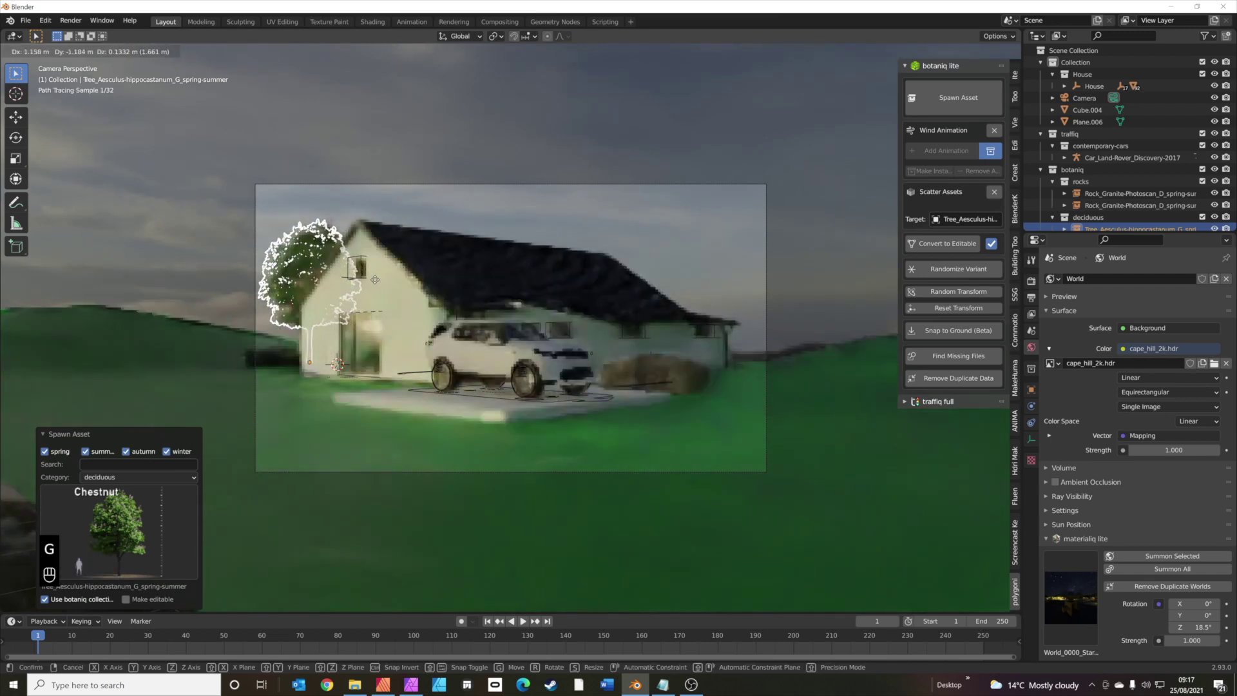
{"action": "key", "text": "shift+z"}
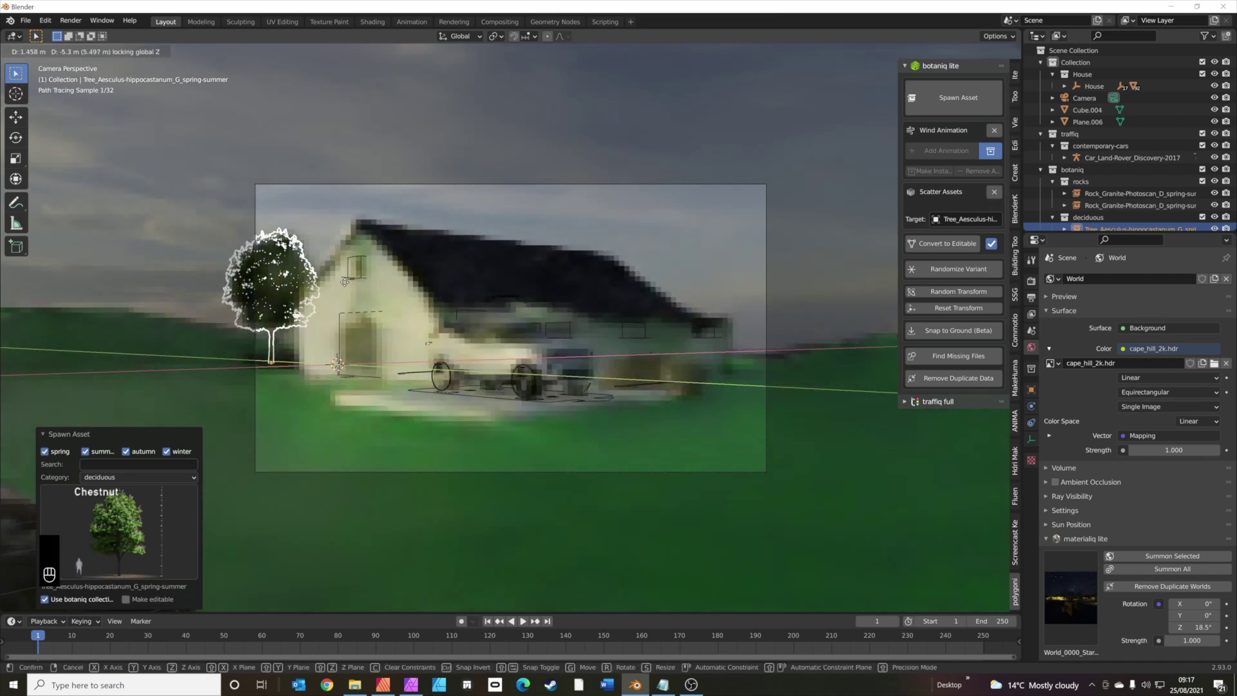
{"action": "left_click", "coordinate": [345, 284]}
Step: Duplicate the chestnut to the house's opposite end, then in the top view shift the copy about -3.78 m in X and -2.62 m in Y
{"action": "key", "text": "shift+d"}
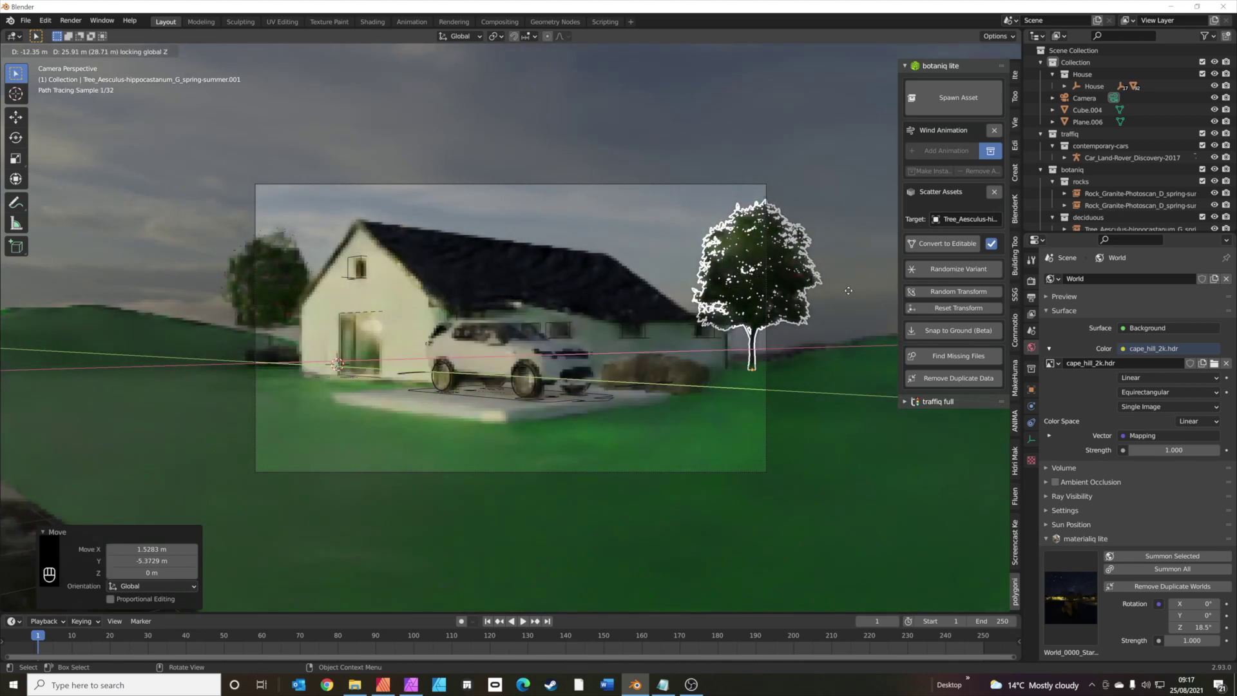
{"action": "left_click", "coordinate": [830, 301]}
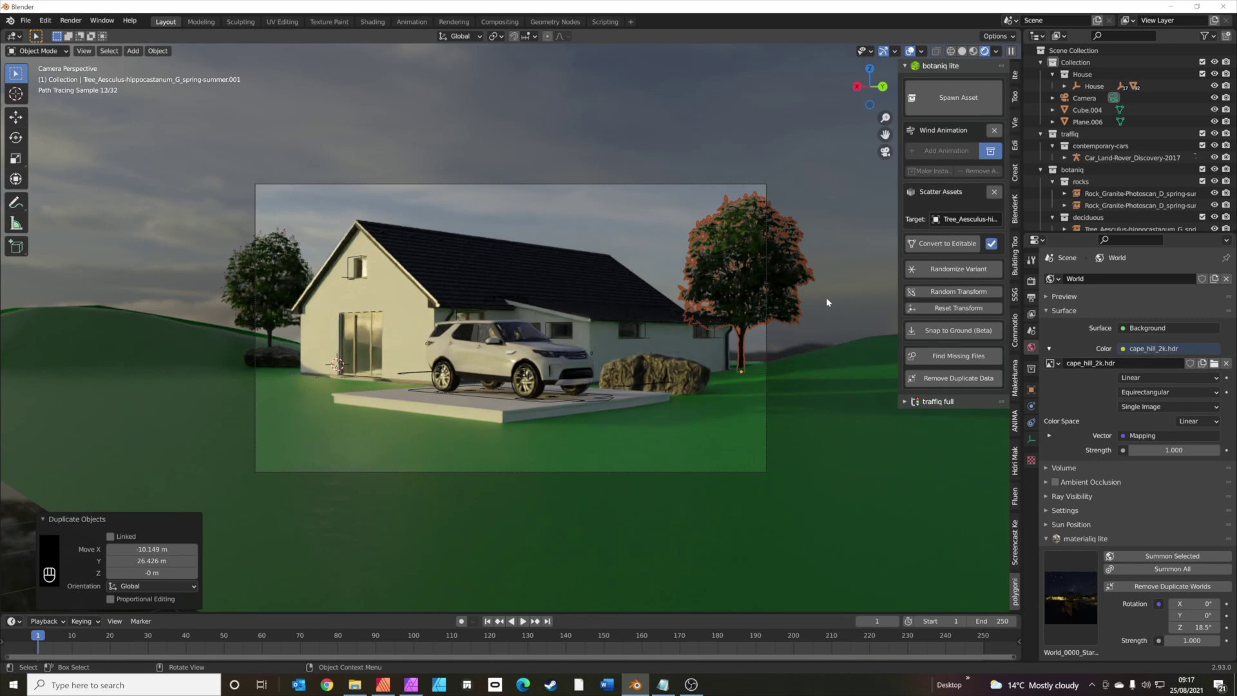
{"action": "key", "text": "KP_7"}
{"action": "key", "text": "g"}
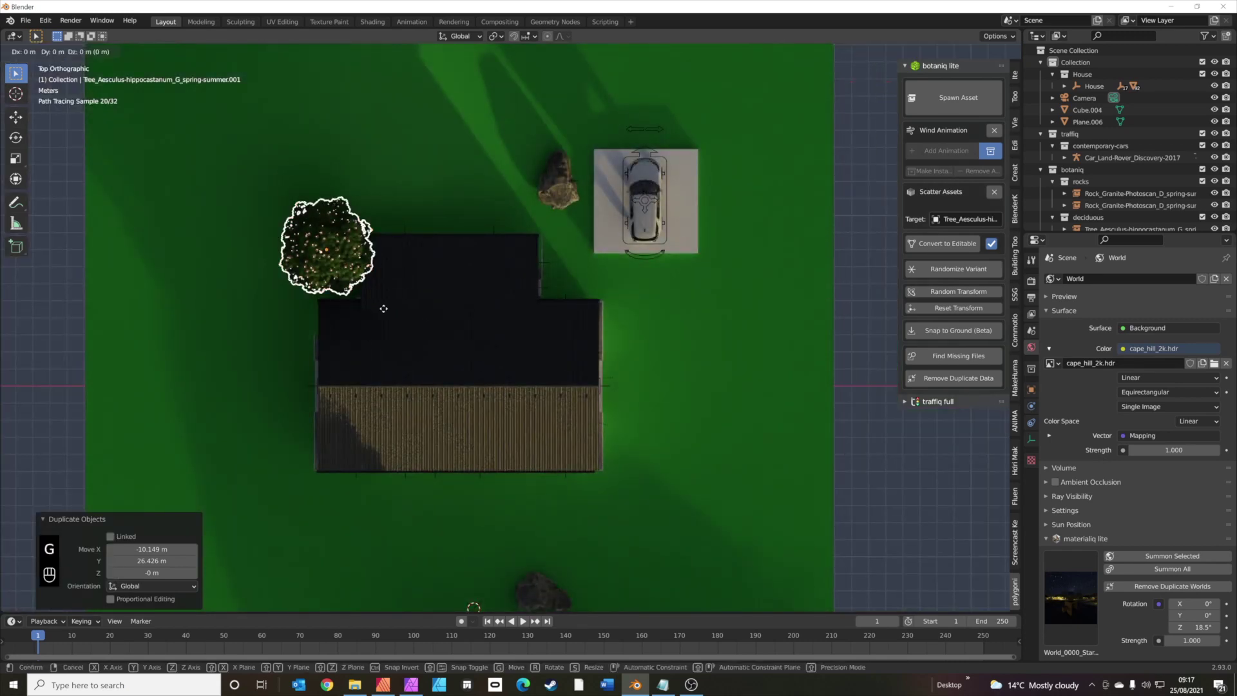
{"action": "left_click", "coordinate": [323, 349]}
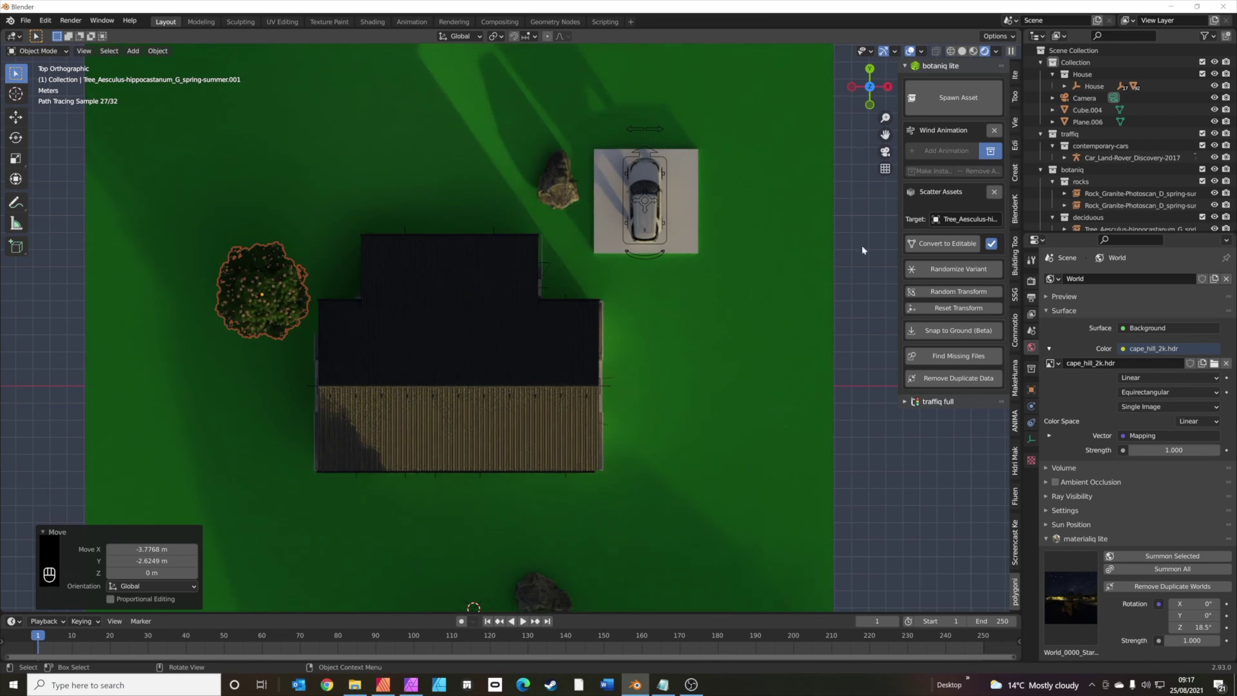
Step: Apply a Random Transform to the duplicated chestnut and scale it up by about 1.157 in the camera view
{"action": "left_click", "coordinate": [965, 296]}
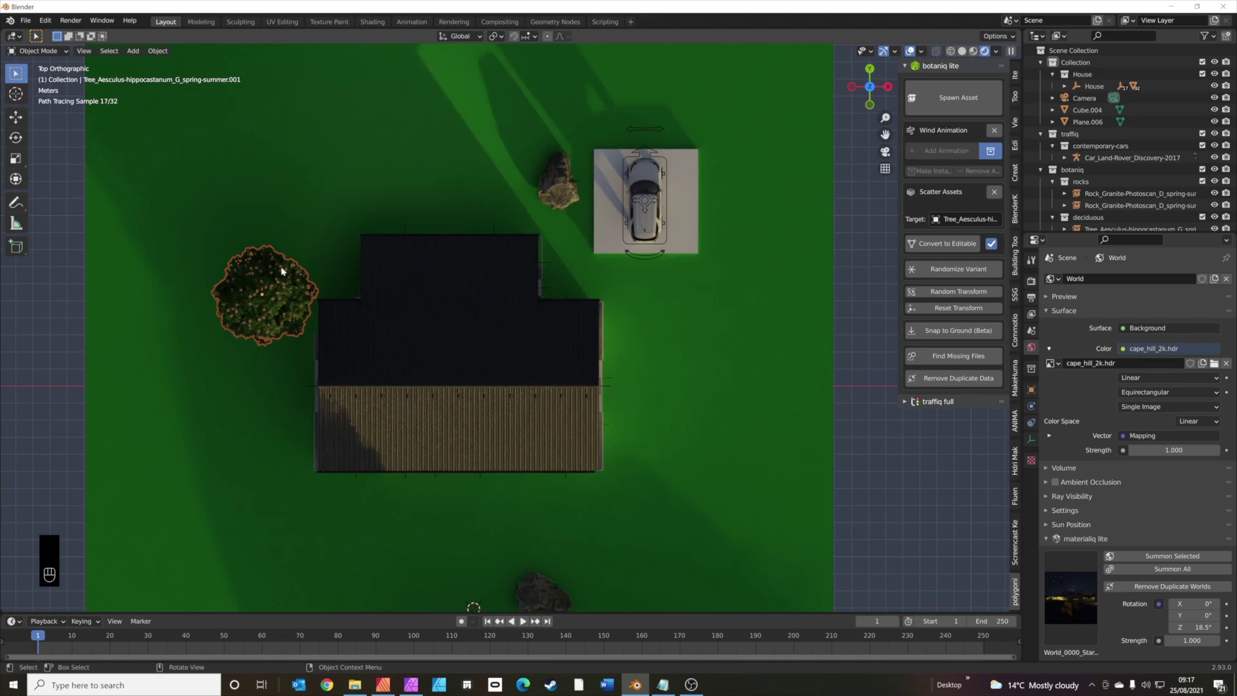
{"action": "middle_click_drag", "start_coordinate": [677, 364], "coordinate": [653, 328]}
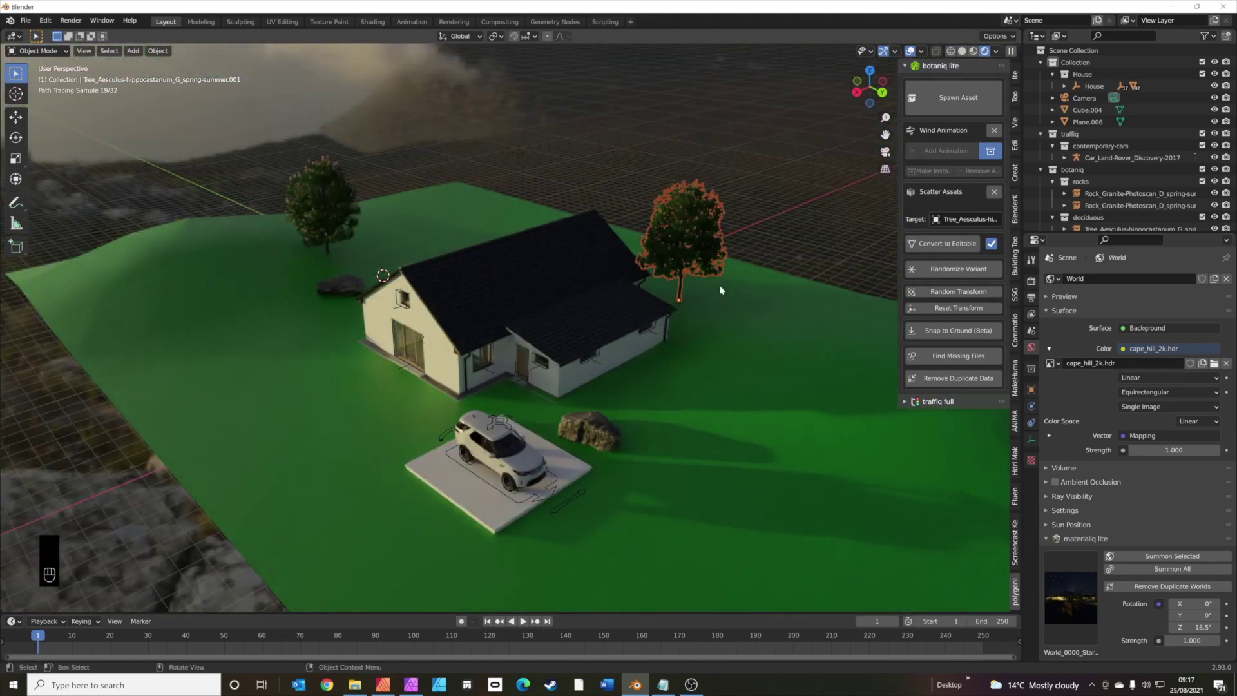
{"action": "key", "text": "KP_0"}
{"action": "key", "text": "s"}
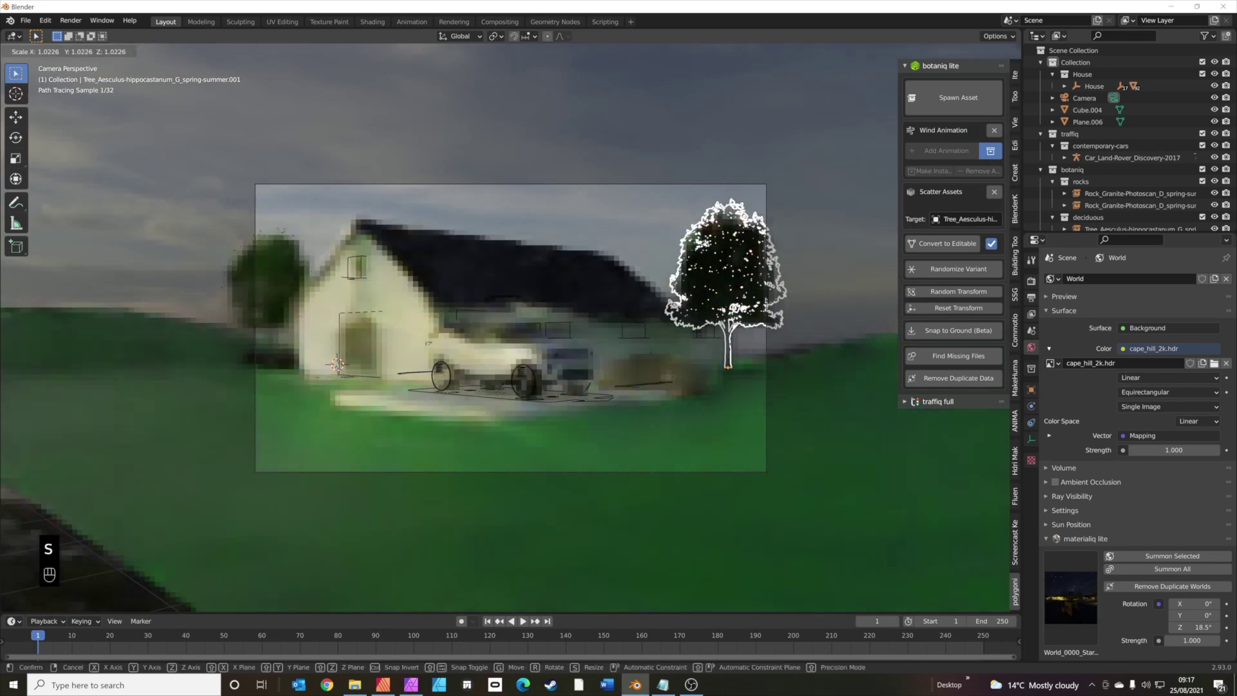
{"action": "key", "text": "Return"}
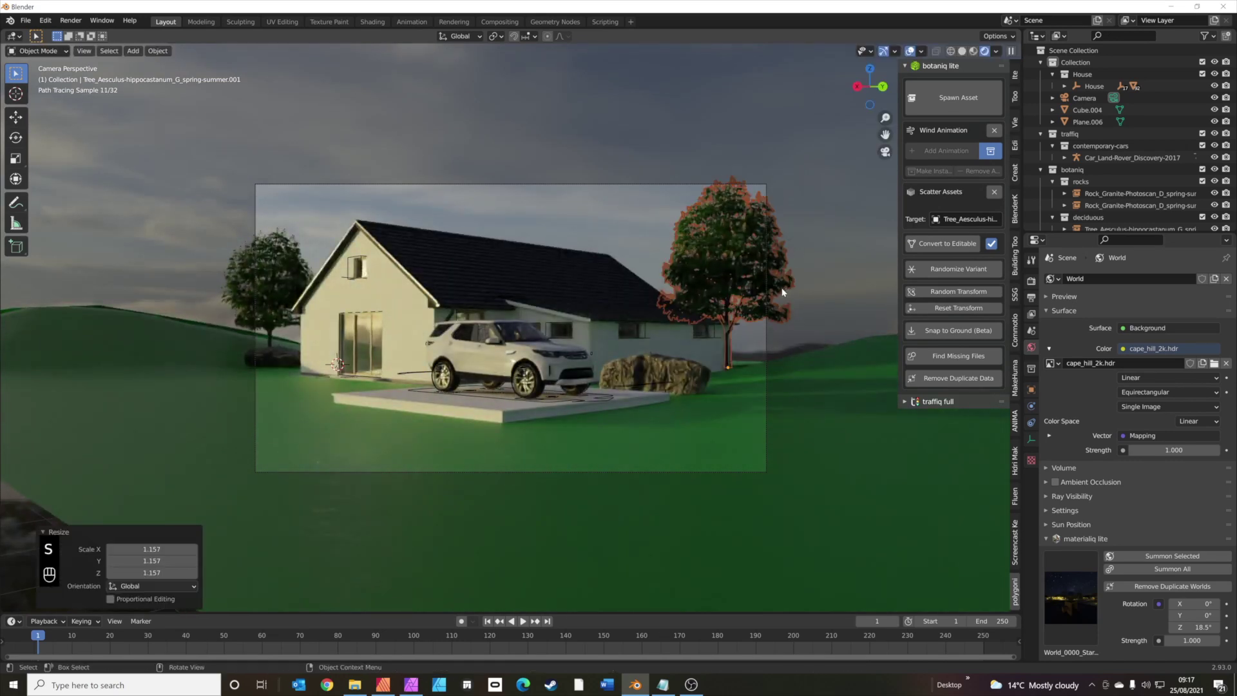
Step: Lower the duplicated chestnut slightly along Z and deselect it
{"action": "key", "text": "g"}
{"action": "key", "text": "z"}
{"action": "key", "text": "Escape"}
{"action": "left_click", "coordinate": [840, 295]}
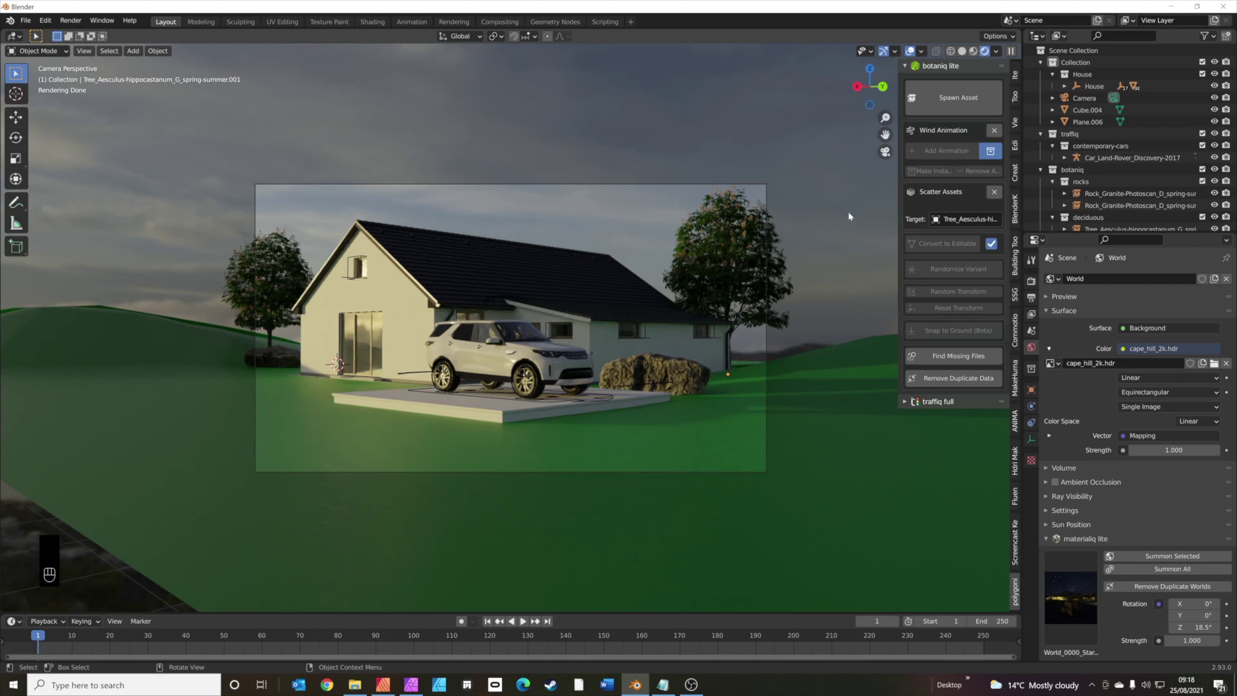
Step: Place the 3D cursor on the near grass just outside the camera frame and spawn the summer Birch (Betula pendula A) there
{"action": "key", "text": "shift"}
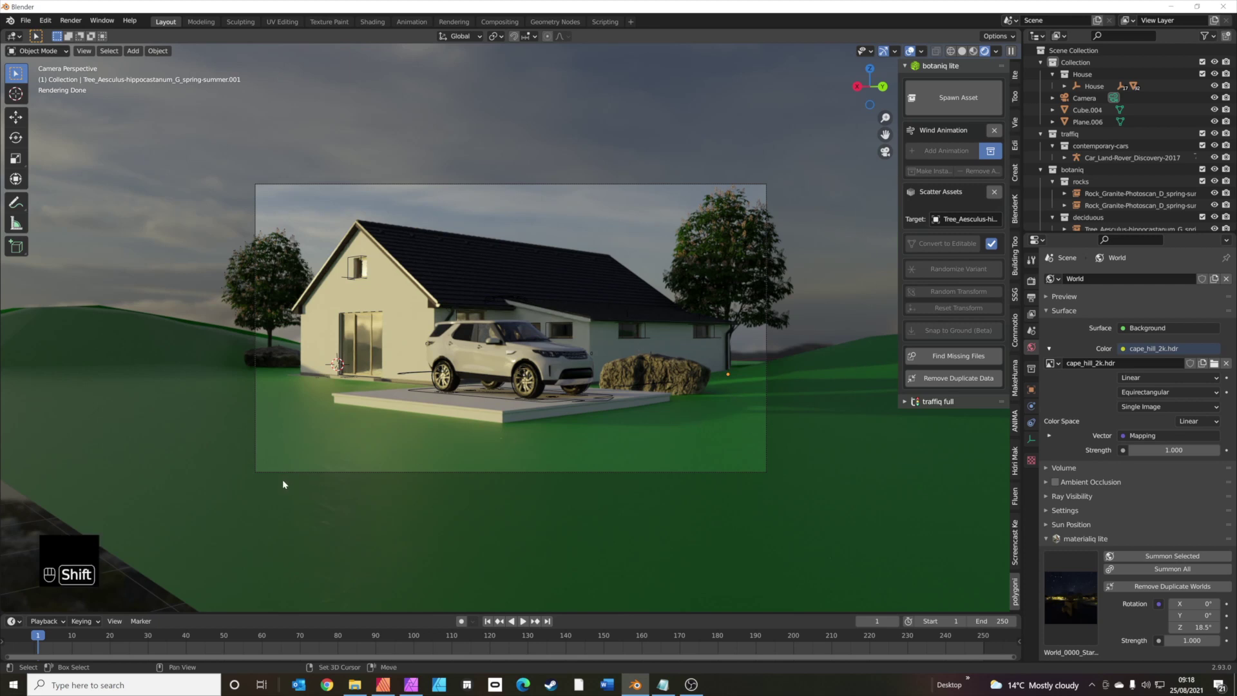
{"action": "right_click", "coordinate": [249, 507], "text": "shift"}
{"action": "left_click", "coordinate": [958, 98]}
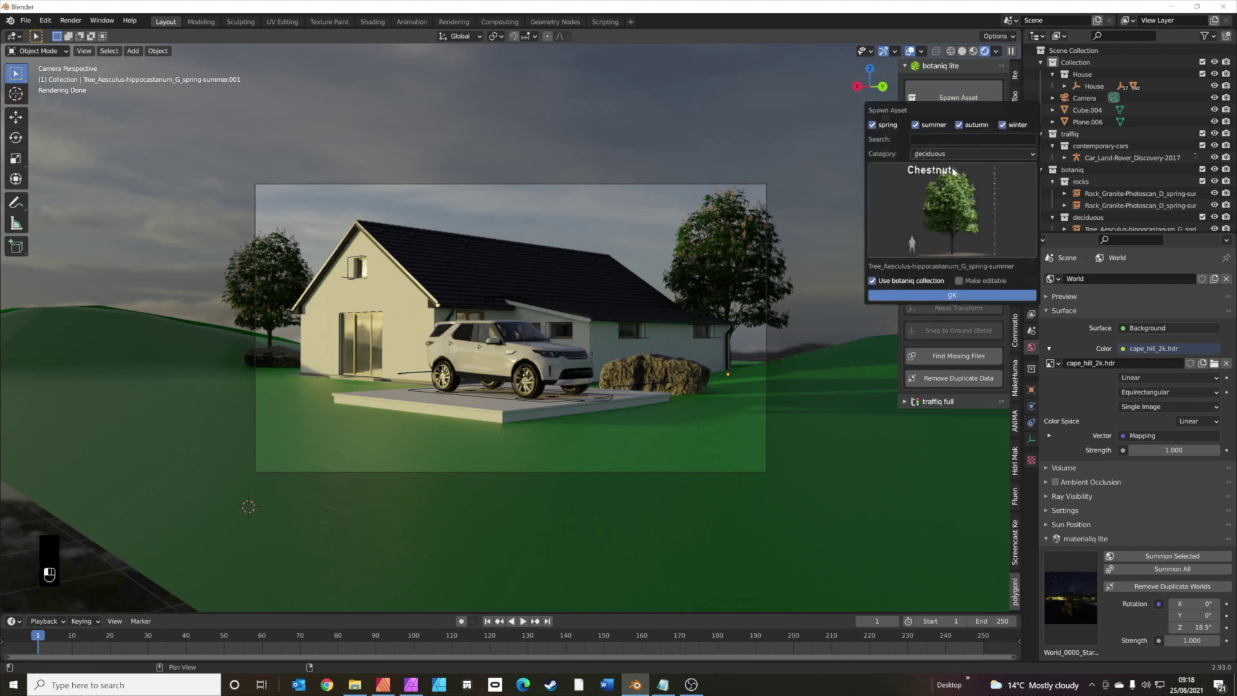
{"action": "left_click", "coordinate": [964, 194]}
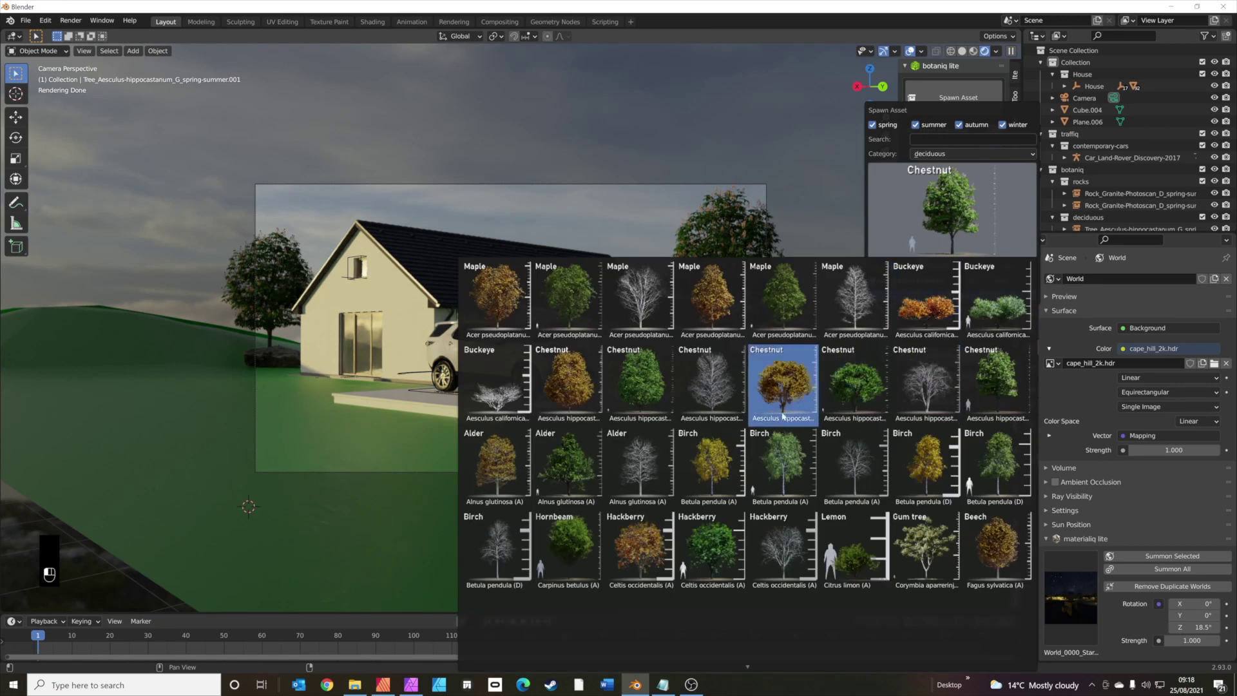
{"action": "left_click", "coordinate": [773, 468]}
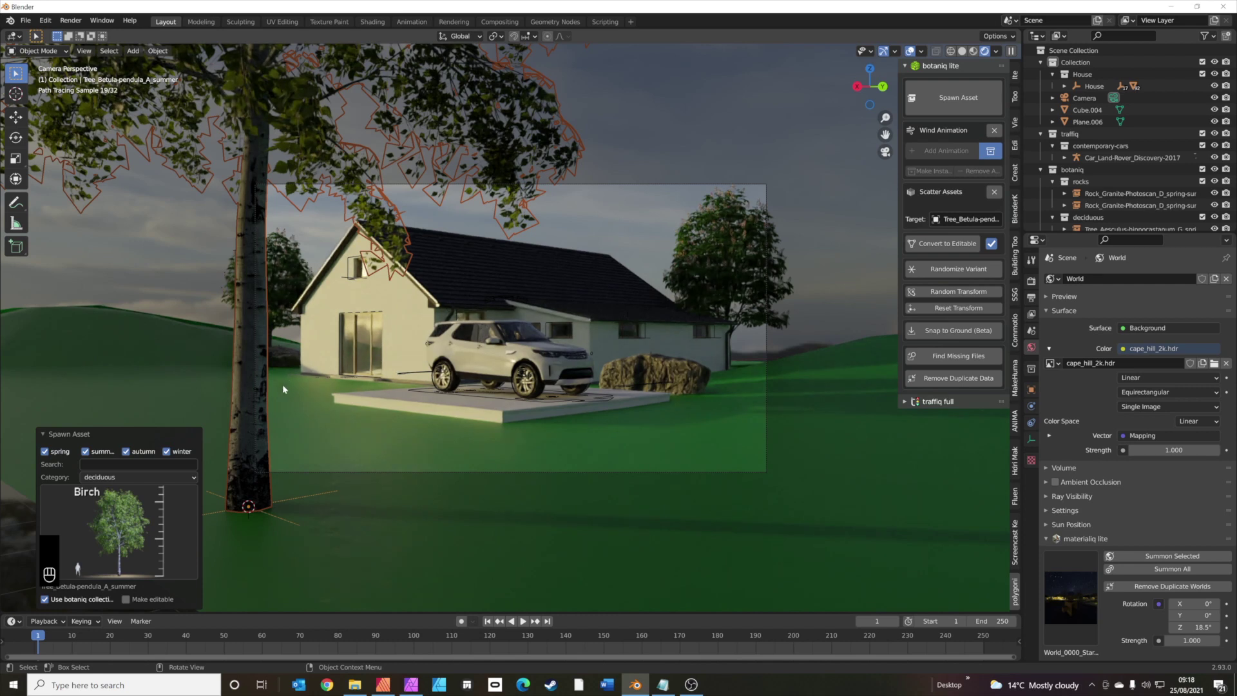
Step: Move the birch with Z locked by about 0.63 m in X and 1.48 m in Y, apply a Random Transform and deselect it
{"action": "key", "text": "g"}
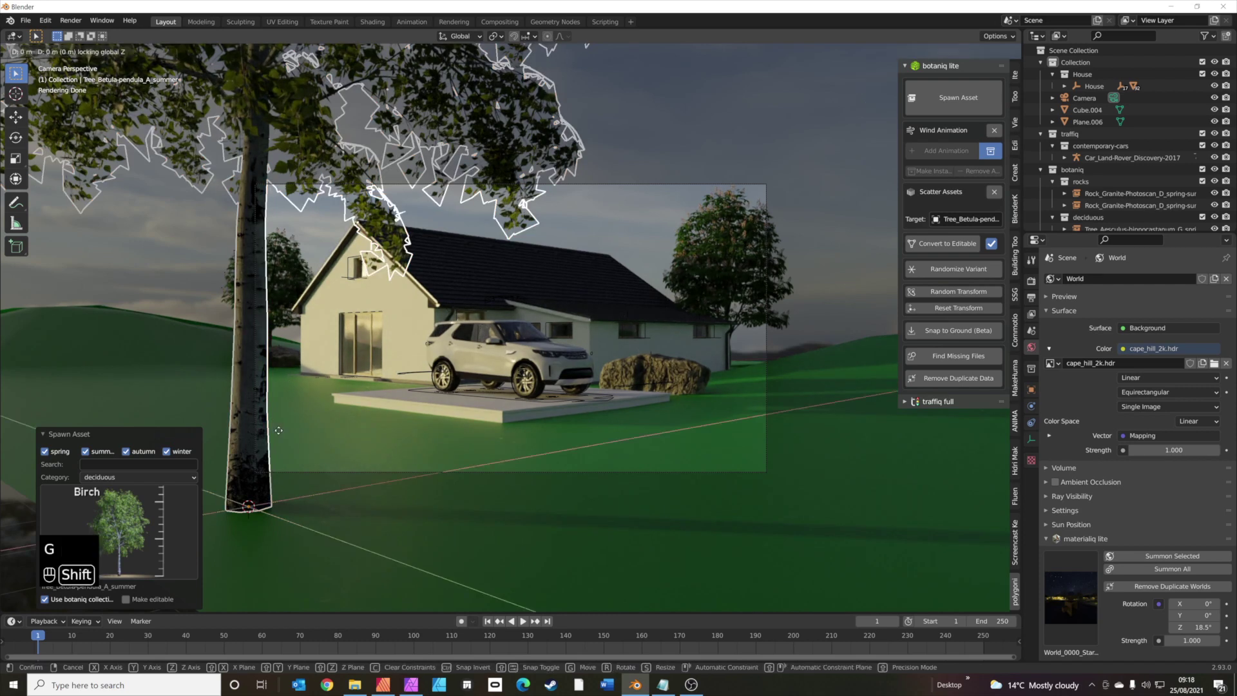
{"action": "key", "text": "shift+z"}
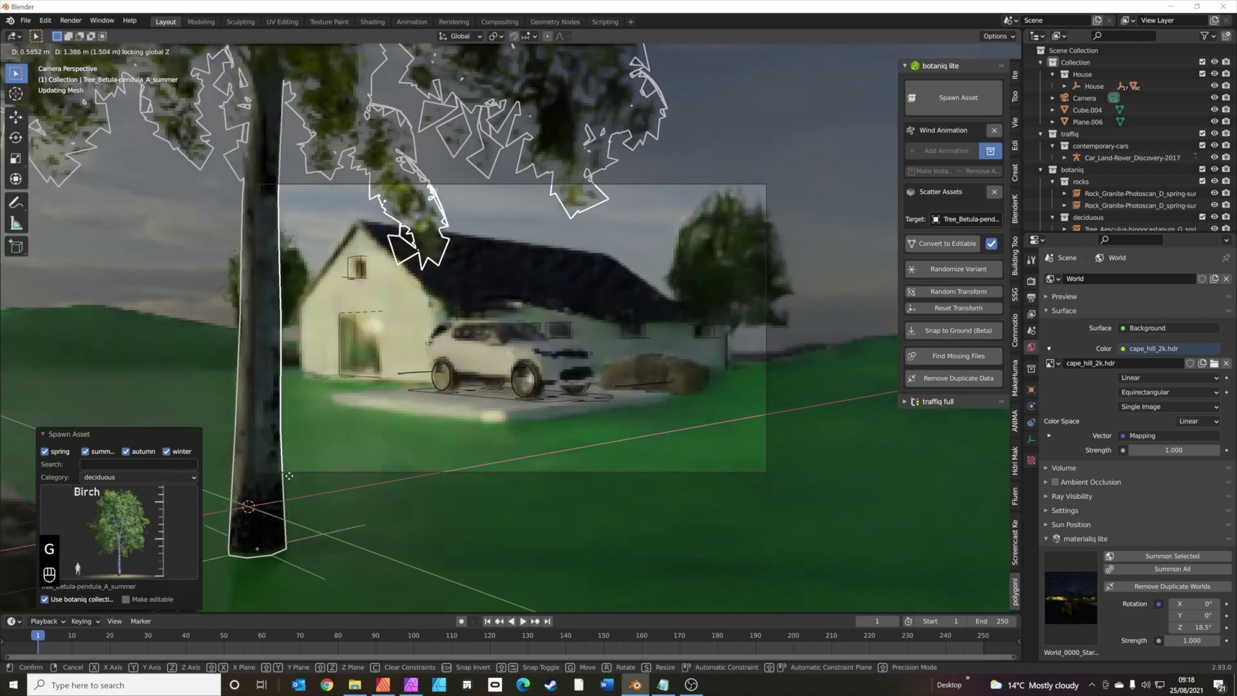
{"action": "left_click", "coordinate": [289, 477]}
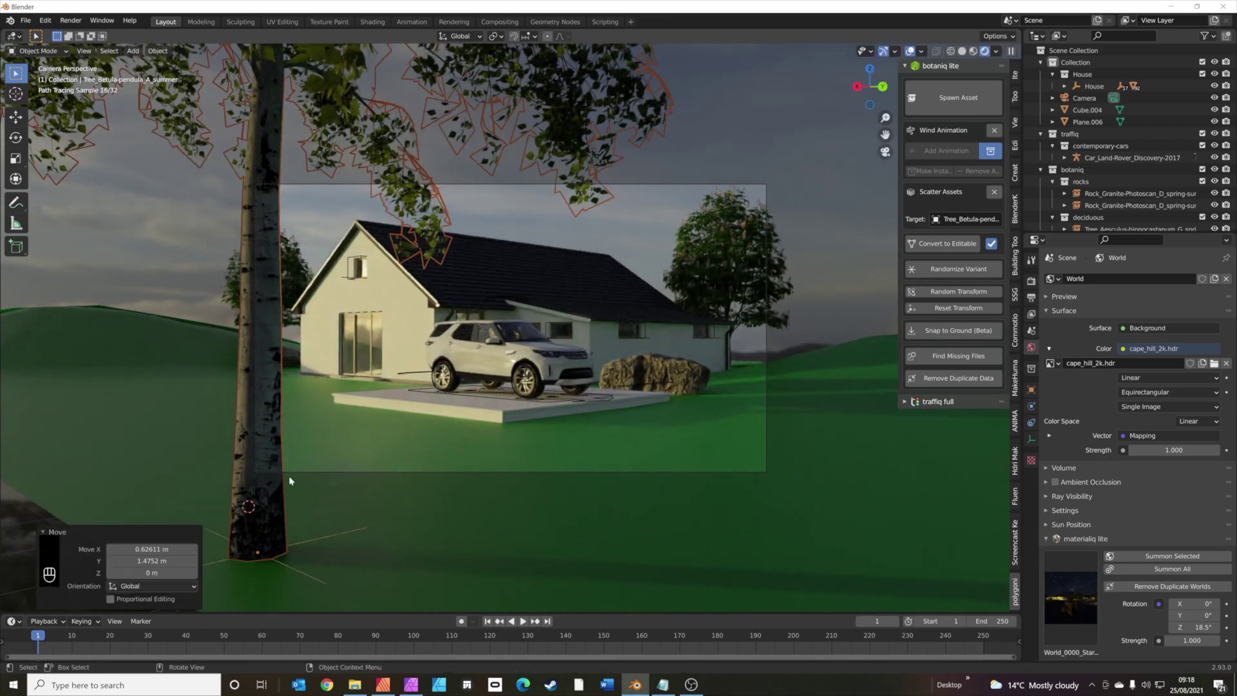
{"action": "left_click", "coordinate": [960, 295]}
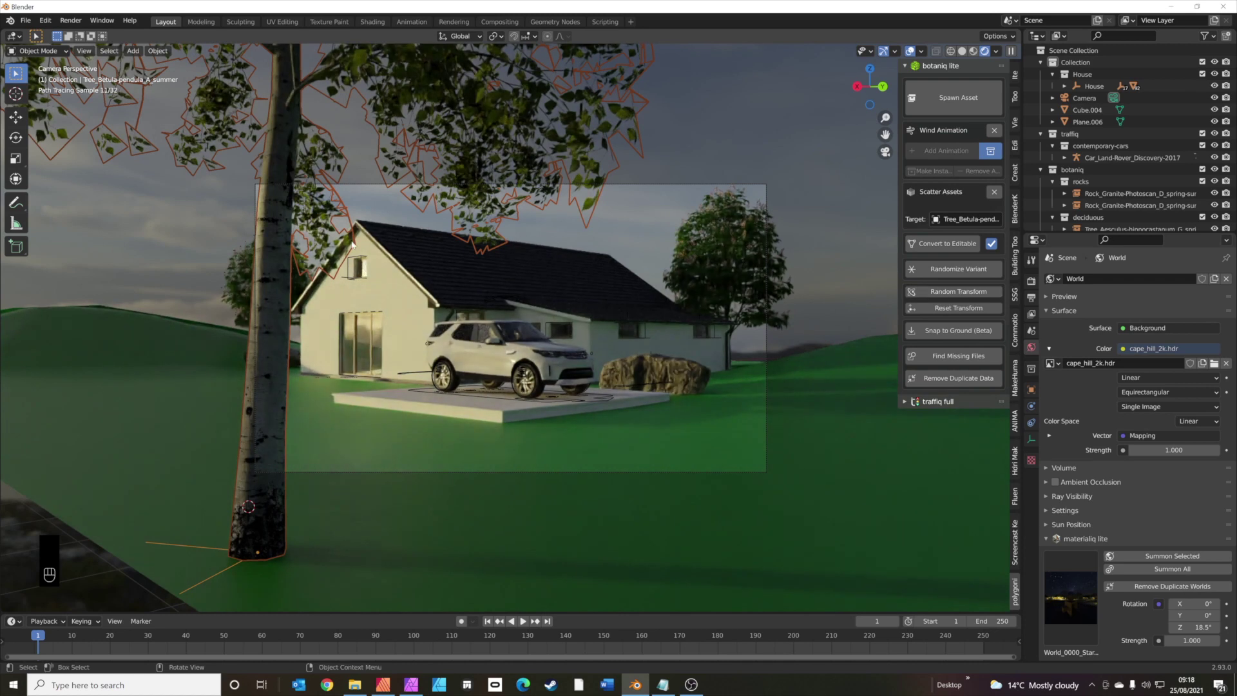
{"action": "left_click", "coordinate": [318, 234]}
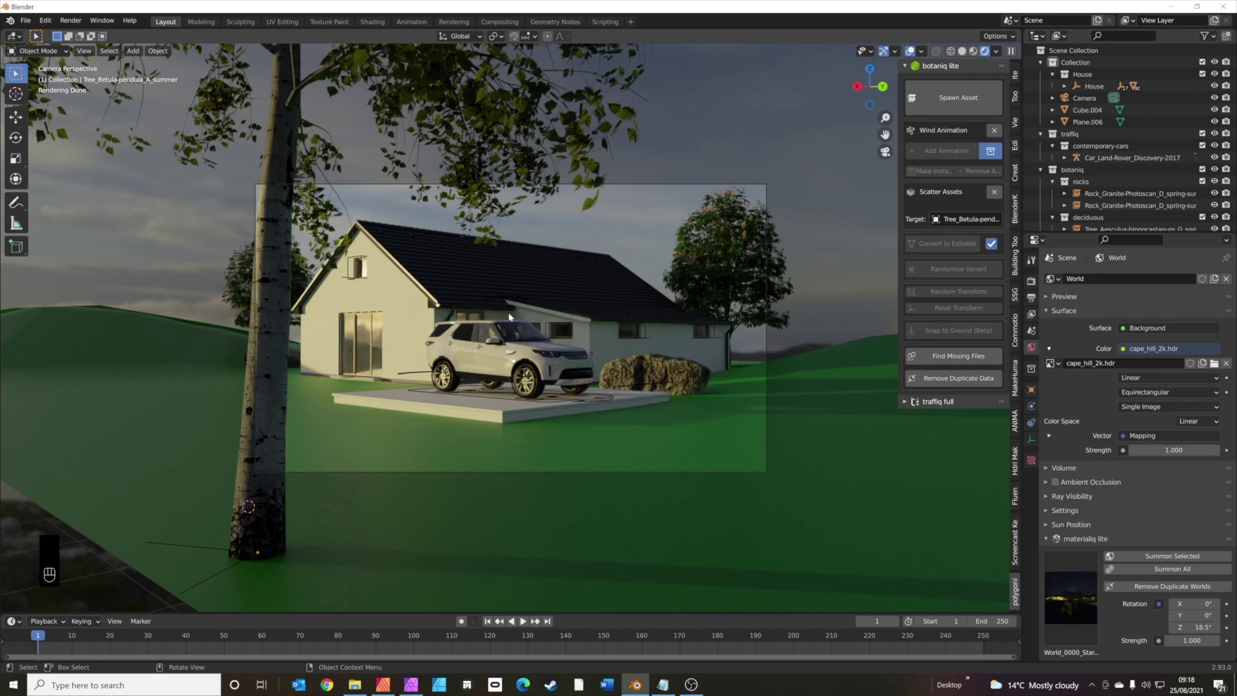
Step: Duplicate the birch by about 3.79 m in X, 3.87 m in Y and -0.42 m in Z across the camera frame and deselect everything
{"action": "left_click", "coordinate": [274, 351]}
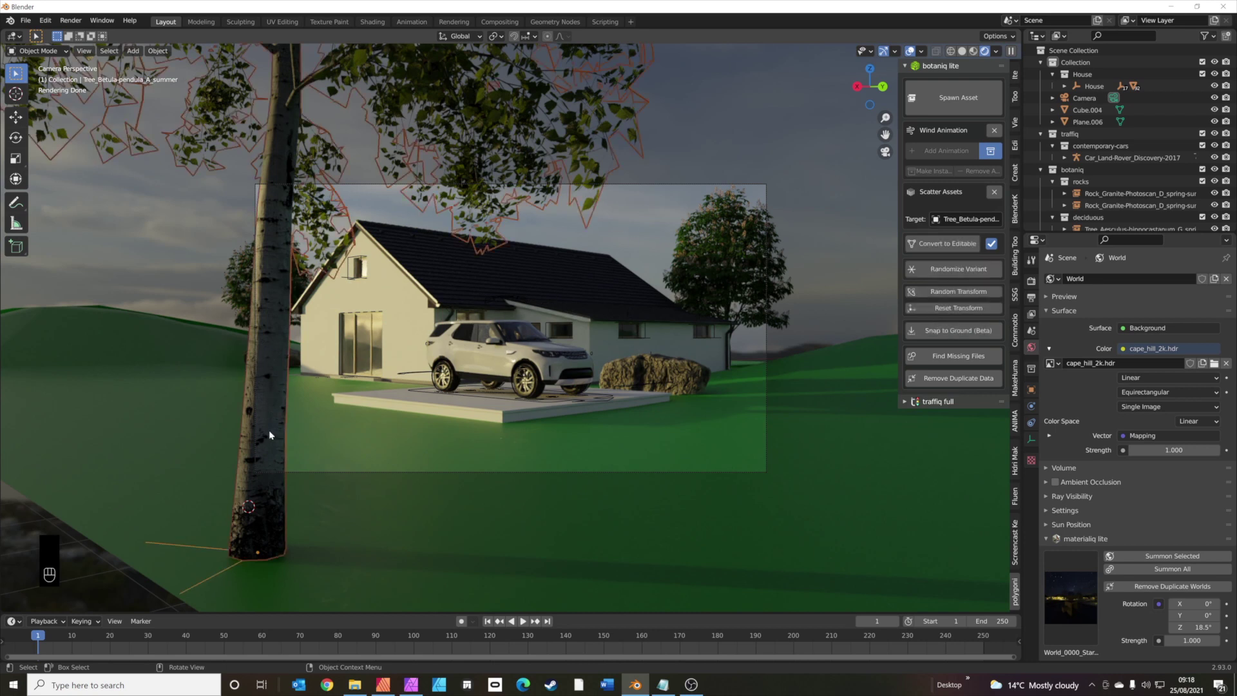
{"action": "key", "text": "shift+d"}
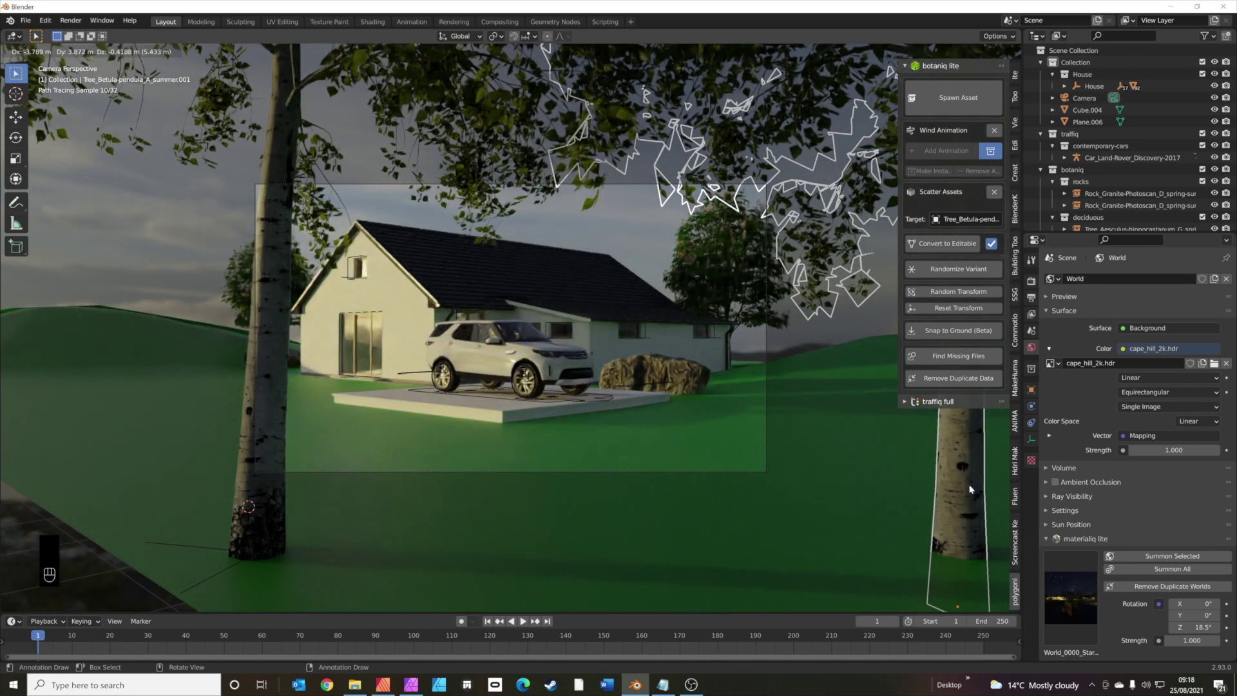
{"action": "left_click", "coordinate": [969, 489]}
{"action": "left_click", "coordinate": [704, 201]}
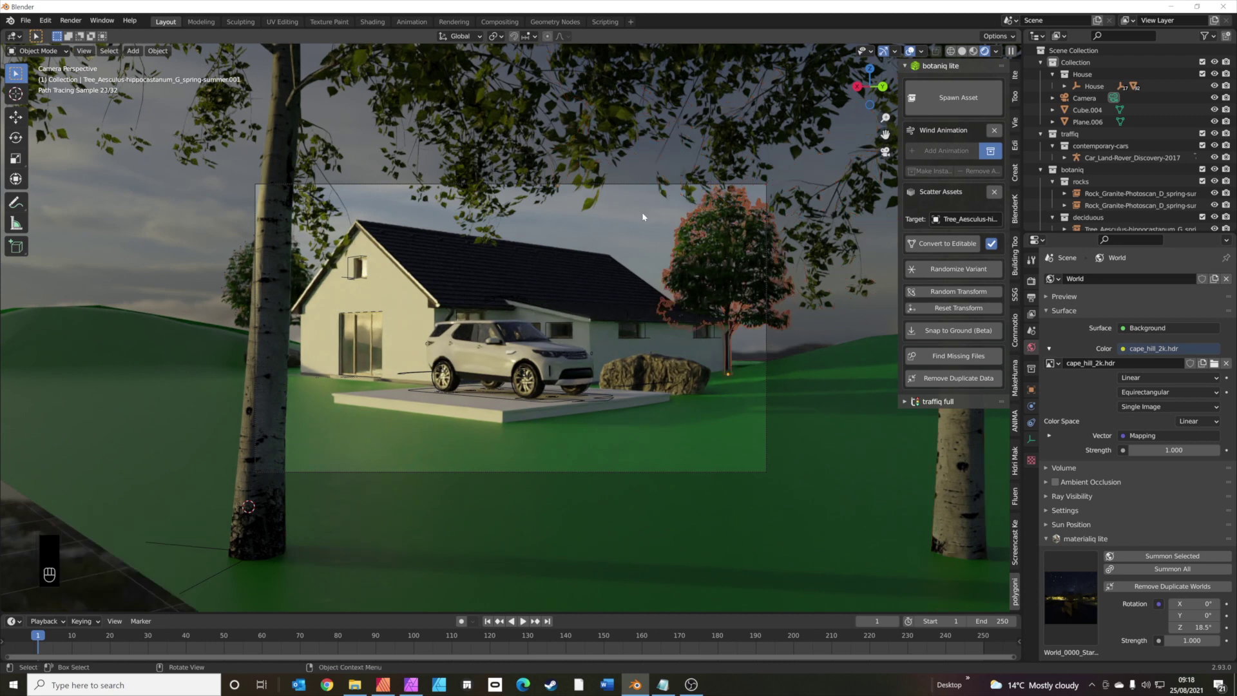
{"action": "left_click", "coordinate": [381, 202]}
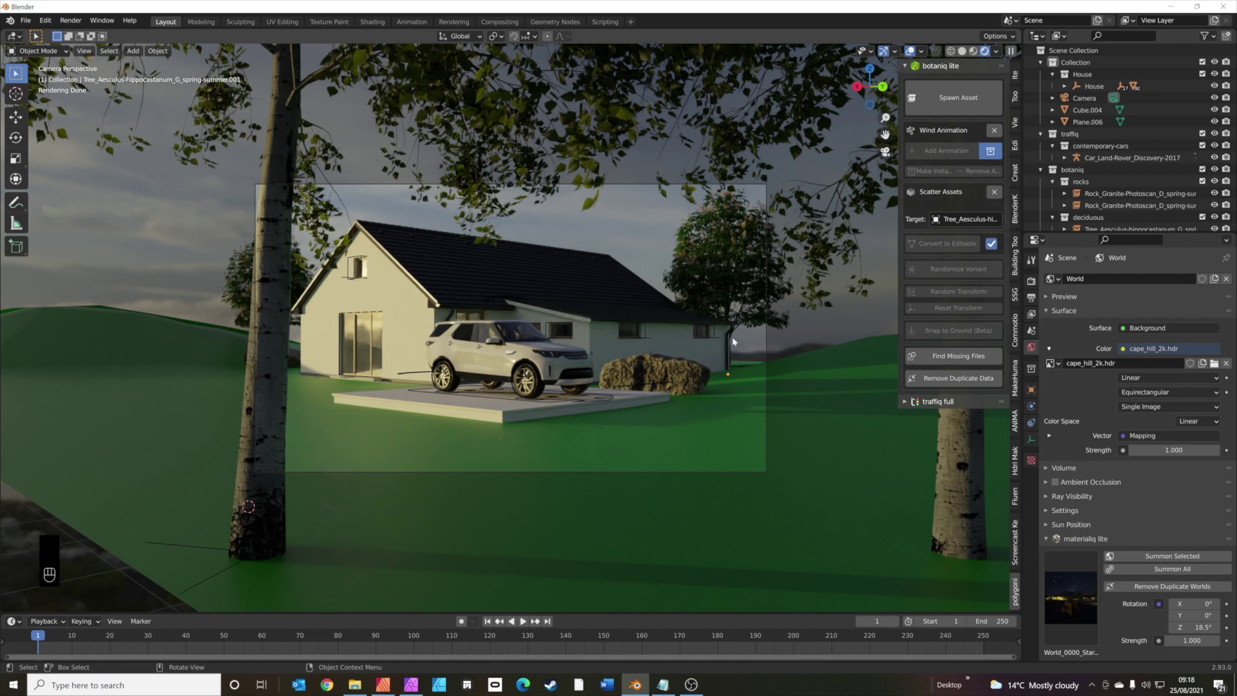
Step: Apply the location, rotation and scale transforms of the slab under the car
{"action": "left_click", "coordinate": [428, 403]}
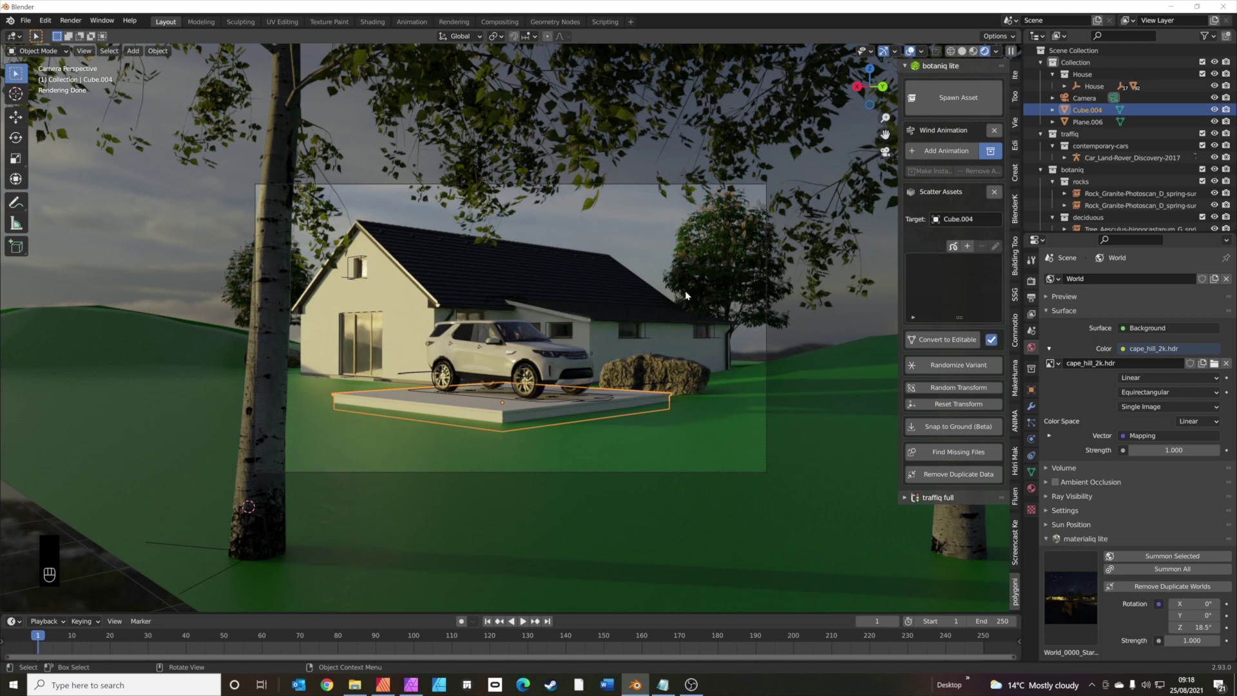
{"action": "key", "text": "ctrl+a"}
{"action": "left_click", "coordinate": [573, 428]}
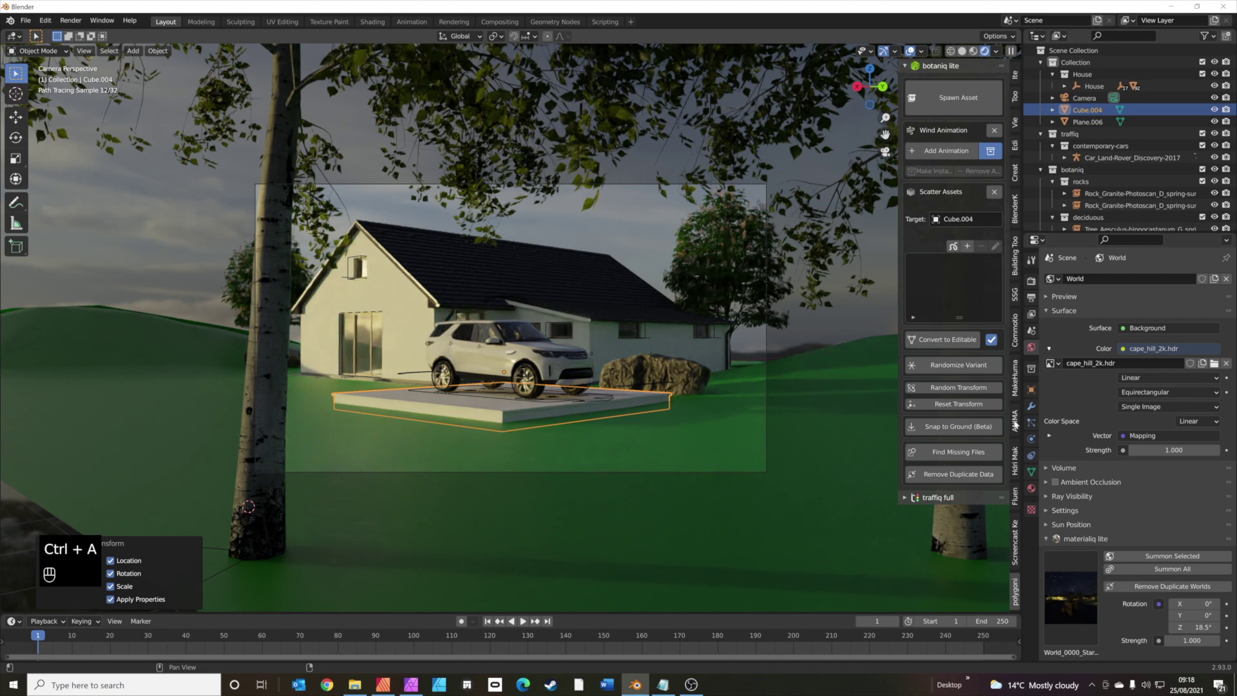
Step: Search the BlenderKit materials for "paver" and apply Paver stone 46 to the slab
{"action": "left_click", "coordinate": [1014, 206]}
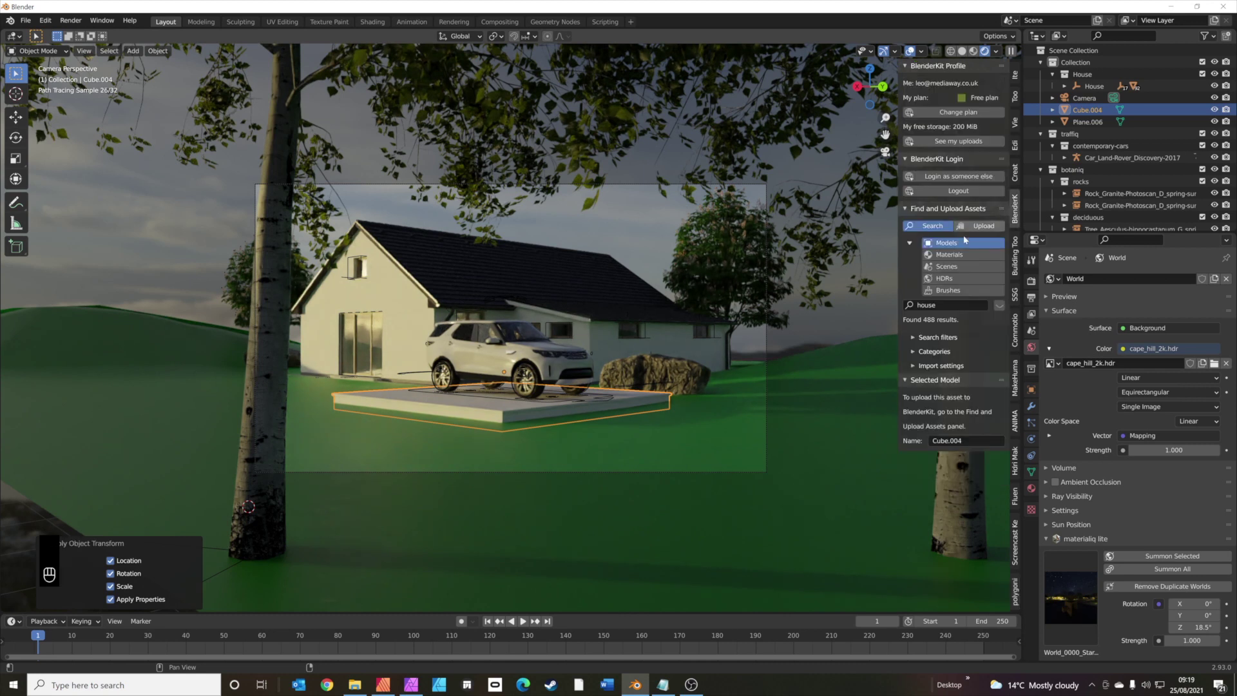
{"action": "left_click", "coordinate": [952, 254]}
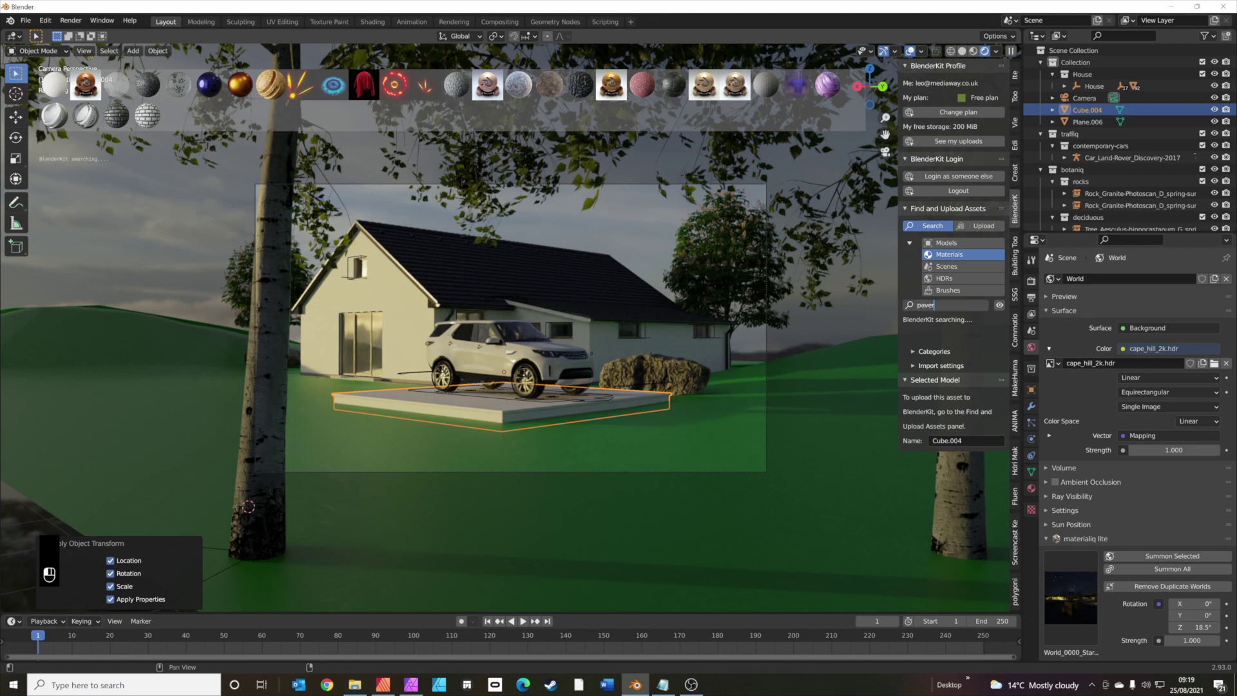
{"action": "key", "text": "Return"}
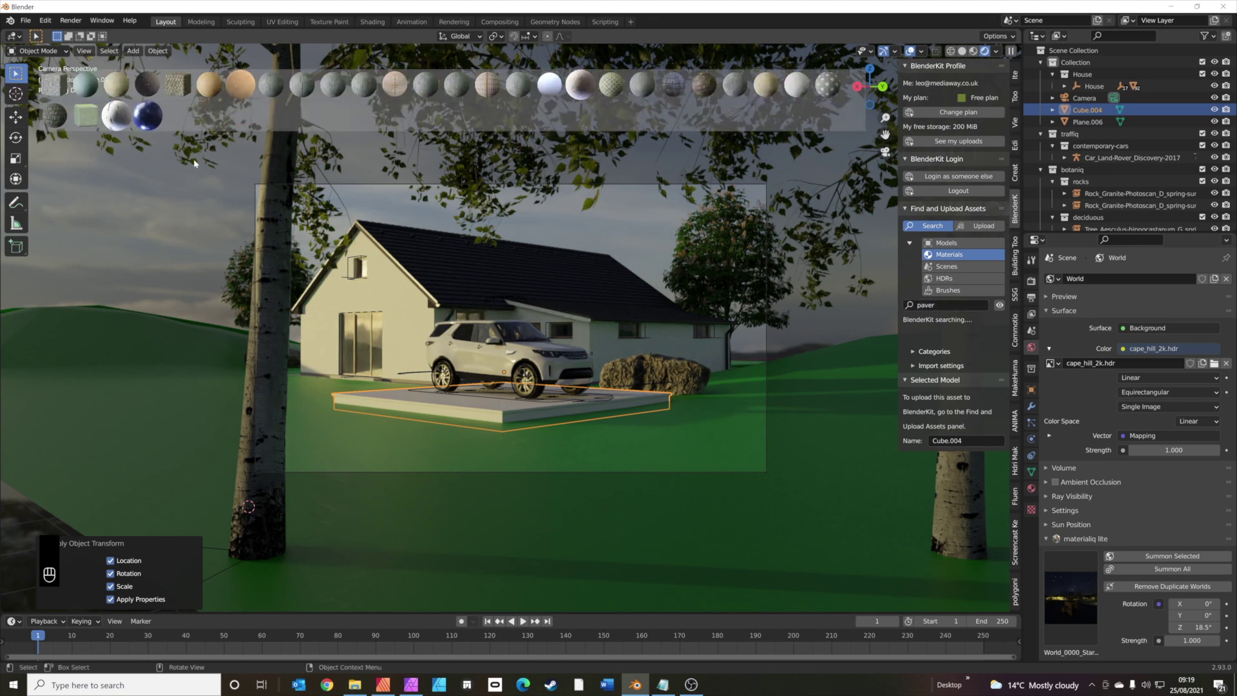
{"action": "mouse_move", "coordinate": [60, 87]}
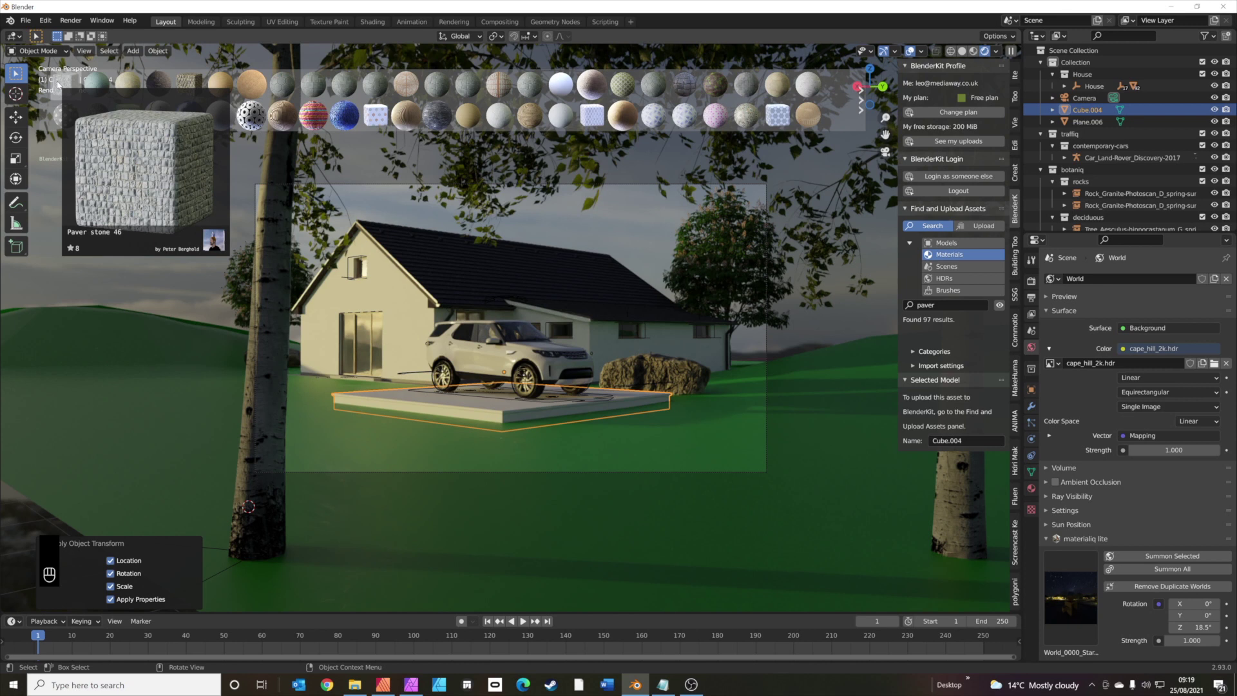
{"action": "left_click_drag", "start_coordinate": [57, 84], "coordinate": [502, 413]}
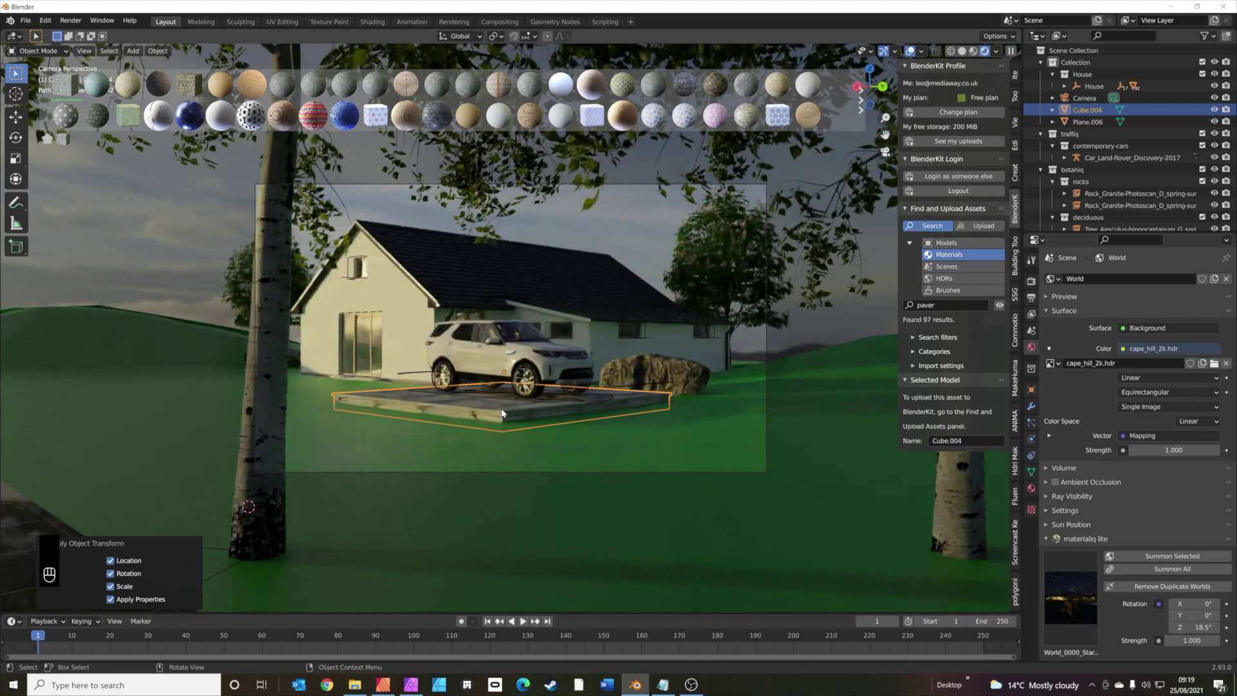
Step: Show the slab's object material nodes in the Shading workspace and move the paving-stone group node beside the Material Output
{"action": "middle_click_drag", "start_coordinate": [515, 425], "coordinate": [740, 281]}
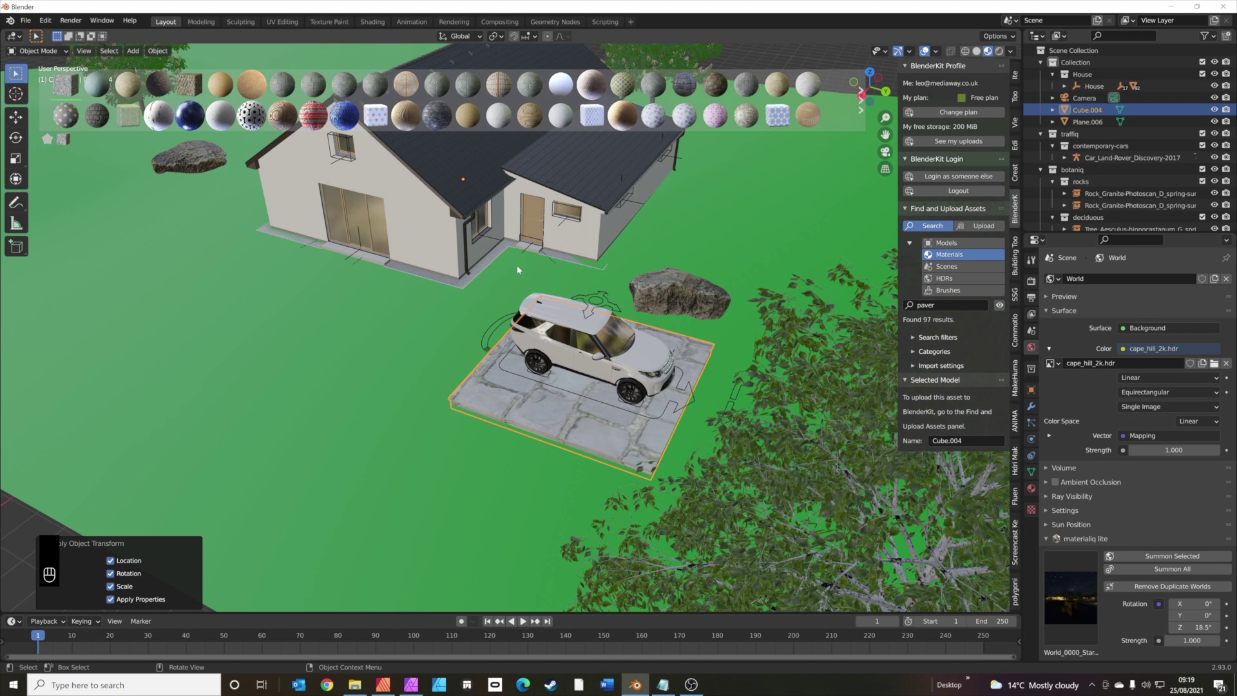
{"action": "left_click", "coordinate": [377, 22]}
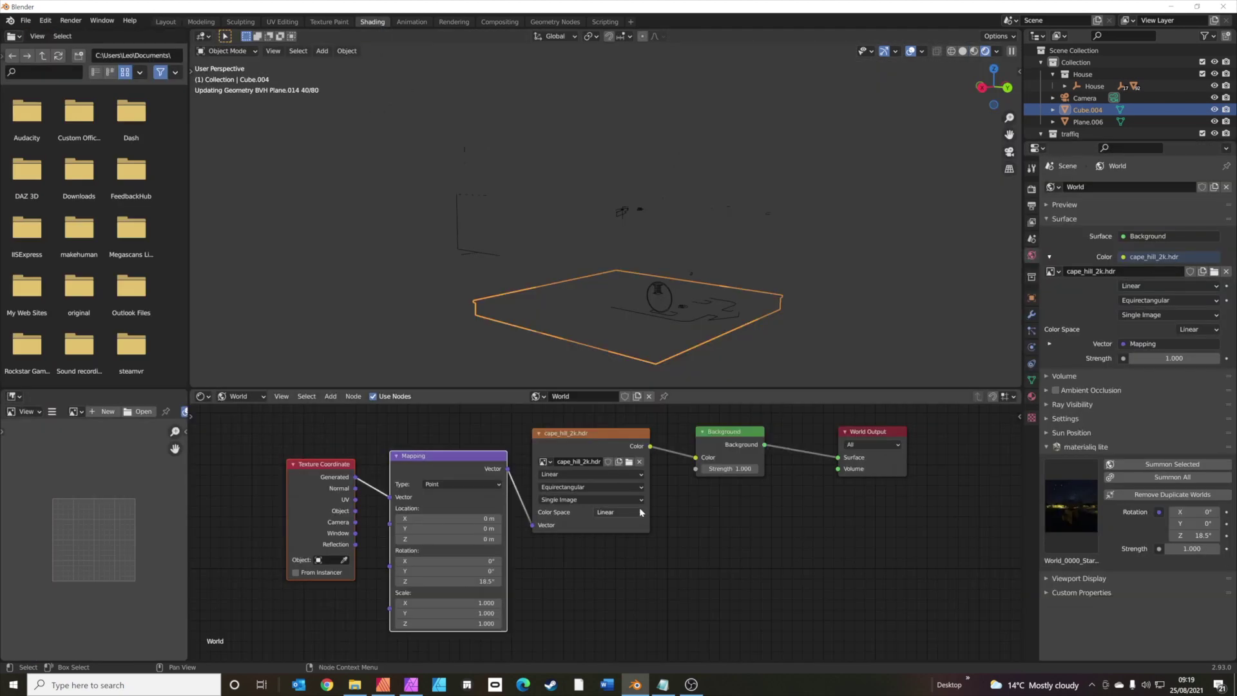
{"action": "left_click", "coordinate": [239, 396]}
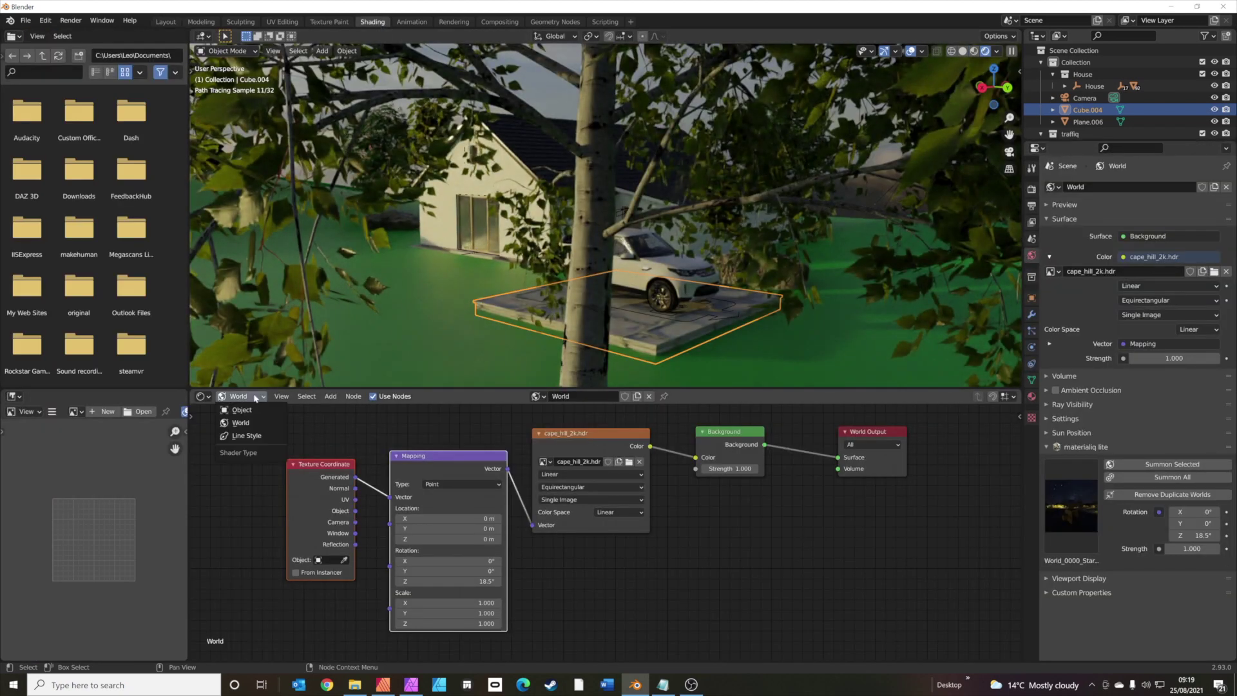
{"action": "left_click", "coordinate": [240, 406]}
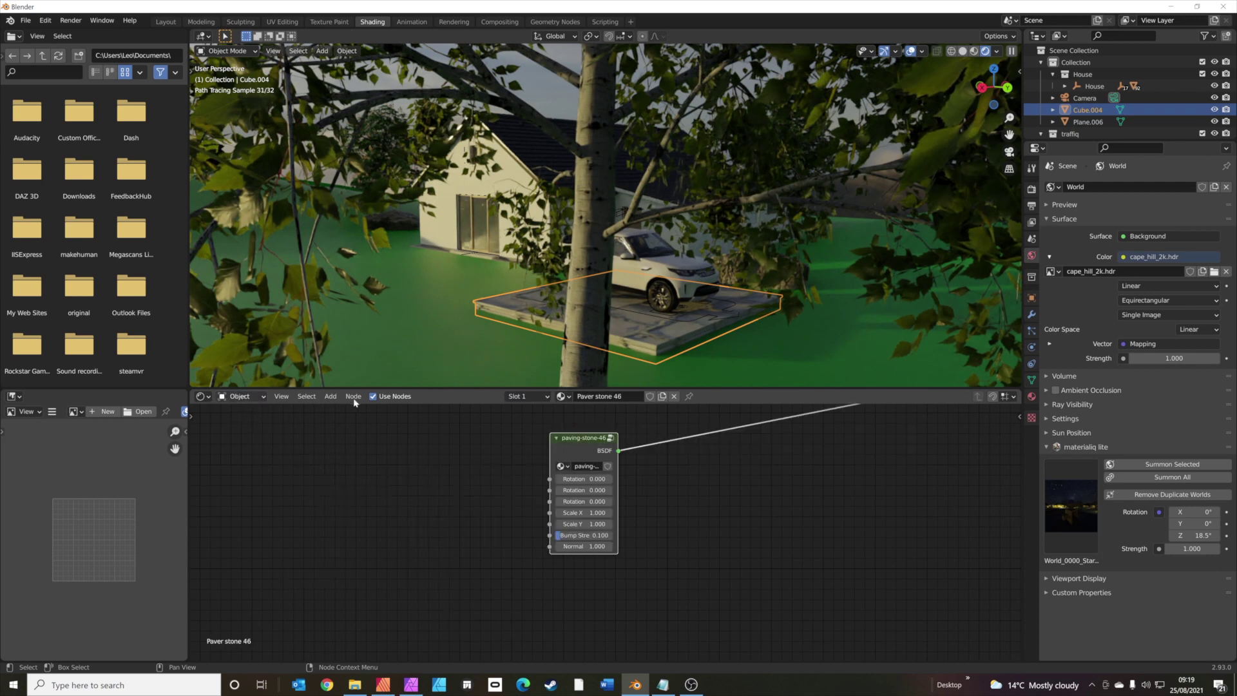
{"action": "middle_click_drag", "start_coordinate": [685, 486], "coordinate": [539, 560]}
{"action": "left_click_drag", "start_coordinate": [442, 520], "coordinate": [704, 442]}
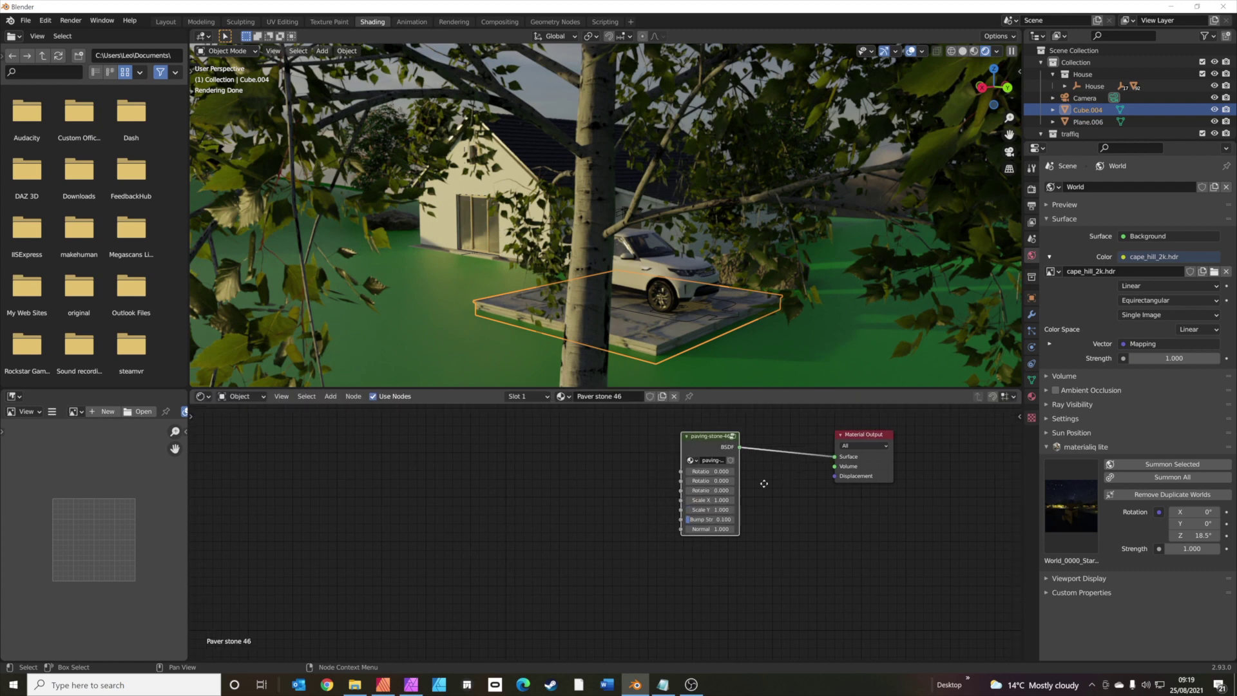
{"action": "middle_click_drag", "start_coordinate": [764, 483], "coordinate": [638, 519]}
{"action": "scroll", "coordinate": [623, 526], "scroll_direction": "up", "scroll_amount": 4}
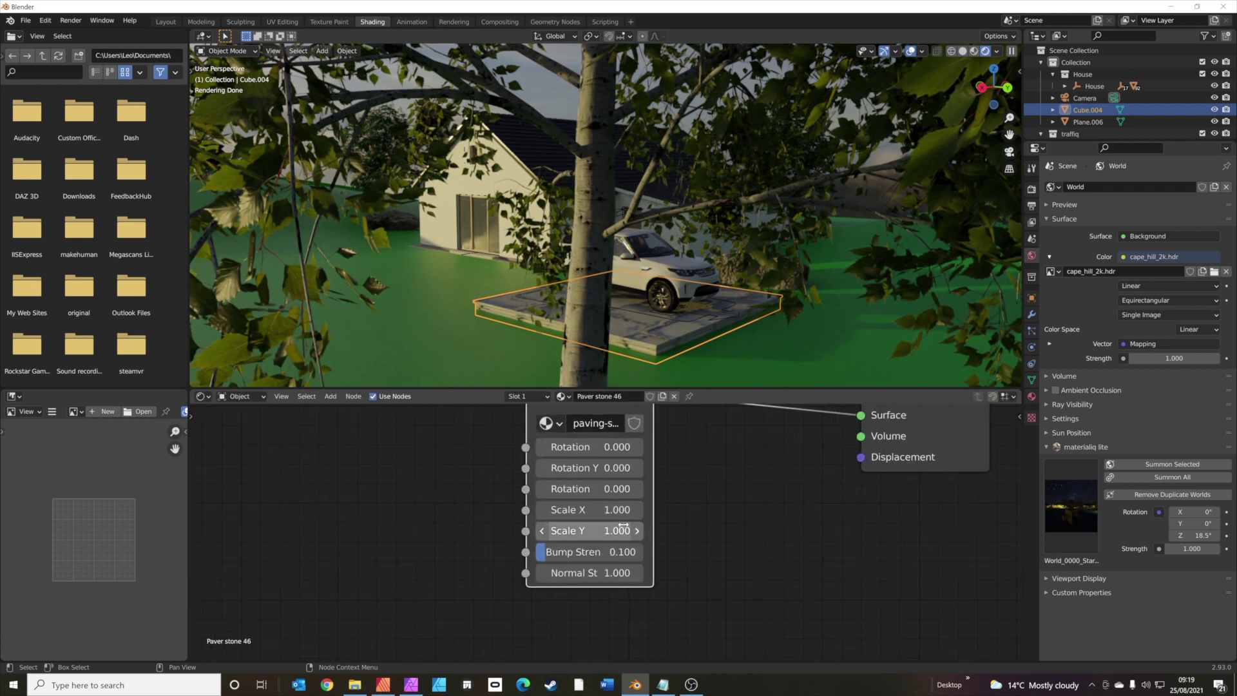
{"action": "scroll", "coordinate": [623, 527], "scroll_direction": "up", "scroll_amount": 1}
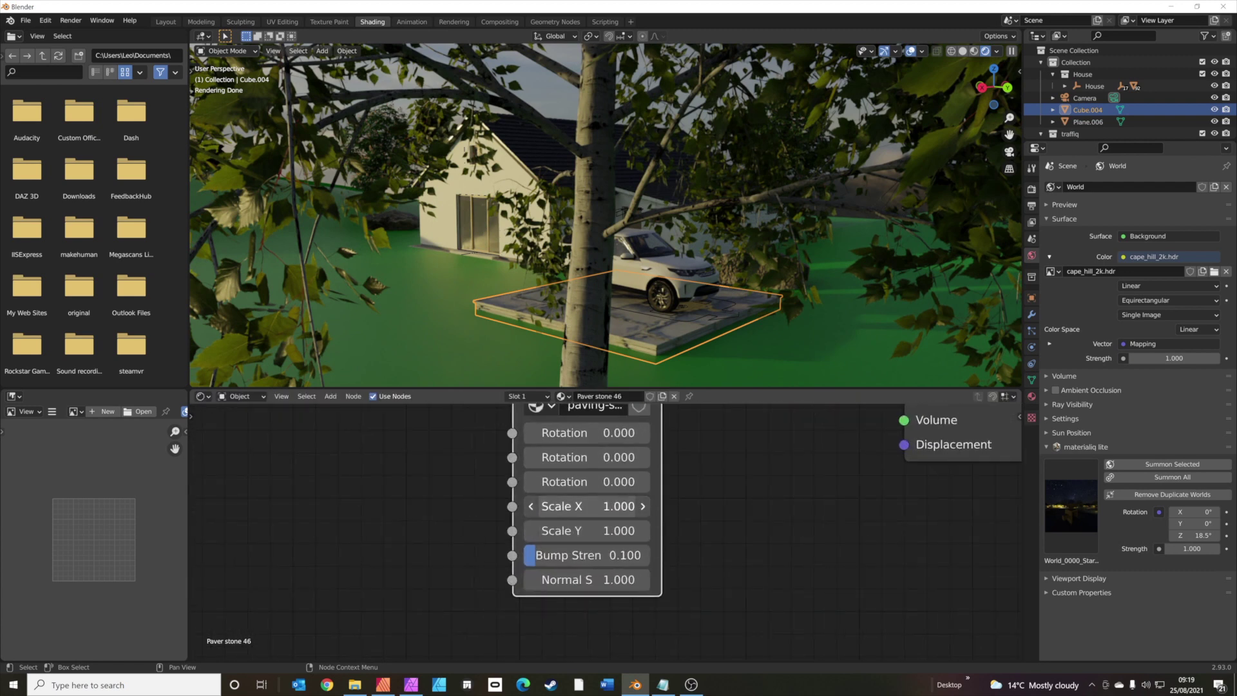
Step: Set the paving-stone node's Scale X to -4.8 and Scale Y to -3.2
{"action": "mouse_move", "coordinate": [588, 505]}
{"action": "left_mouse_down"}
{"action": "mouse_move", "coordinate": [567, 506]}
{"action": "mouse_move", "coordinate": [618, 506]}
{"action": "left_mouse_up"}
{"action": "key", "text": "Escape"}
{"action": "scroll", "coordinate": [693, 332], "scroll_direction": "up", "scroll_amount": 5}
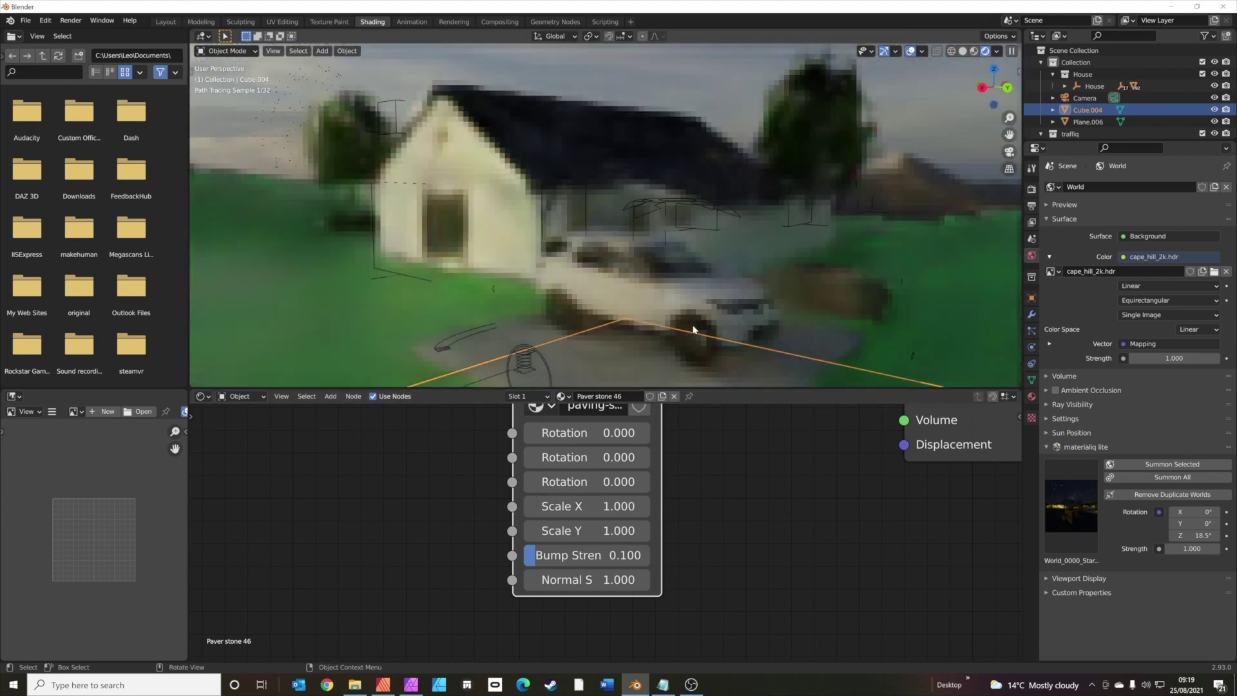
{"action": "scroll", "coordinate": [693, 332], "scroll_direction": "down", "scroll_amount": 5}
{"action": "scroll", "coordinate": [692, 329], "scroll_direction": "up", "scroll_amount": 4}
{"action": "middle_click_drag", "start_coordinate": [692, 329], "coordinate": [646, 370]}
{"action": "left_click_drag", "start_coordinate": [609, 506], "coordinate": [567, 505]}
{"action": "left_click_drag", "start_coordinate": [609, 531], "coordinate": [580, 530]}
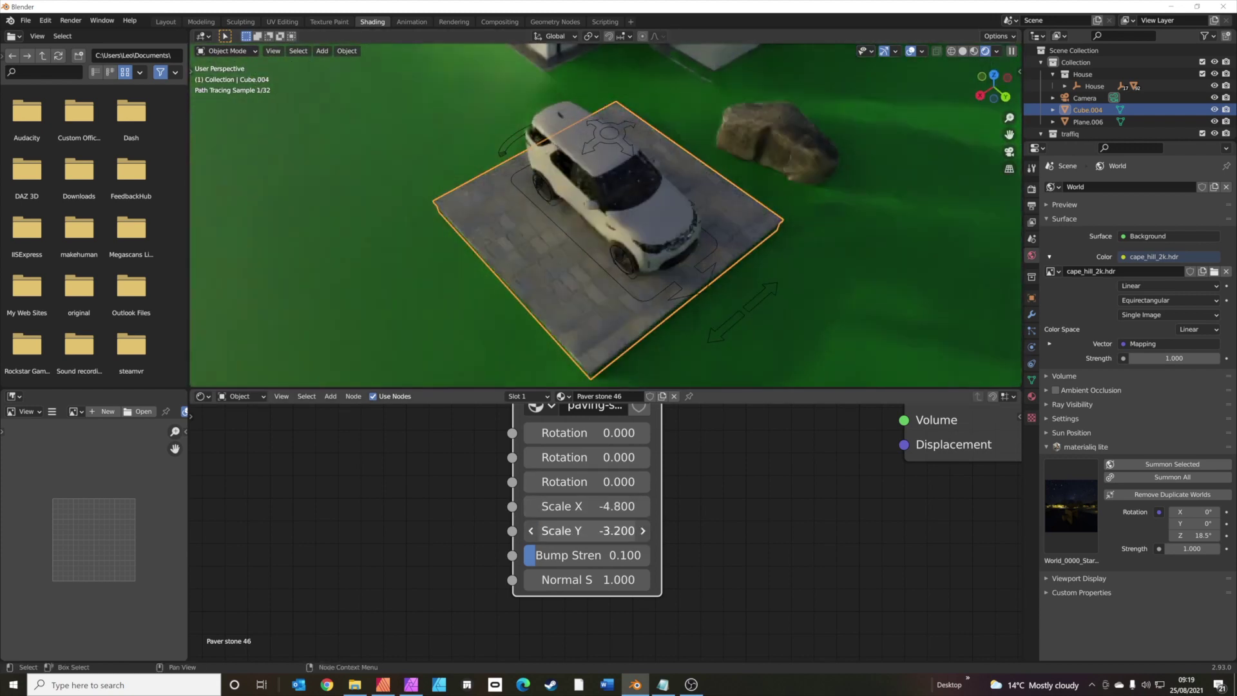
Step: Set both Scale X and Scale Y of the paving-stone node to -7
{"action": "double_click", "coordinate": [586, 505]}
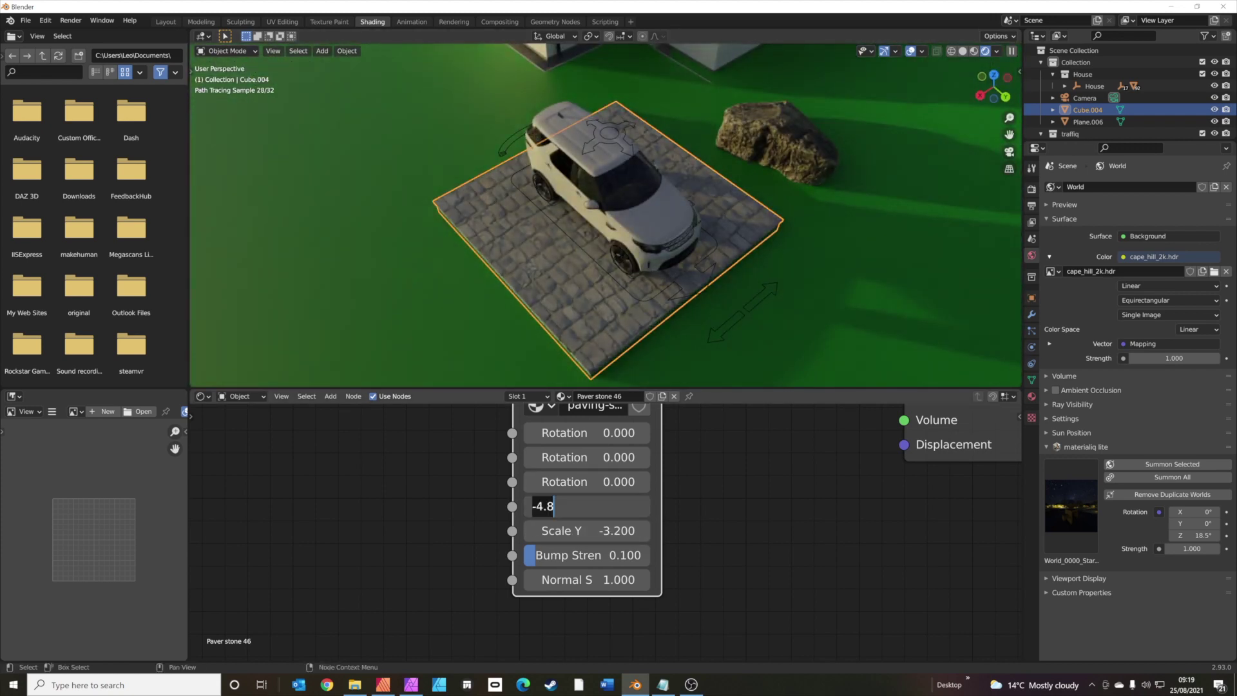
{"action": "type", "text": "-7"}
{"action": "key", "text": "Tab"}
{"action": "type", "text": "-7"}
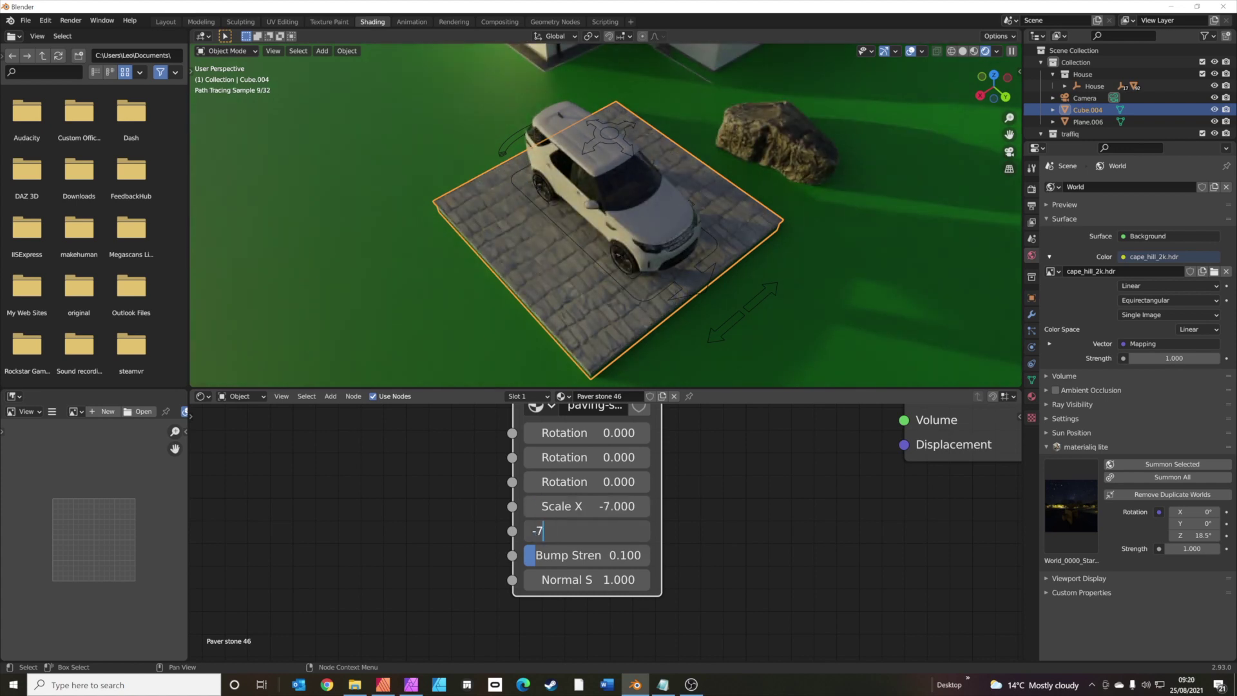
{"action": "key", "text": "Tab"}
{"action": "key", "text": "Return"}
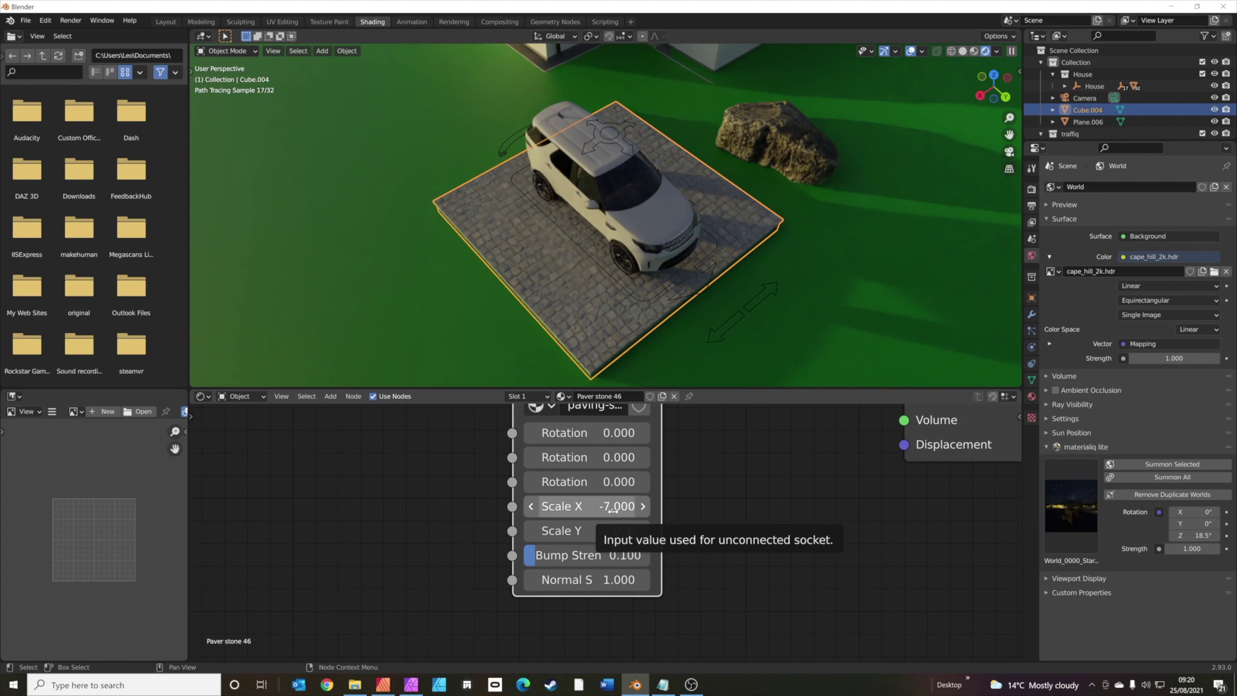
Step: Set the paving-stone node's Scale X to -10 and Scale Y to 10
{"action": "left_click", "coordinate": [612, 508]}
{"action": "key", "text": "BackSpace"}
{"action": "type", "text": "-10"}
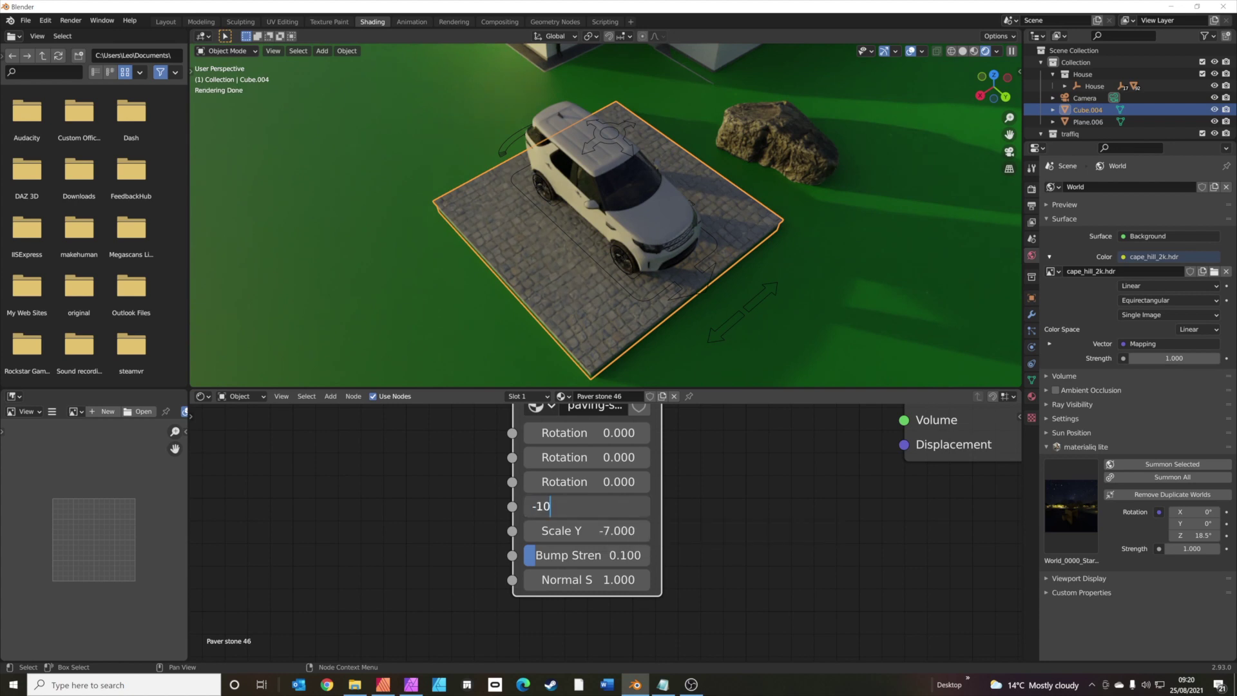
{"action": "key", "text": "Tab"}
{"action": "type", "text": "+10"}
{"action": "key", "text": "Tab"}
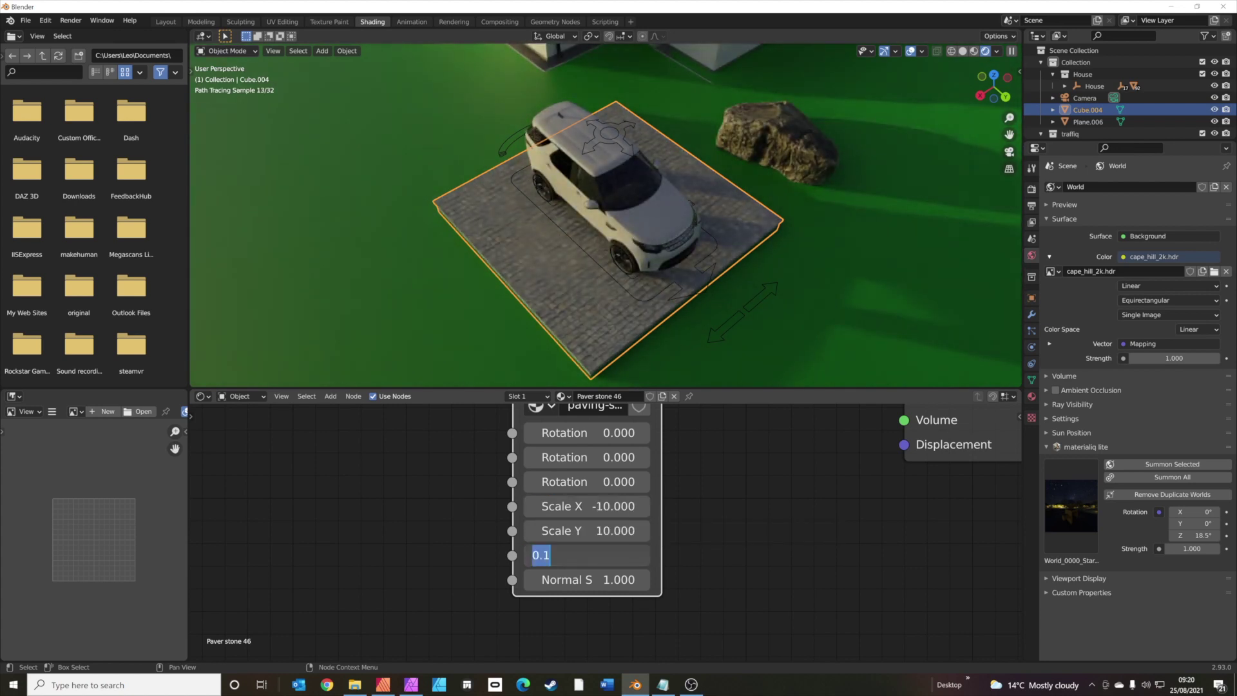
{"action": "key", "text": "Return"}
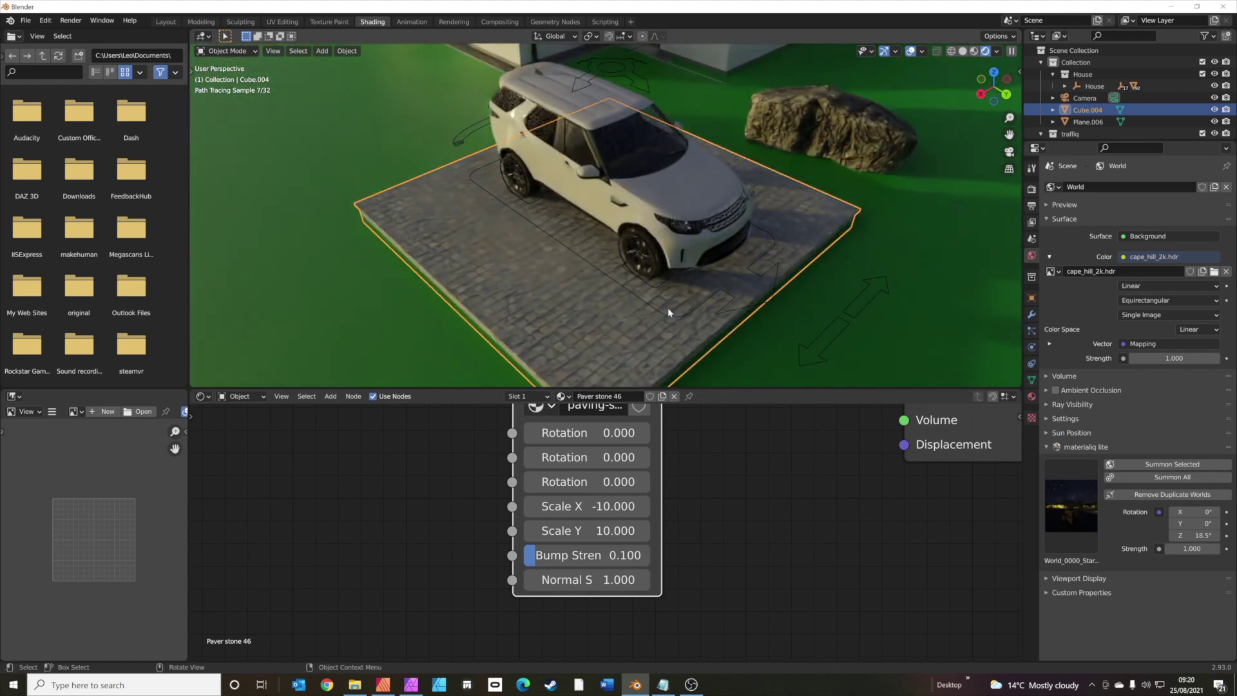
Step: Check the paved slab through the camera and return to the Layout workspace in camera view
{"action": "key", "text": "KP_0"}
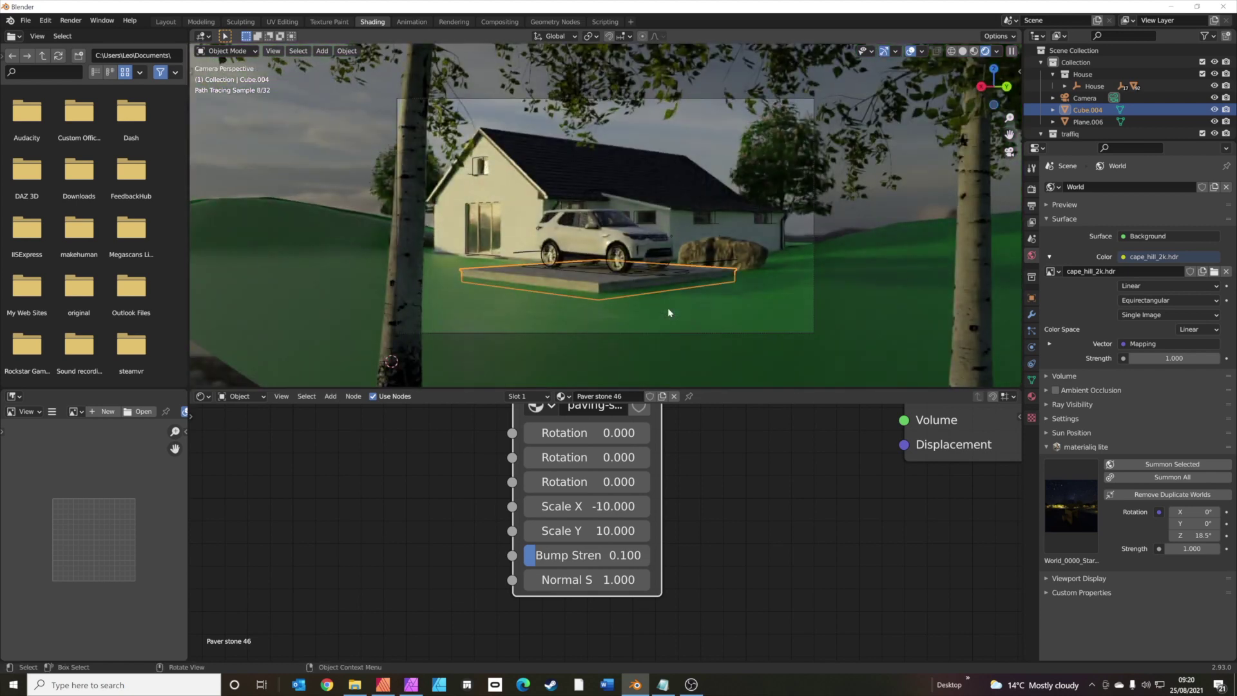
{"action": "scroll", "coordinate": [668, 313], "scroll_direction": "up", "scroll_amount": 5}
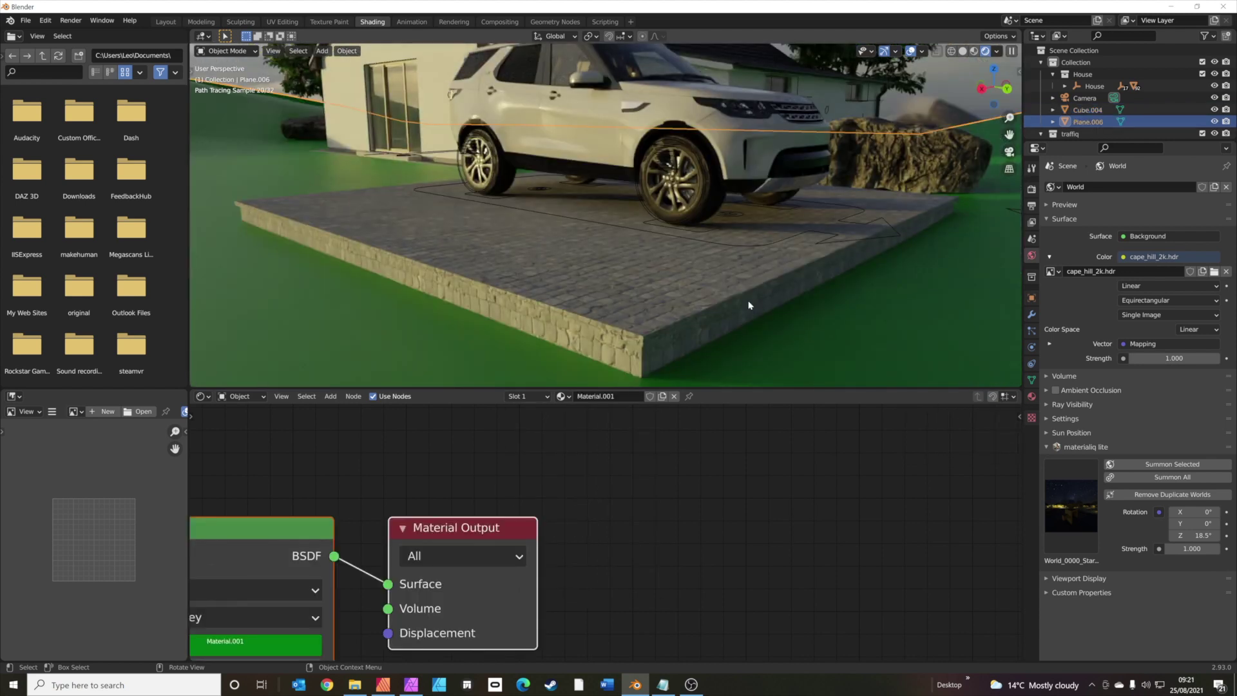
{"action": "key", "text": "KP_0"}
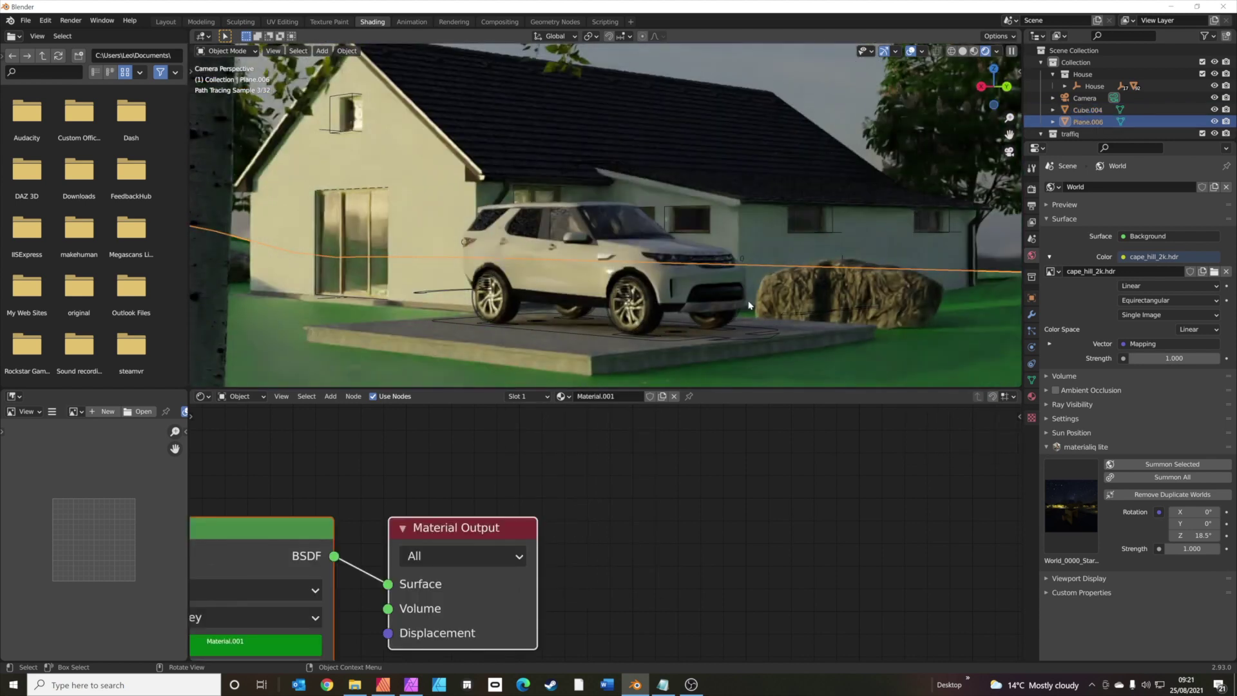
{"action": "left_click", "coordinate": [166, 22]}
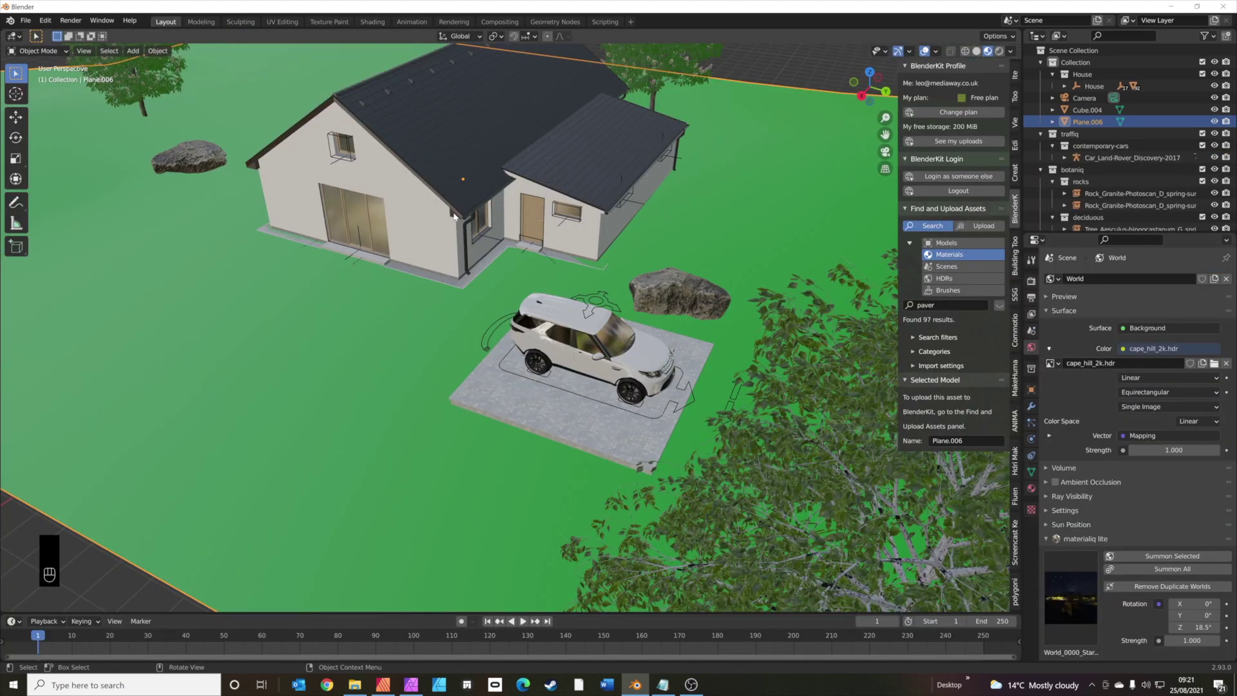
{"action": "key", "text": "KP_0"}
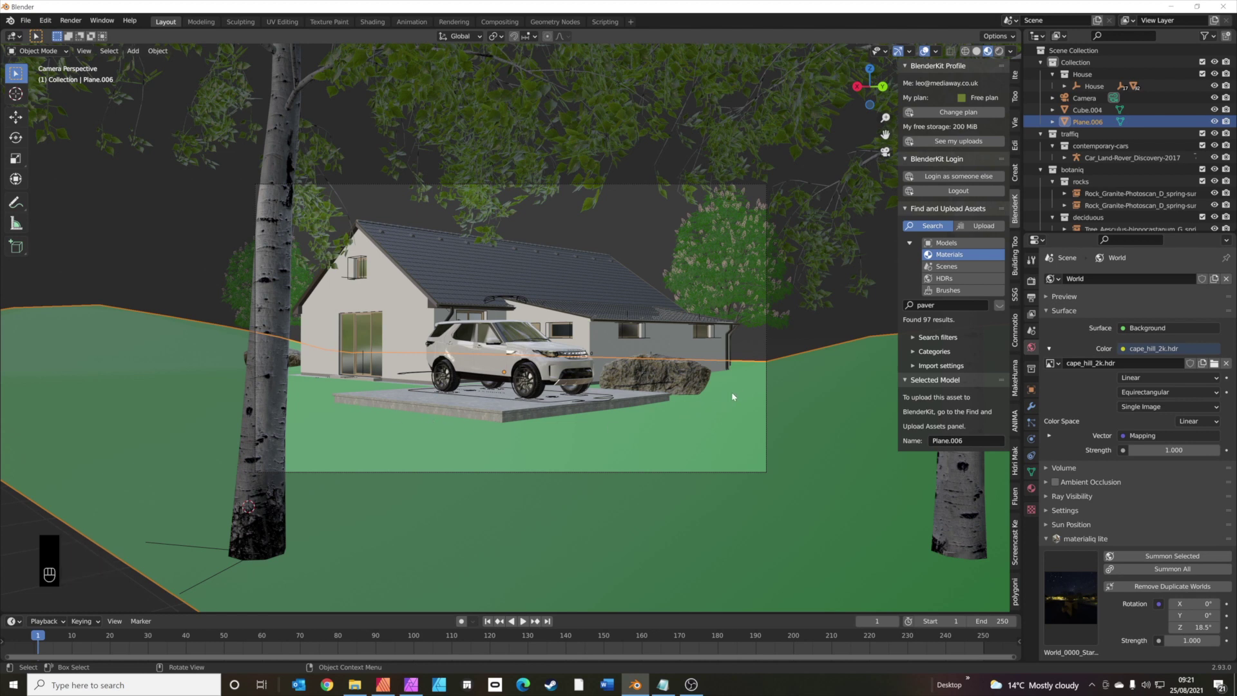
Step: Duplicate the chestnut behind the house with Z locked by about -24.2 m in X and -10.2 m in Y, and bring up the botaniq lite tools
{"action": "left_click", "coordinate": [748, 293]}
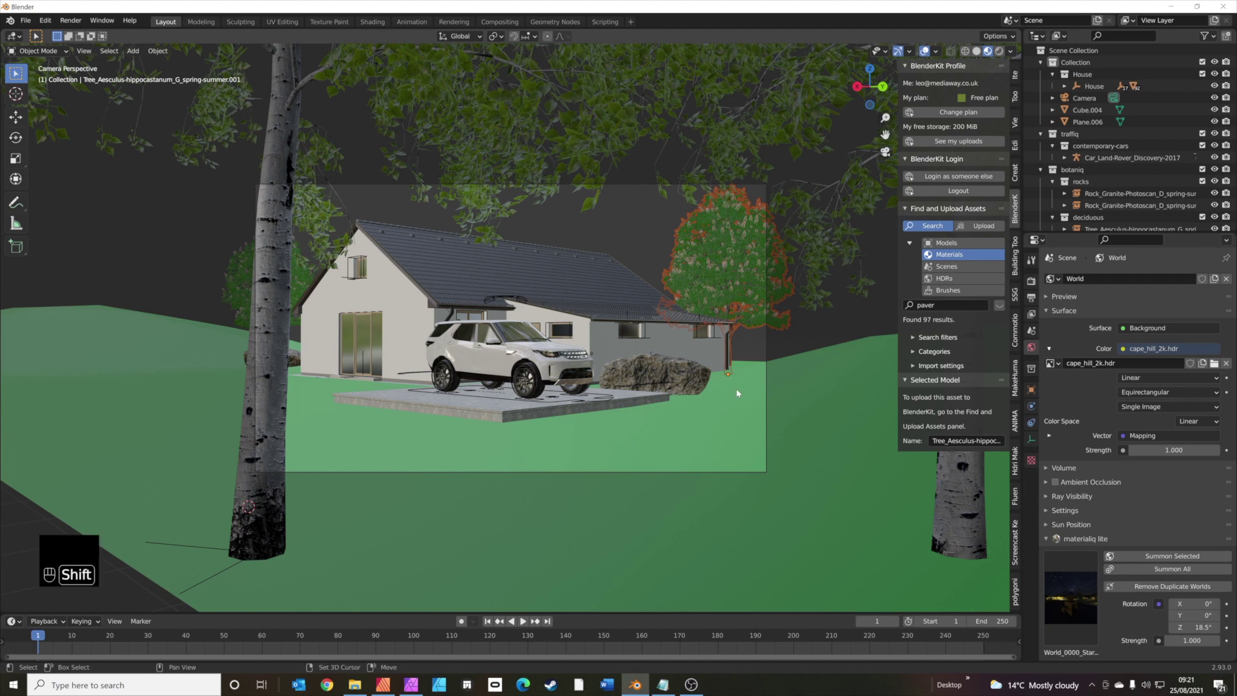
{"action": "key", "text": "shift+d"}
{"action": "key", "text": "shift+z"}
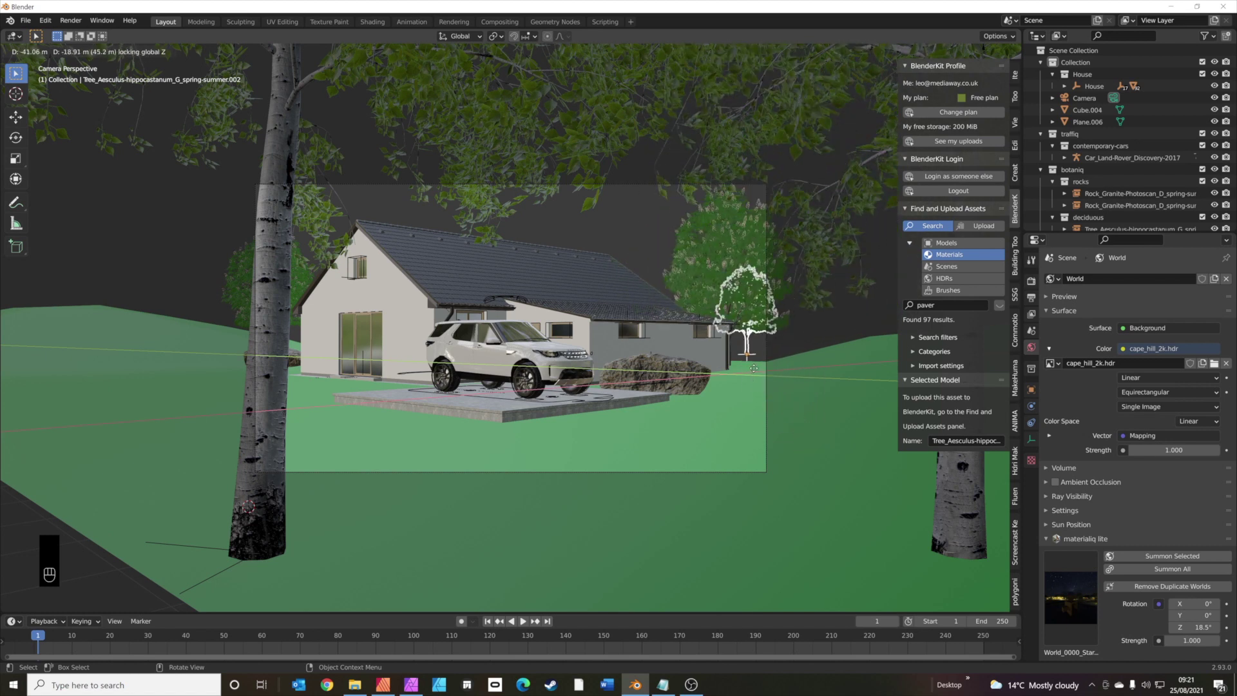
{"action": "left_click", "coordinate": [756, 376]}
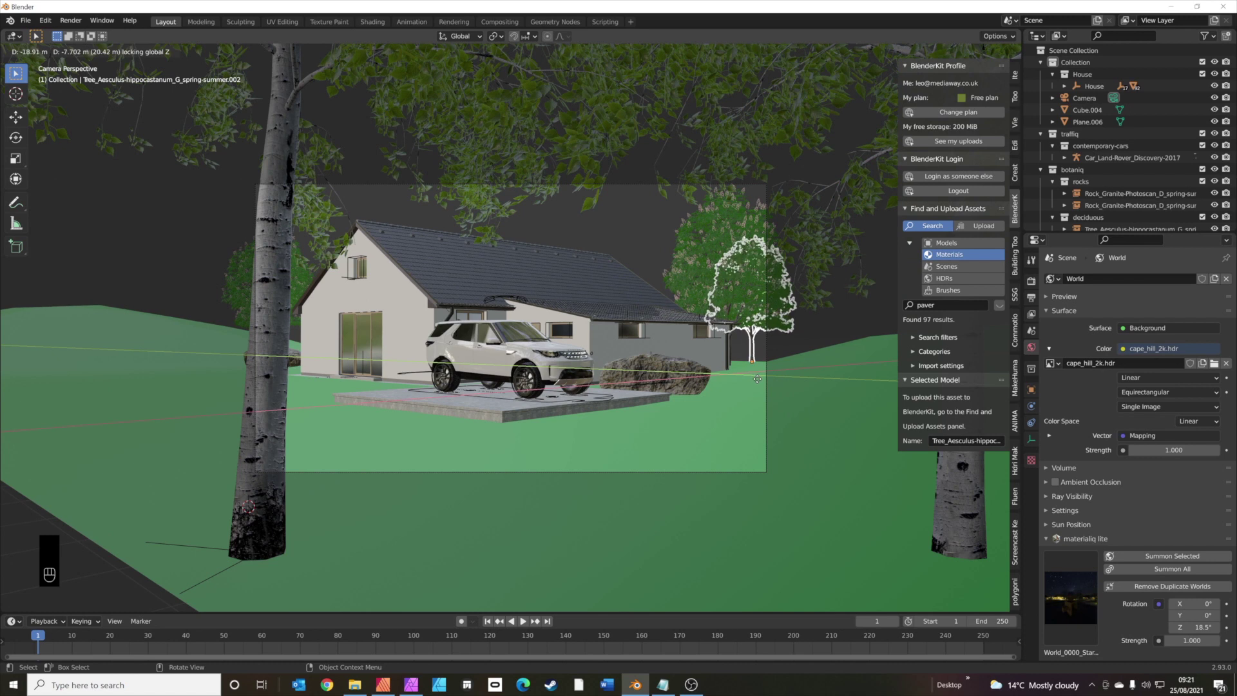
{"action": "left_click", "coordinate": [1017, 587]}
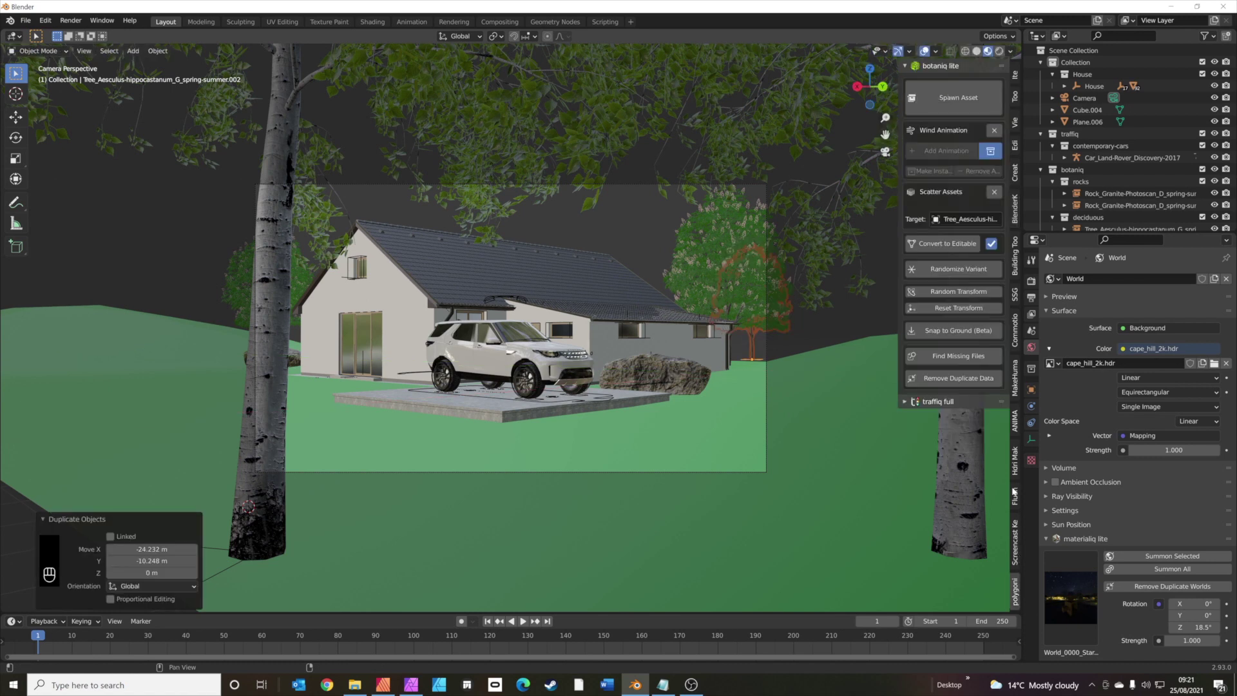
Step: Randomize the new chestnut's transform, lower it about 0.73 m, and shift it about -1.23 m in X, 1.25 m in Y and -0.68 m in Z
{"action": "left_click", "coordinate": [972, 294]}
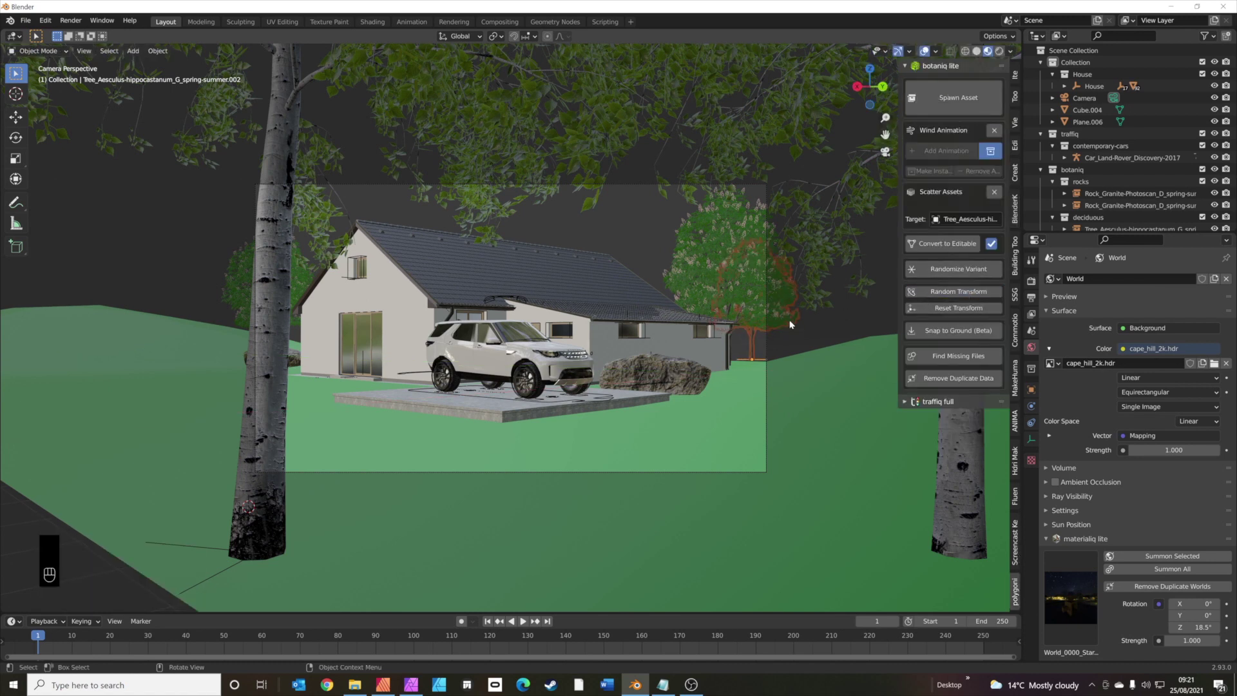
{"action": "key", "text": "g"}
{"action": "key", "text": "z"}
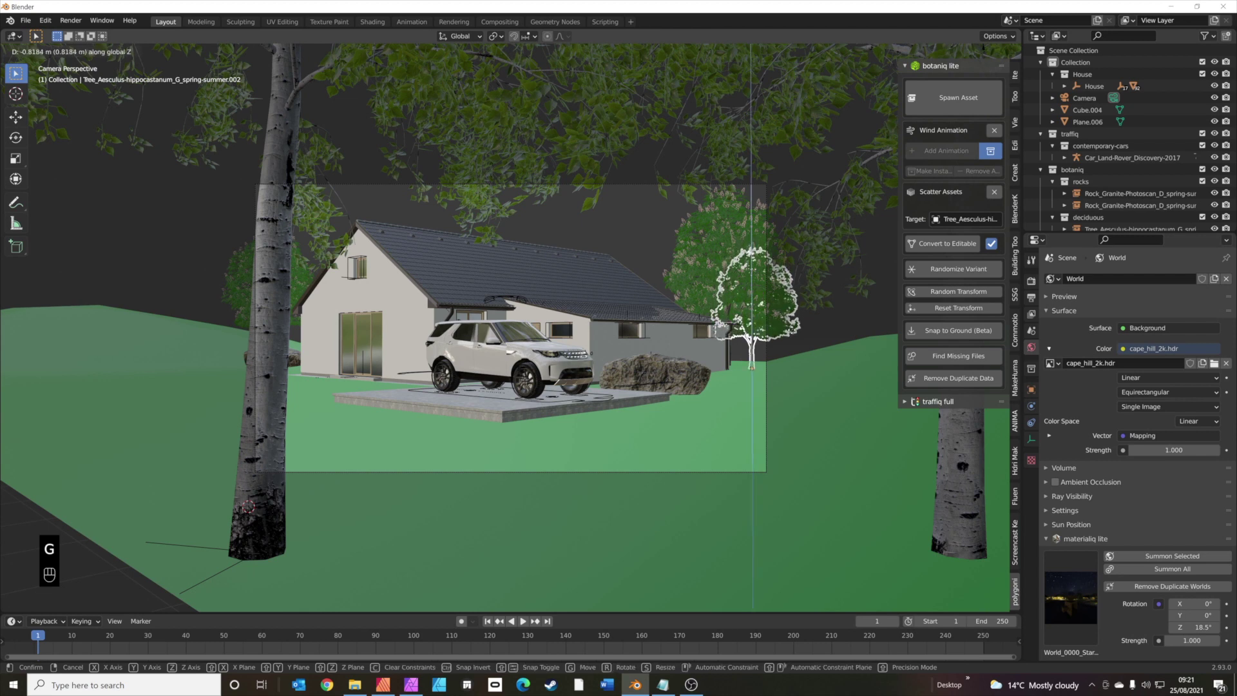
{"action": "left_click", "coordinate": [818, 327]}
{"action": "key", "text": "g"}
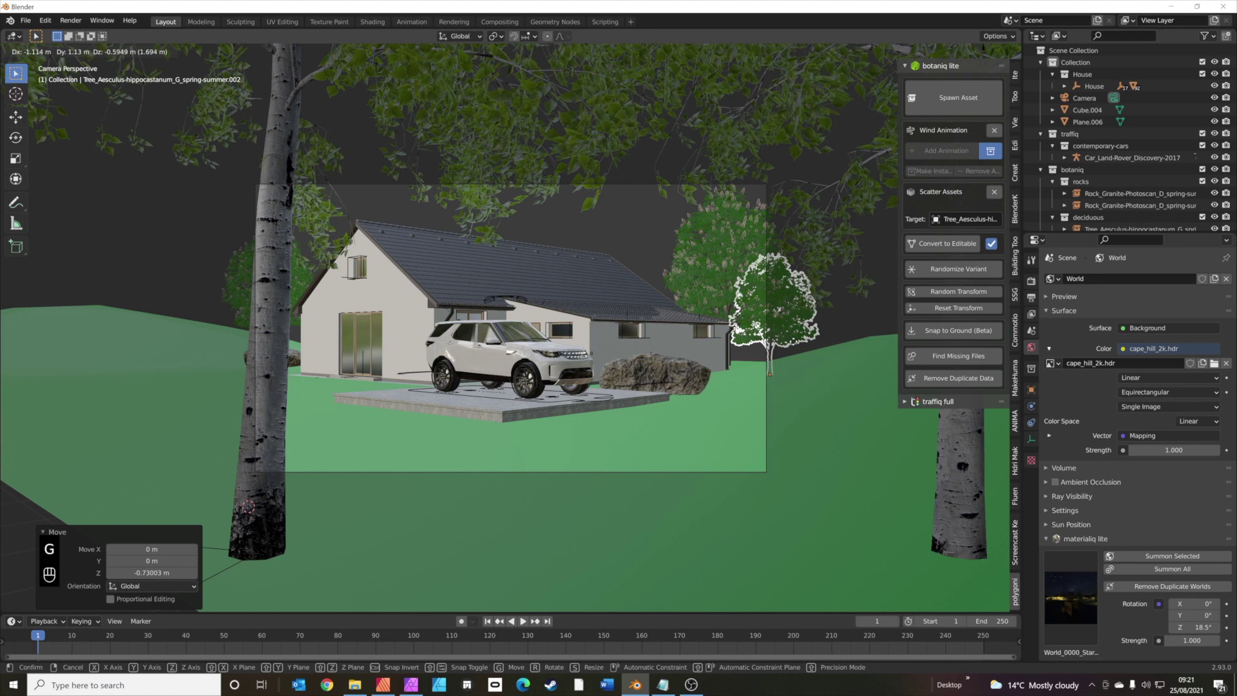
{"action": "left_click", "coordinate": [795, 347]}
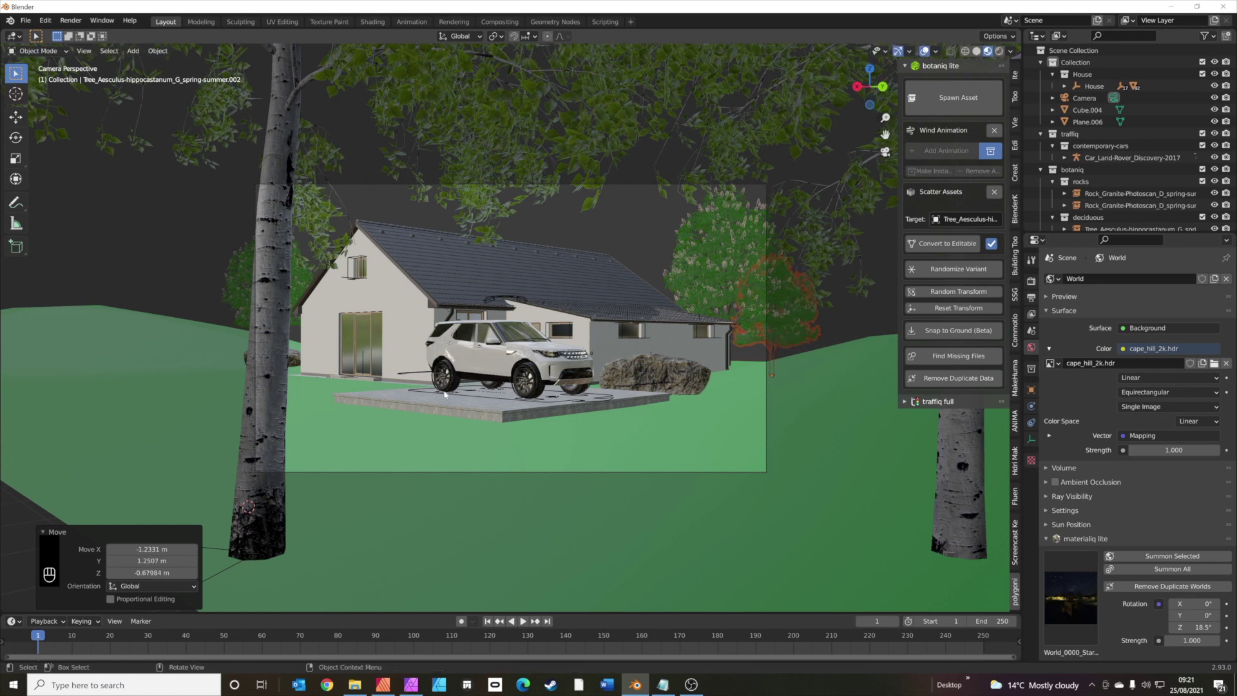
Step: Place the 3D cursor on the ground beside the slab's near corner and spawn the botaniq shrub Rhododendron (A) there
{"action": "left_click", "coordinate": [331, 405]}
{"action": "right_click", "coordinate": [334, 408], "text": "shift"}
{"action": "left_click", "coordinate": [945, 99]}
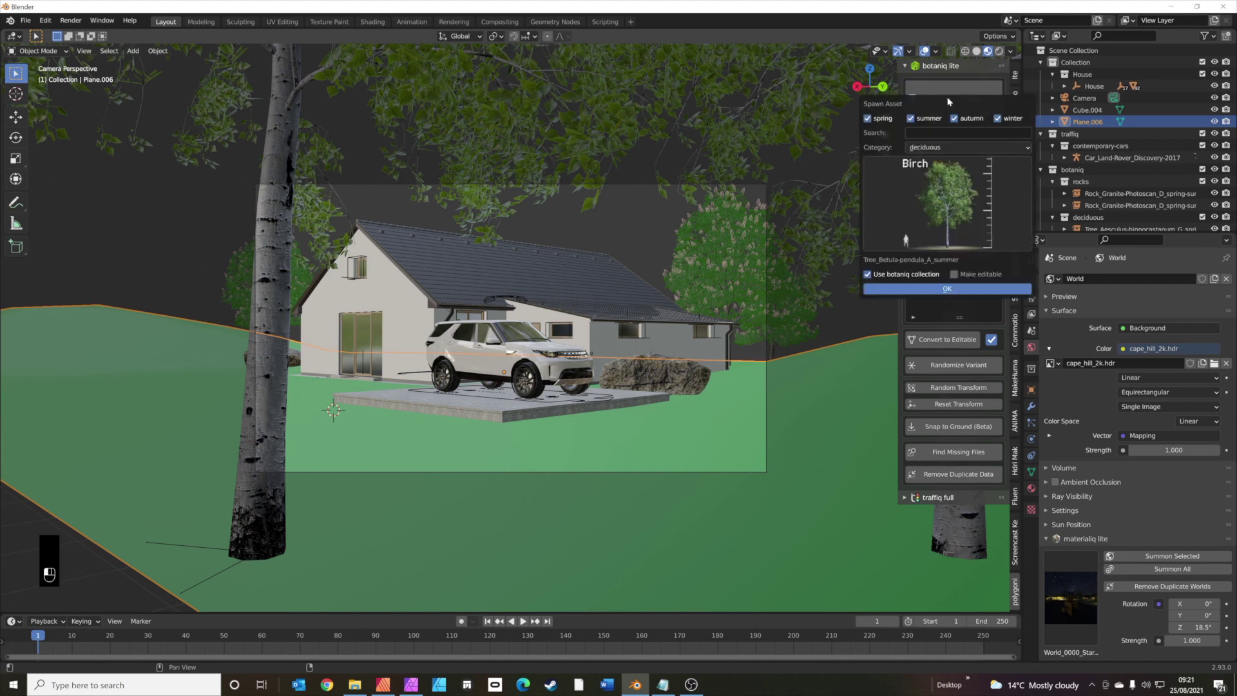
{"action": "left_click", "coordinate": [949, 148]}
{"action": "left_click", "coordinate": [925, 315]}
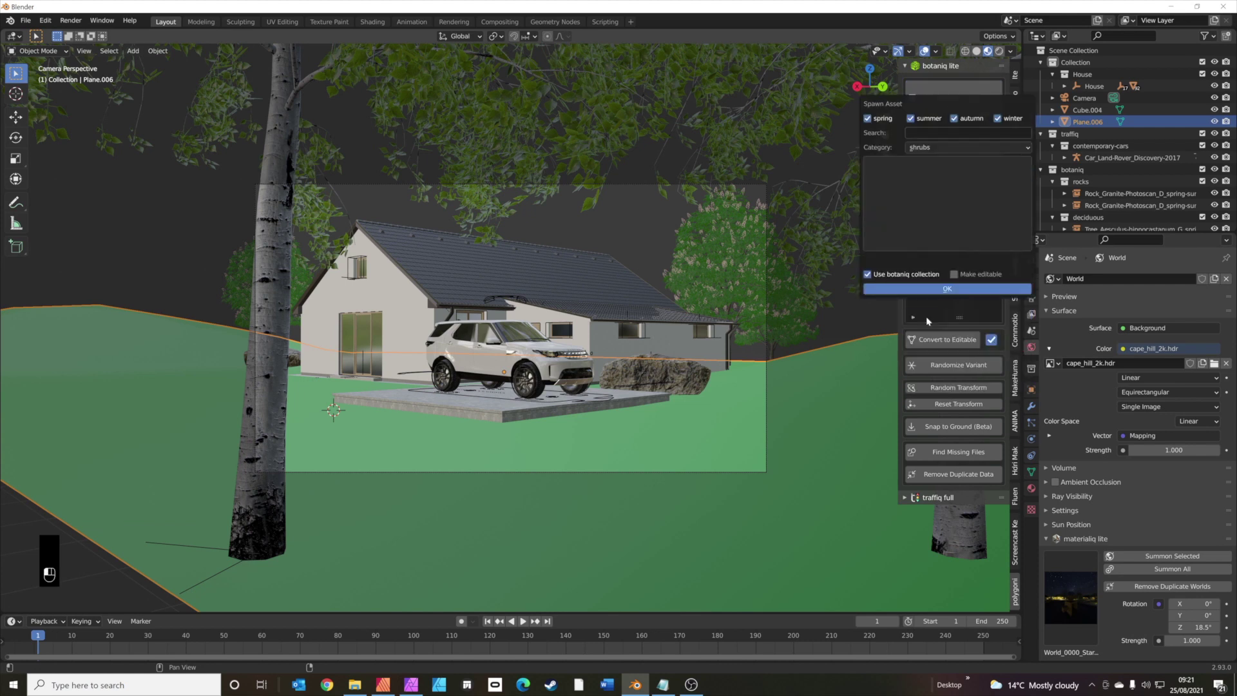
{"action": "left_click", "coordinate": [921, 201]}
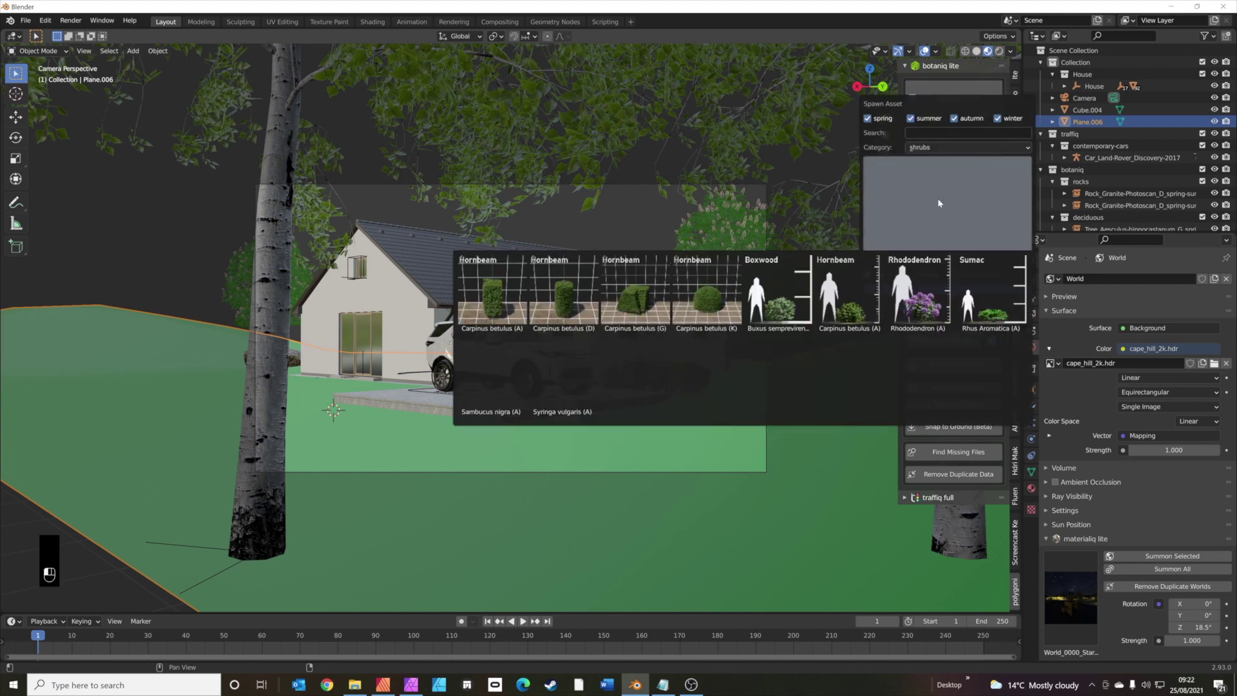
{"action": "left_click", "coordinate": [922, 309]}
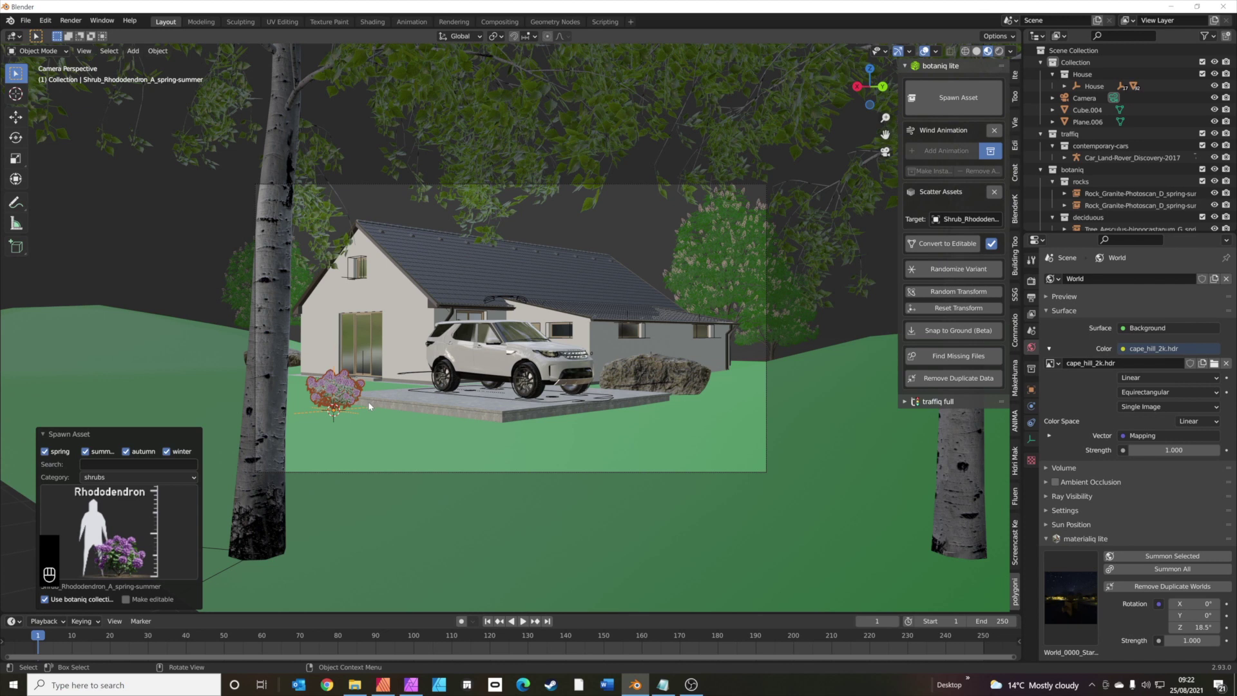
Step: Duplicate the rhododendron by about 0.54 m in X and 2.68 m in Y with Z locked, and randomize the copy's transform
{"action": "key", "text": "shift+d"}
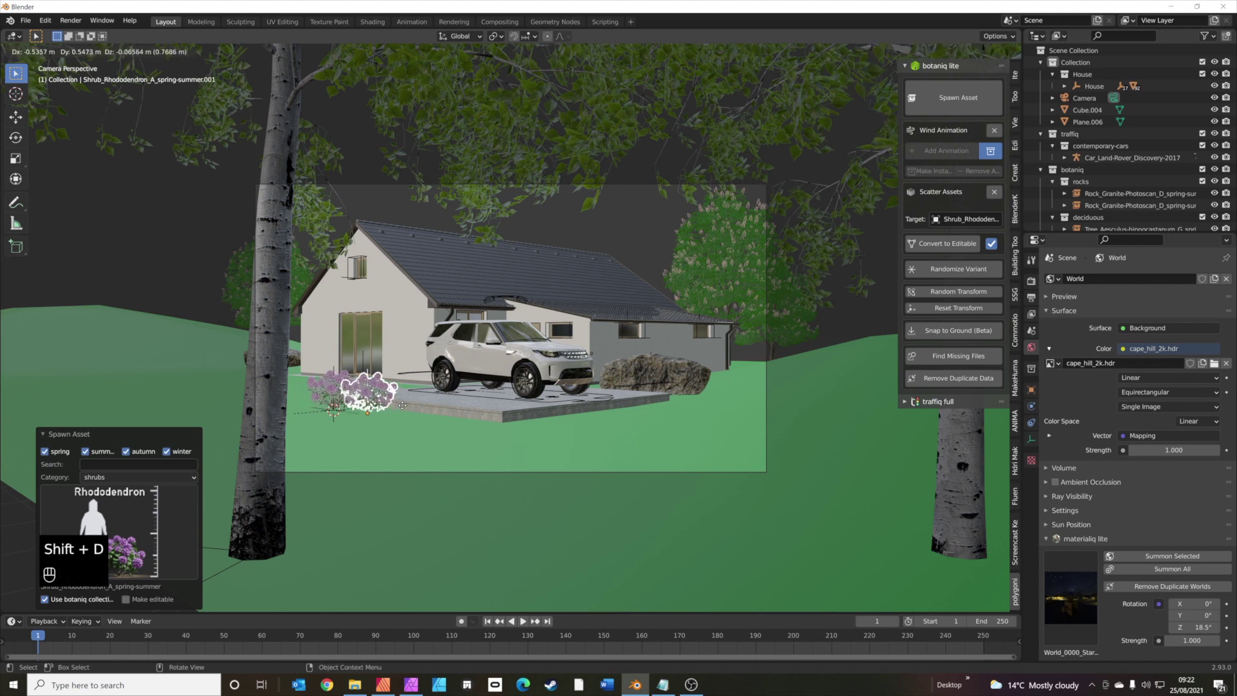
{"action": "left_click", "coordinate": [412, 411]}
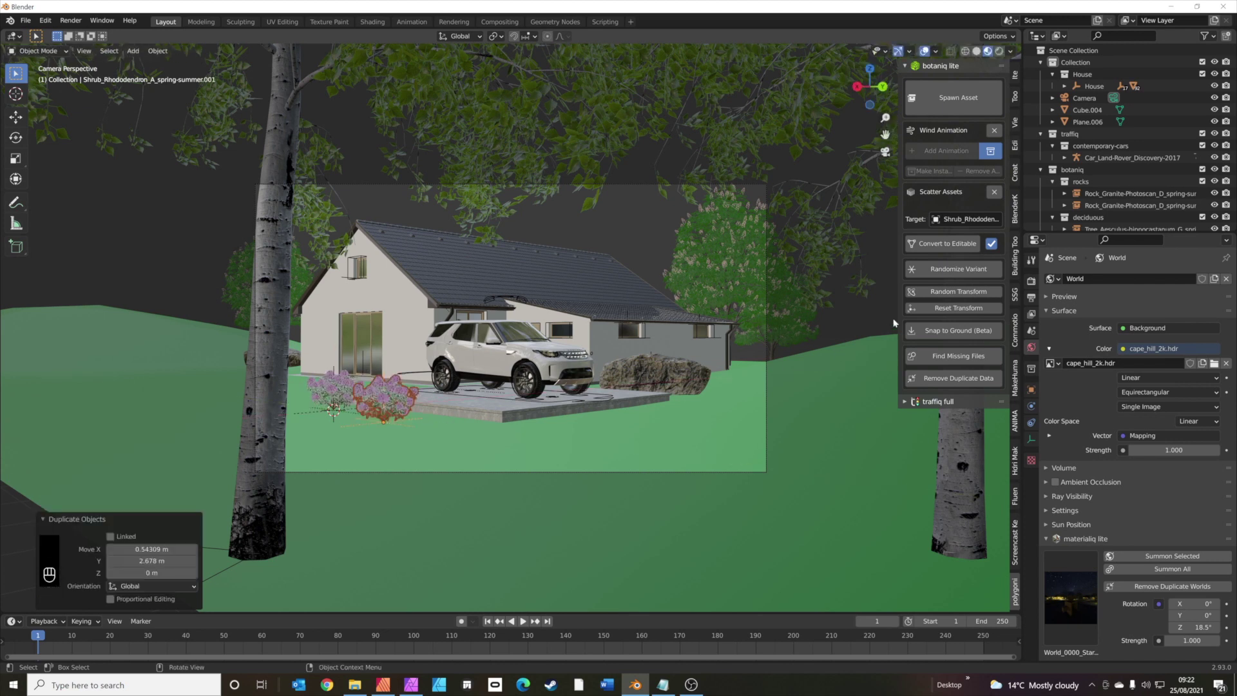
{"action": "left_click", "coordinate": [955, 292]}
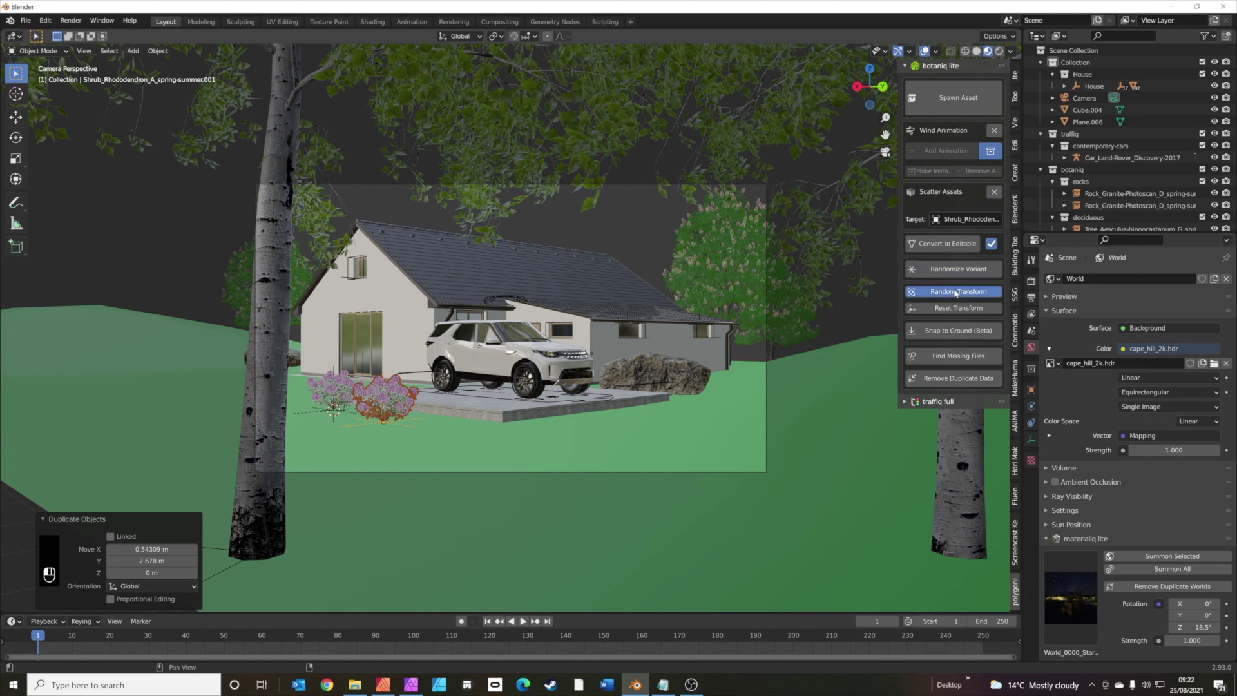
Step: Duplicate the rhododendron into the foreground by about 4.59 m in X and 9.83 m in Y, raise it about 0.53 m and randomize its transform
{"action": "key", "text": "shift+d"}
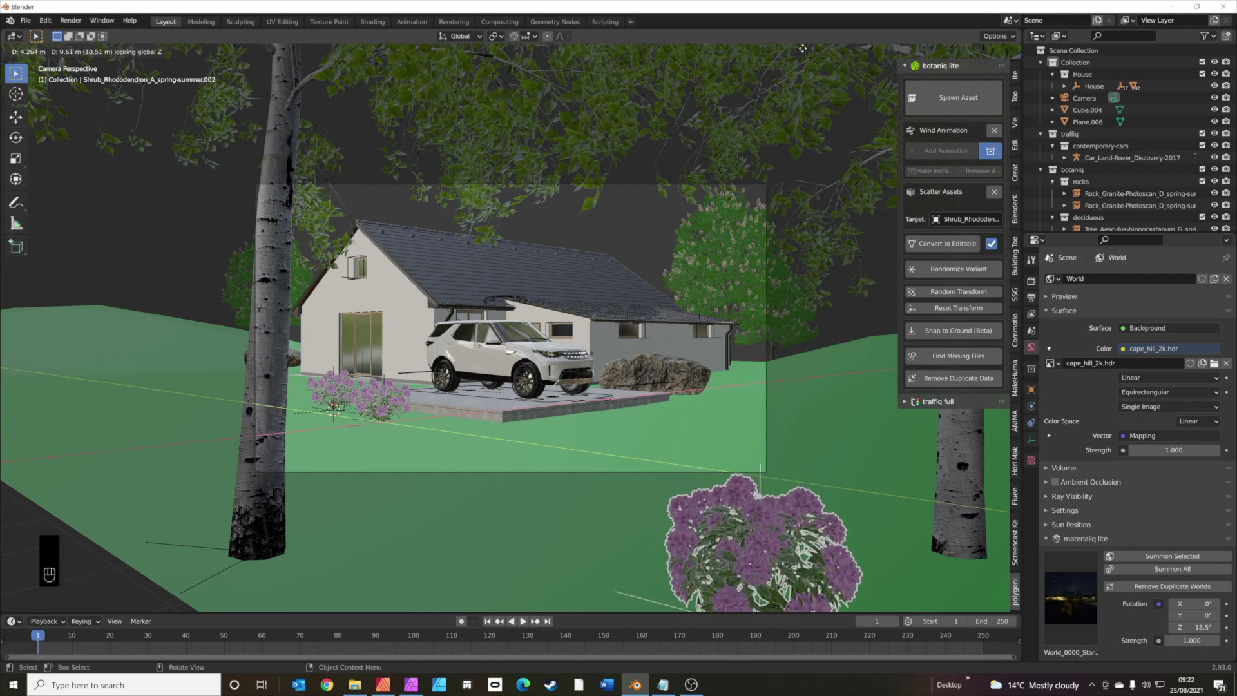
{"action": "left_click", "coordinate": [812, 84]}
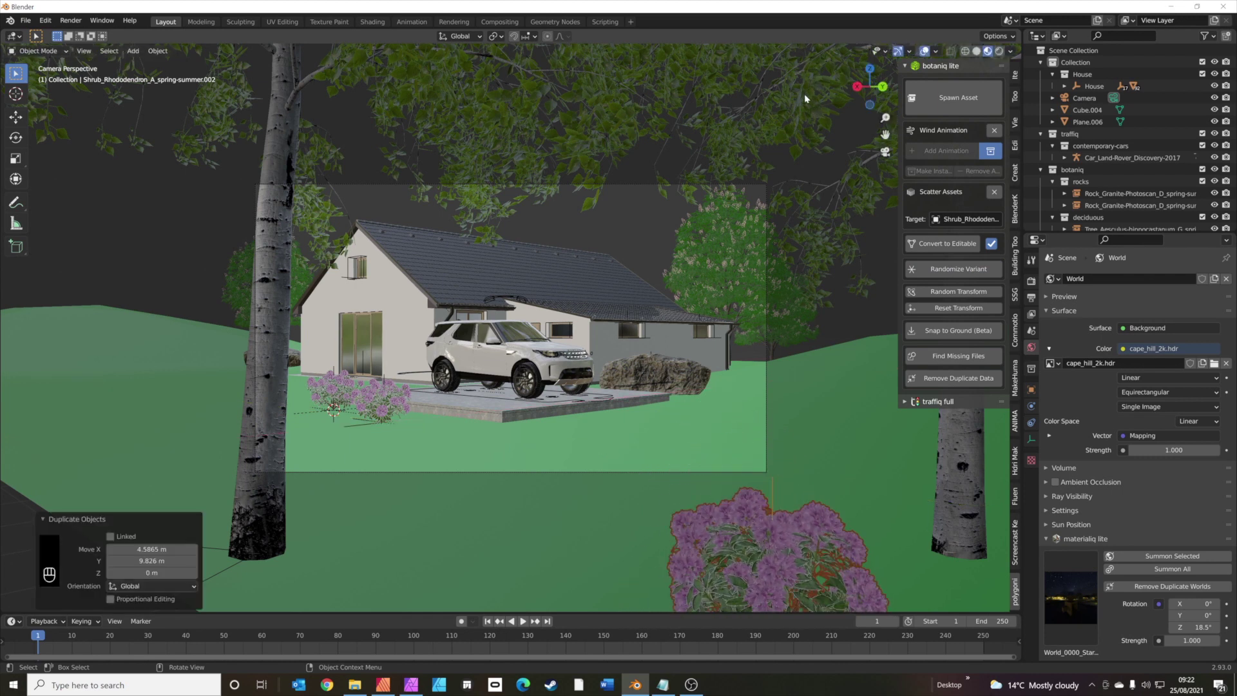
{"action": "key", "text": "g"}
{"action": "key", "text": "z"}
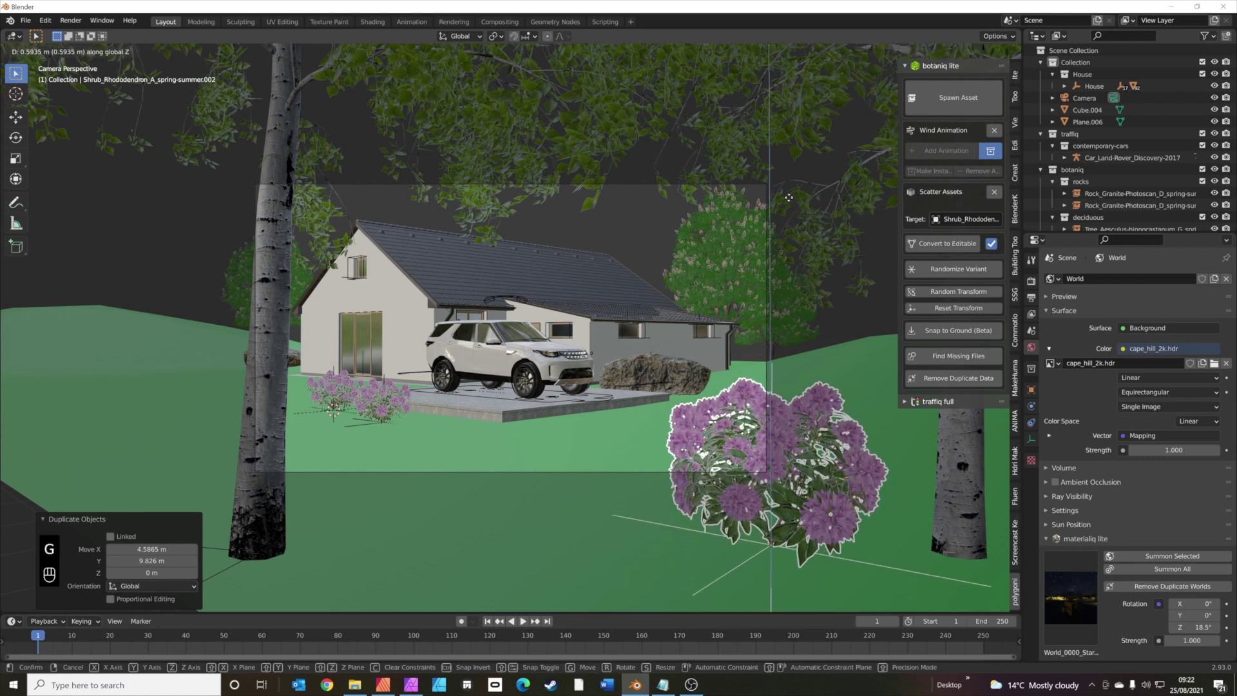
{"action": "left_click", "coordinate": [777, 227]}
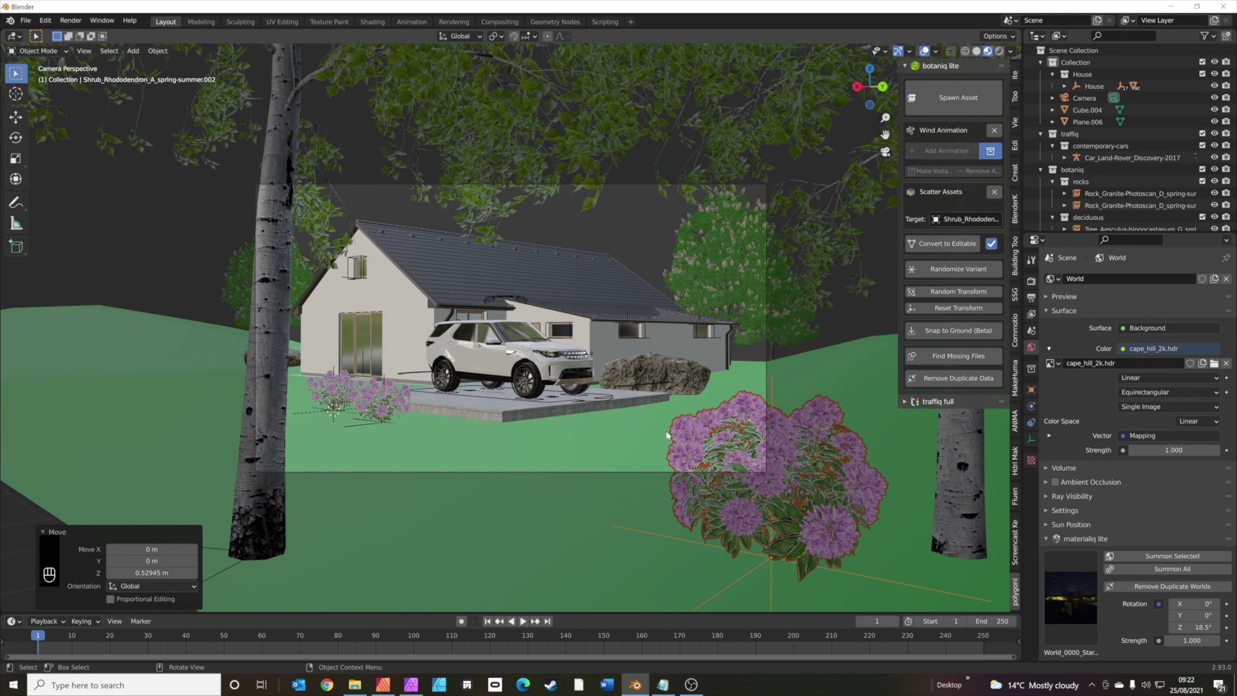
{"action": "left_click", "coordinate": [967, 293]}
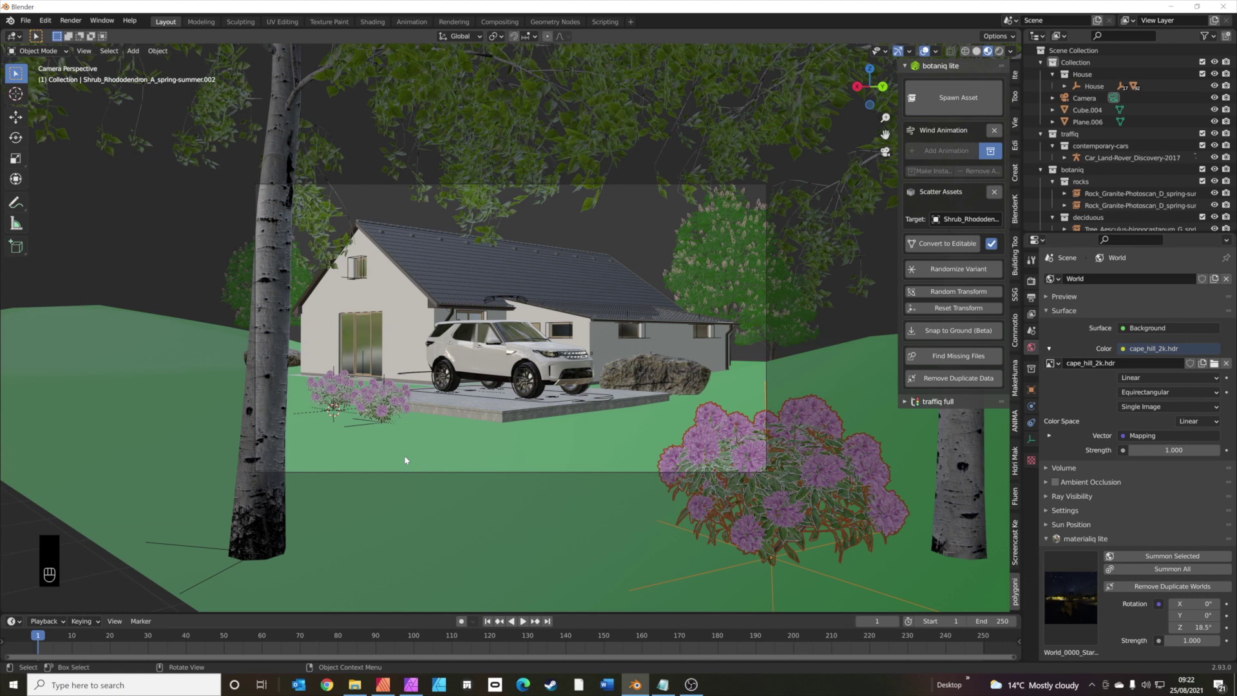
Step: Add a plane on the ground in front of the two small rhododendrons and scale it by about 2.46 along Y
{"action": "middle_click_drag", "start_coordinate": [449, 480], "coordinate": [518, 489]}
{"action": "key", "text": "shift+a"}
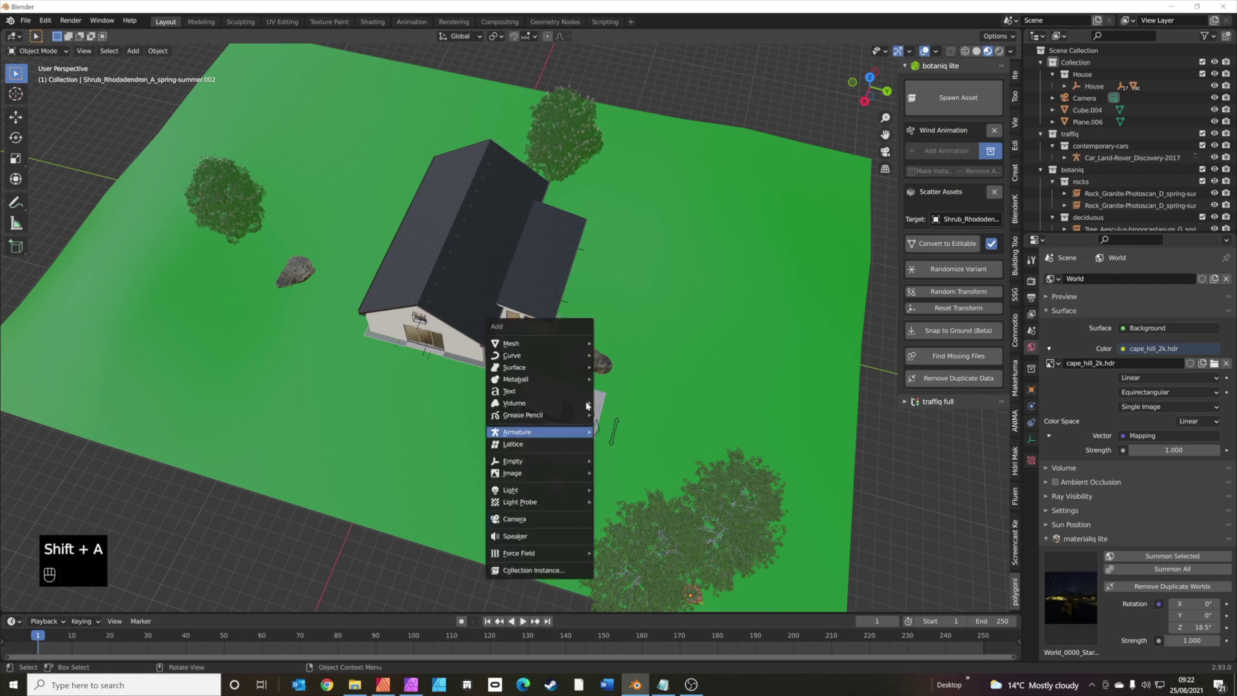
{"action": "mouse_move", "coordinate": [575, 343]}
{"action": "left_click", "coordinate": [615, 36]}
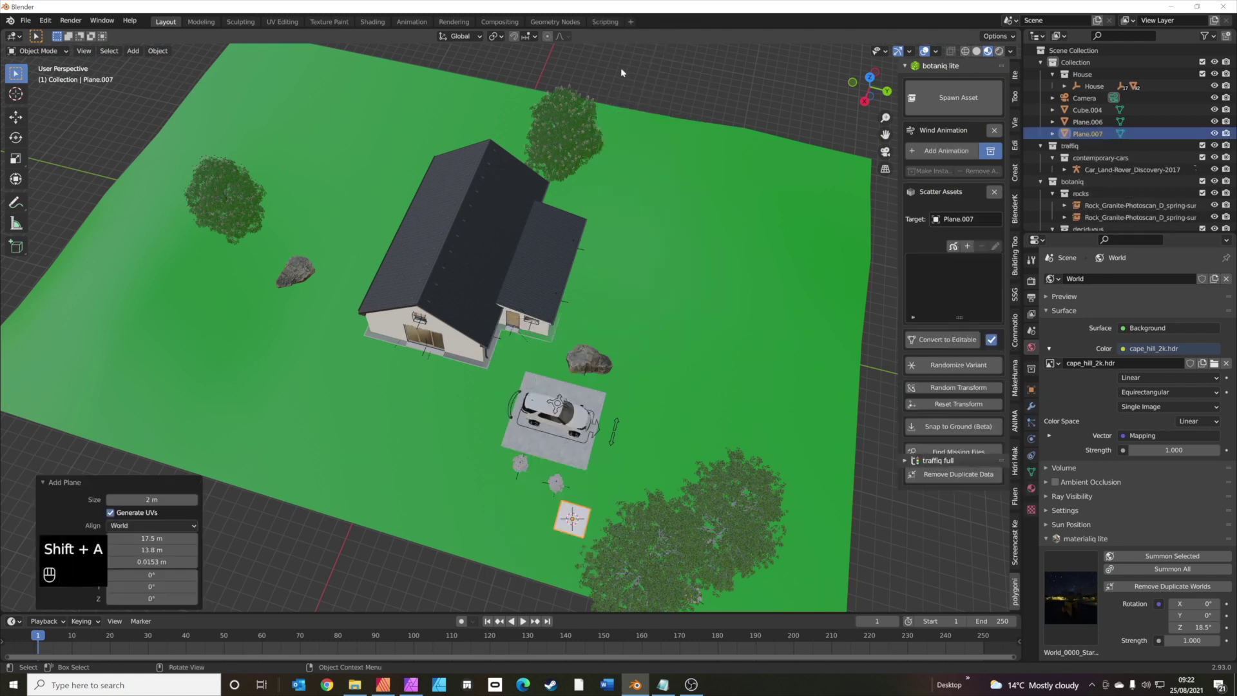
{"action": "key", "text": "s"}
{"action": "key", "text": "y"}
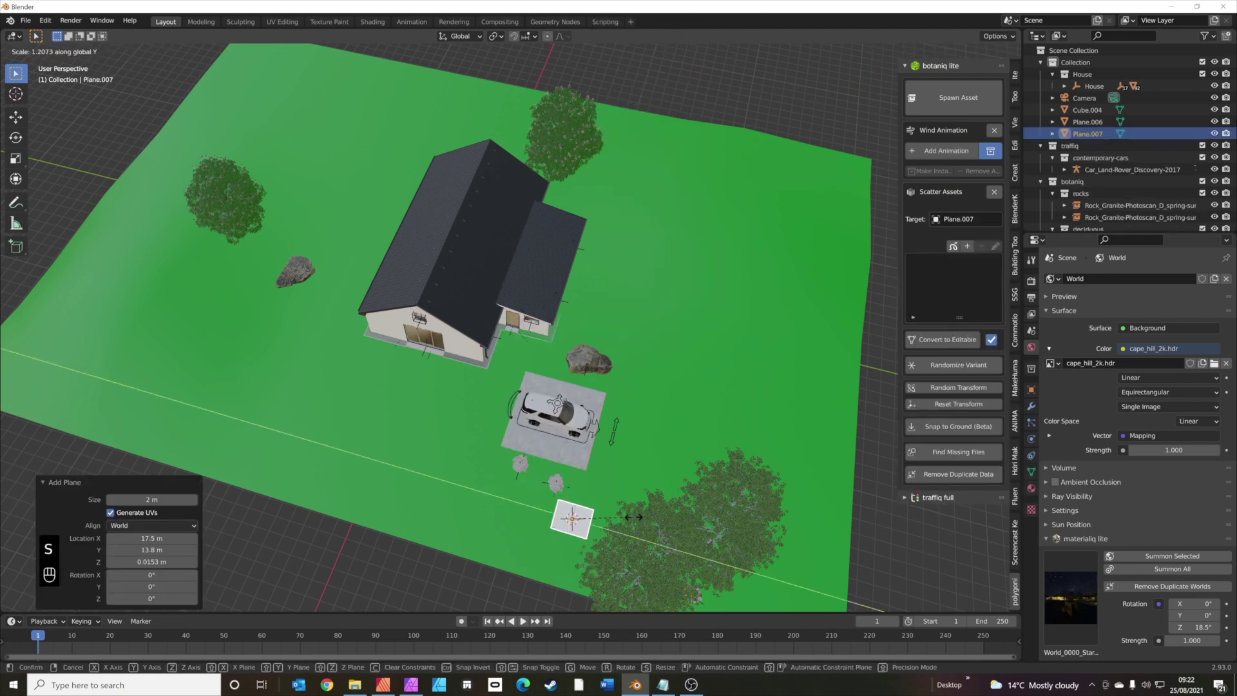
{"action": "left_click", "coordinate": [695, 544]}
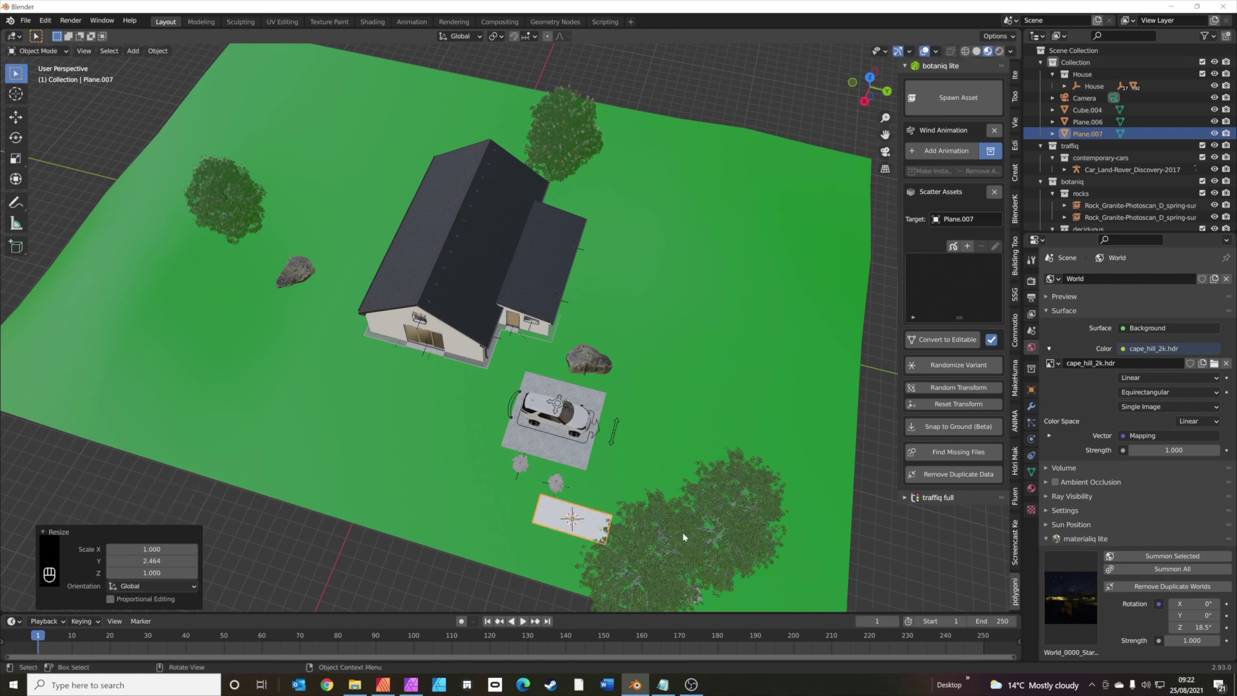
Step: In camera view, move the new plane about 0.34 m in X and 1.43 m in Y with Z locked, and show its material settings
{"action": "key", "text": "KP_0"}
{"action": "key", "text": "g"}
{"action": "key", "text": "shift+z"}
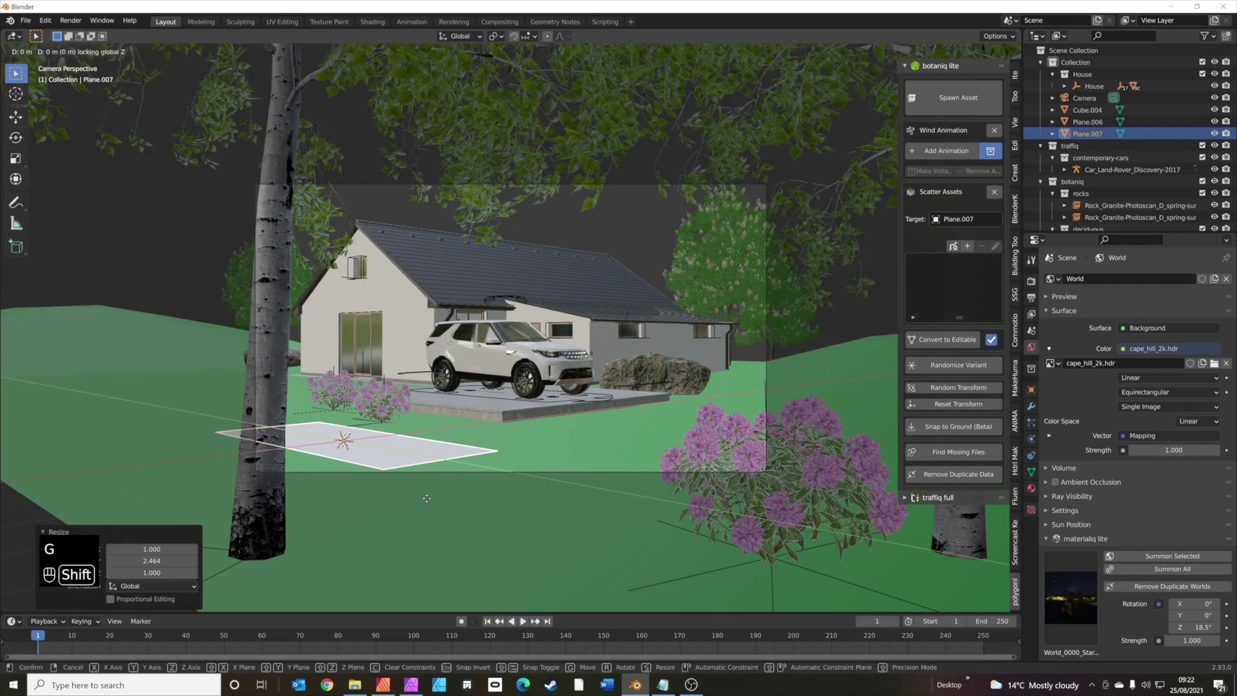
{"action": "left_click", "coordinate": [462, 513]}
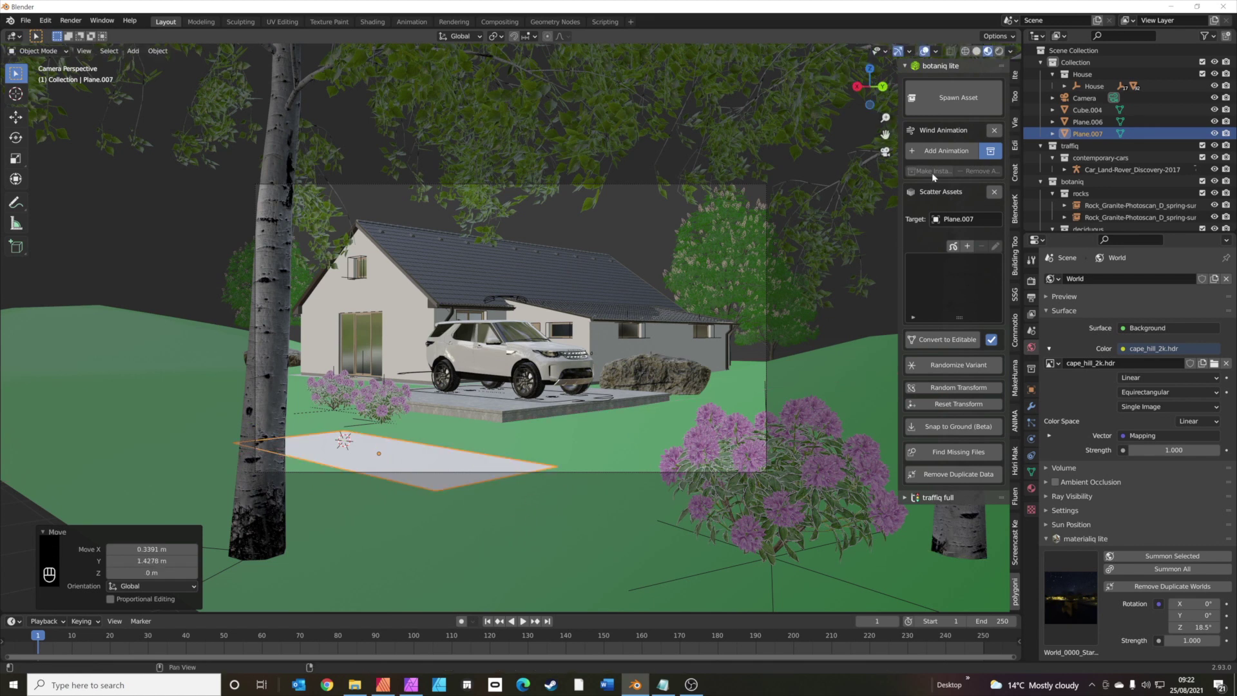
{"action": "left_click", "coordinate": [1031, 487]}
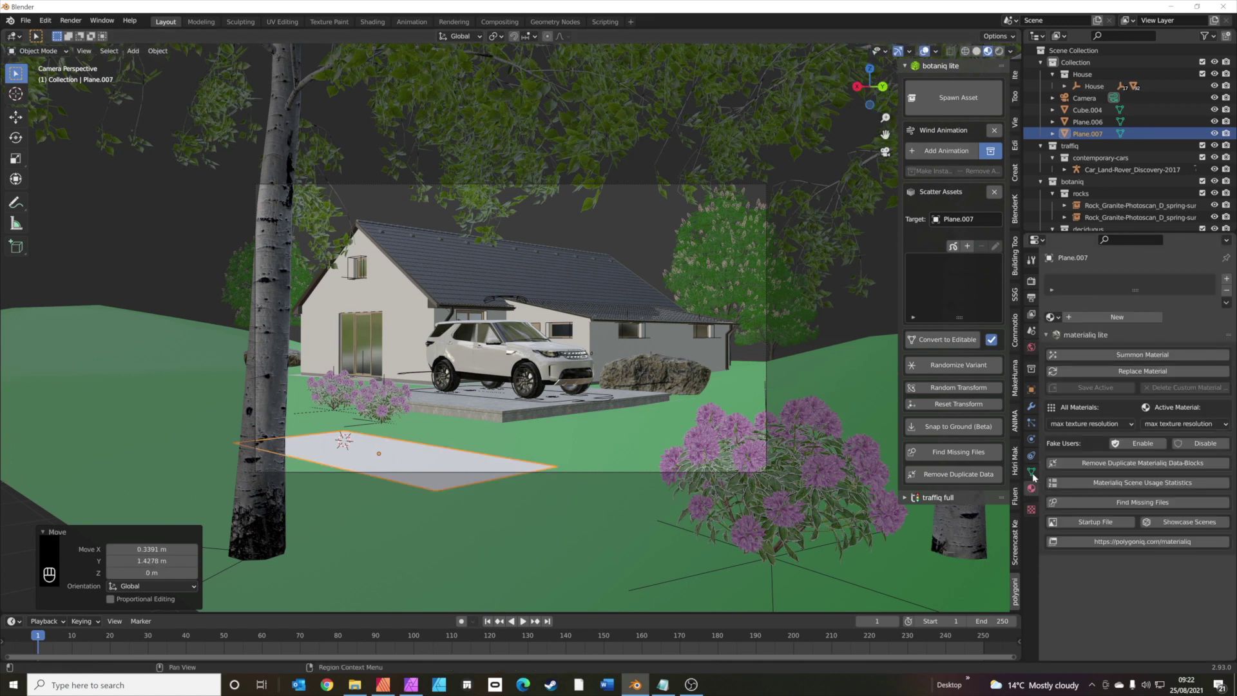
{"action": "left_click", "coordinate": [1050, 316]}
{"action": "scroll", "coordinate": [1114, 438], "scroll_direction": "down", "scroll_amount": 6}
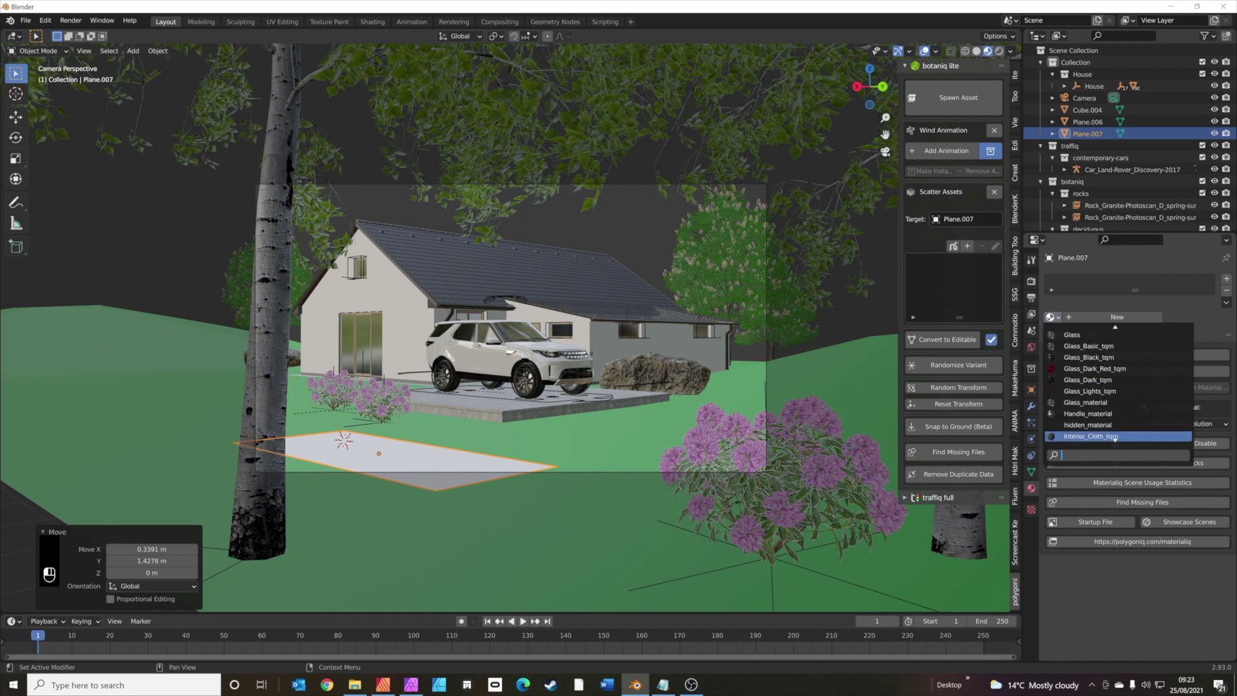
{"action": "type", "text": "ee"}
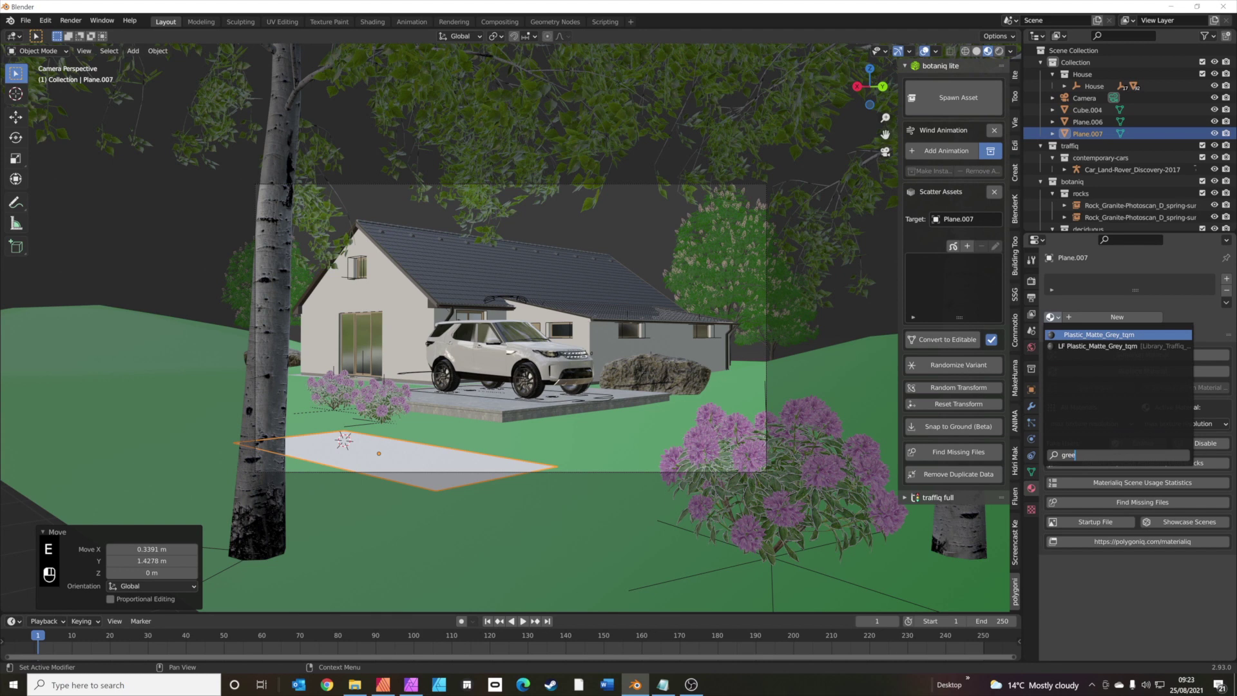
Step: Rename the large ground plane's material to Green
{"action": "left_click", "coordinate": [599, 500]}
{"action": "left_click", "coordinate": [1072, 317]}
{"action": "type", "text": "Green"}
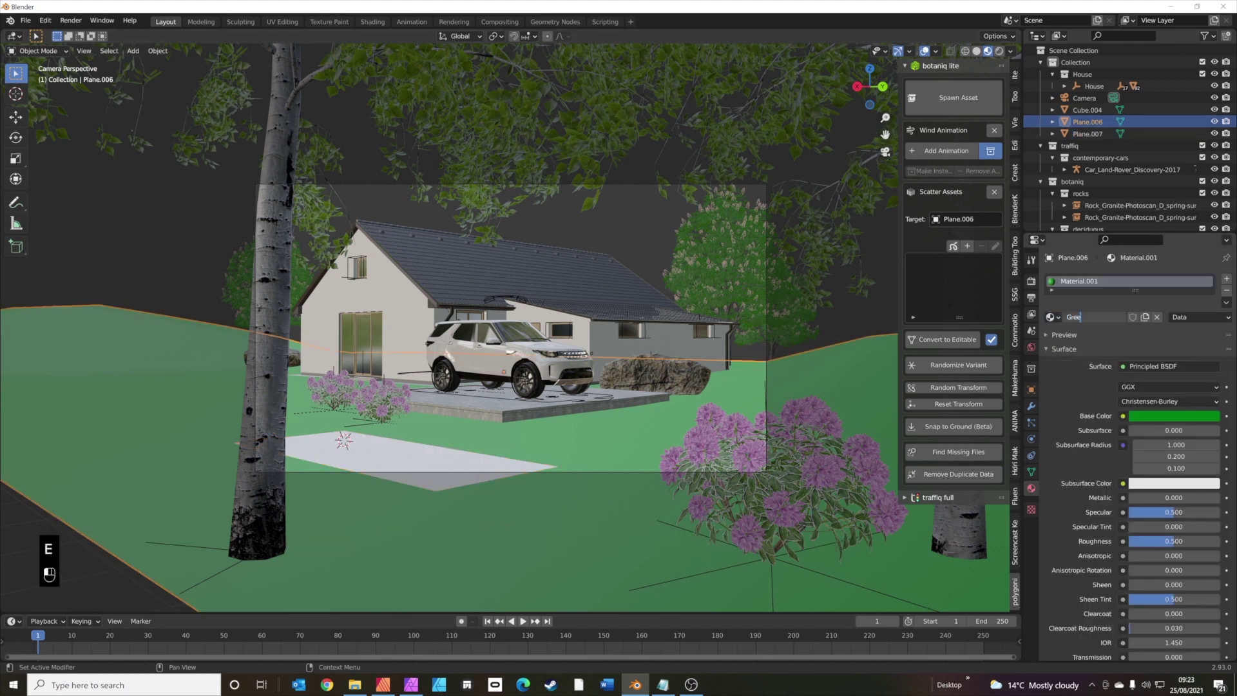
{"action": "key", "text": "Return"}
Step: Assign the existing Green material to the small plane in front of the rhododendrons
{"action": "left_click", "coordinate": [441, 475]}
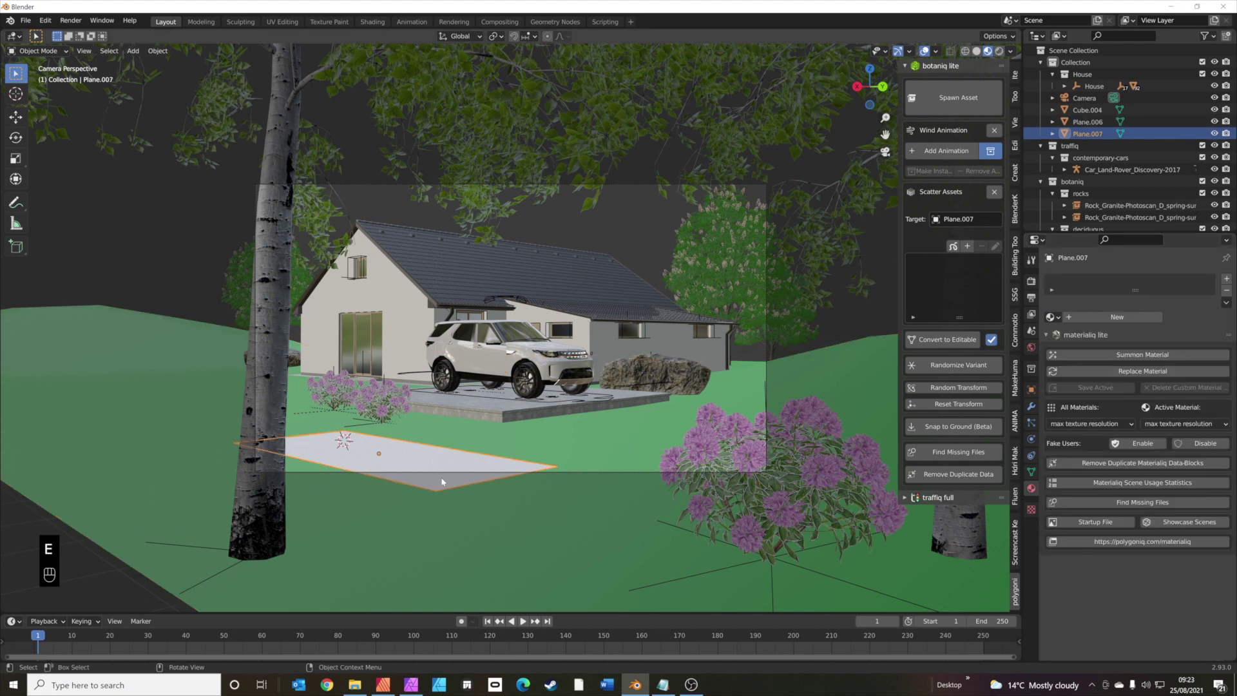
{"action": "left_click", "coordinate": [1050, 316]}
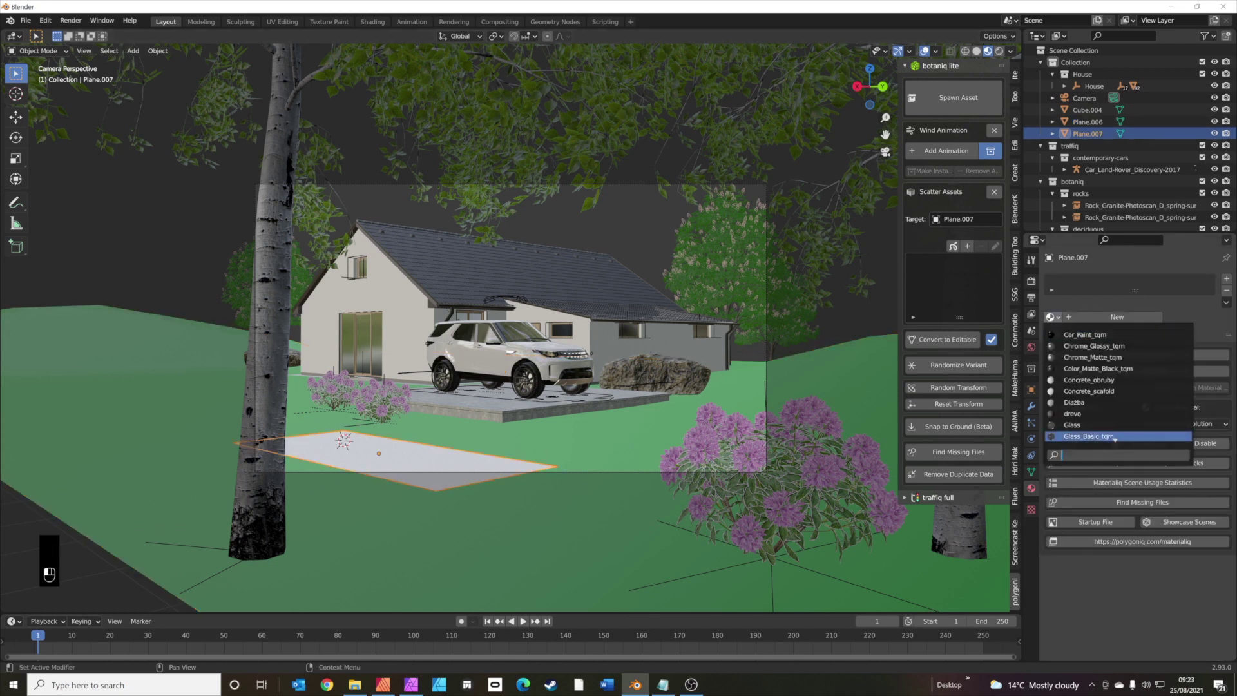
{"action": "type", "text": "gree"}
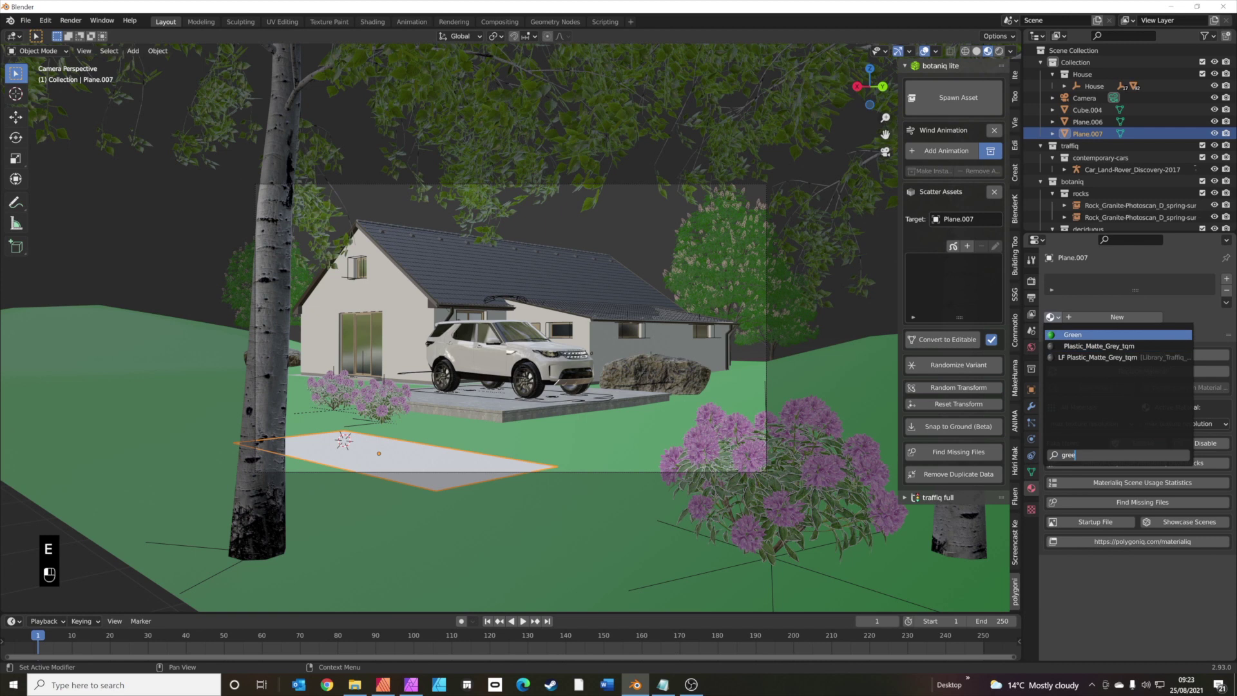
{"action": "left_click", "coordinate": [1077, 335]}
Step: Scatter botaniq's With flowers (A) grass over the small plane, keeping density preserved, and select the large ground plane
{"action": "left_click", "coordinate": [944, 106]}
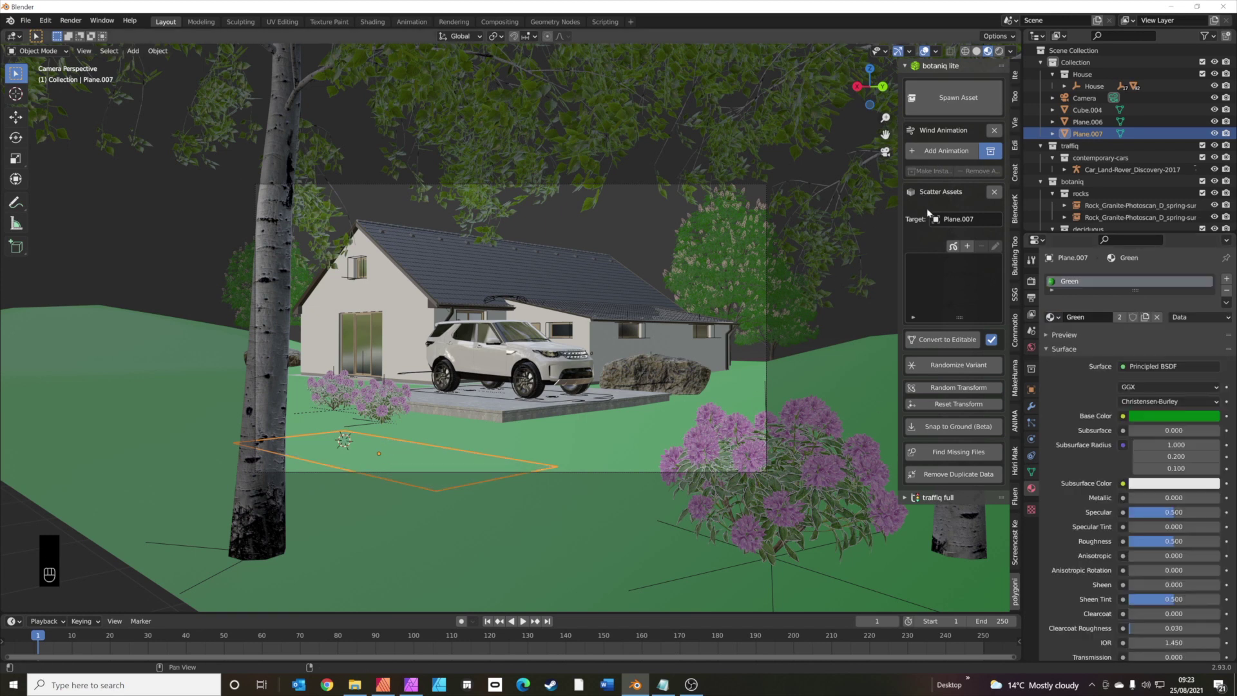
{"action": "left_click", "coordinate": [964, 247]}
{"action": "left_click", "coordinate": [966, 312]}
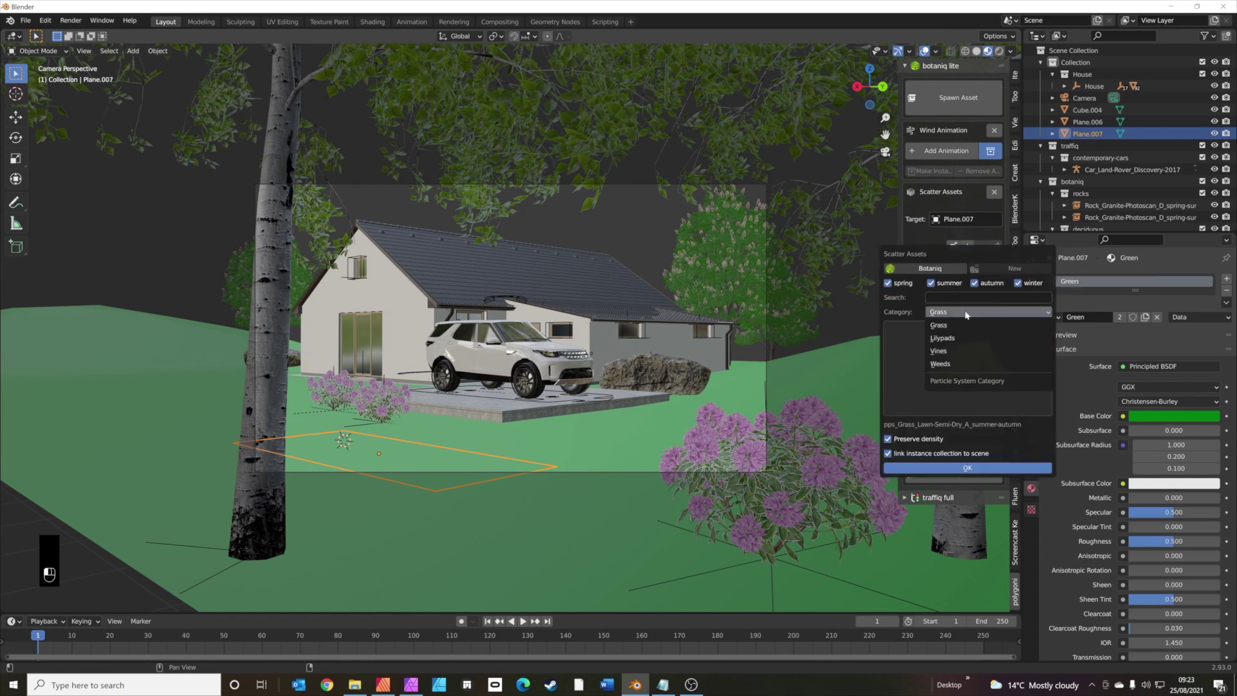
{"action": "left_click", "coordinate": [967, 325]}
{"action": "left_click", "coordinate": [986, 362]}
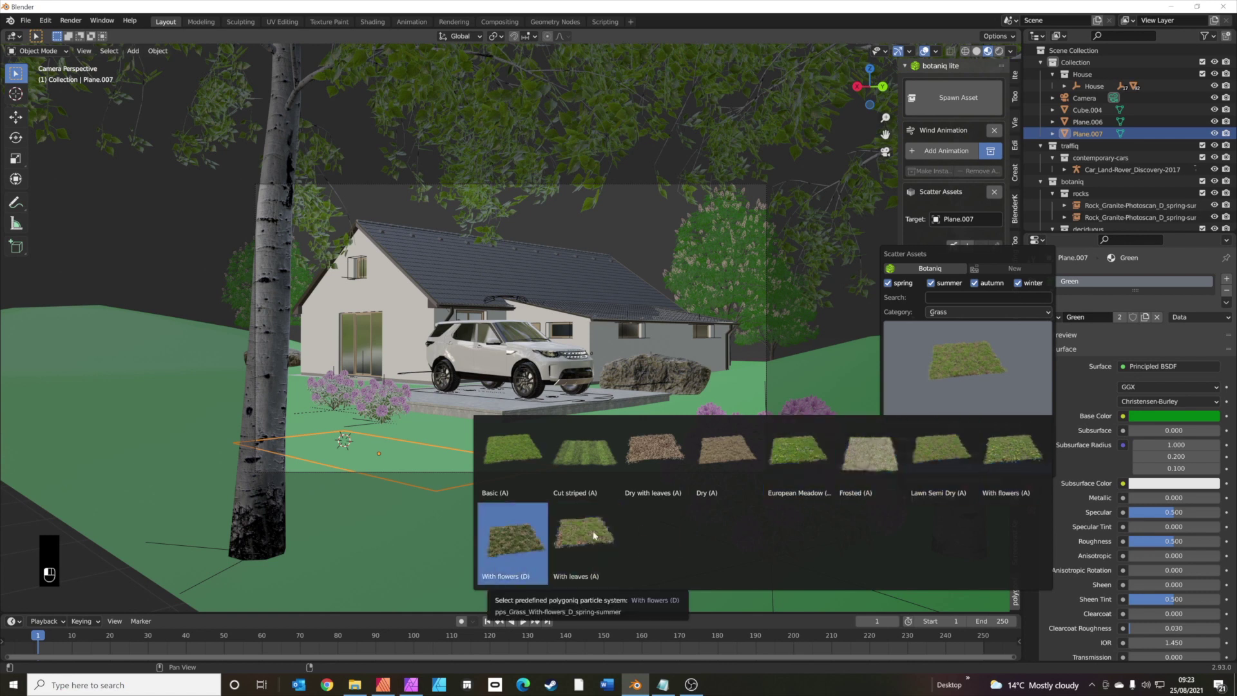
{"action": "left_click", "coordinate": [1007, 444]}
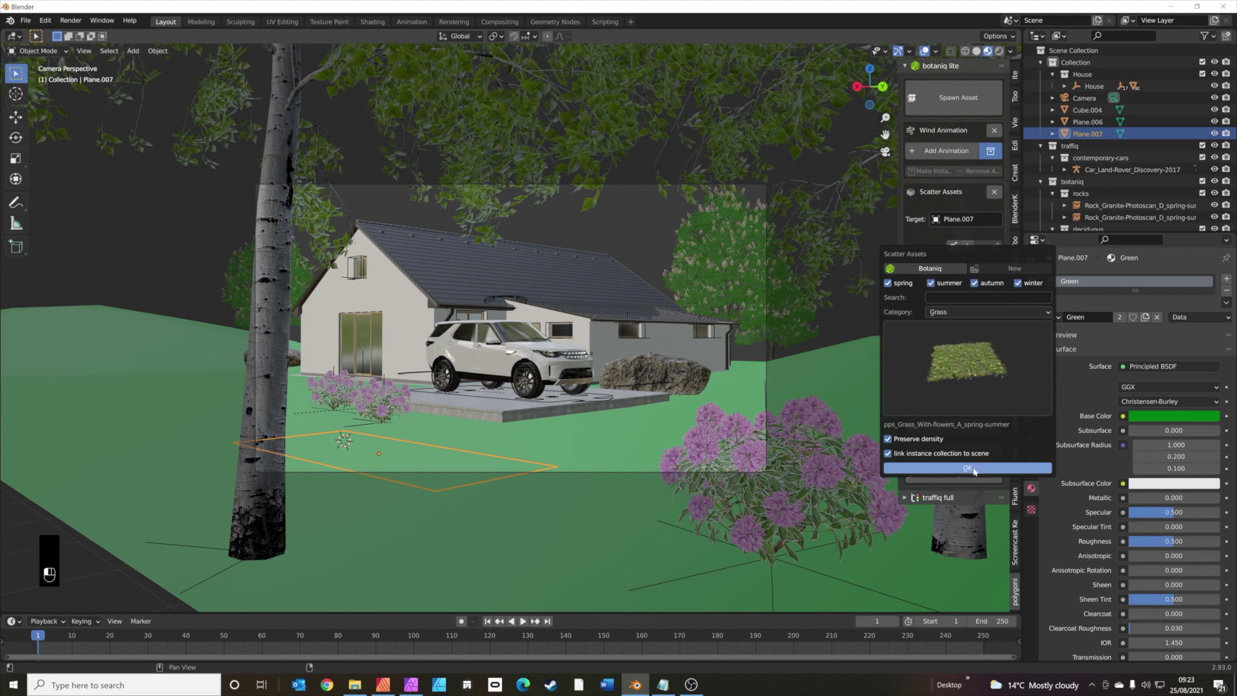
{"action": "key", "text": "Return"}
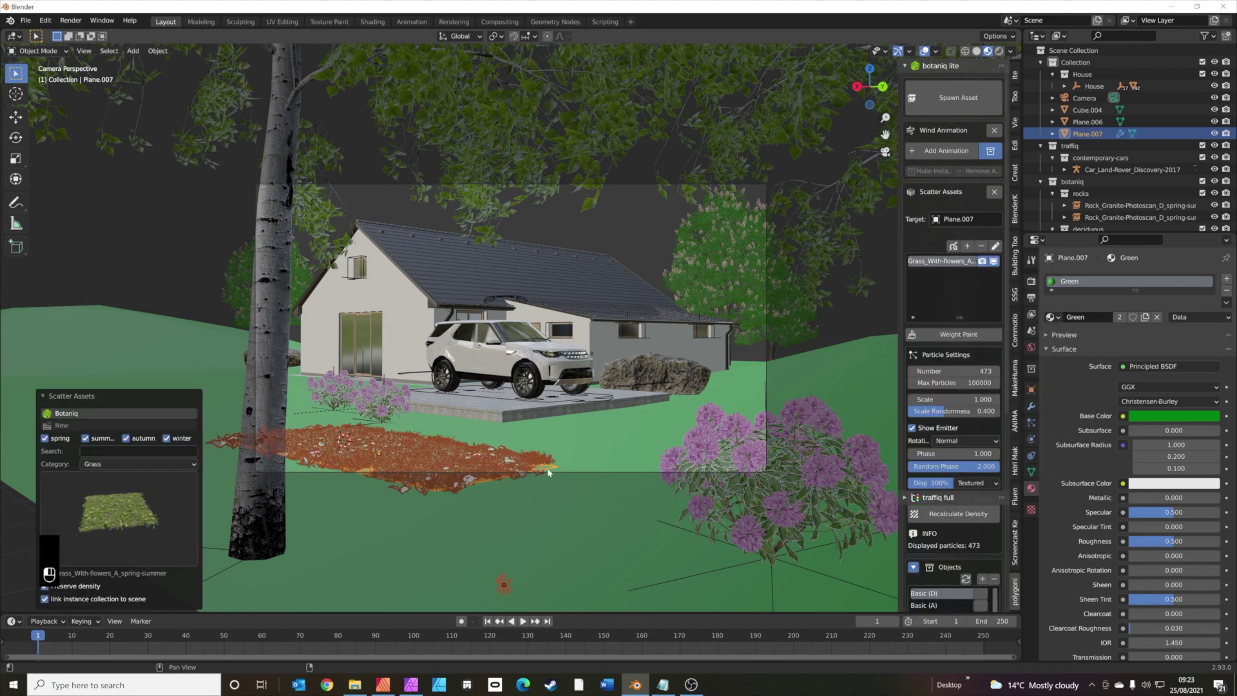
{"action": "left_click", "coordinate": [560, 438]}
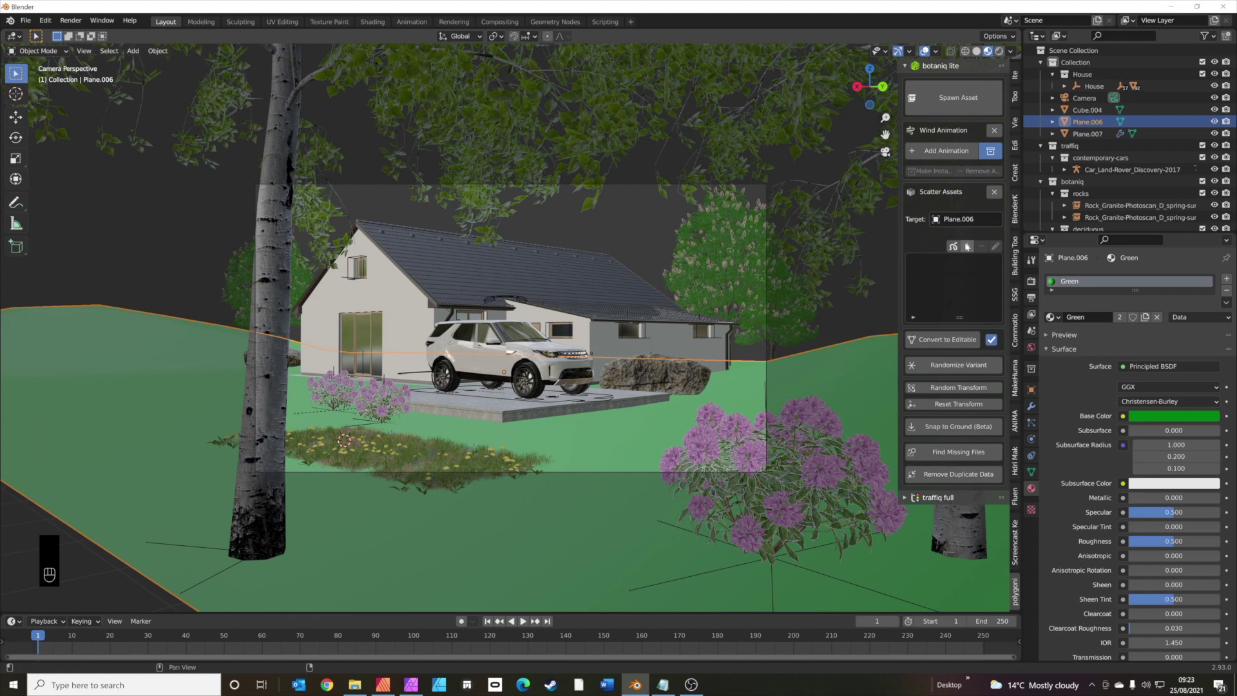
Step: Scatter botaniq's Lawn Semi Dry (A) grass over the large ground plane, keeping density preserved, and deselect the plane
{"action": "left_click", "coordinate": [967, 246]}
{"action": "left_click", "coordinate": [954, 380]}
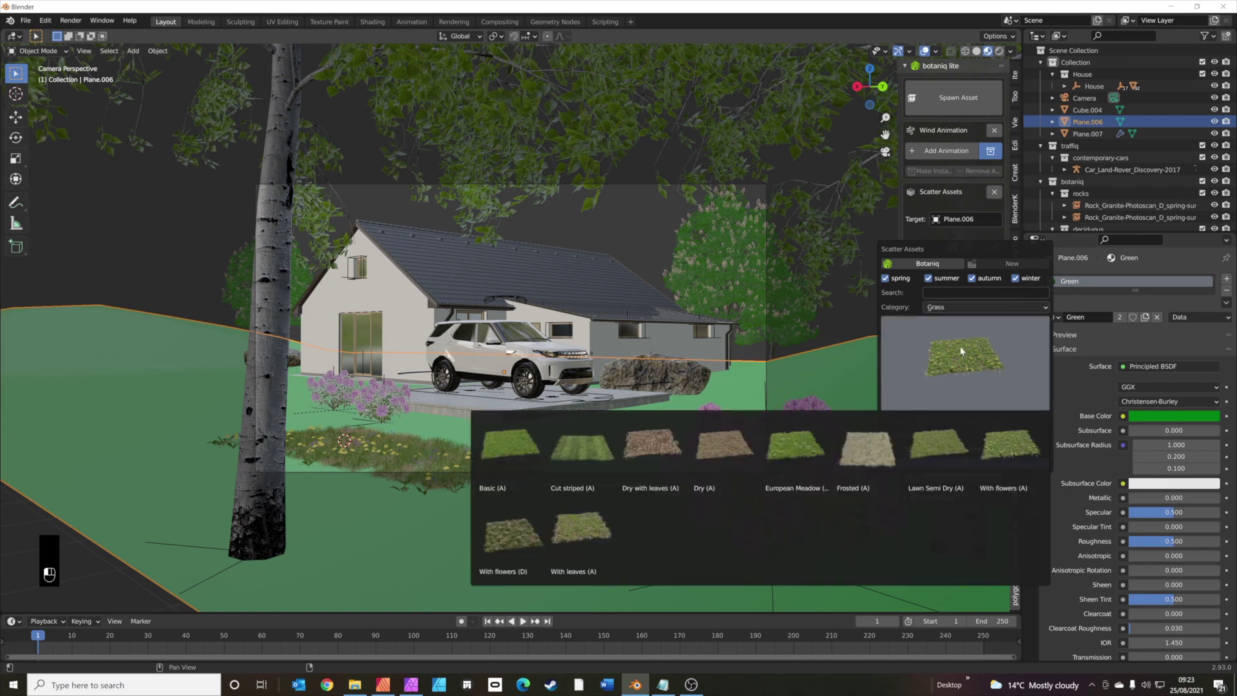
{"action": "left_click", "coordinate": [939, 443]}
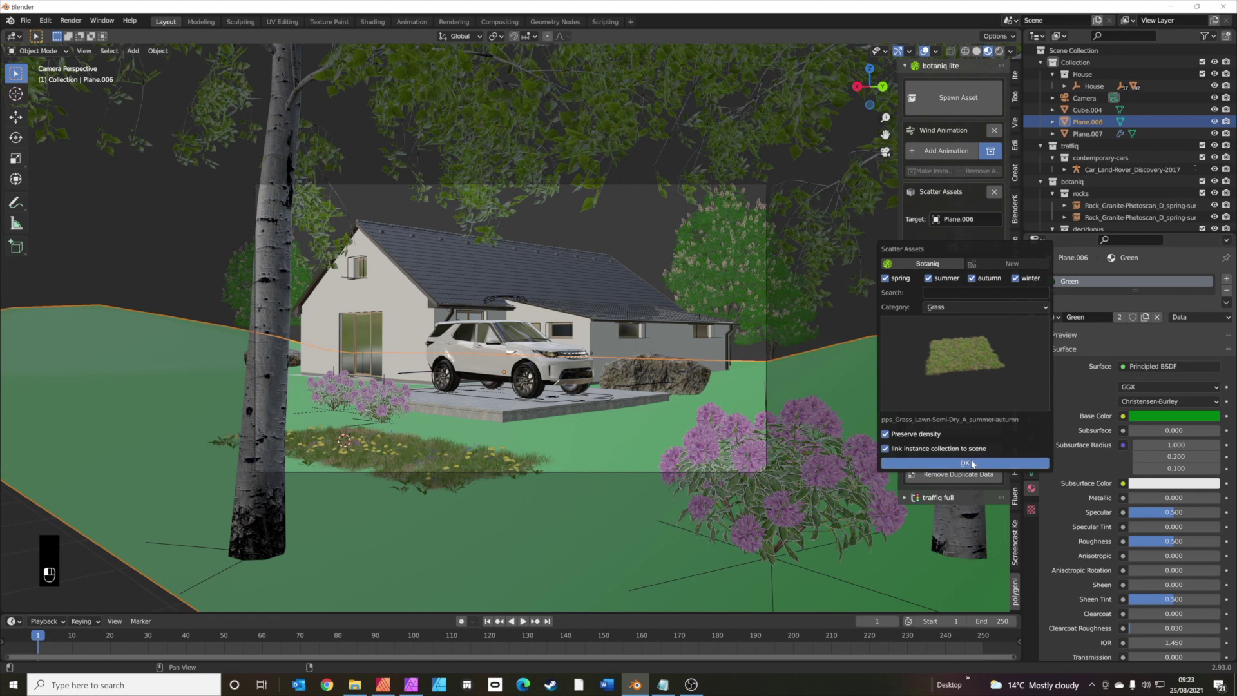
{"action": "key", "text": "Return"}
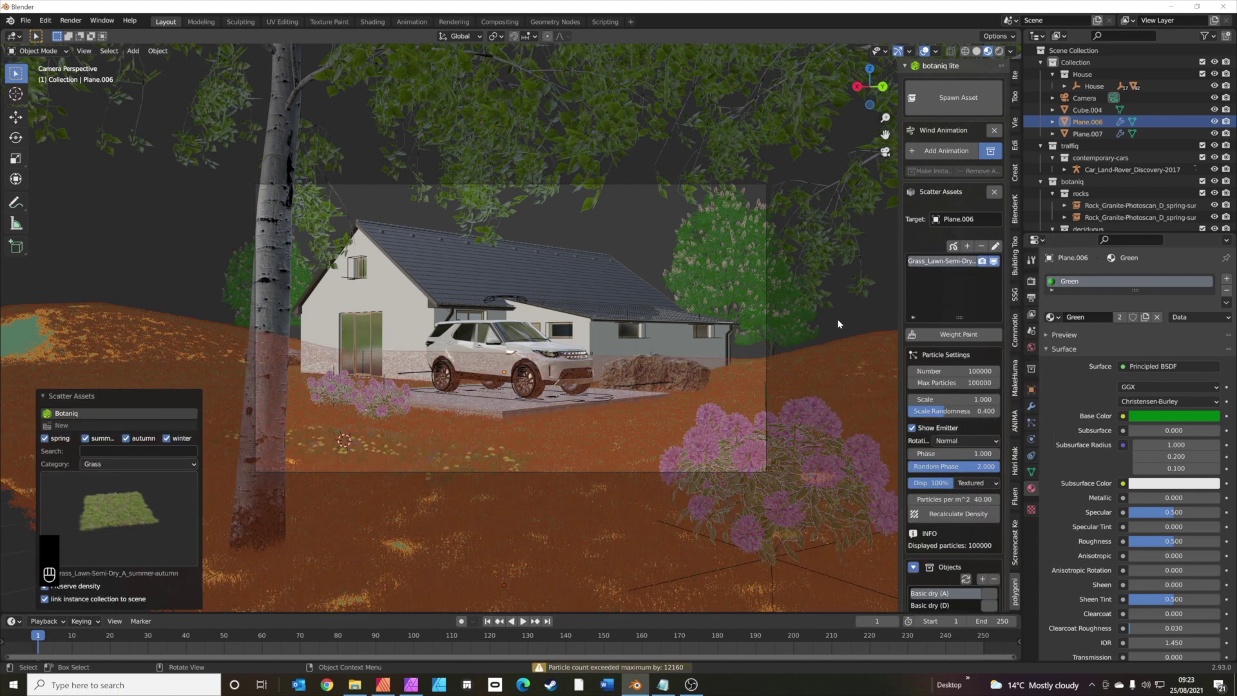
{"action": "left_click", "coordinate": [641, 255]}
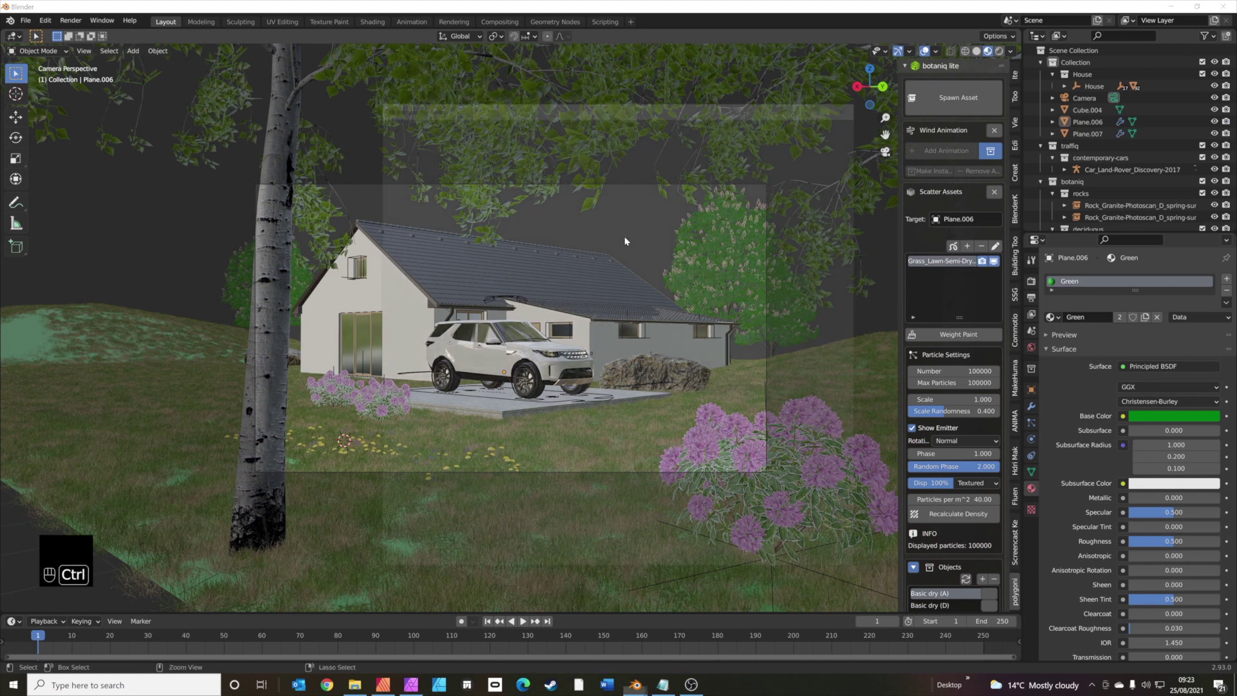
Step: Save the scene as Tutorial.blend and render the camera view as a still image, closing the render window once viewed
{"action": "key", "text": "ctrl+s"}
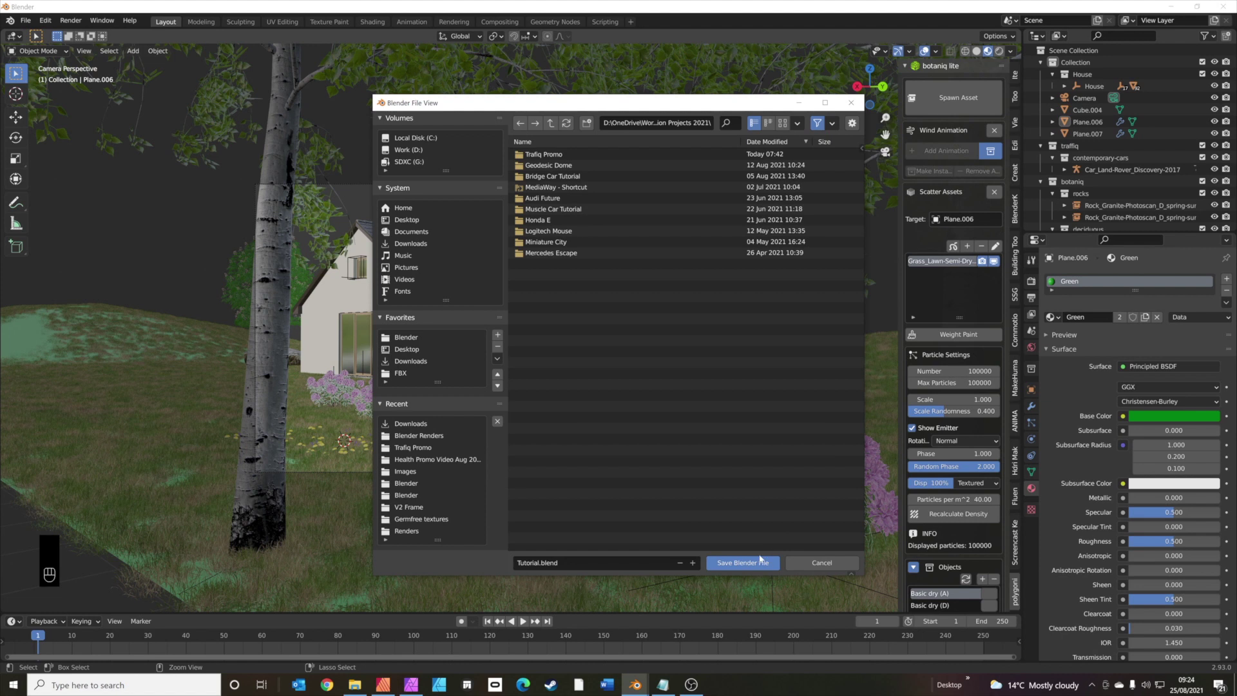
{"action": "left_click", "coordinate": [744, 563]}
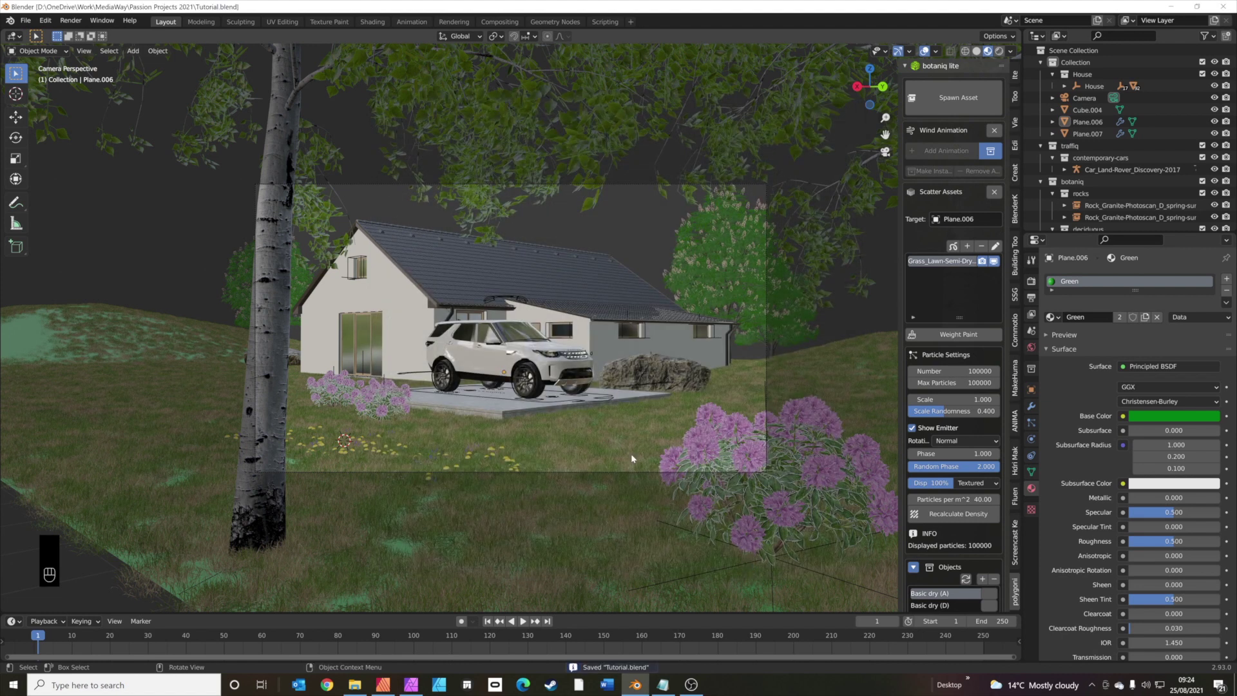
{"action": "key", "text": "F12"}
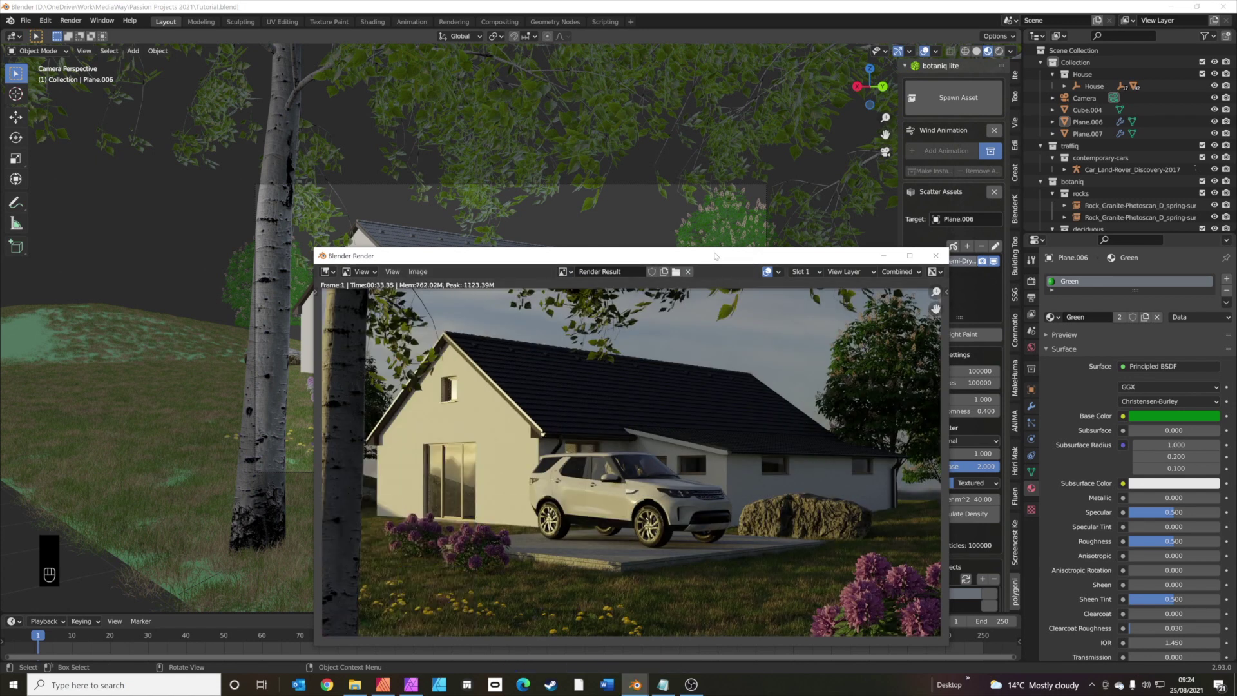
{"action": "left_click_drag", "start_coordinate": [715, 256], "coordinate": [702, 142]}
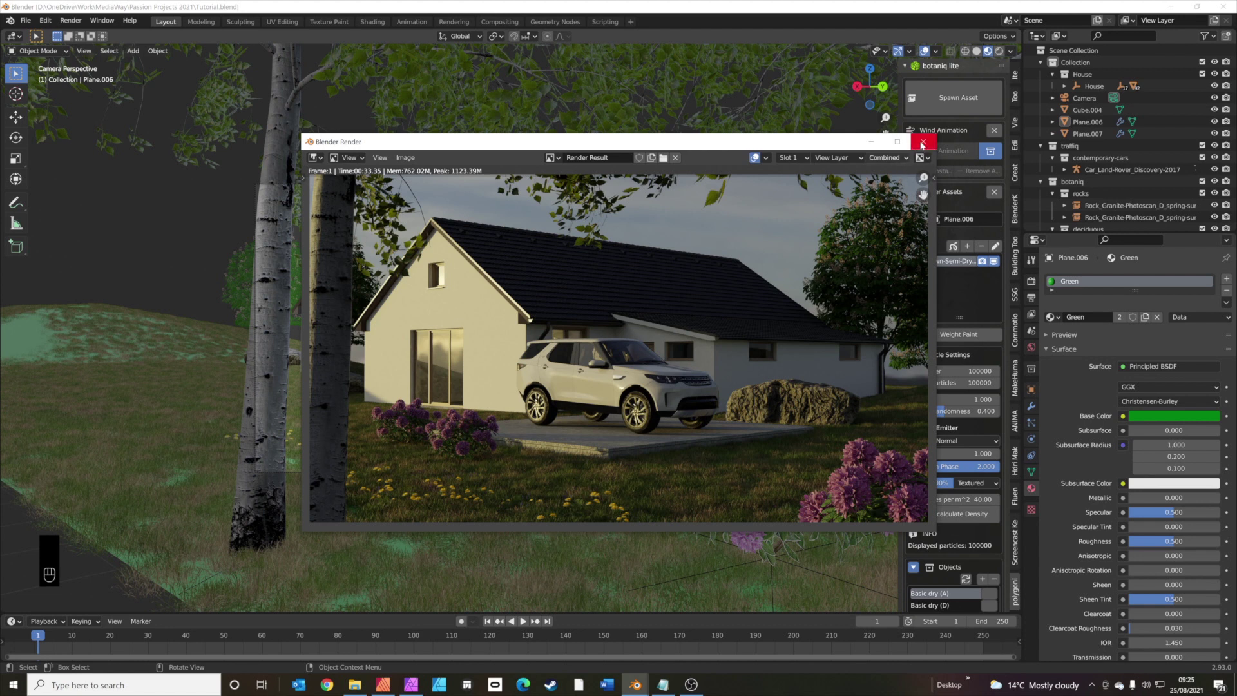
{"action": "left_click", "coordinate": [923, 142]}
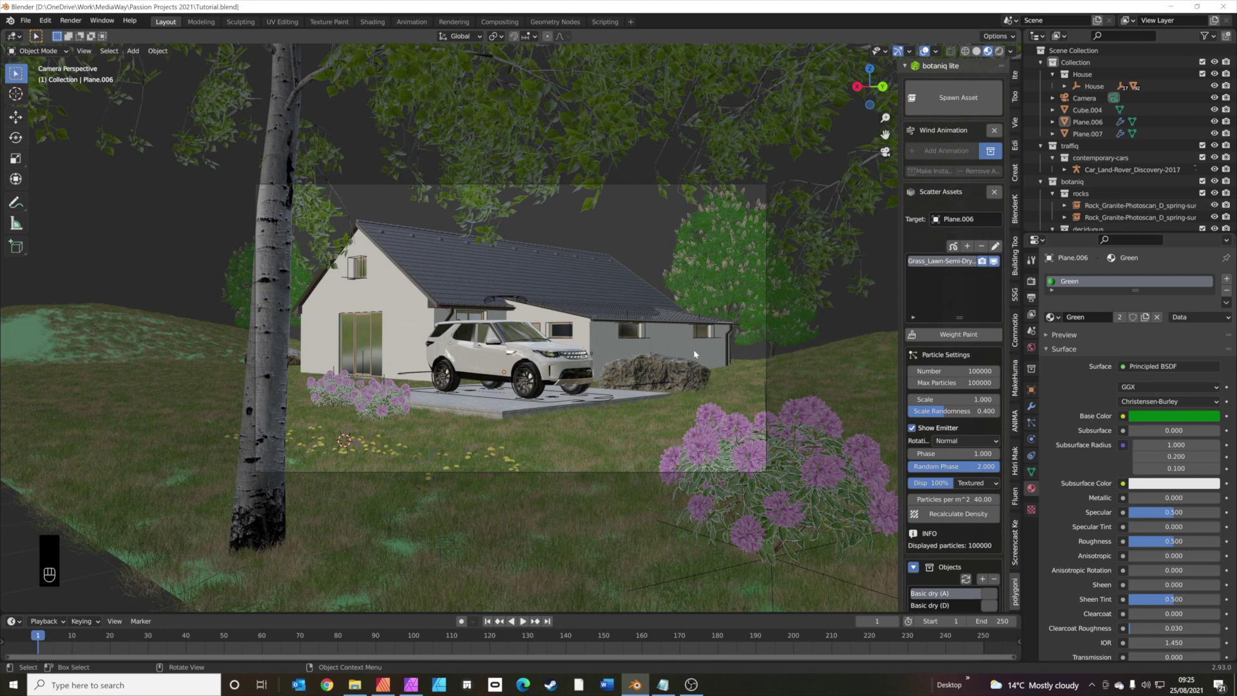
Step: Enable depth of field on the camera and pick the Land Rover's body as the focus object
{"action": "left_click", "coordinate": [1087, 98]}
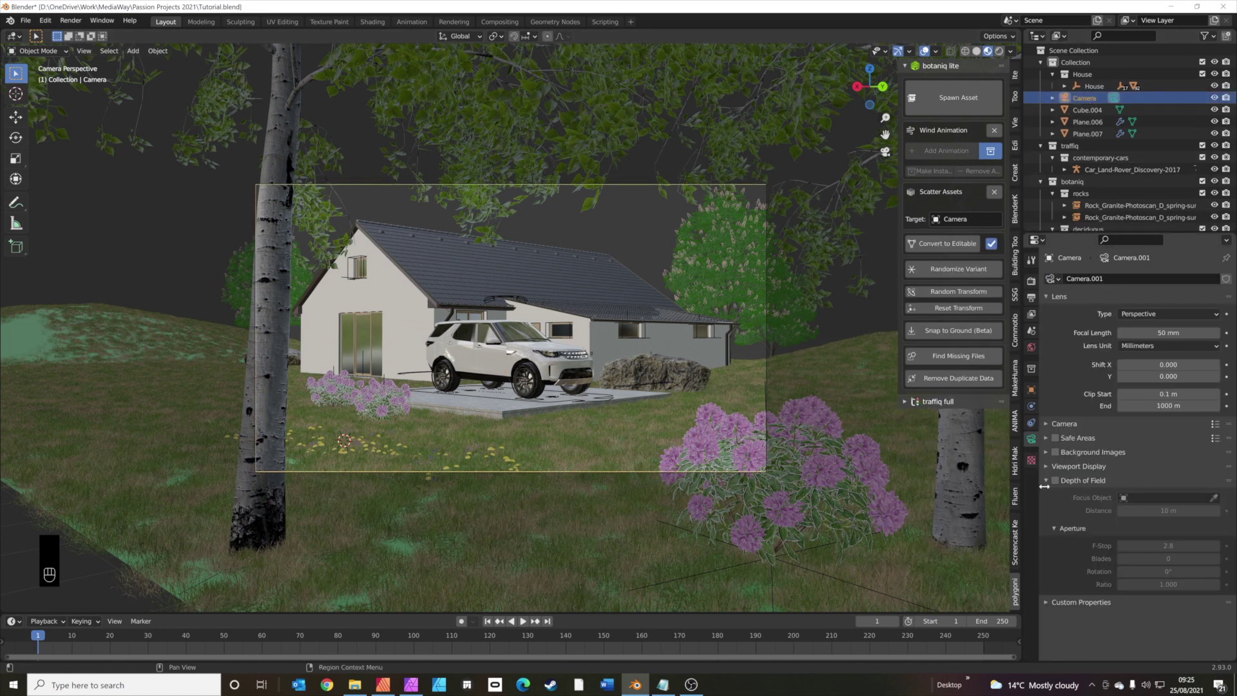
{"action": "left_click", "coordinate": [1061, 481]}
{"action": "left_click", "coordinate": [1055, 481]}
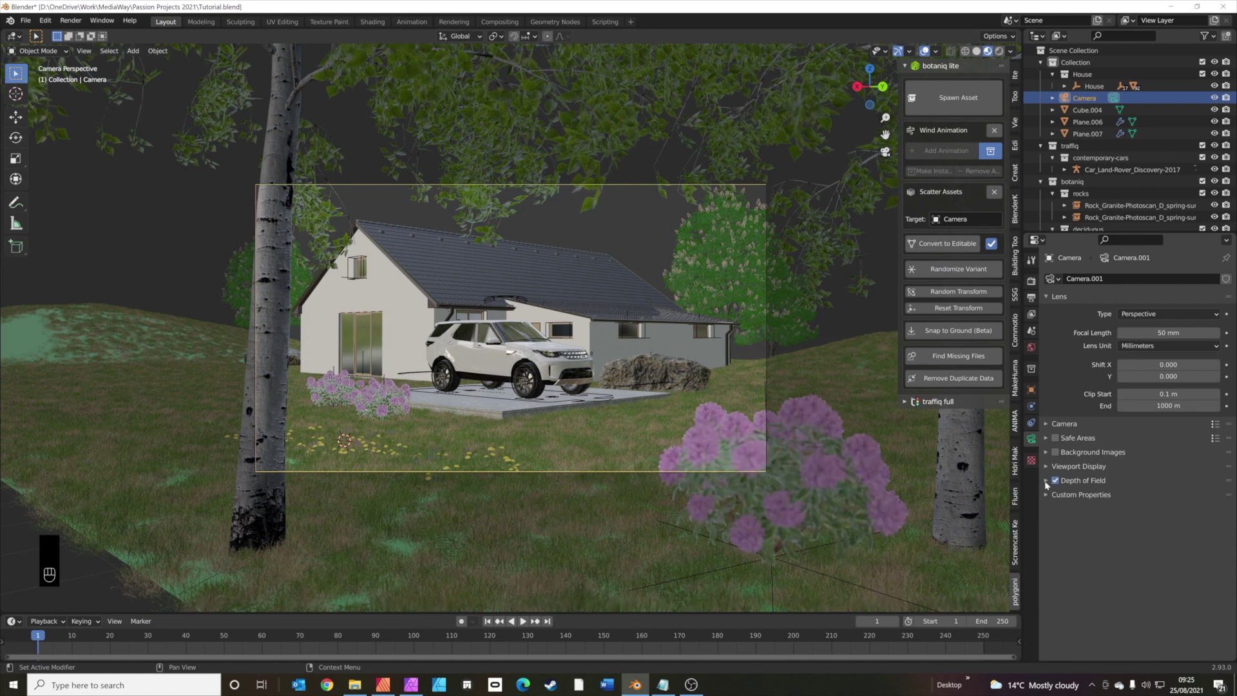
{"action": "left_click", "coordinate": [1045, 481]}
{"action": "left_click", "coordinate": [1213, 497]}
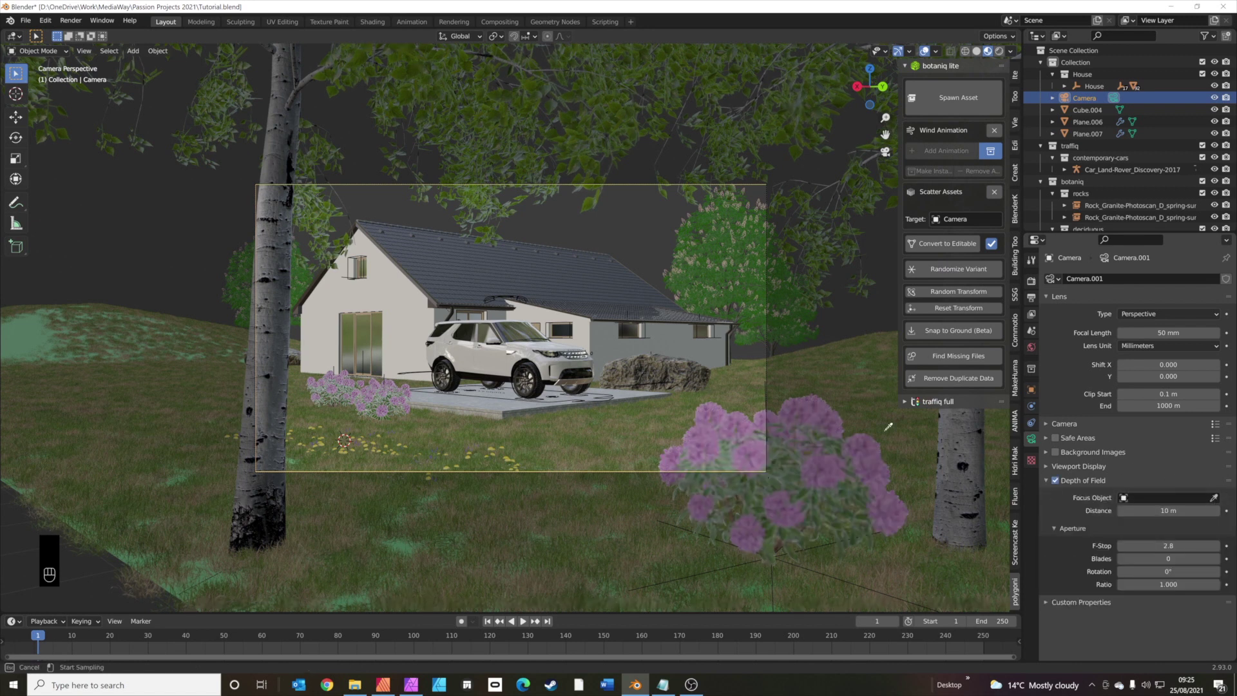
{"action": "left_click", "coordinate": [544, 357]}
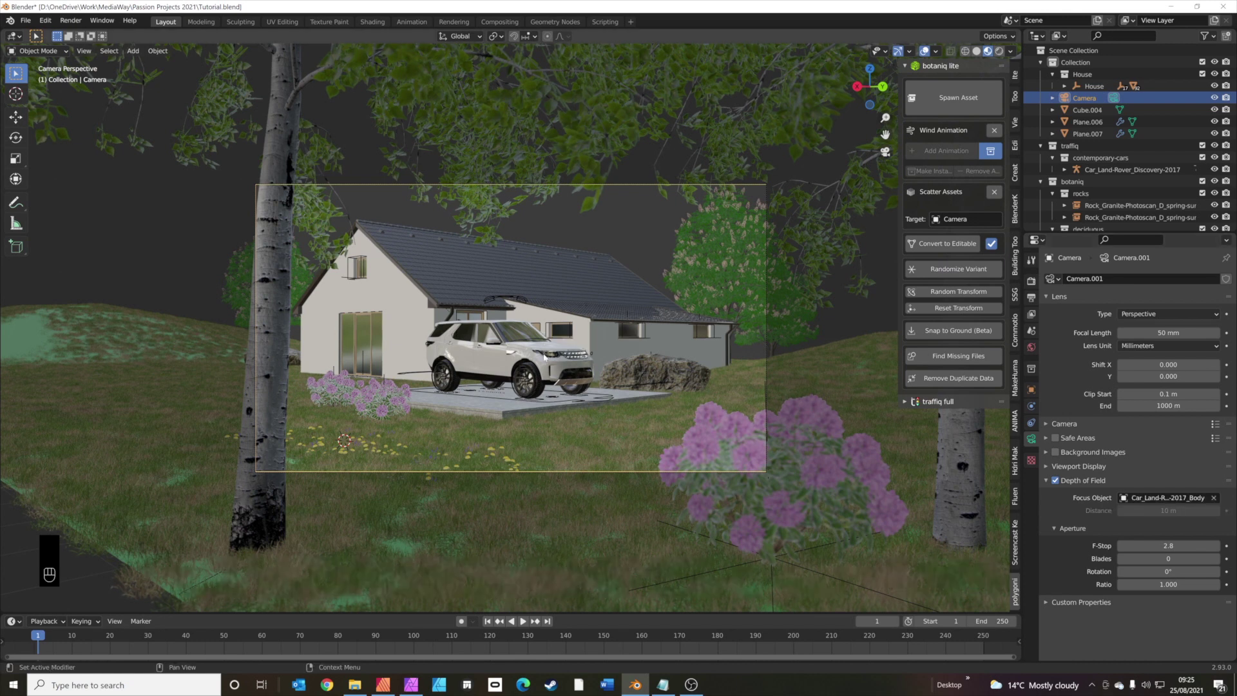
Step: Set the camera's depth-of-field F-Stop to 1.0 and preview the blur in rendered shading
{"action": "left_click", "coordinate": [1159, 545]}
{"action": "type", "text": "1"}
{"action": "key", "text": "Return"}
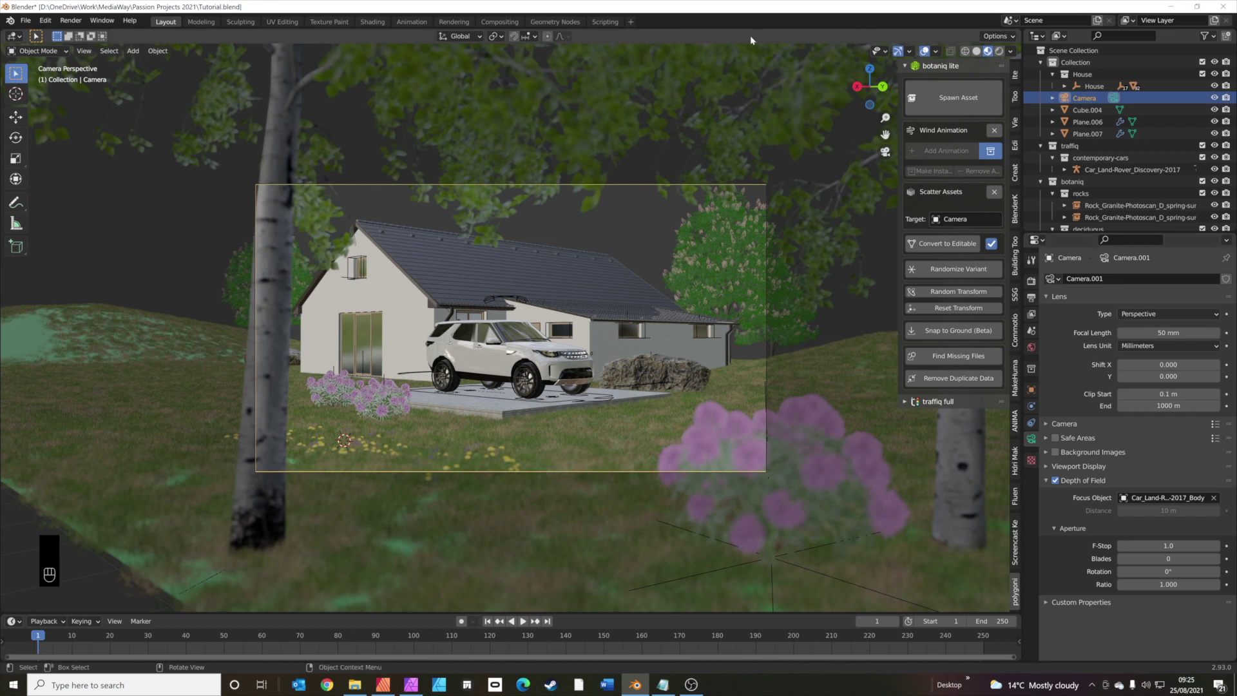
{"action": "left_click", "coordinate": [1002, 51]}
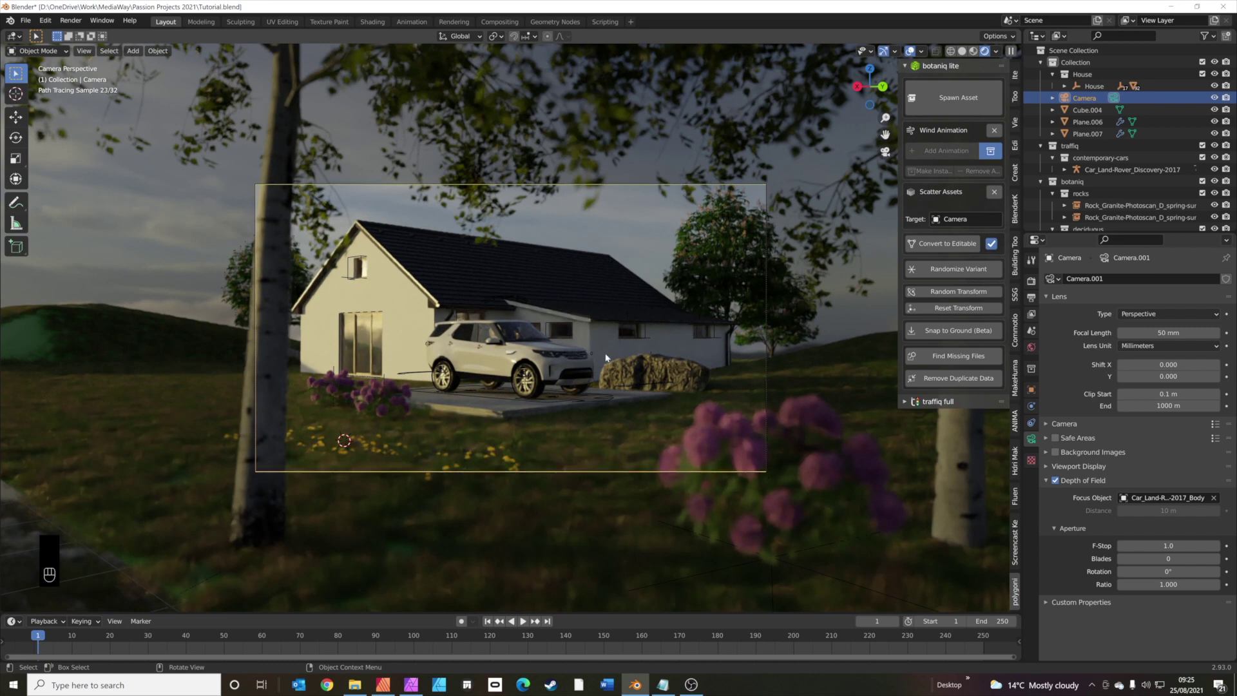
Step: Place the 3D cursor on the Land Rover's bonnet and add an area light there
{"action": "key", "text": "shift"}
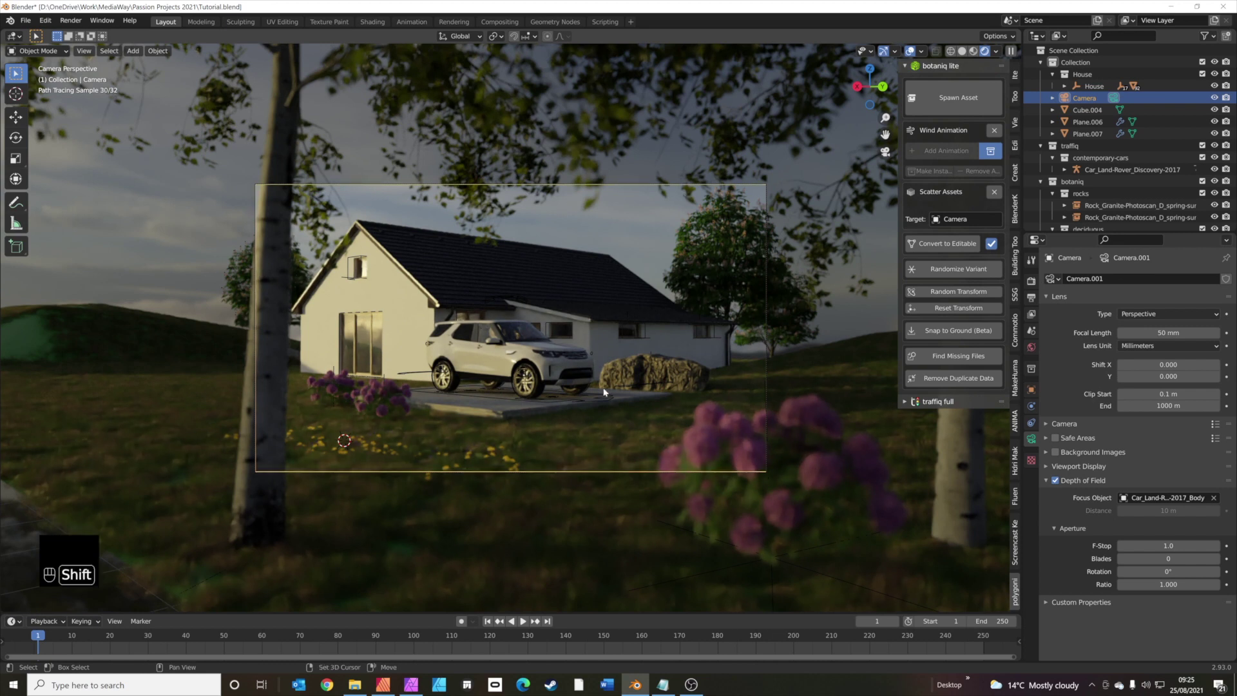
{"action": "right_click", "coordinate": [545, 349], "text": "shift"}
{"action": "key", "text": "shift+a"}
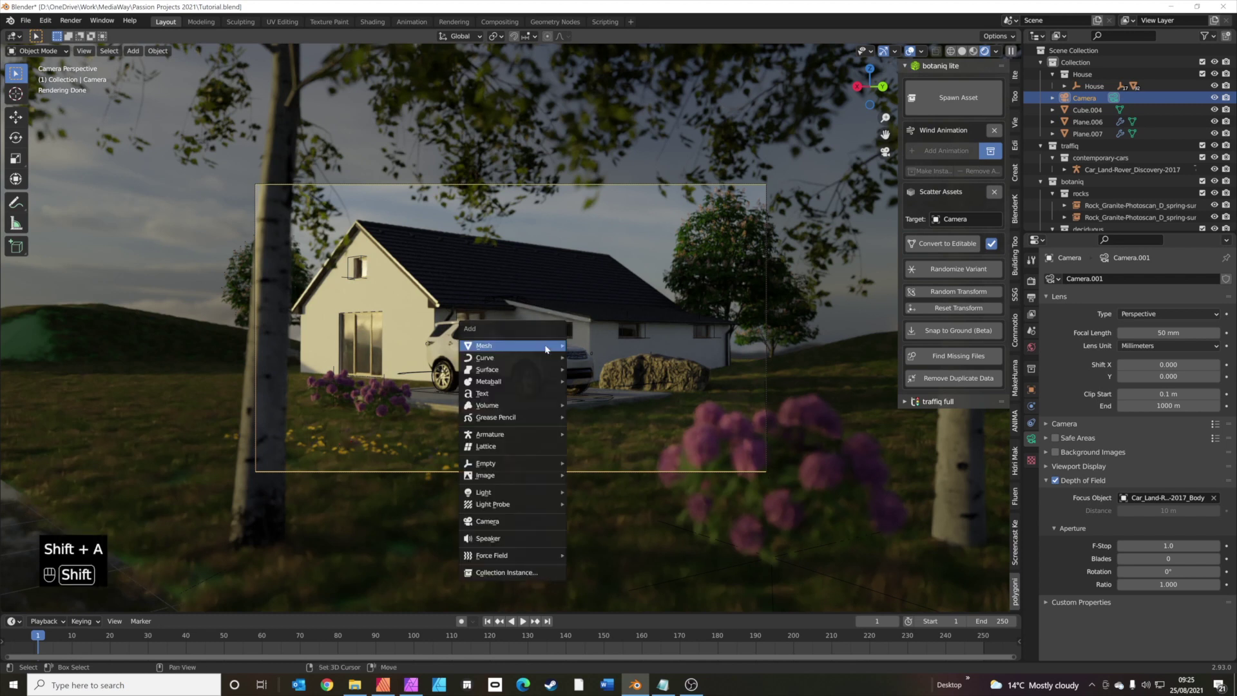
{"action": "mouse_move", "coordinate": [535, 498]}
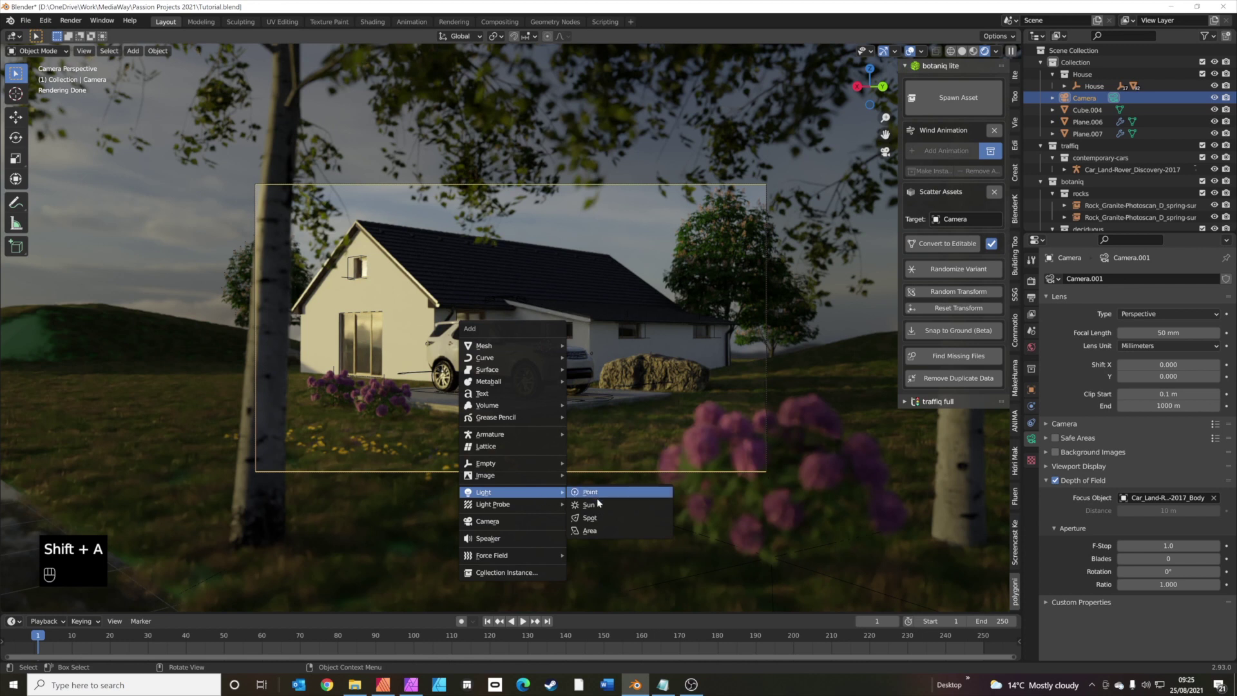
{"action": "key", "text": "Return"}
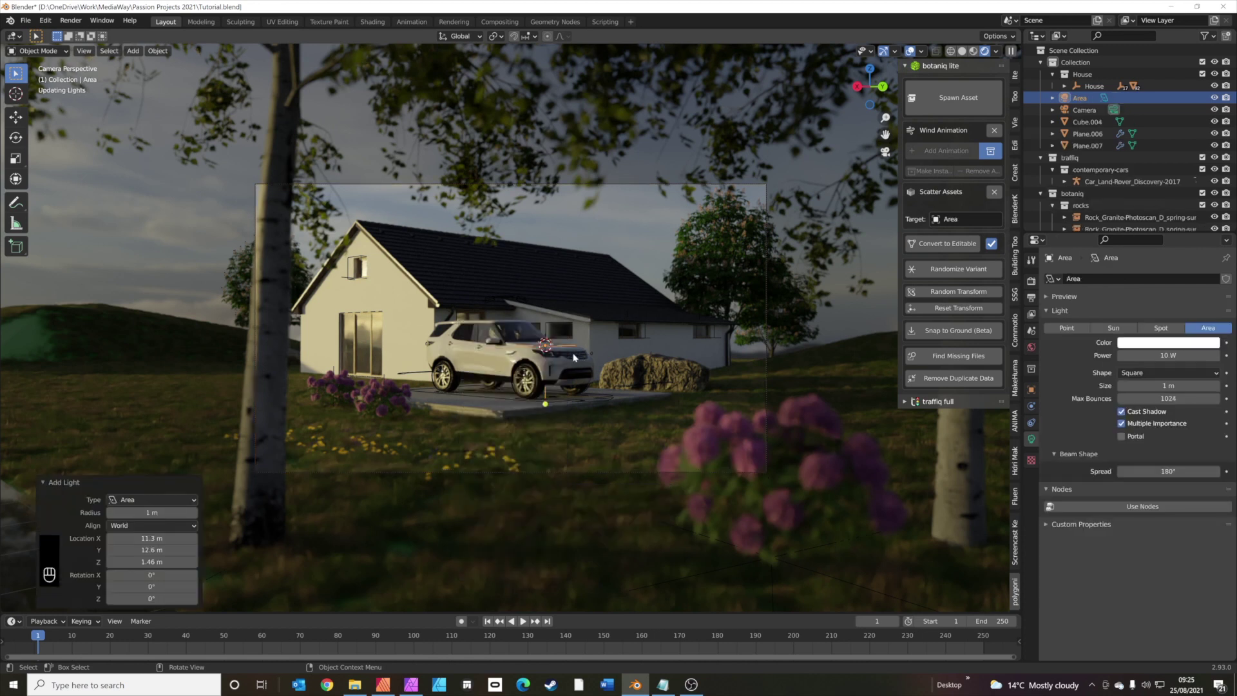
{"action": "key", "text": "Home"}
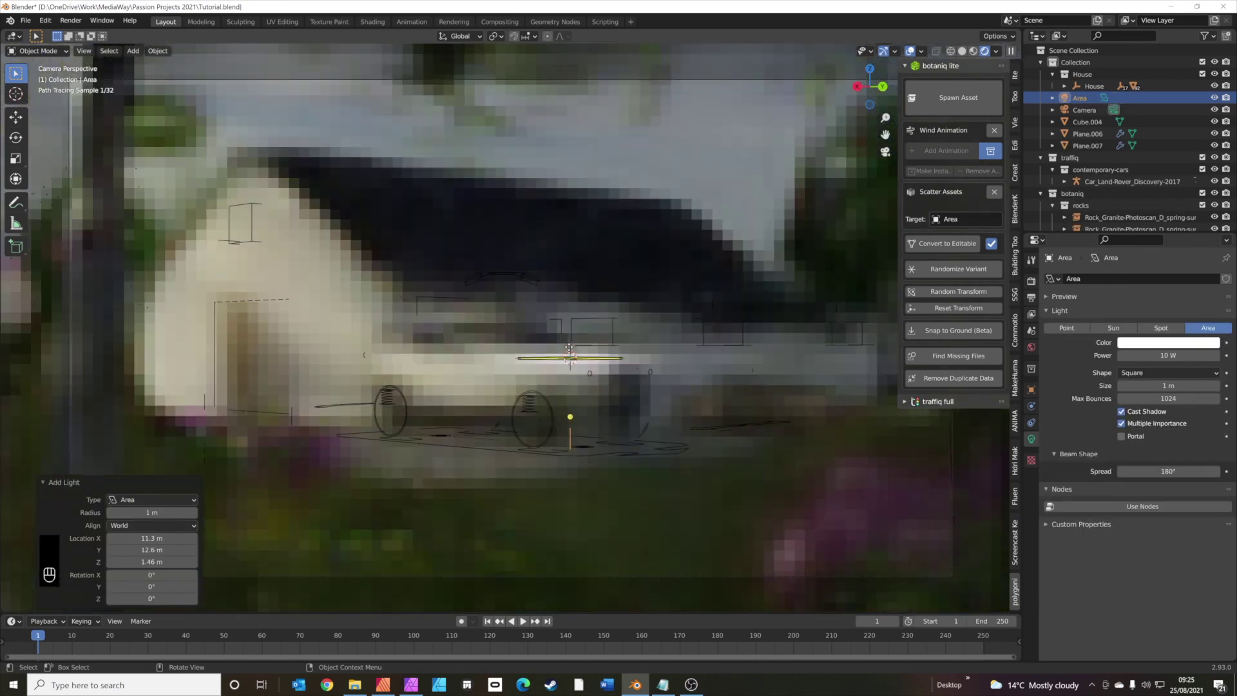
Step: In material preview, raise the area light about 2.15 m along Z above the Land Rover
{"action": "left_click", "coordinate": [973, 51]}
{"action": "mouse_move", "coordinate": [672, 354]}
{"action": "middle_mouse_down"}
{"action": "mouse_move", "coordinate": [672, 407]}
{"action": "mouse_move", "coordinate": [635, 463]}
{"action": "mouse_move", "coordinate": [670, 446]}
{"action": "middle_mouse_up"}
{"action": "scroll", "coordinate": [673, 412], "scroll_direction": "down", "scroll_amount": 3}
{"action": "scroll", "coordinate": [675, 418], "scroll_direction": "down", "scroll_amount": 5}
{"action": "key", "text": "r"}
{"action": "key", "text": "F11"}
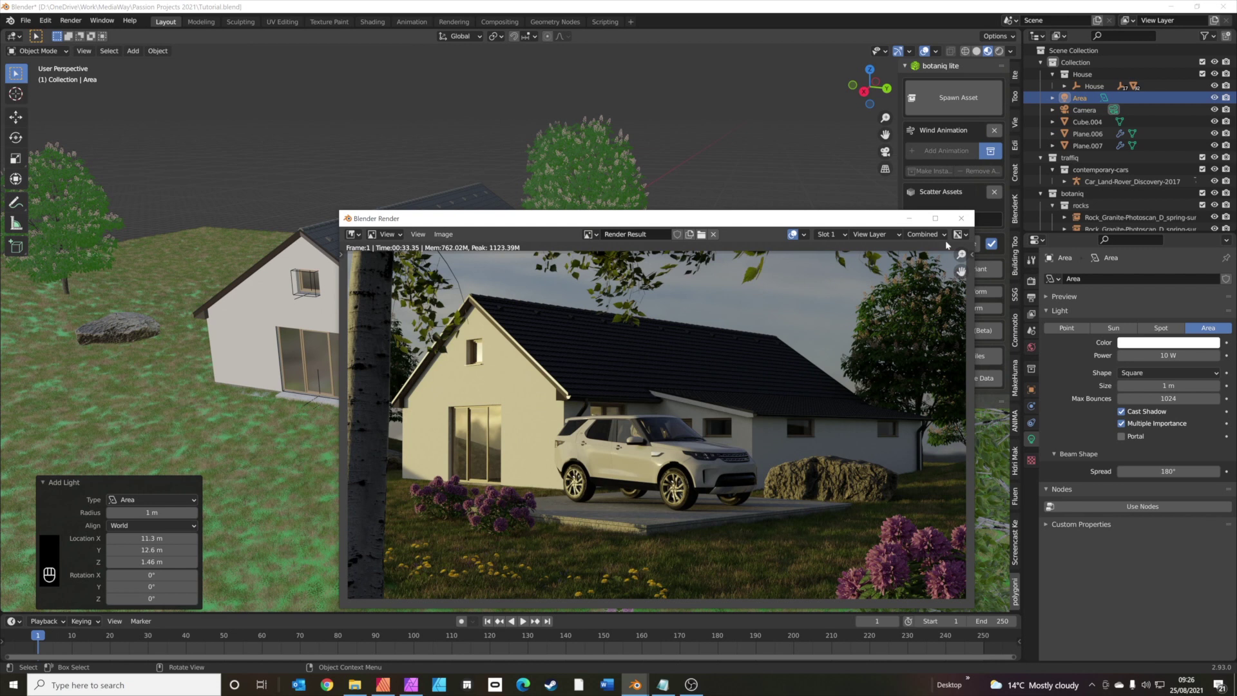
{"action": "left_click", "coordinate": [961, 218]}
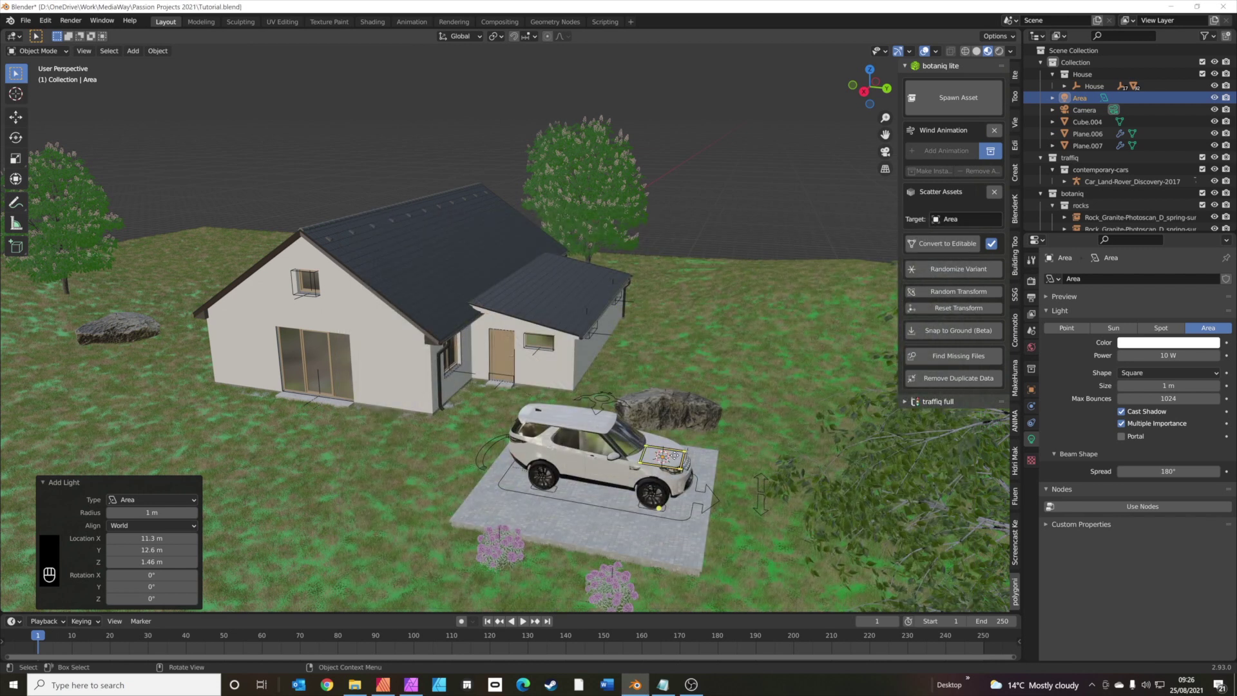
{"action": "key", "text": "g"}
{"action": "key", "text": "z"}
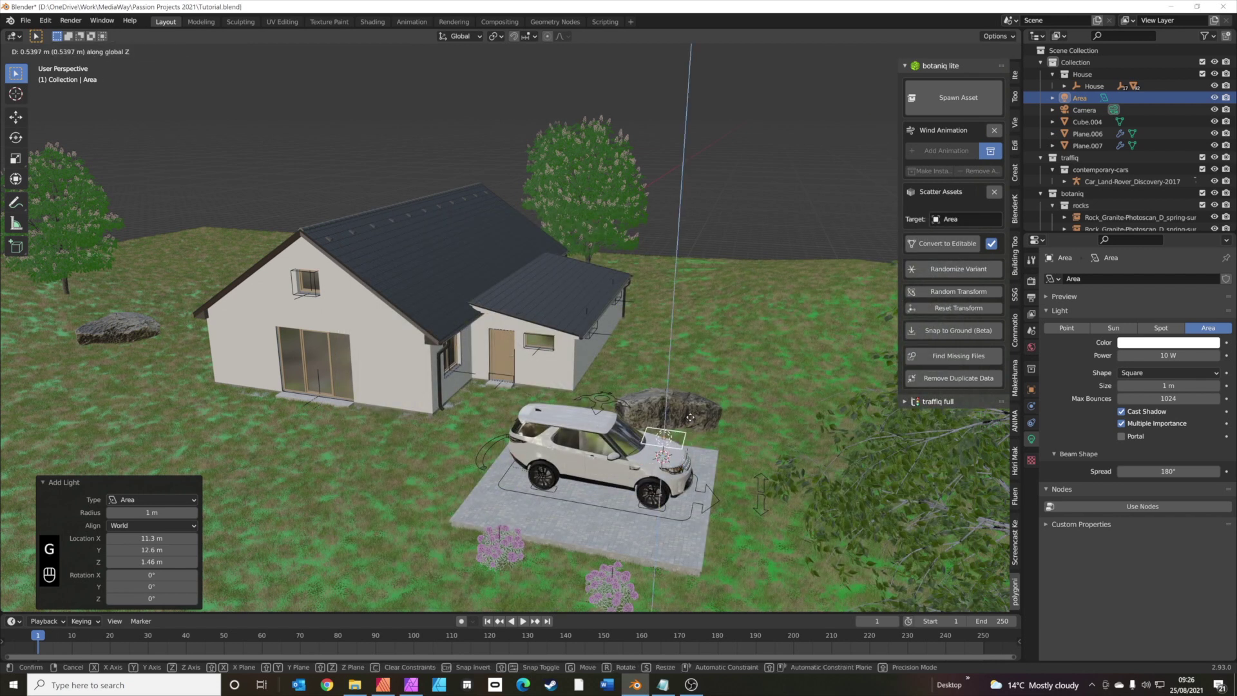
{"action": "left_click", "coordinate": [897, 414]}
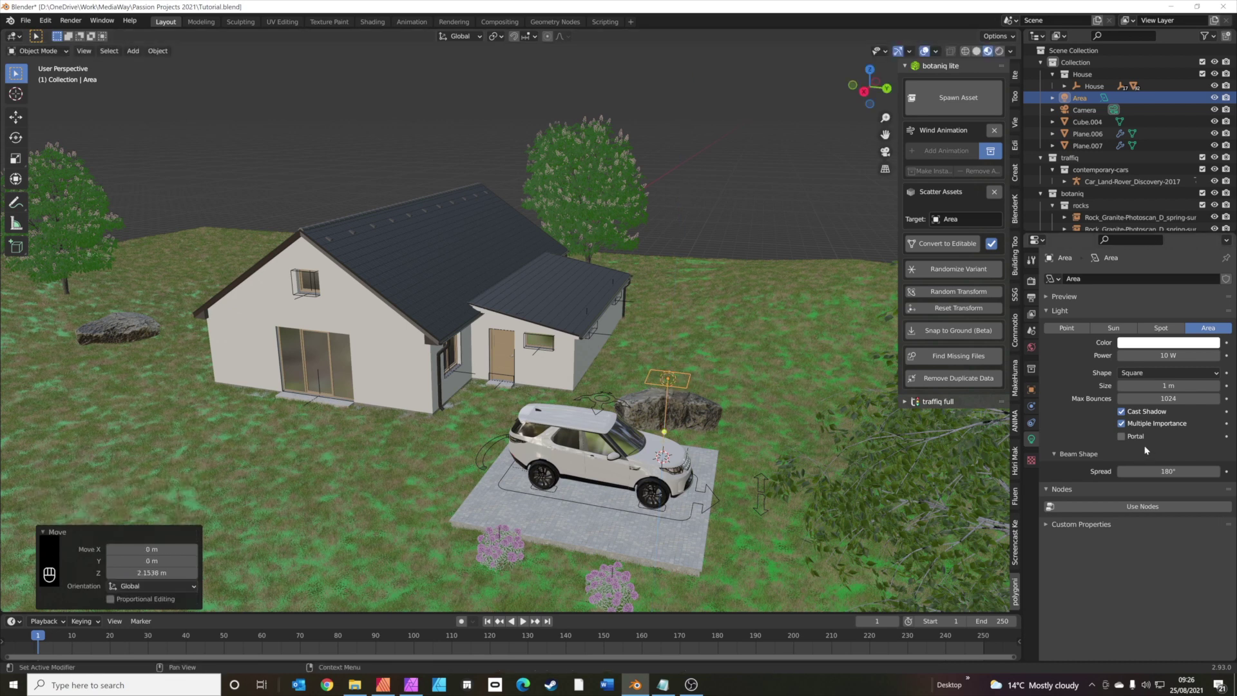
Step: Change the area light's shape to Ellipse and scale it up by about 1.94
{"action": "left_click", "coordinate": [1153, 373]}
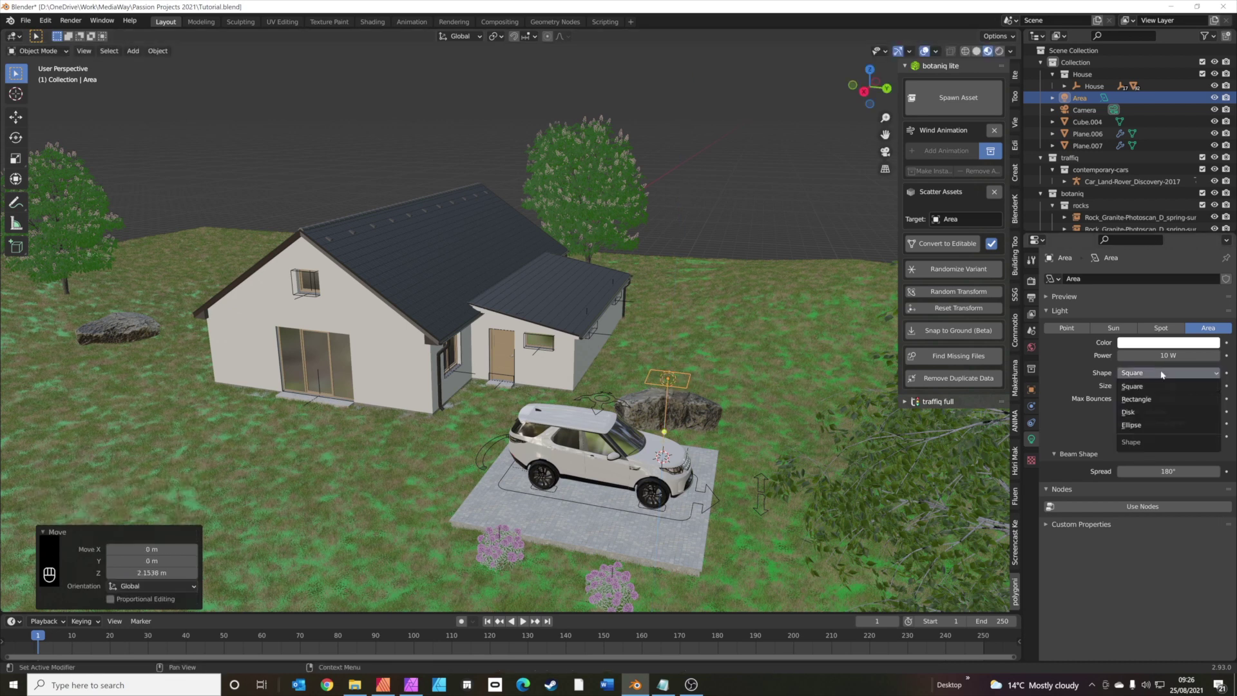
{"action": "left_click", "coordinate": [1138, 427]}
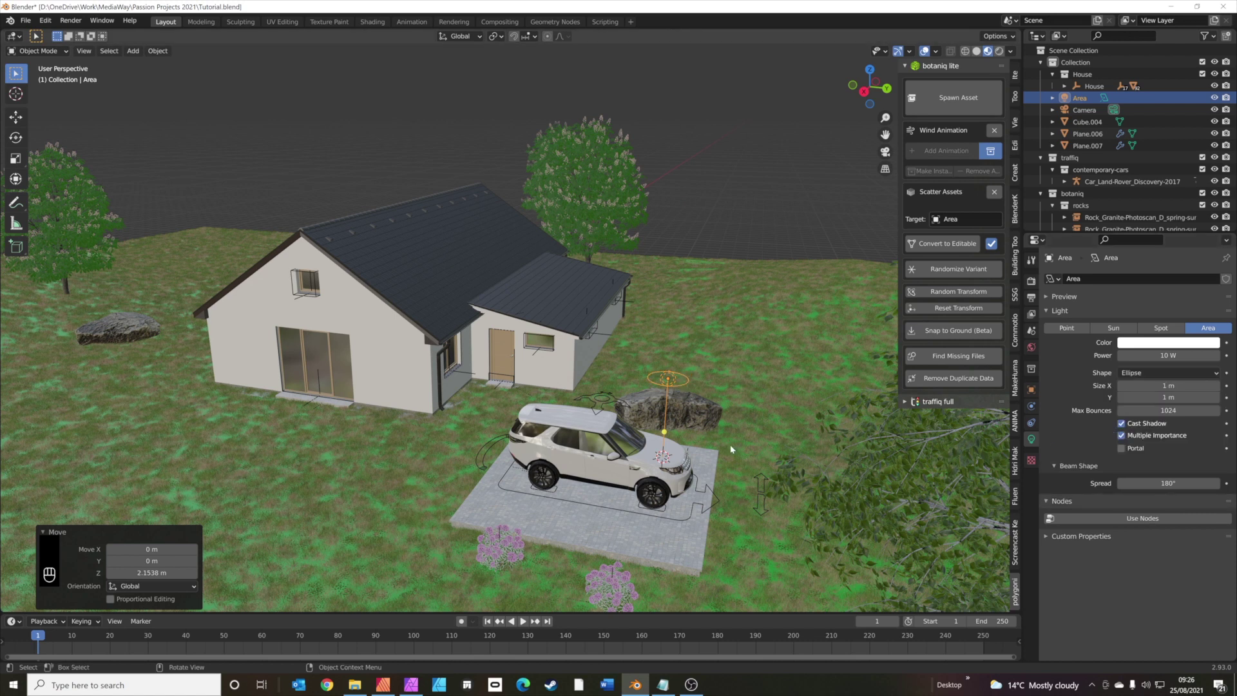
{"action": "key", "text": "s"}
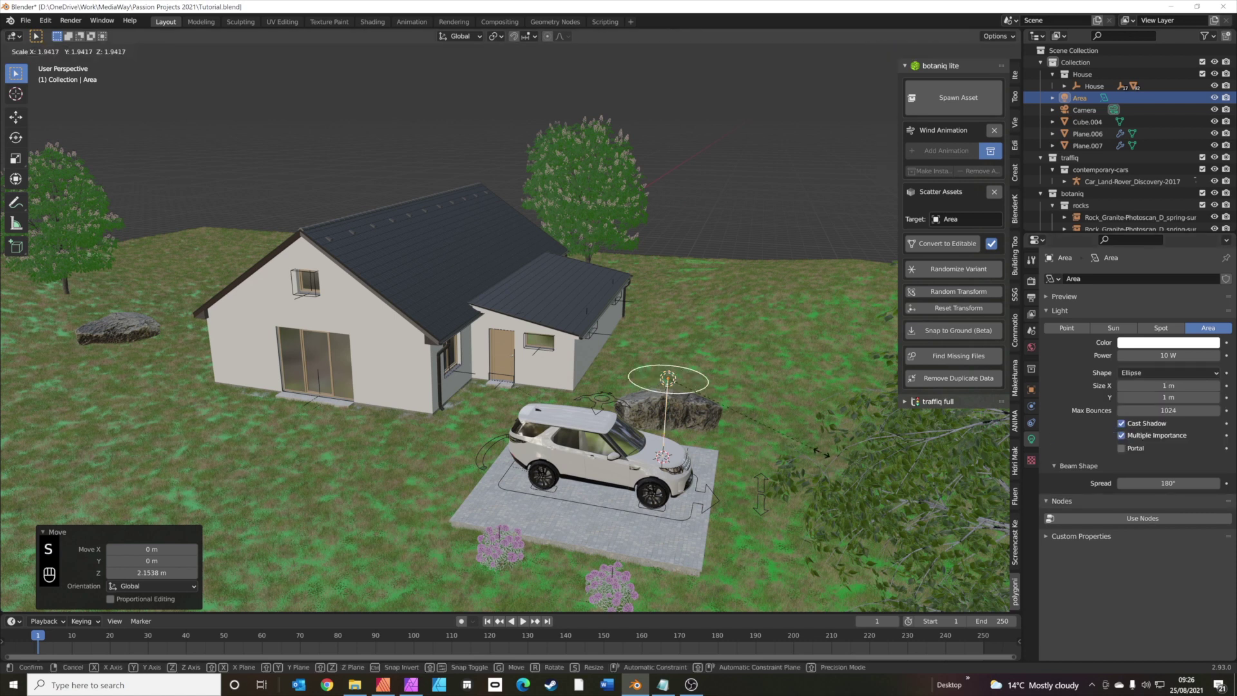
{"action": "left_click", "coordinate": [818, 456]}
Step: Tilt the area light about 35.5° around the view axis
{"action": "key", "text": "r"}
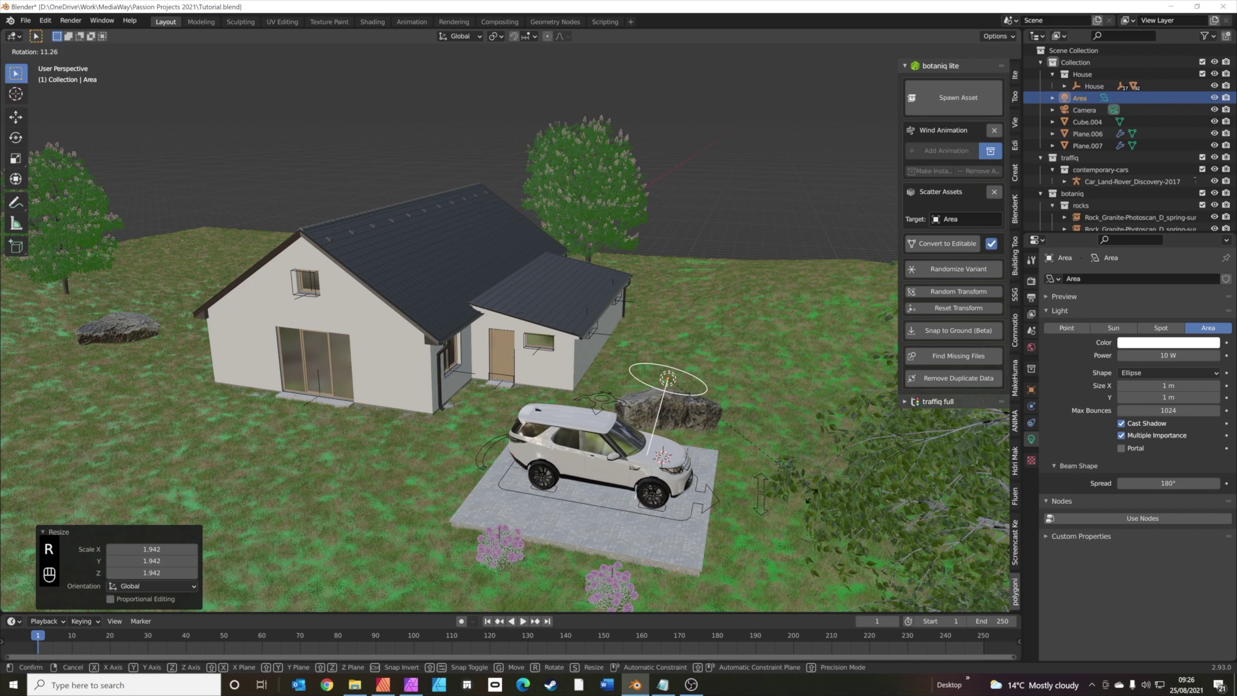
{"action": "left_click", "coordinate": [767, 531]}
{"action": "scroll", "coordinate": [694, 508], "scroll_direction": "down", "scroll_amount": 5}
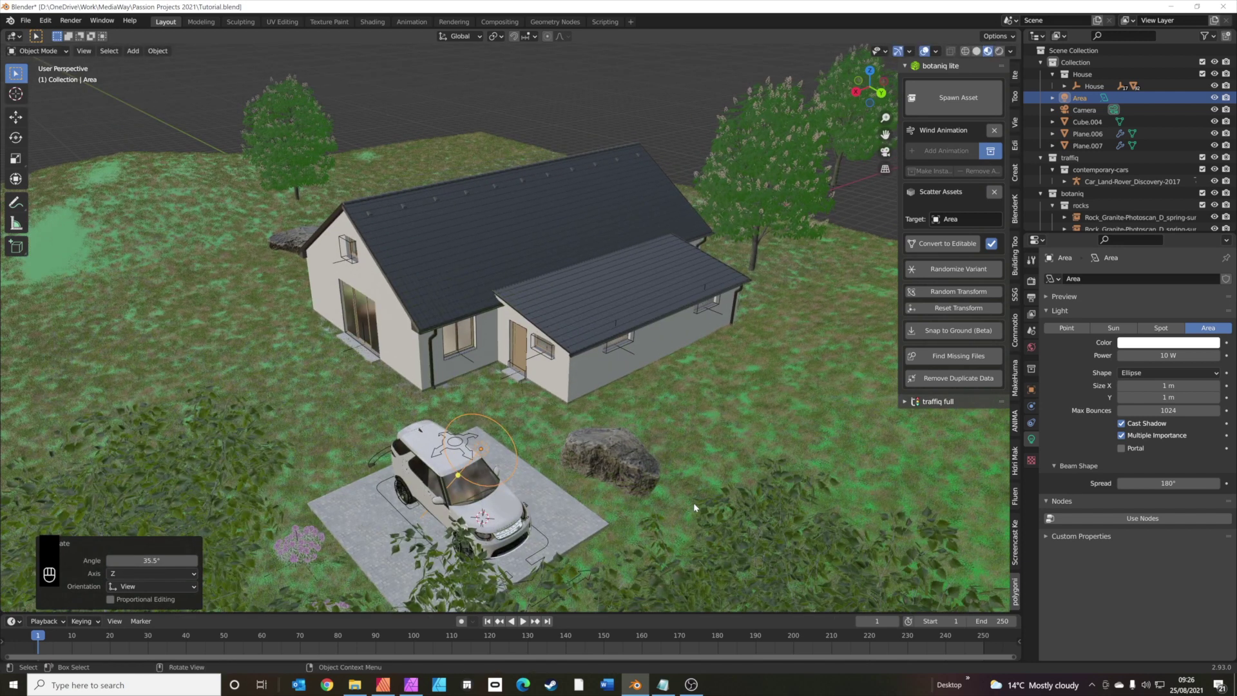
Step: From the top view, move the area light about -1.22 m in X and 1.29 m in Y toward the car's front
{"action": "key", "text": "KP_7"}
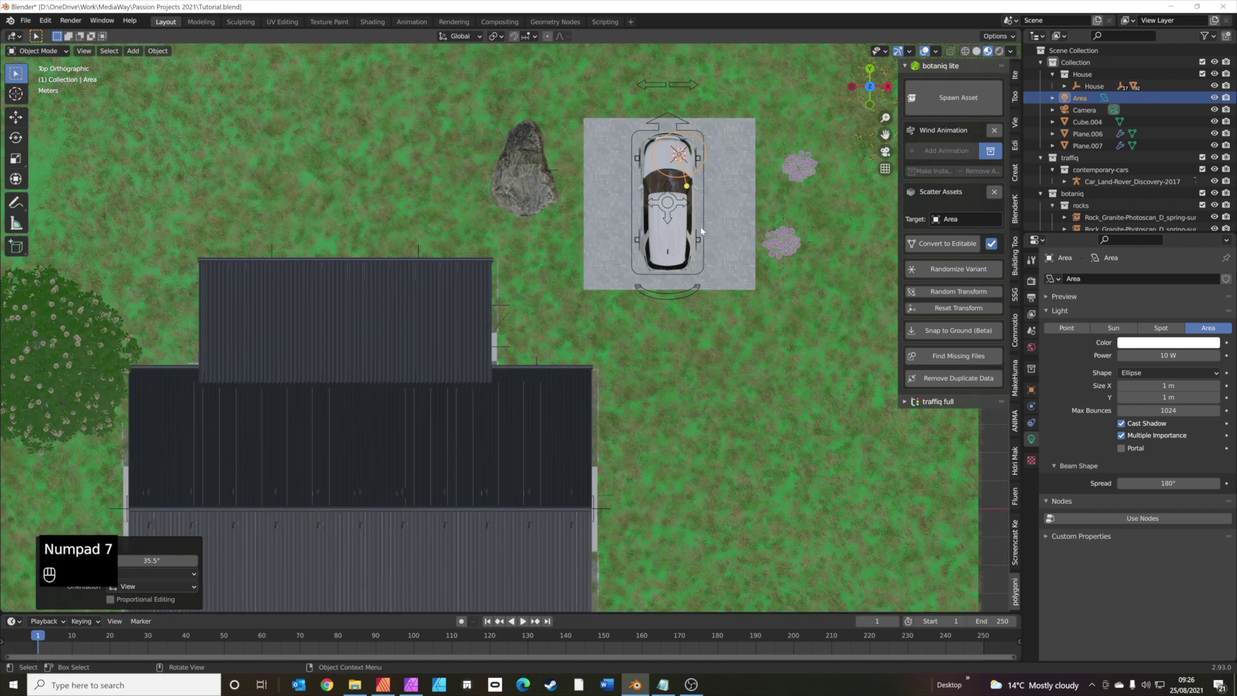
{"action": "key", "text": "g"}
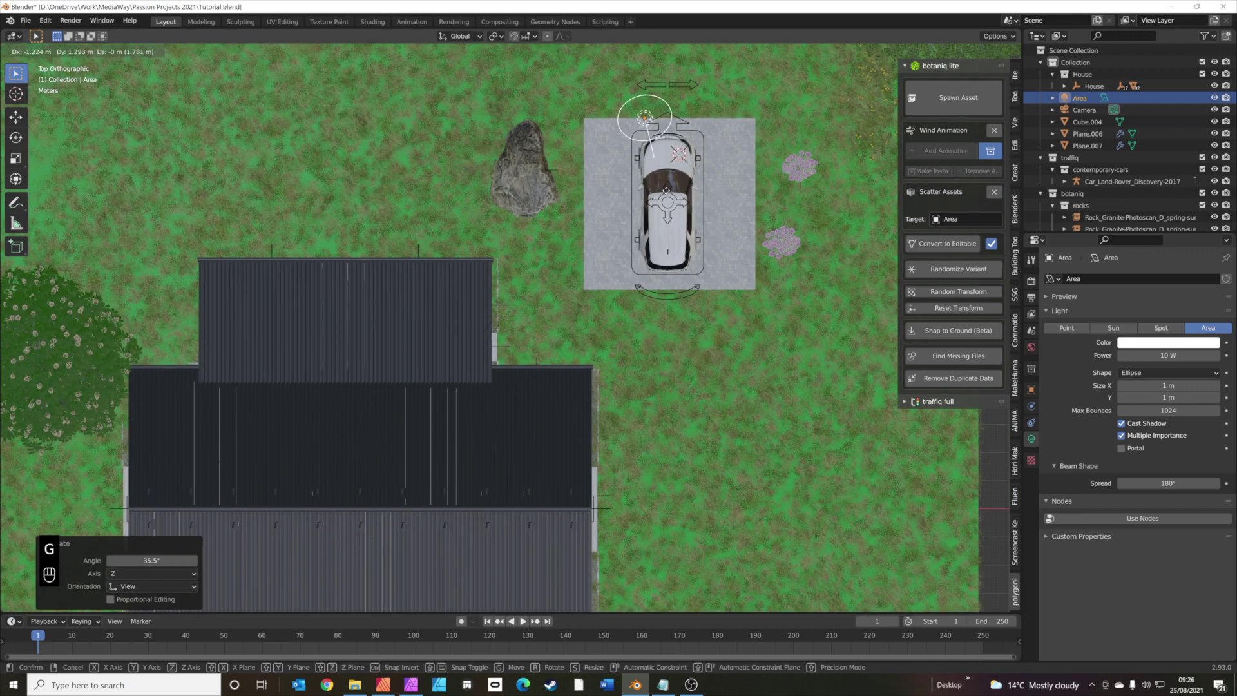
{"action": "left_click", "coordinate": [613, 294]}
{"action": "middle_click_drag", "start_coordinate": [613, 294], "coordinate": [670, 249]}
Step: In the rendered camera view, set the area light's power to 50 W
{"action": "key", "text": "KP_0"}
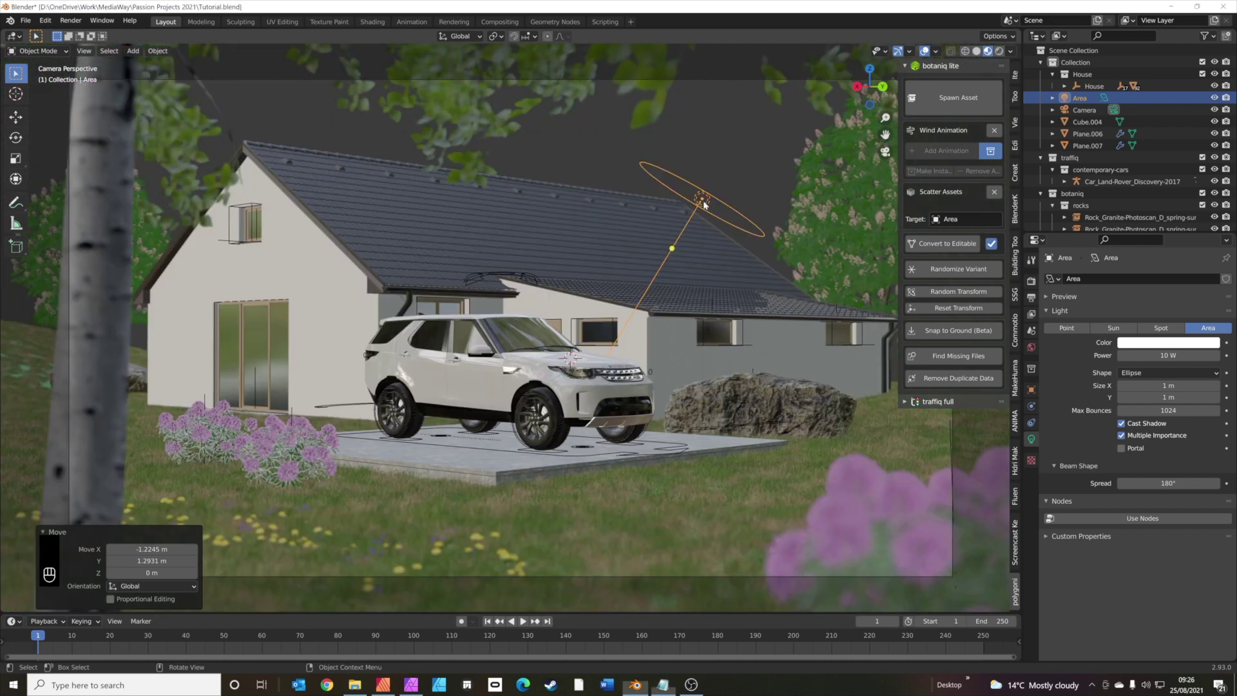
{"action": "left_click", "coordinate": [493, 64]}
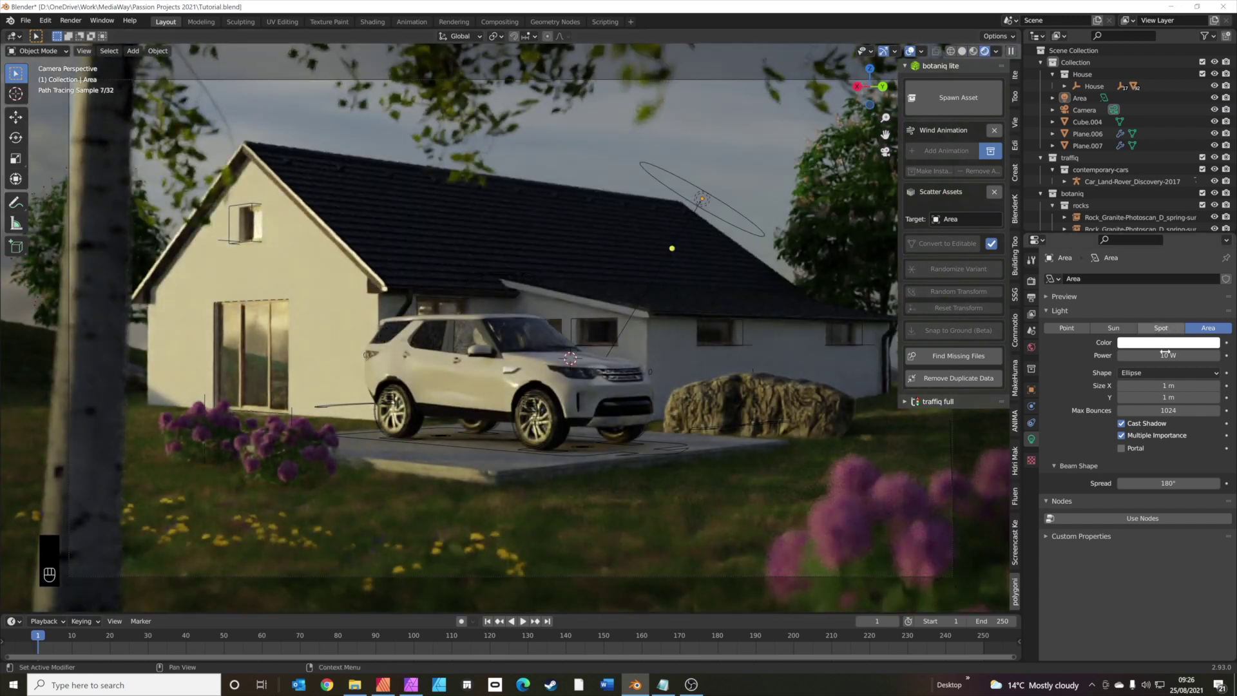
{"action": "left_click", "coordinate": [1166, 354]}
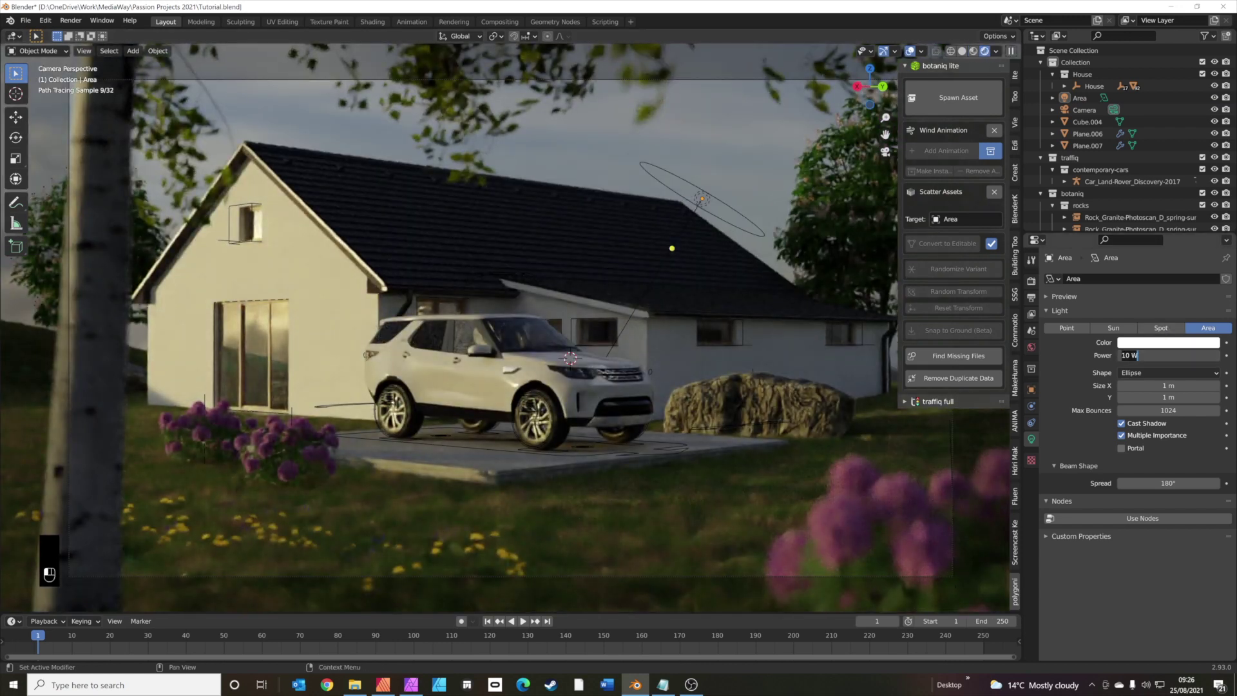
{"action": "type", "text": "50"}
{"action": "key", "text": "Return"}
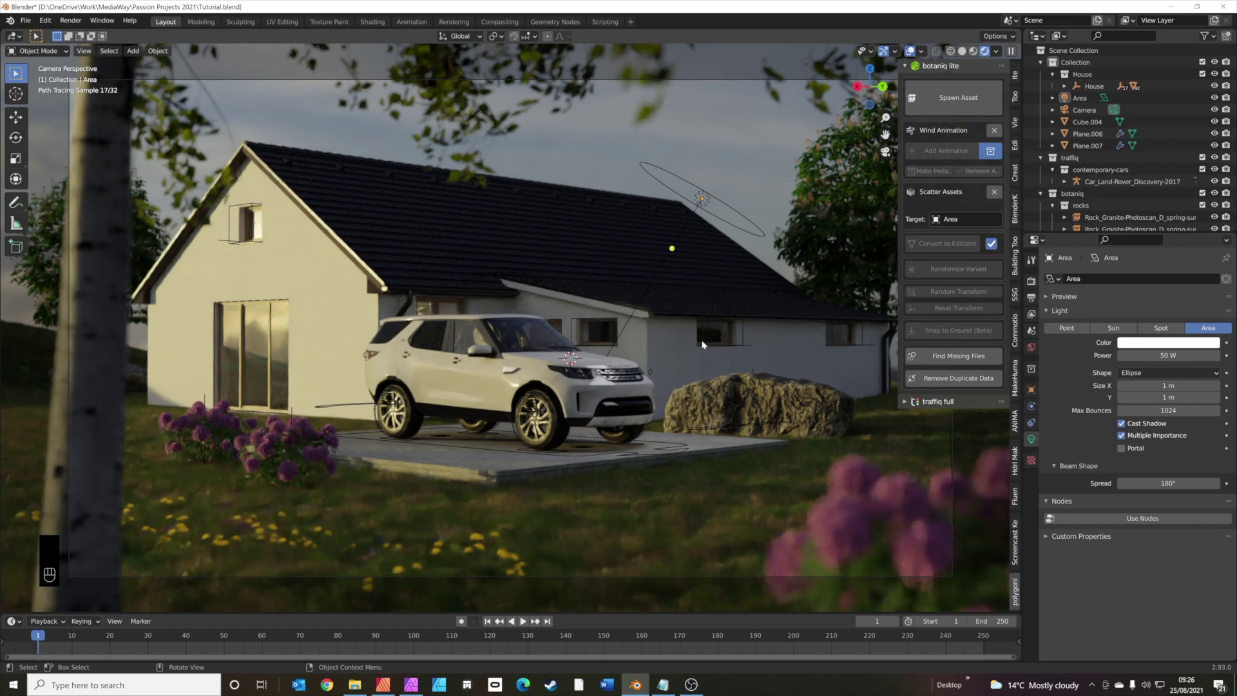
Step: Scale the area light up by 2.468 and set its power to 70 W
{"action": "key", "text": "s"}
{"action": "key", "text": "s"}
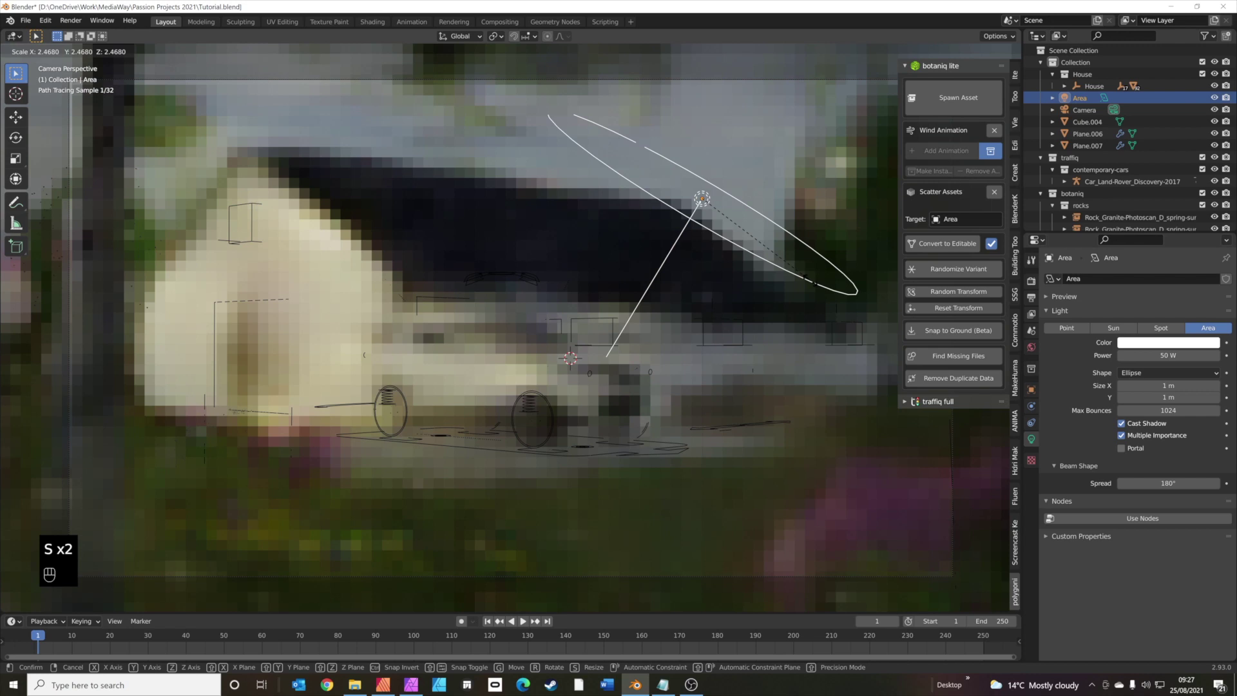
{"action": "left_click", "coordinate": [797, 278]}
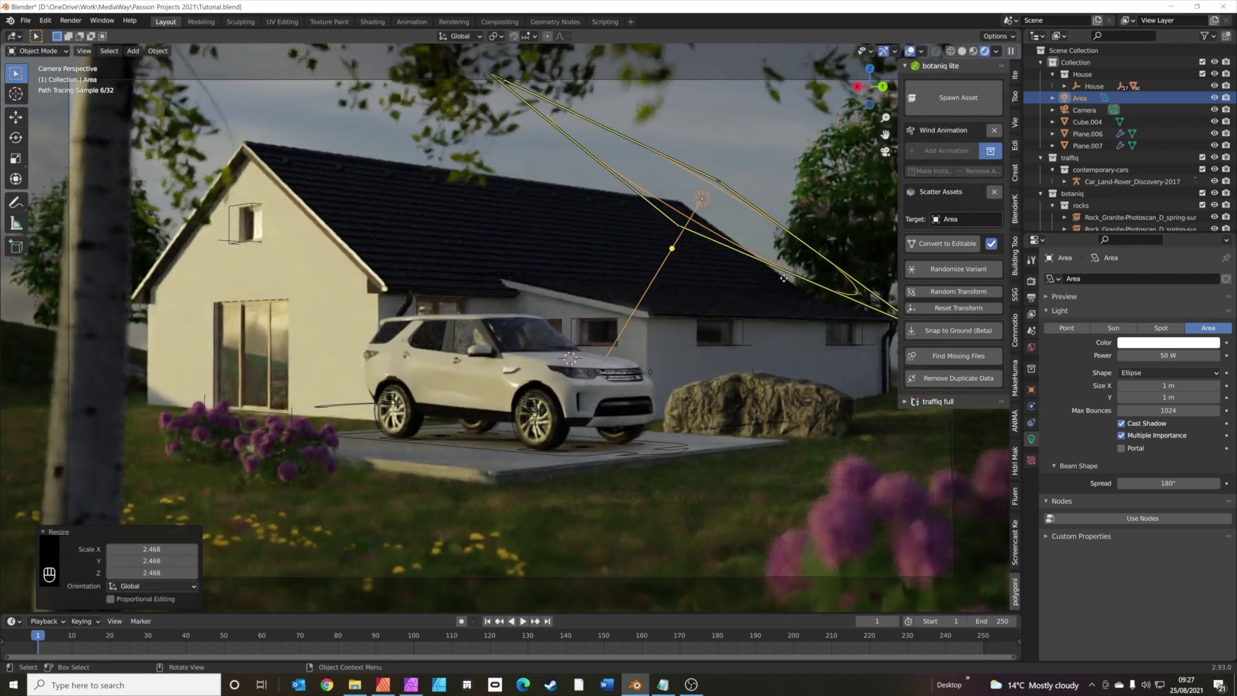
{"action": "left_click", "coordinate": [1182, 354]}
{"action": "type", "text": "70"}
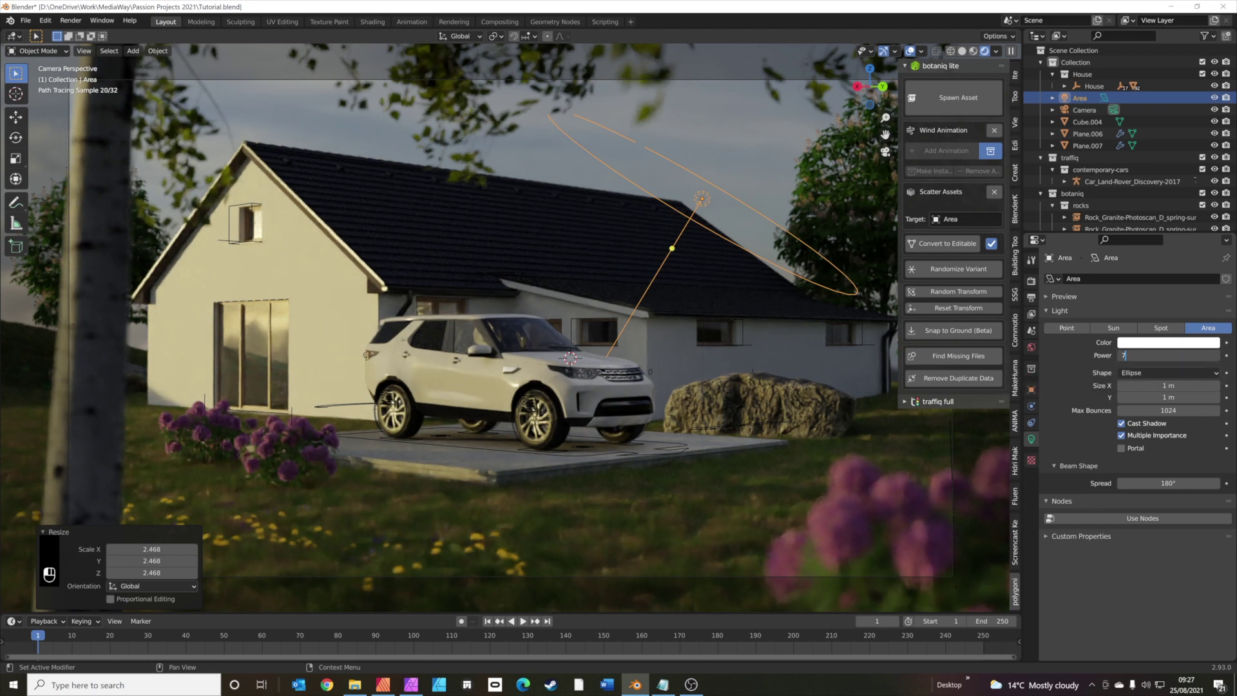
{"action": "key", "text": "Return"}
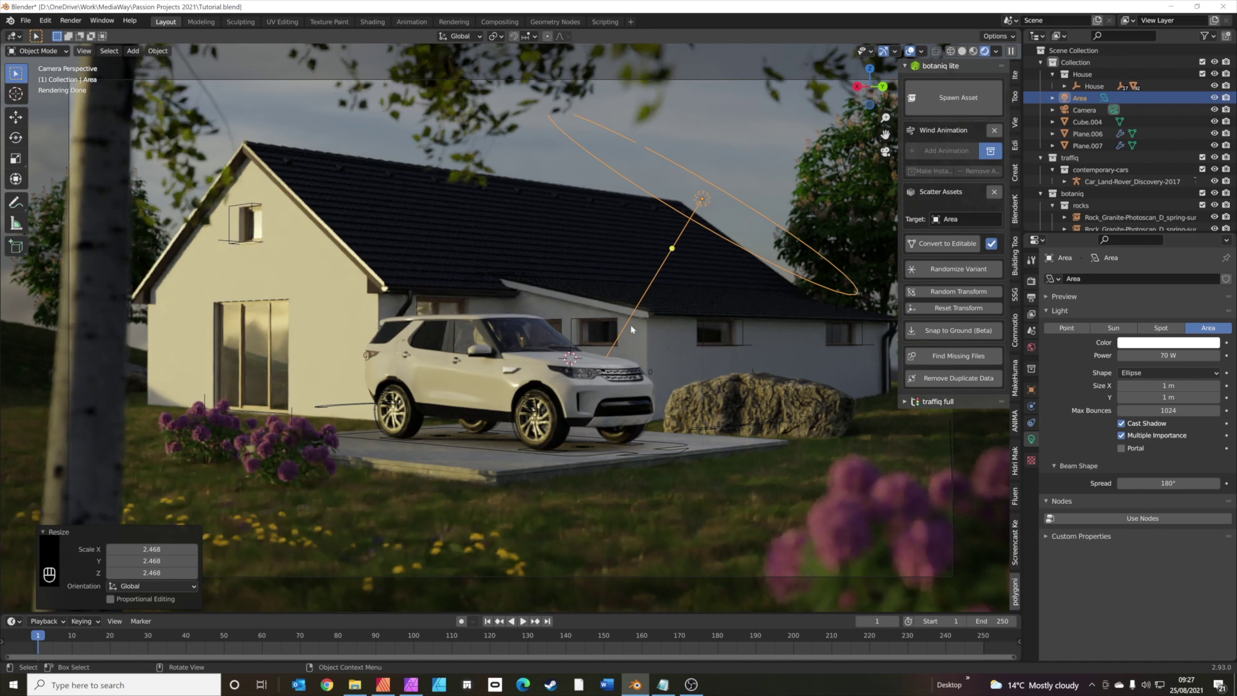
Step: In Edit Mode with Material Preview shading, select all coplanar faces of the side extension's wall containing the door
{"action": "left_click", "coordinate": [552, 309]}
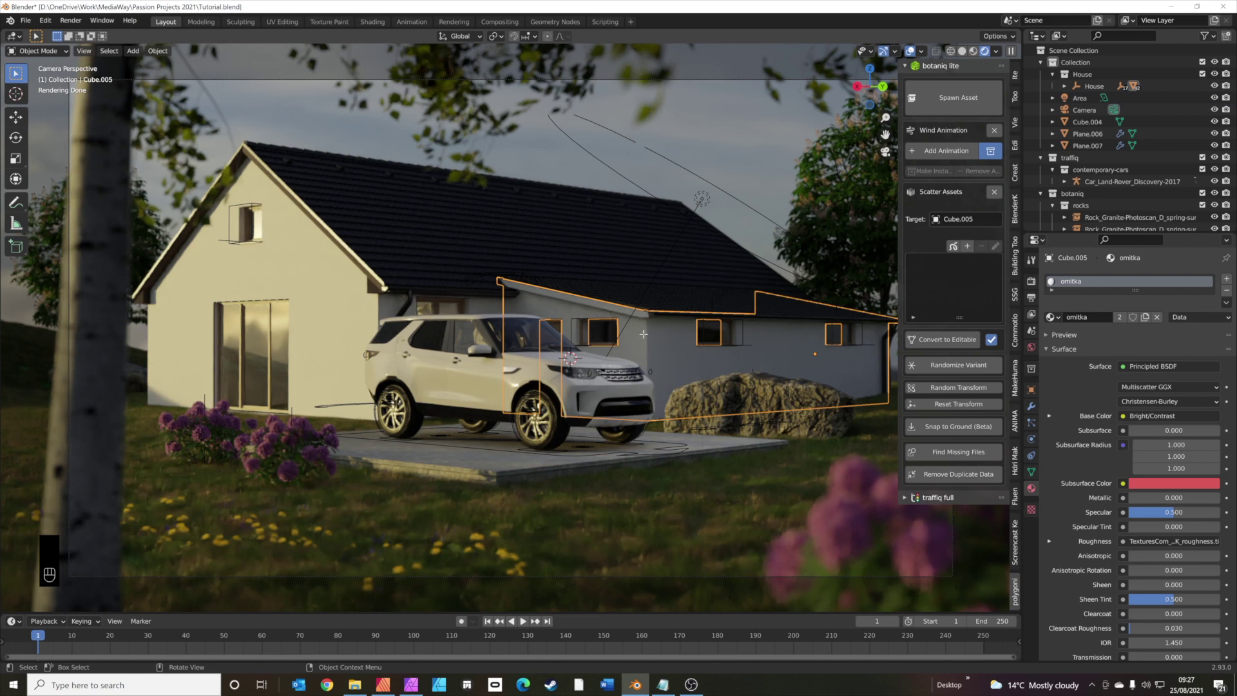
{"action": "key", "text": "Tab"}
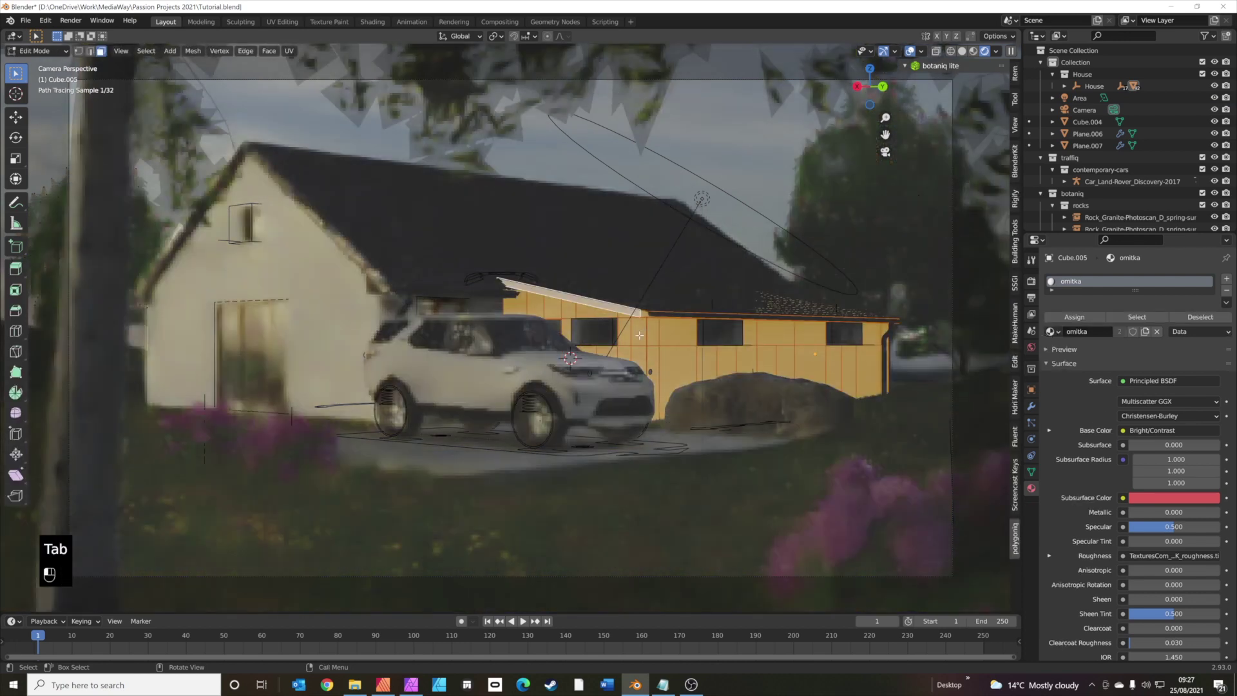
{"action": "left_click", "coordinate": [637, 332]}
{"action": "scroll", "coordinate": [629, 353], "scroll_direction": "down", "scroll_amount": 2}
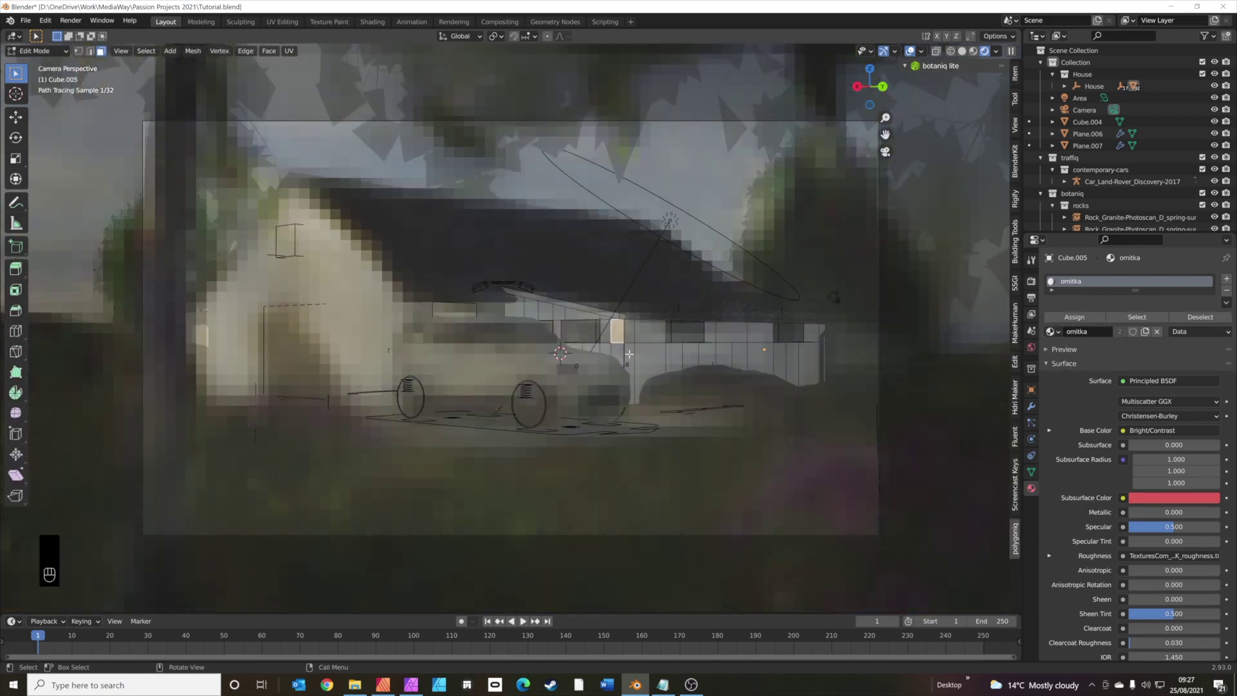
{"action": "left_click", "coordinate": [974, 51]}
{"action": "middle_click_drag", "start_coordinate": [626, 362], "coordinate": [603, 350]}
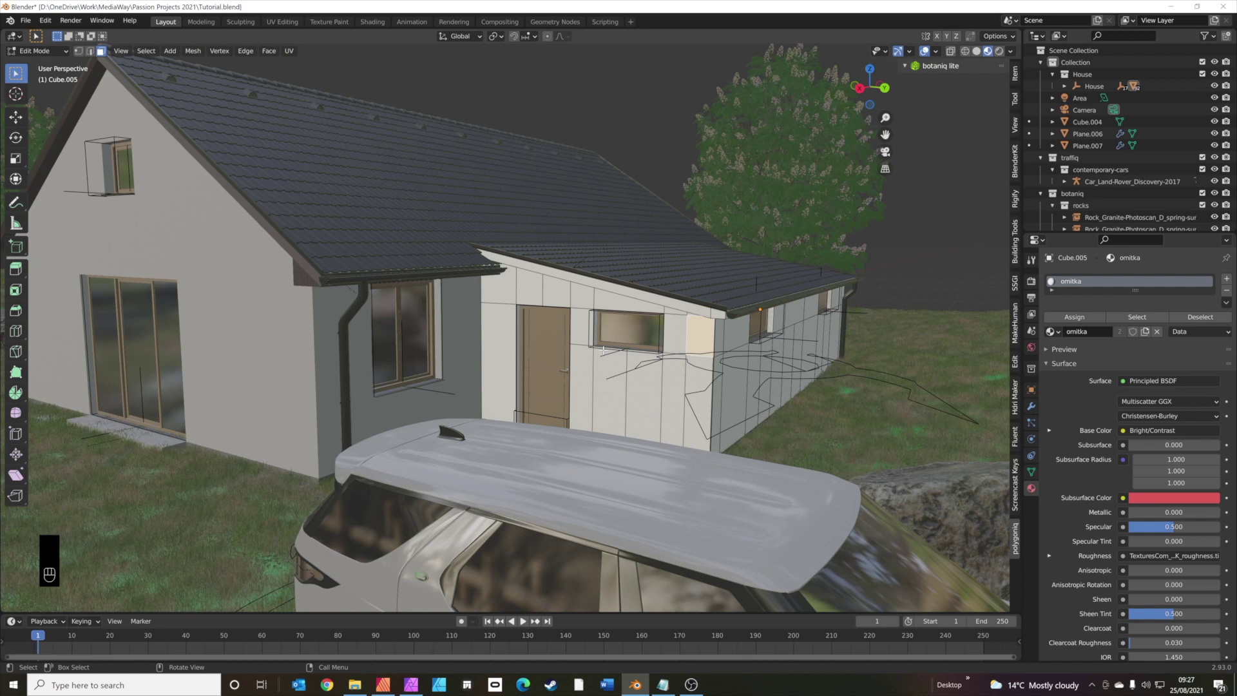
{"action": "left_click", "coordinate": [146, 50]}
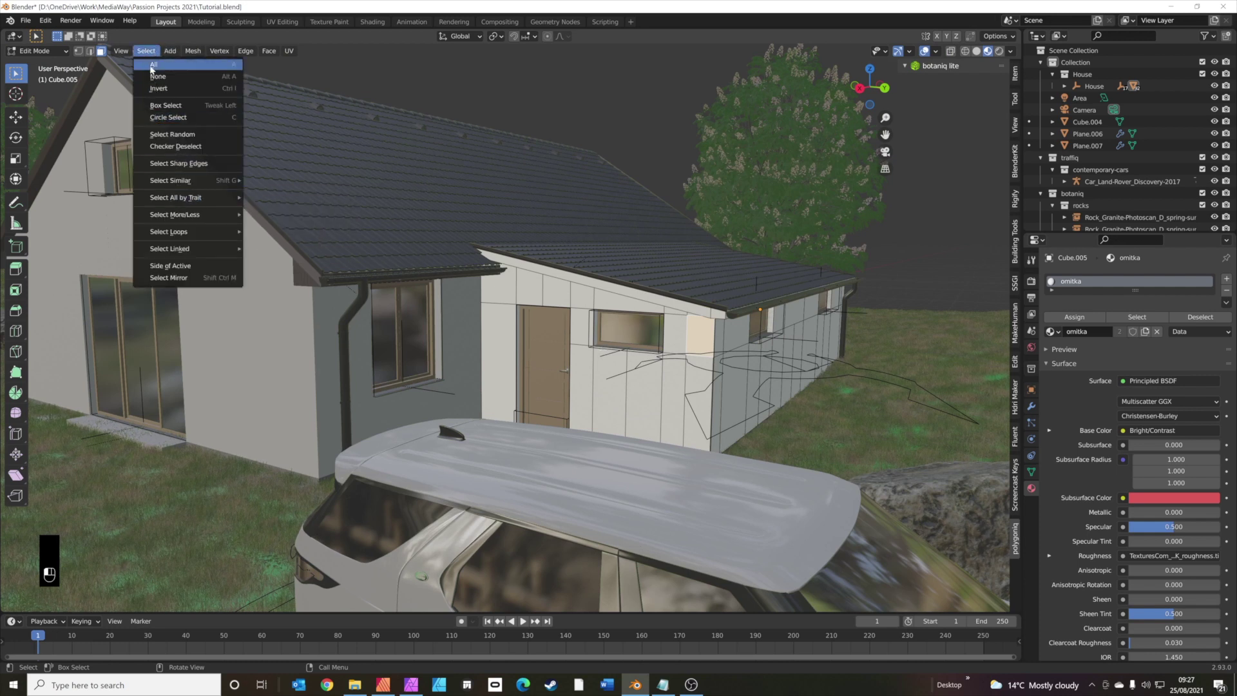
{"action": "mouse_move", "coordinate": [187, 234]}
{"action": "mouse_move", "coordinate": [205, 182]}
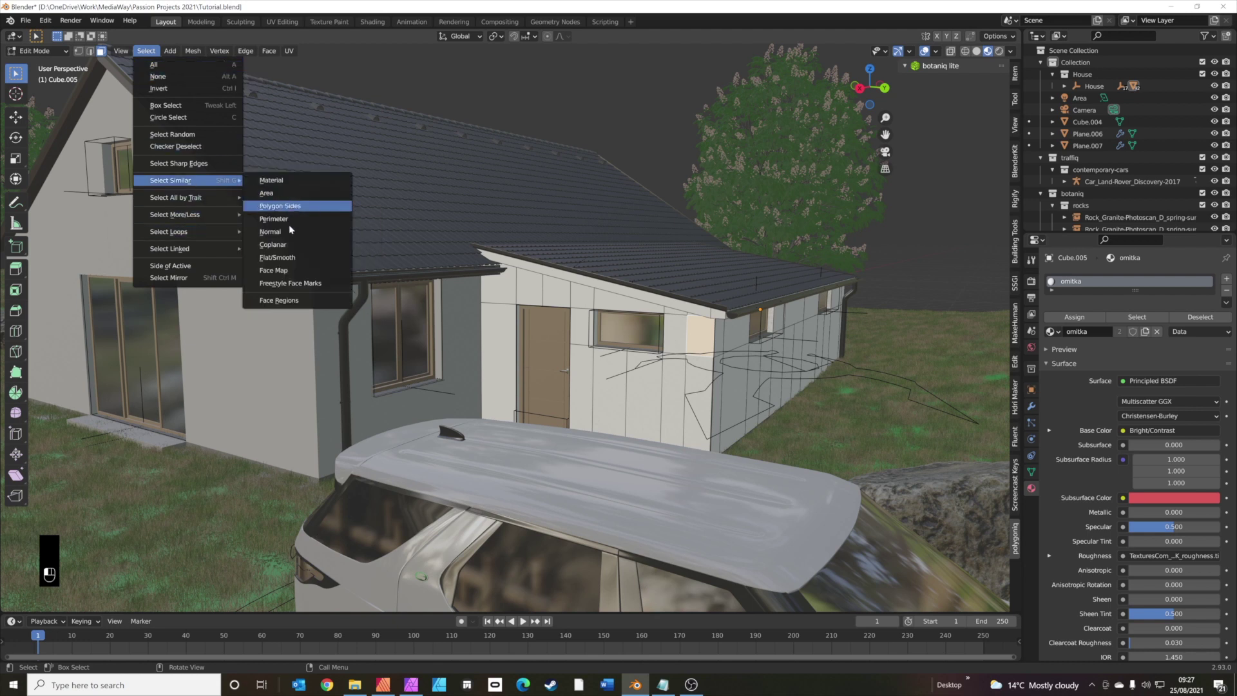
{"action": "left_click", "coordinate": [273, 245]}
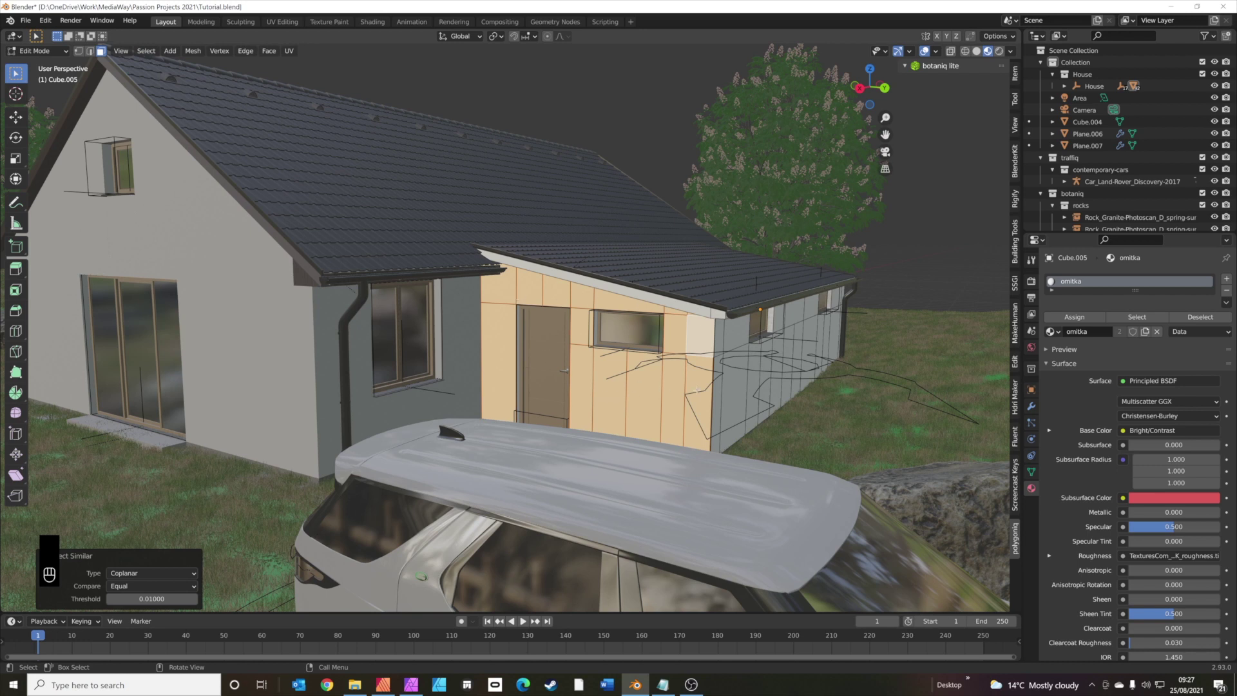
Step: Add a second material slot to the extension, choose the existing Paver stone 46 material and assign it to the selected wall faces
{"action": "left_click_drag", "start_coordinate": [1134, 291], "coordinate": [1137, 341]}
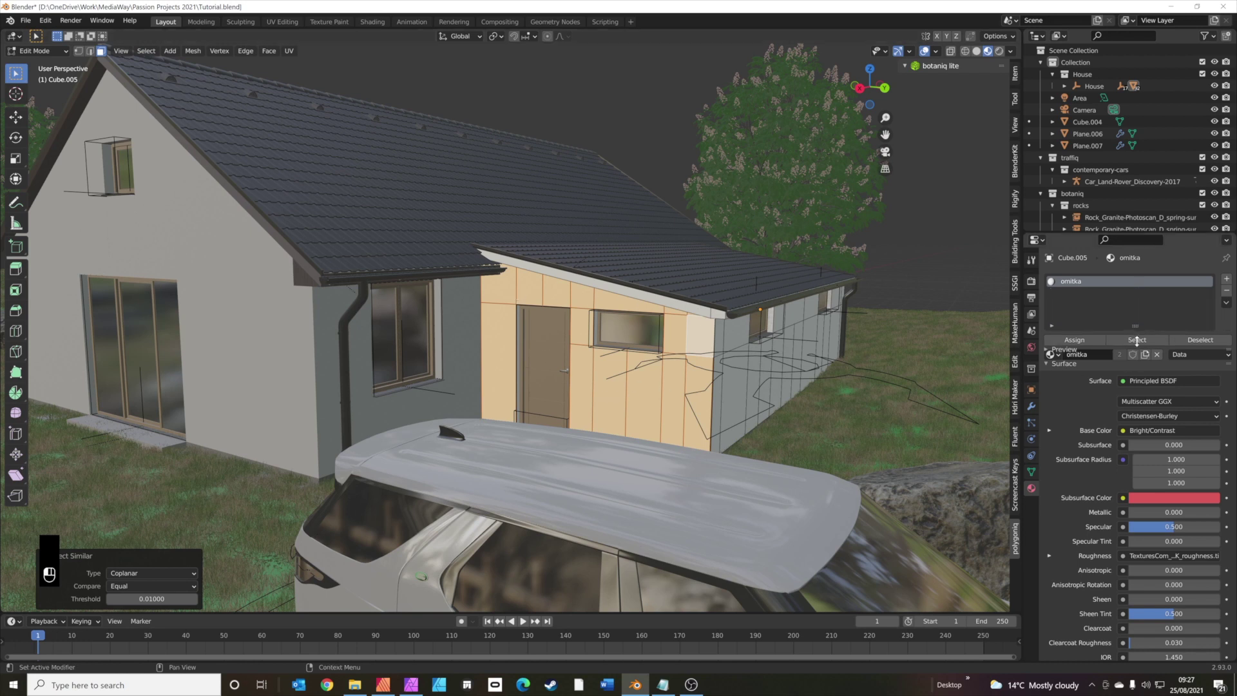
{"action": "left_click", "coordinate": [1226, 279]}
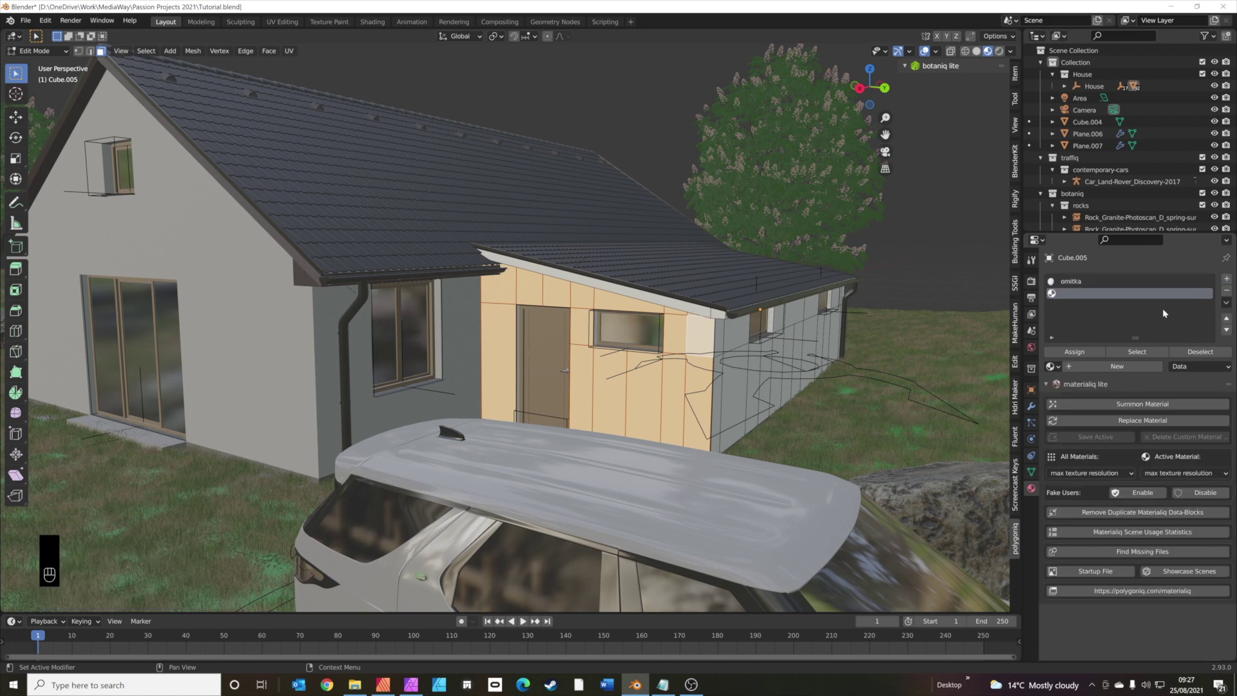
{"action": "left_click", "coordinate": [1051, 366]}
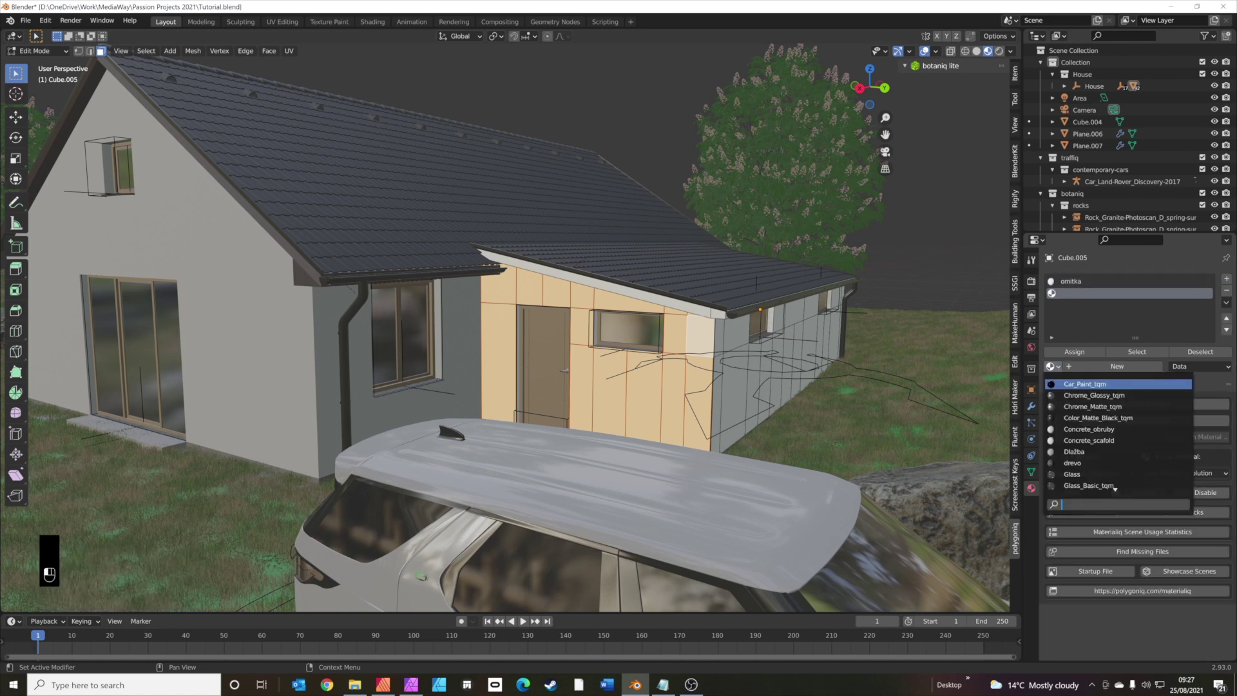
{"action": "type", "text": "pave"}
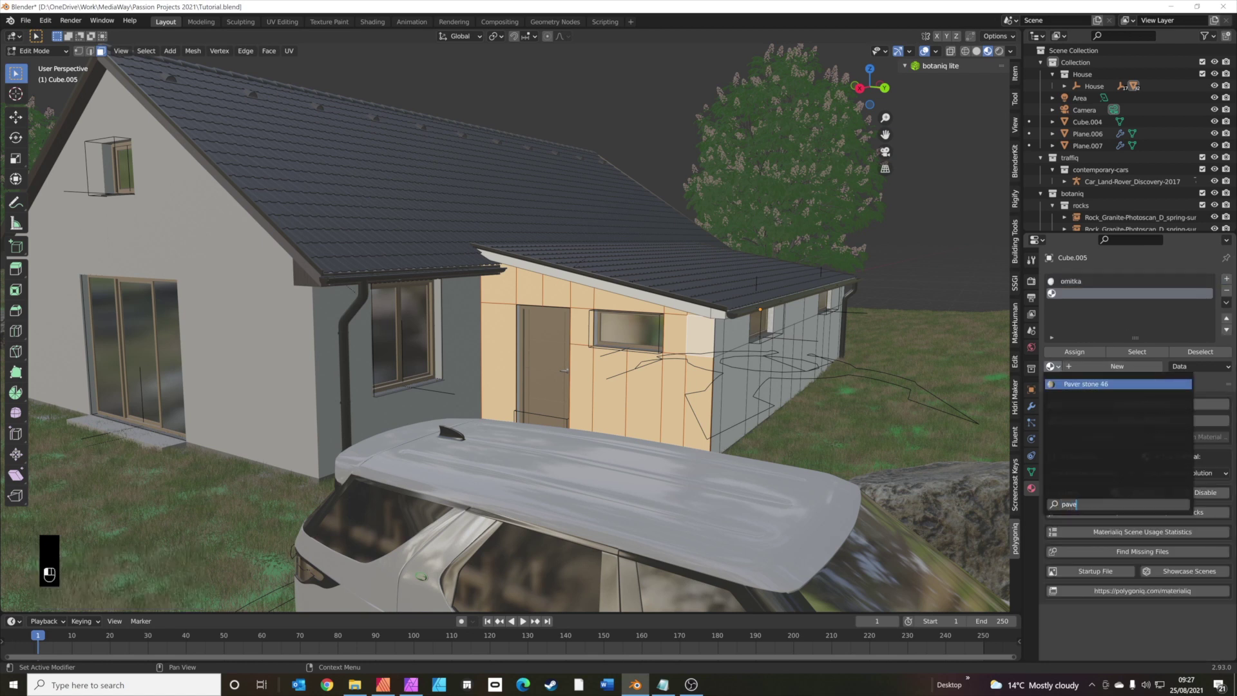
{"action": "key", "text": "Return"}
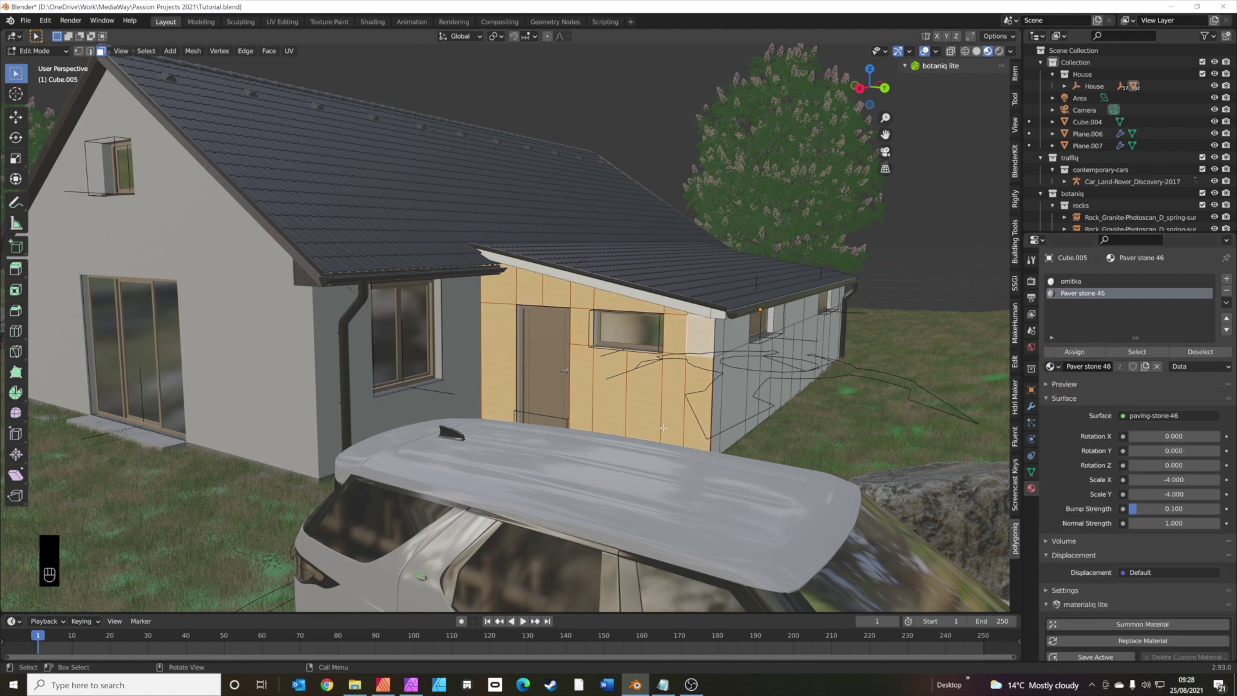
Step: Select a single wall panel to check the paver material, then reselect all faces of the extension wall with the door
{"action": "scroll", "coordinate": [663, 428], "scroll_direction": "up", "scroll_amount": 2}
{"action": "scroll", "coordinate": [671, 428], "scroll_direction": "up", "scroll_amount": 2}
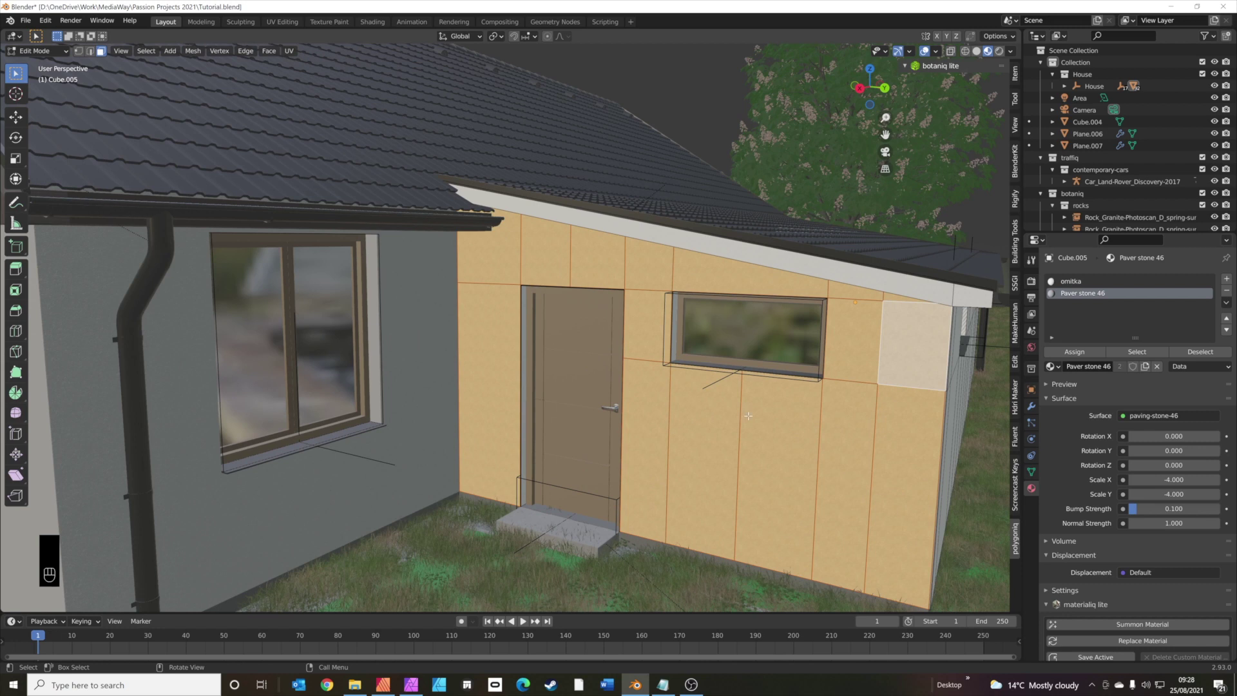
{"action": "left_click", "coordinate": [747, 415]}
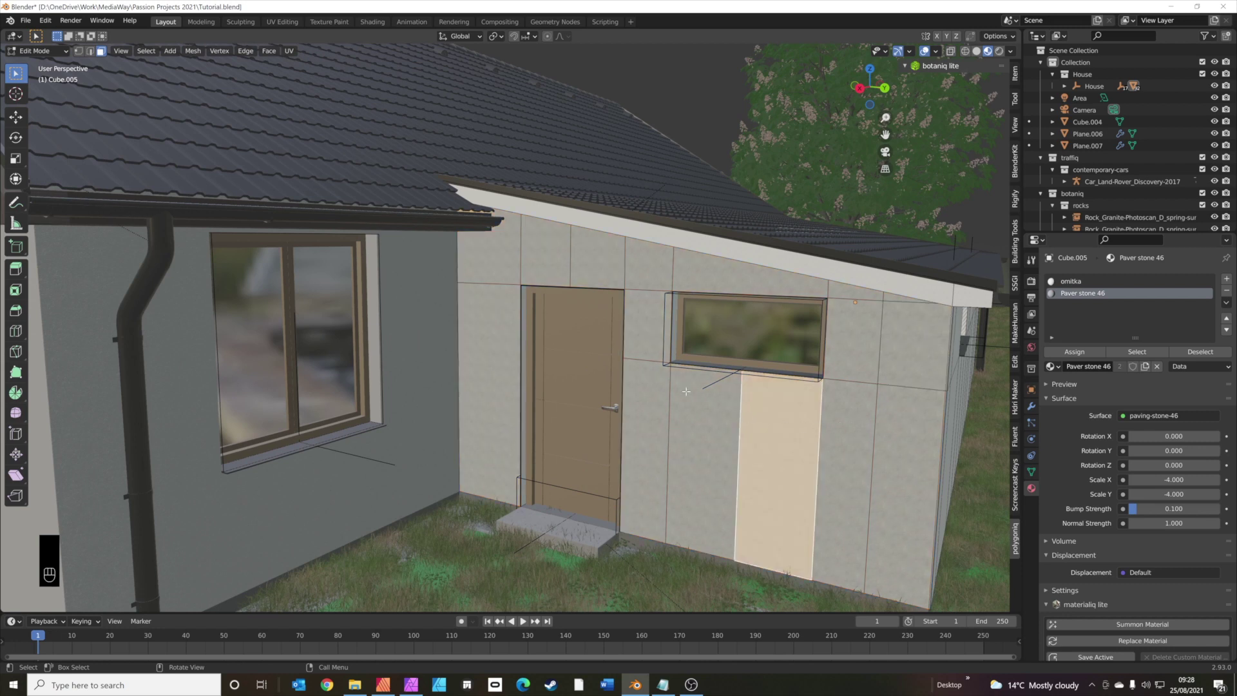
{"action": "left_click", "coordinate": [1107, 352]}
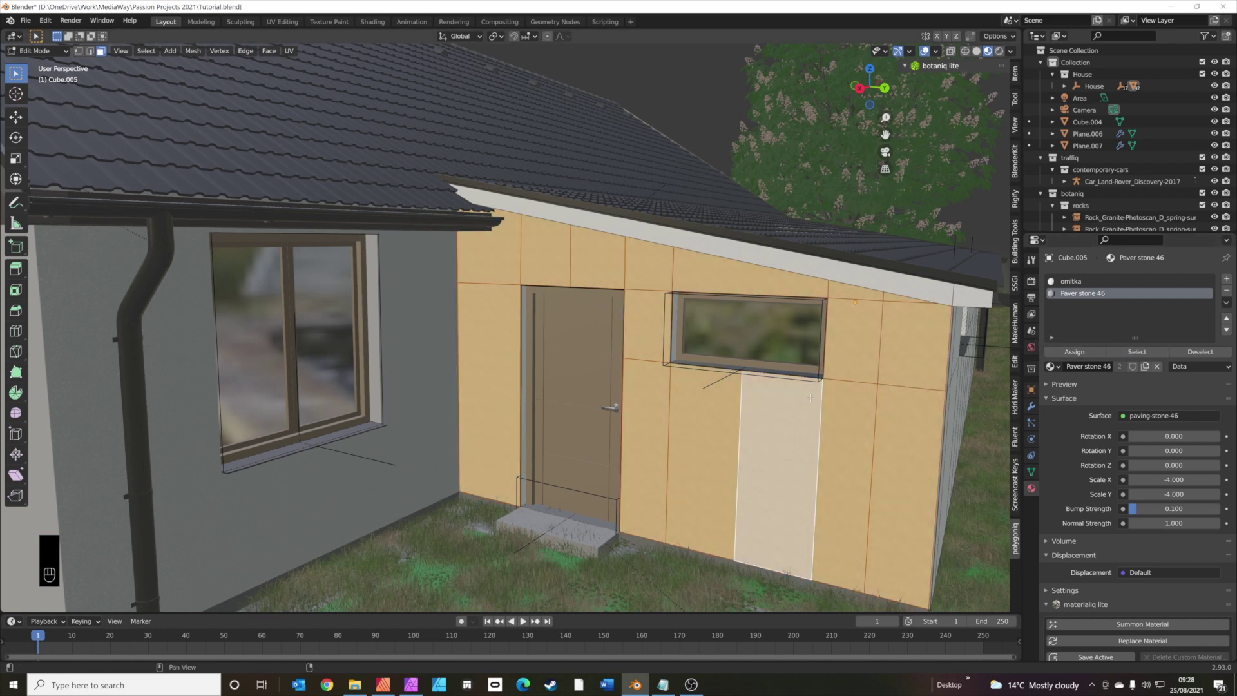
Step: In the UV Editing workspace, scale the selected wall's UVs down to about 0.22 and check the stone size on individual panels
{"action": "left_click", "coordinate": [278, 24]}
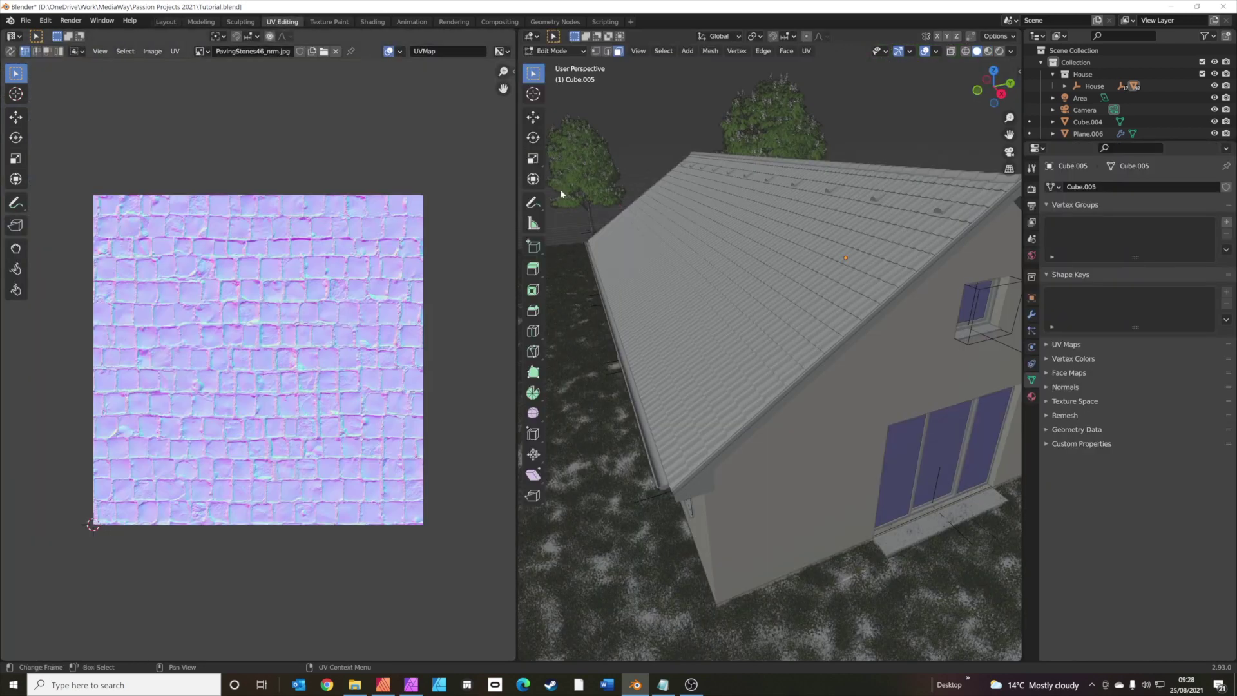
{"action": "key", "text": "KP_Decimal"}
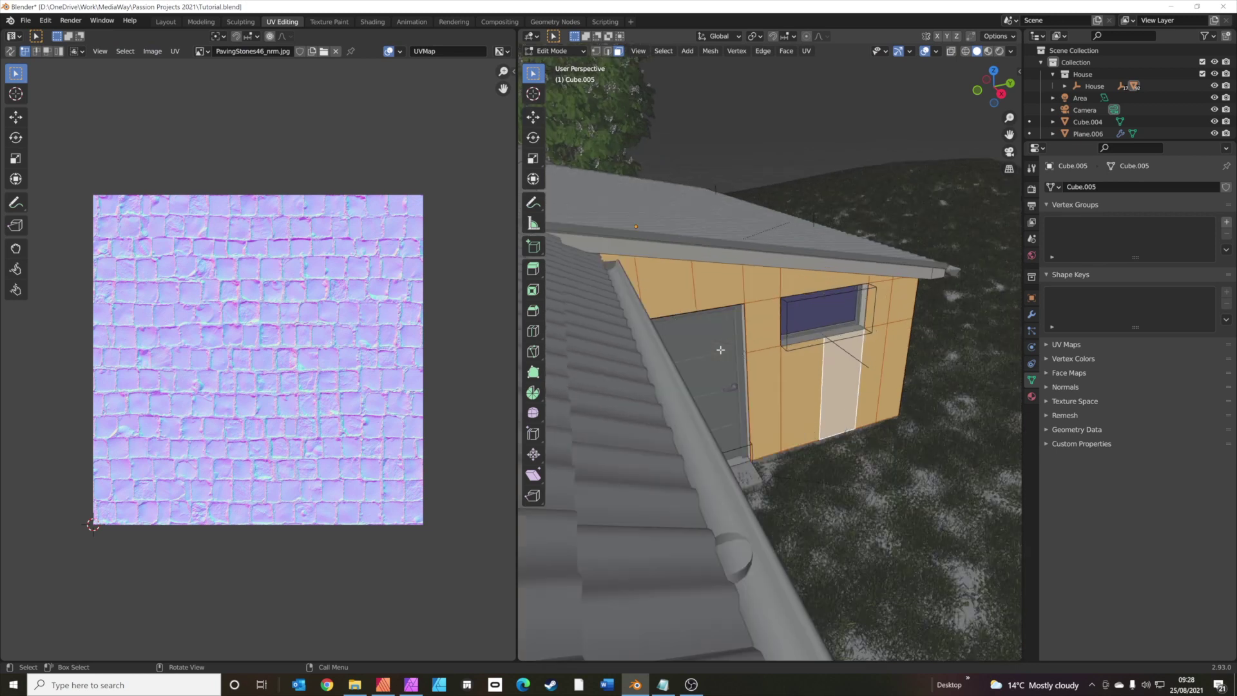
{"action": "mouse_move", "coordinate": [720, 350]}
{"action": "middle_mouse_down"}
{"action": "mouse_move", "coordinate": [756, 372]}
{"action": "mouse_move", "coordinate": [776, 368]}
{"action": "middle_mouse_up"}
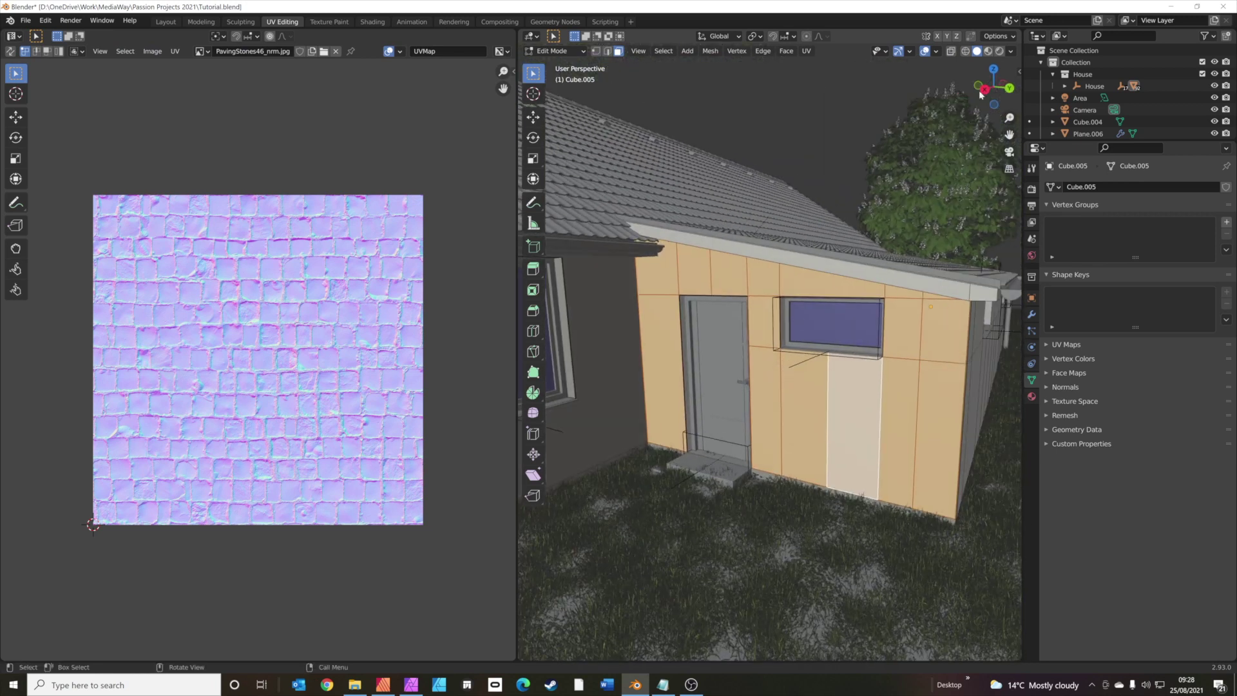
{"action": "left_click", "coordinate": [987, 51]}
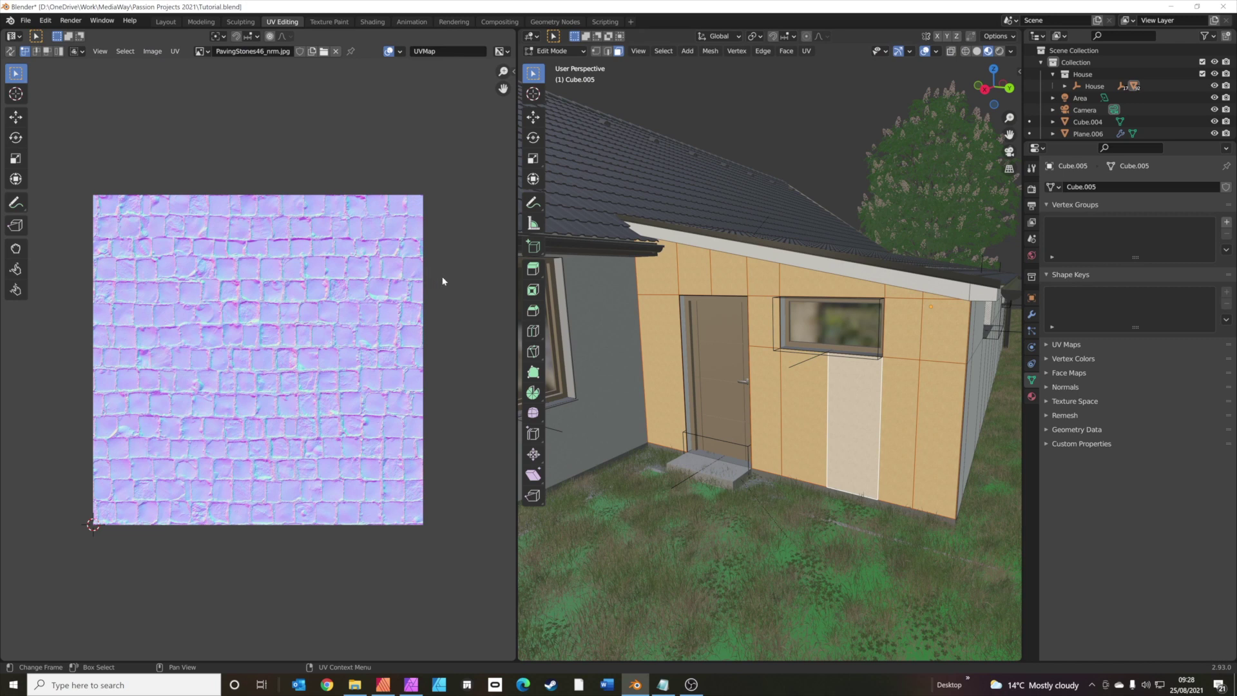
{"action": "key", "text": "s"}
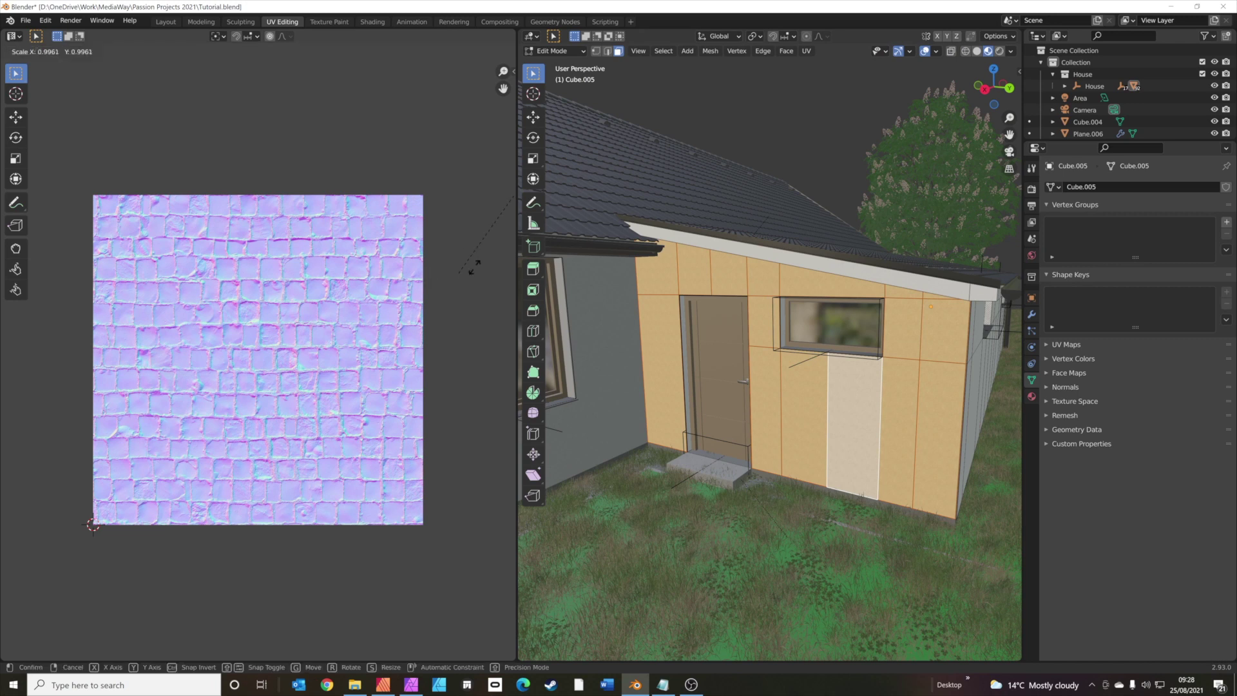
{"action": "scroll", "coordinate": [403, 358], "scroll_direction": "down", "scroll_amount": 10}
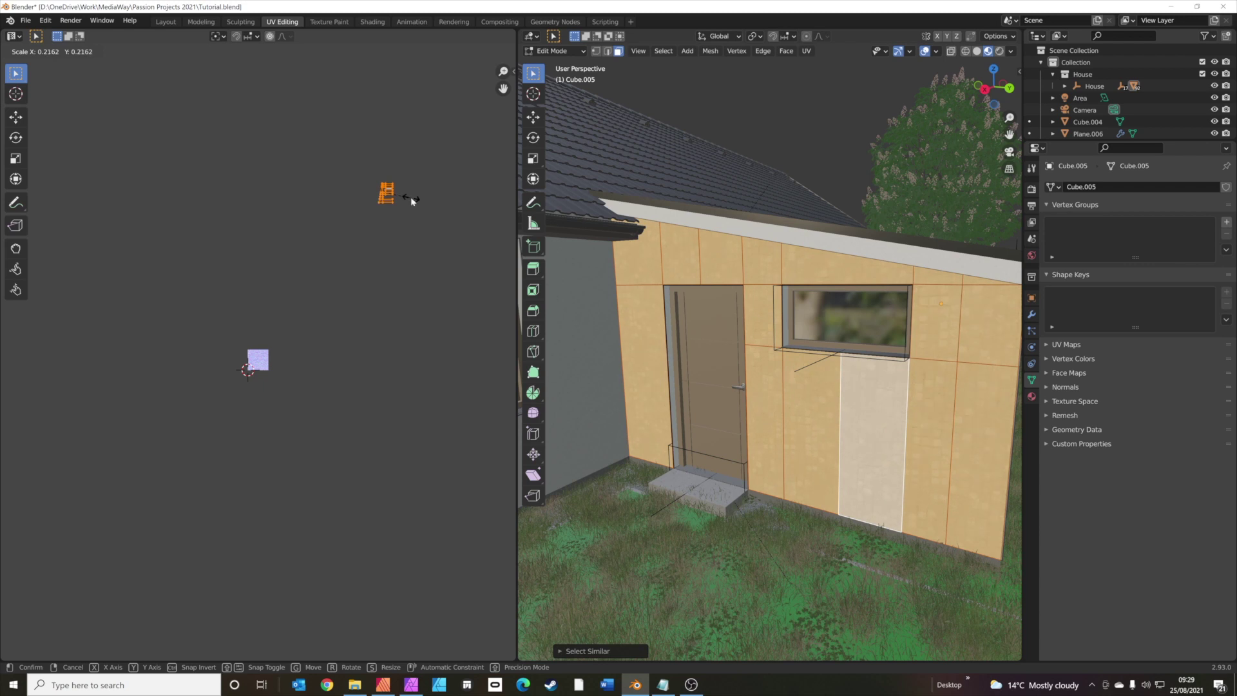
{"action": "left_click", "coordinate": [412, 200]}
{"action": "left_click", "coordinate": [813, 381]}
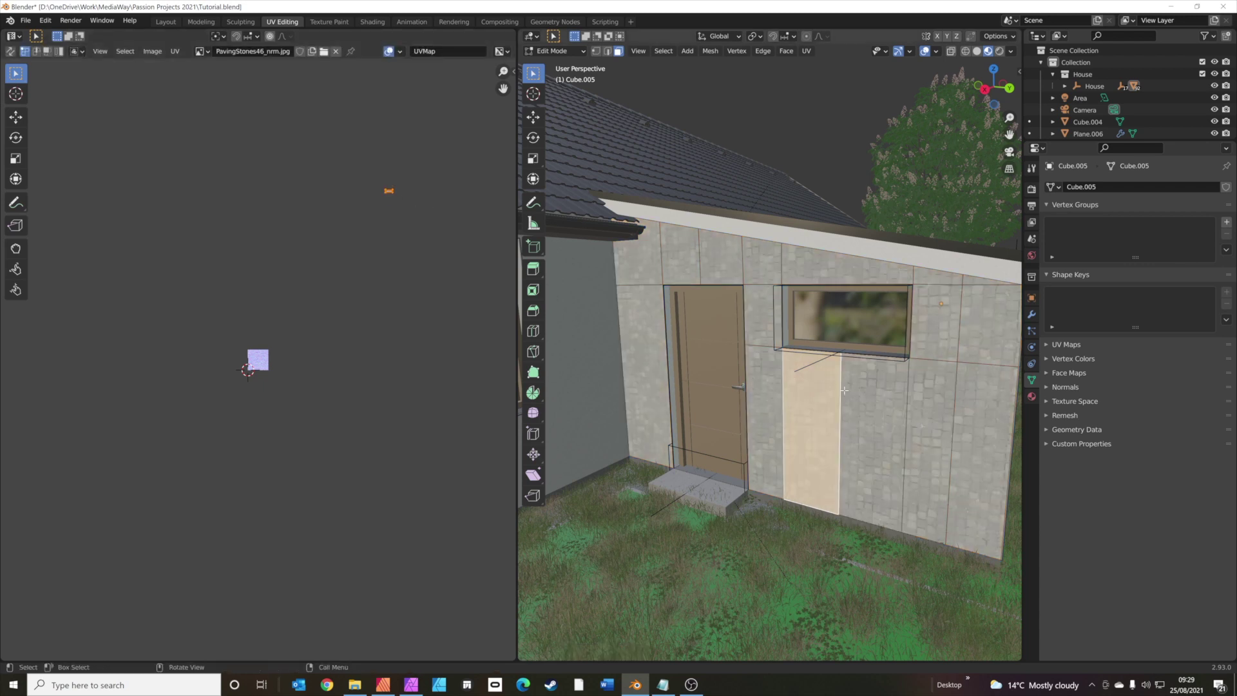
{"action": "left_click", "coordinate": [920, 395]}
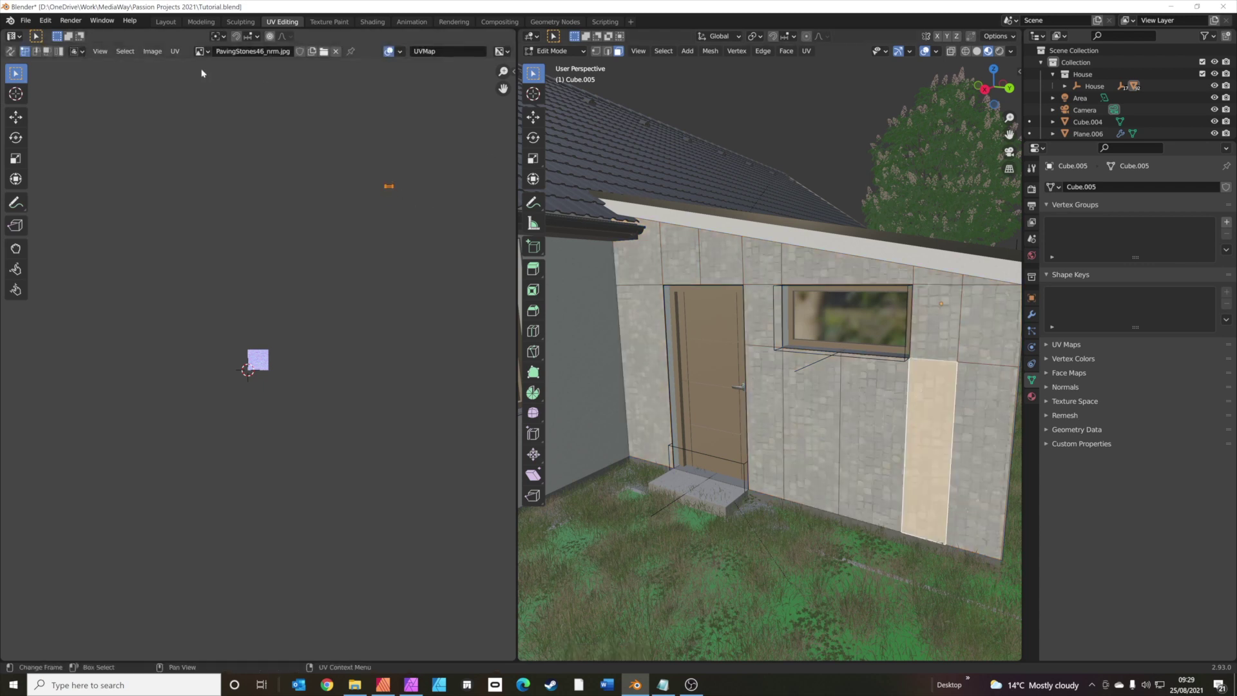
Step: Return to the Layout workspace's camera view, deselect the extension, save the file and start rendering the image
{"action": "left_click", "coordinate": [164, 22]}
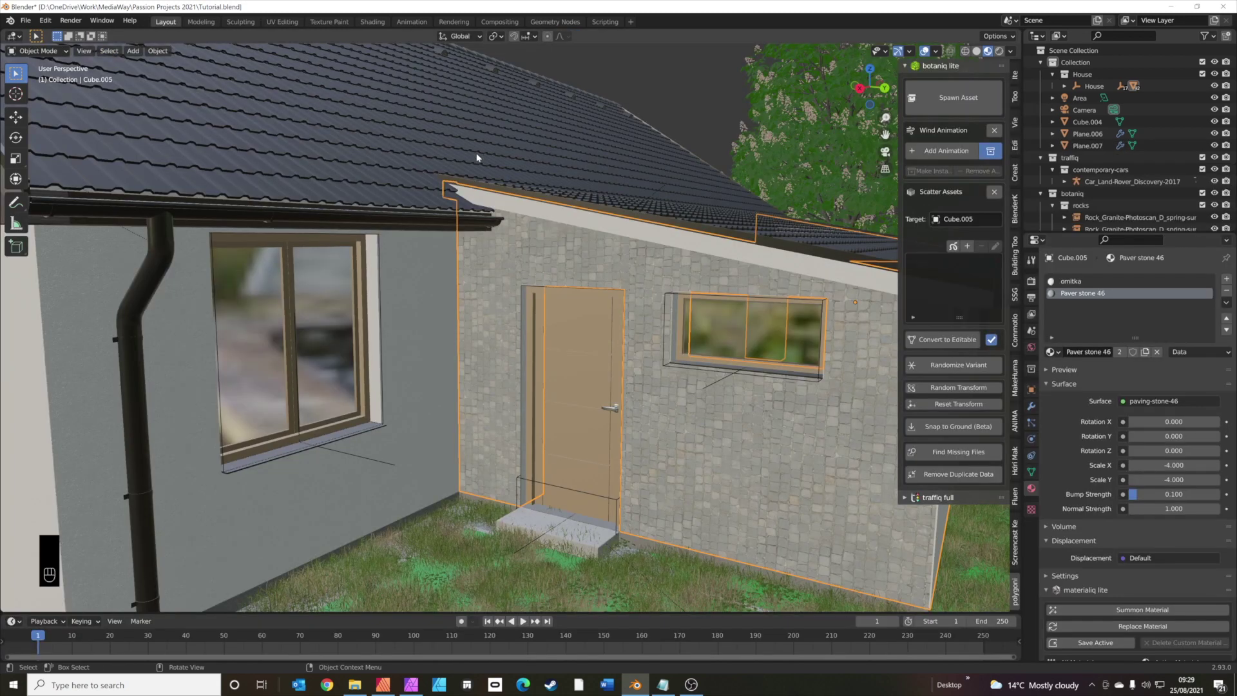
{"action": "key", "text": "KP_0"}
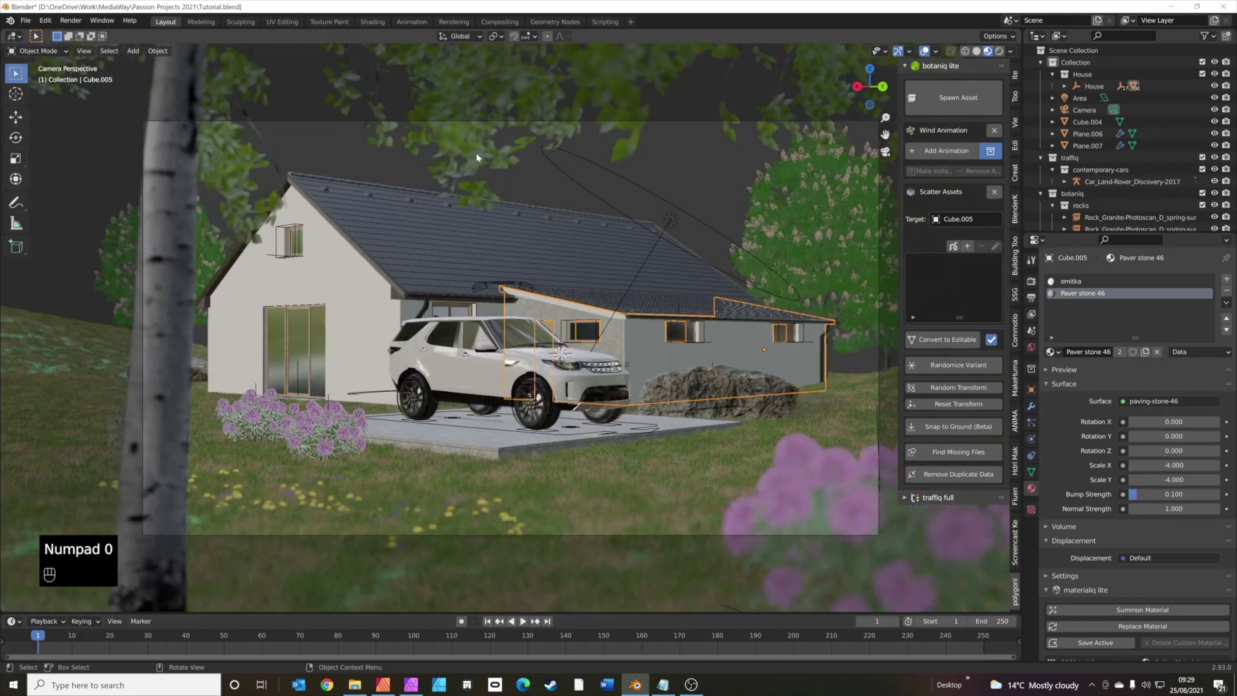
{"action": "left_click", "coordinate": [701, 173]}
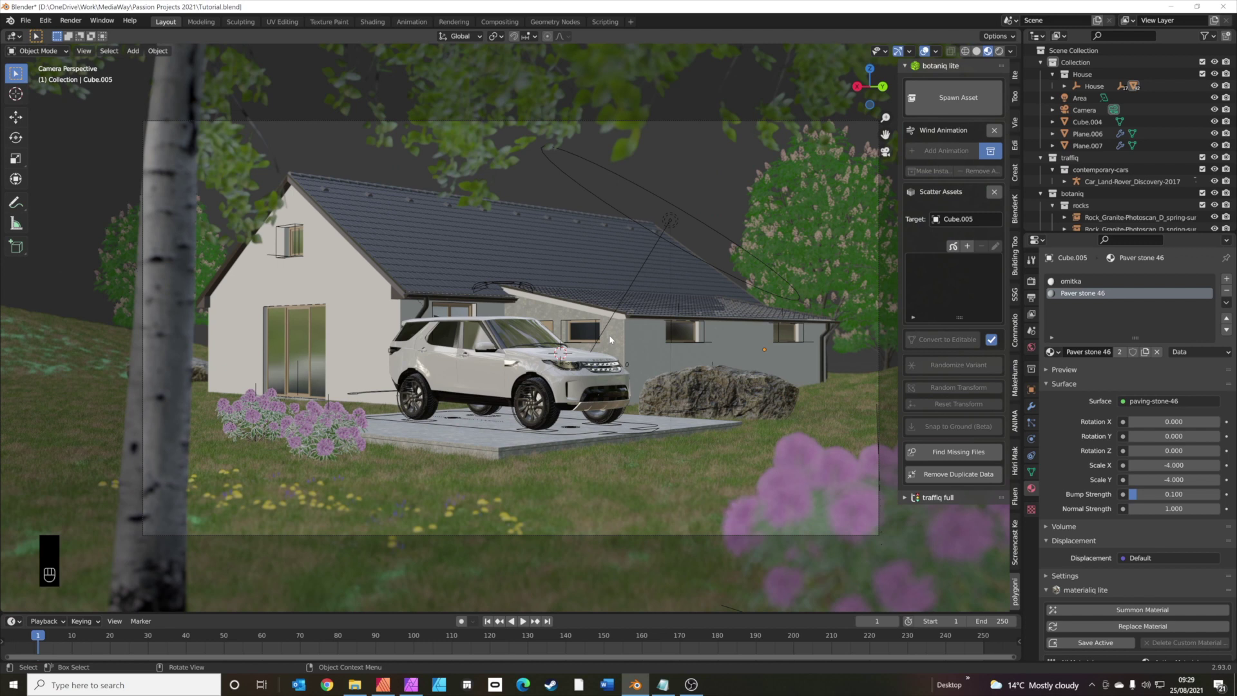
{"action": "key", "text": "ctrl+s"}
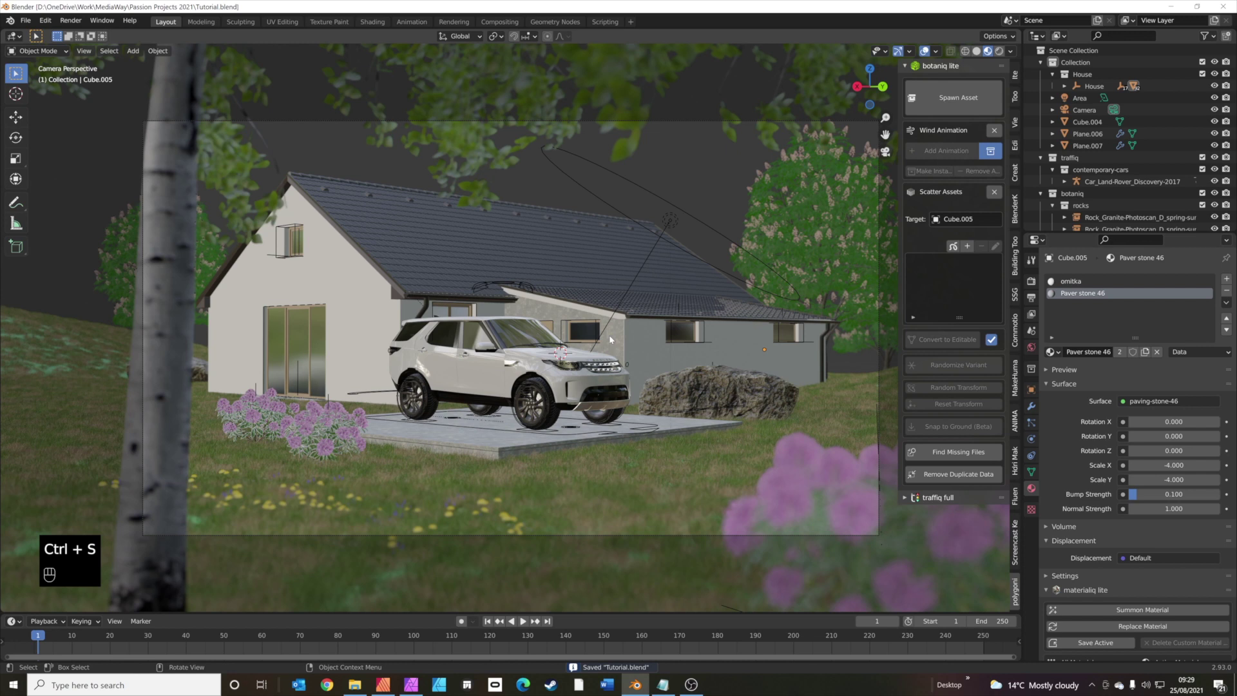
{"action": "key", "text": "F12"}
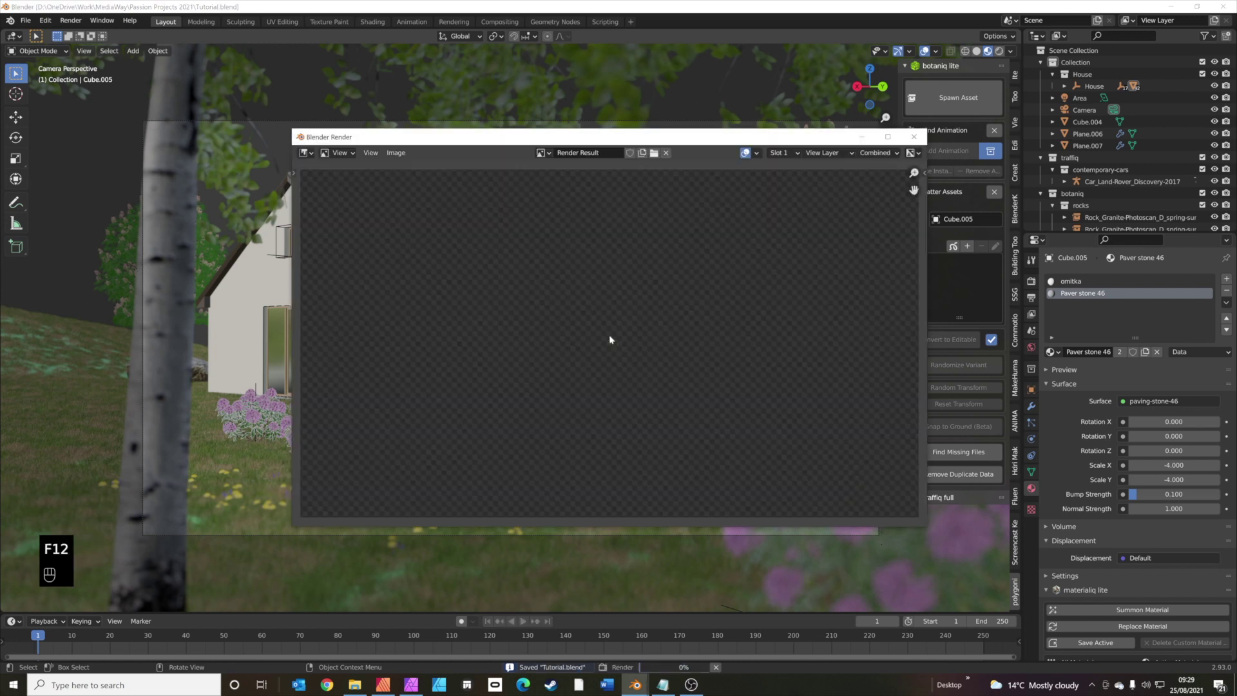